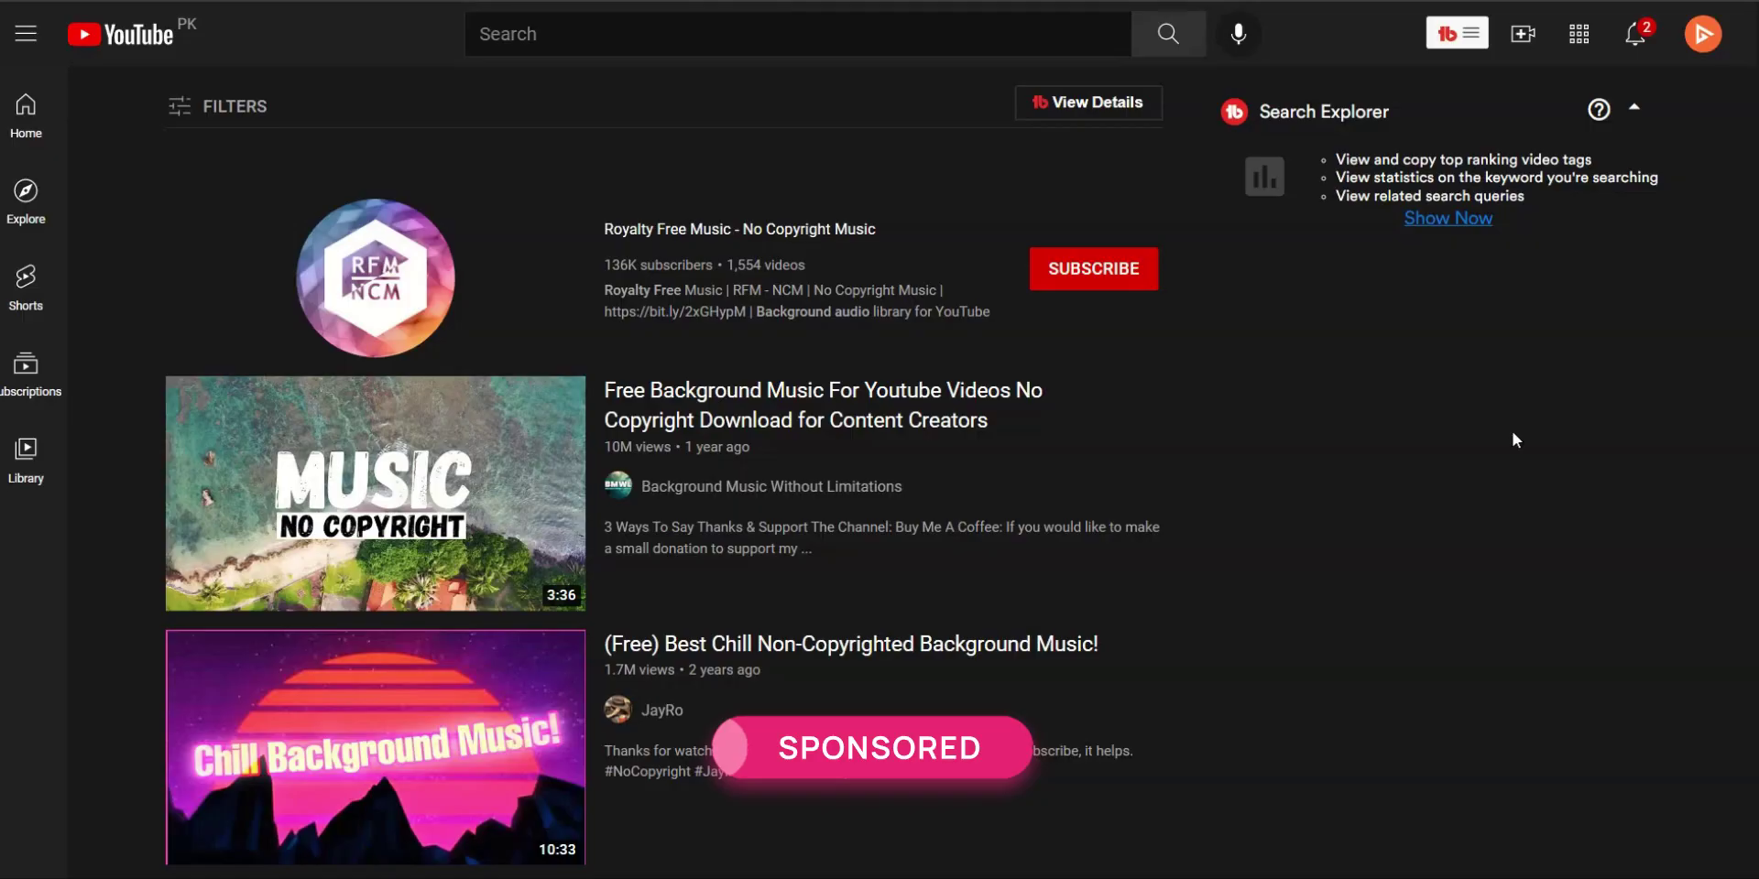
Search YouTube for 'copyright free lofi' and scroll through the results
left_click(781, 37)
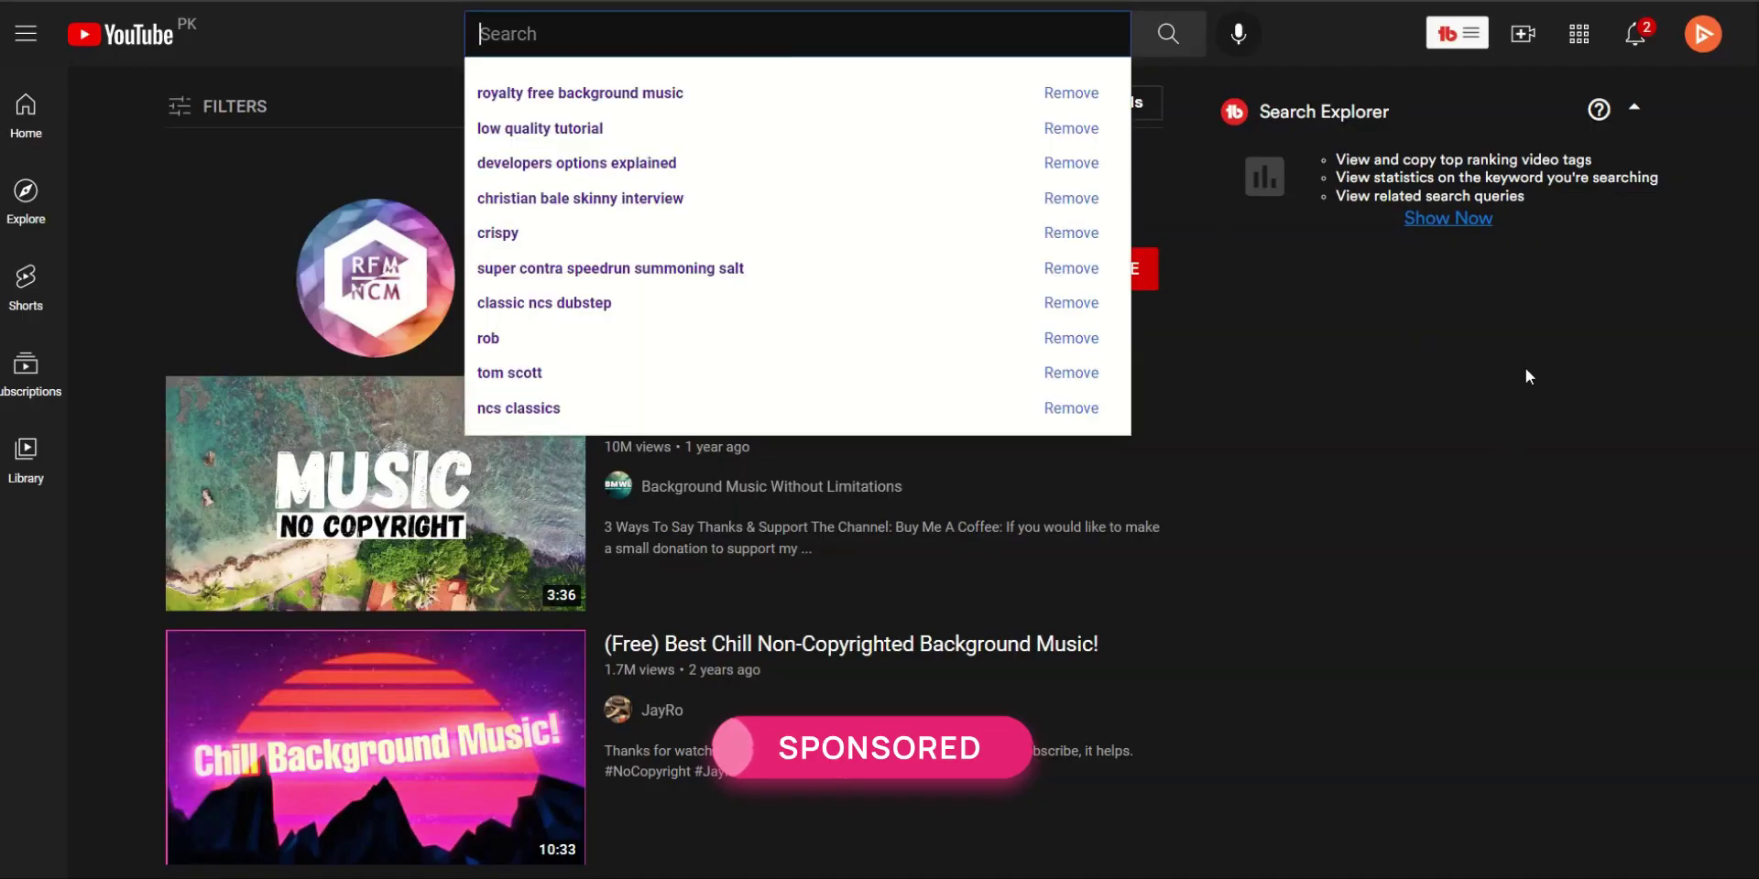
type("copyright free lofi")
key("Return")
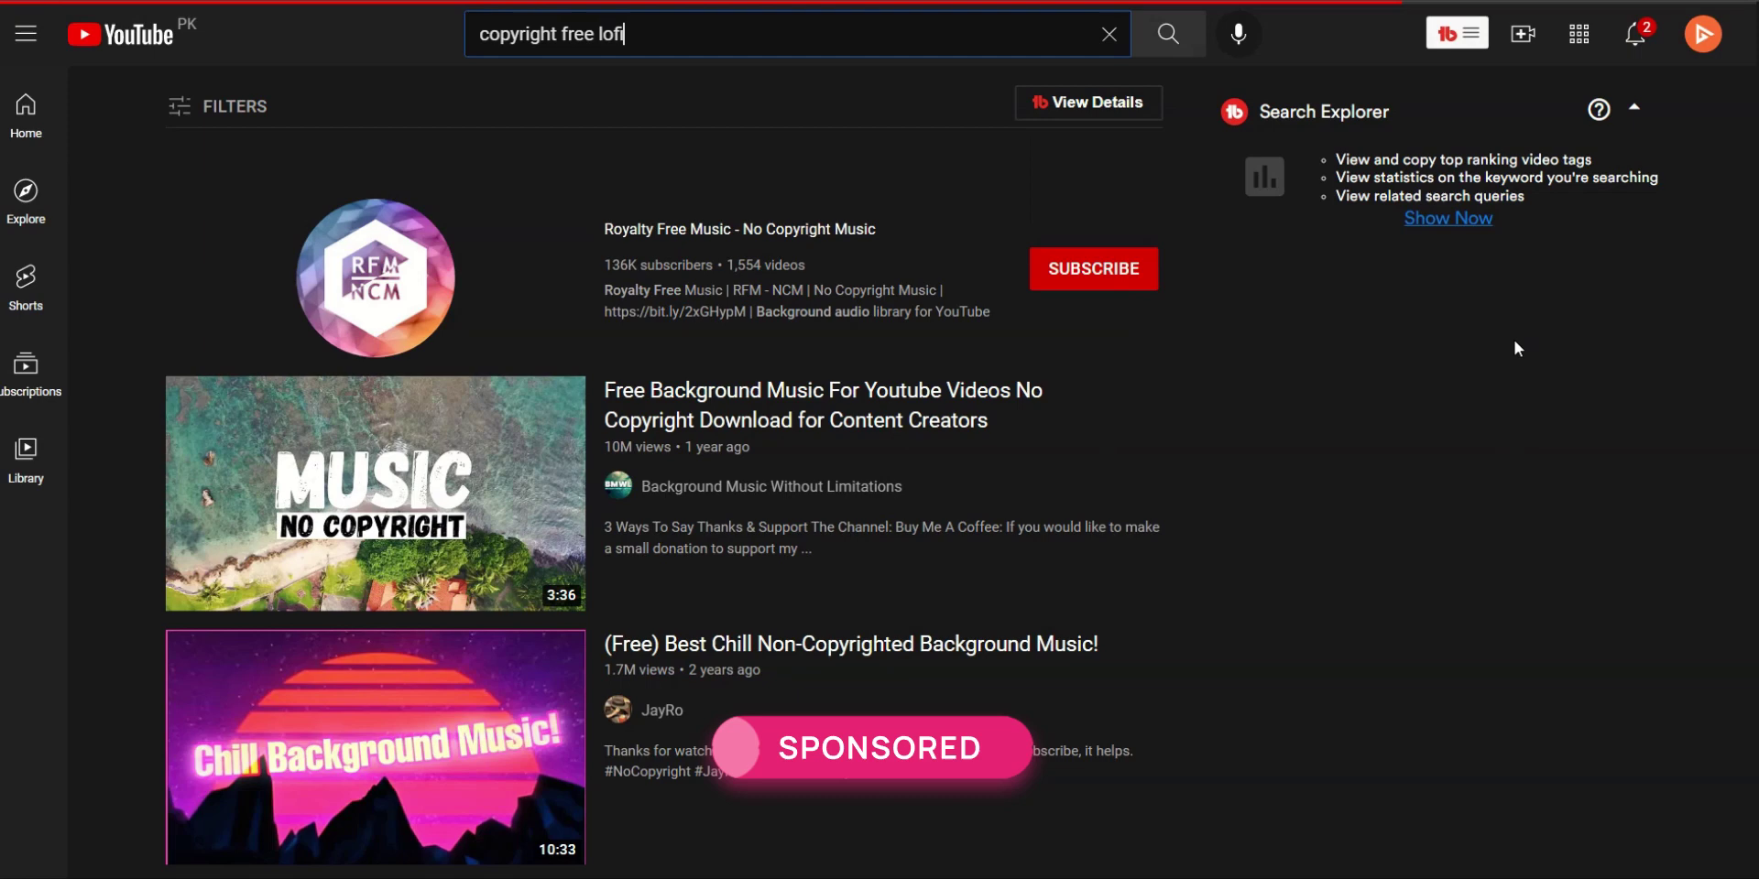
scroll(1516, 348, "down", 15)
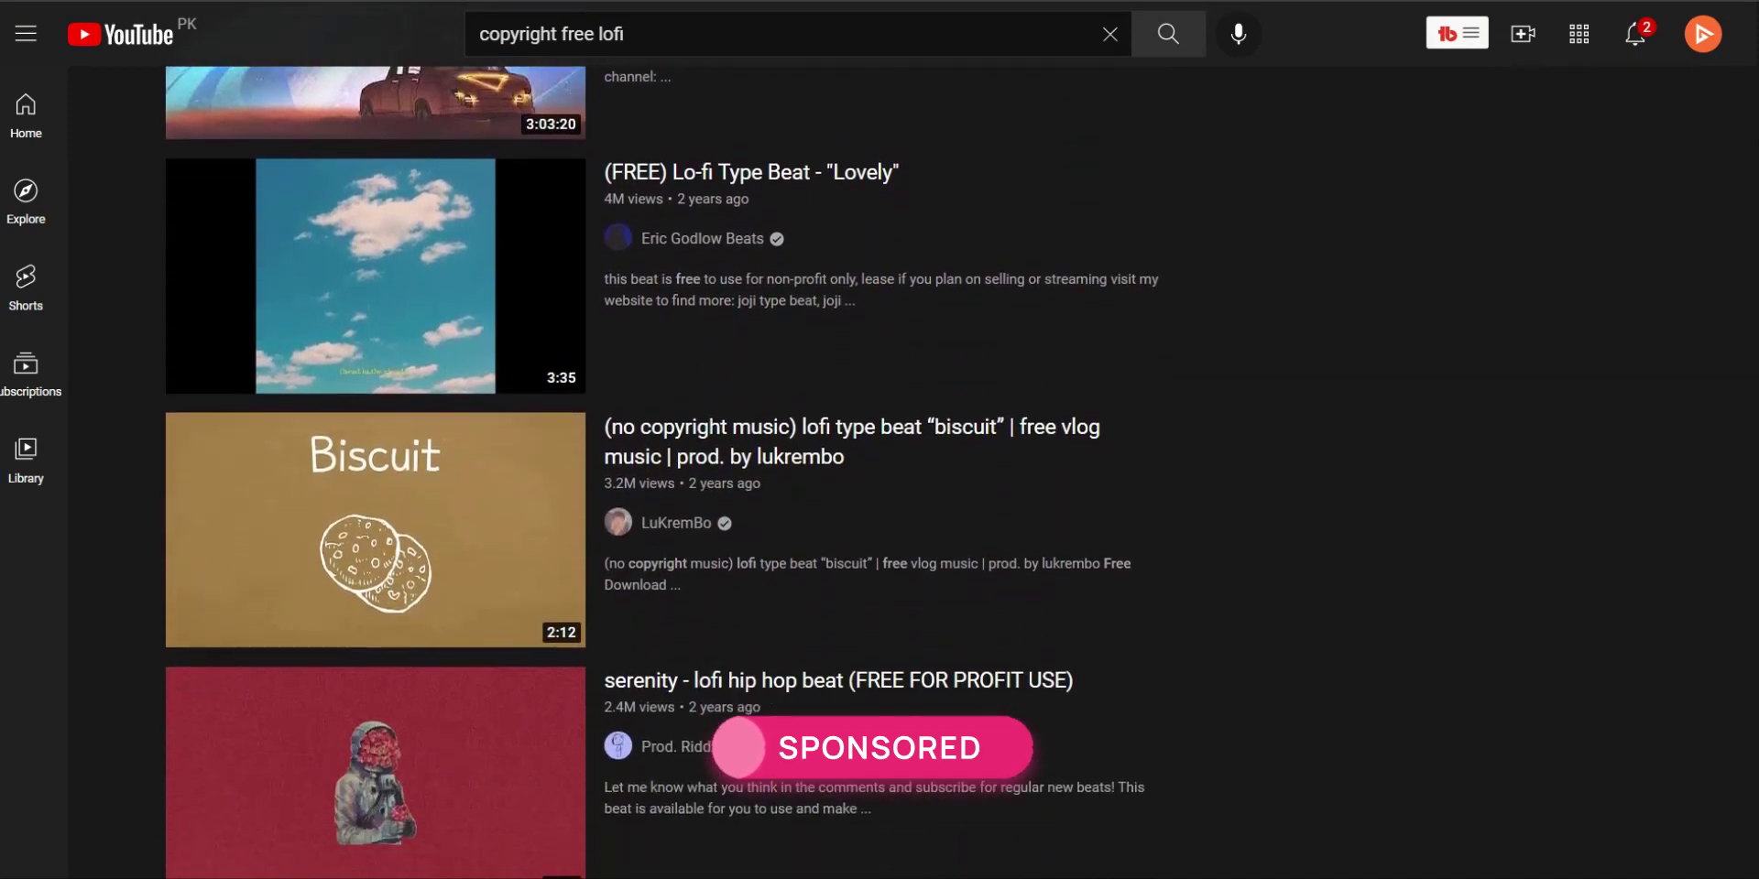
Start the Lovely lo-fi beat video and preview the track We Got This in Uppbeat
left_click(506, 246)
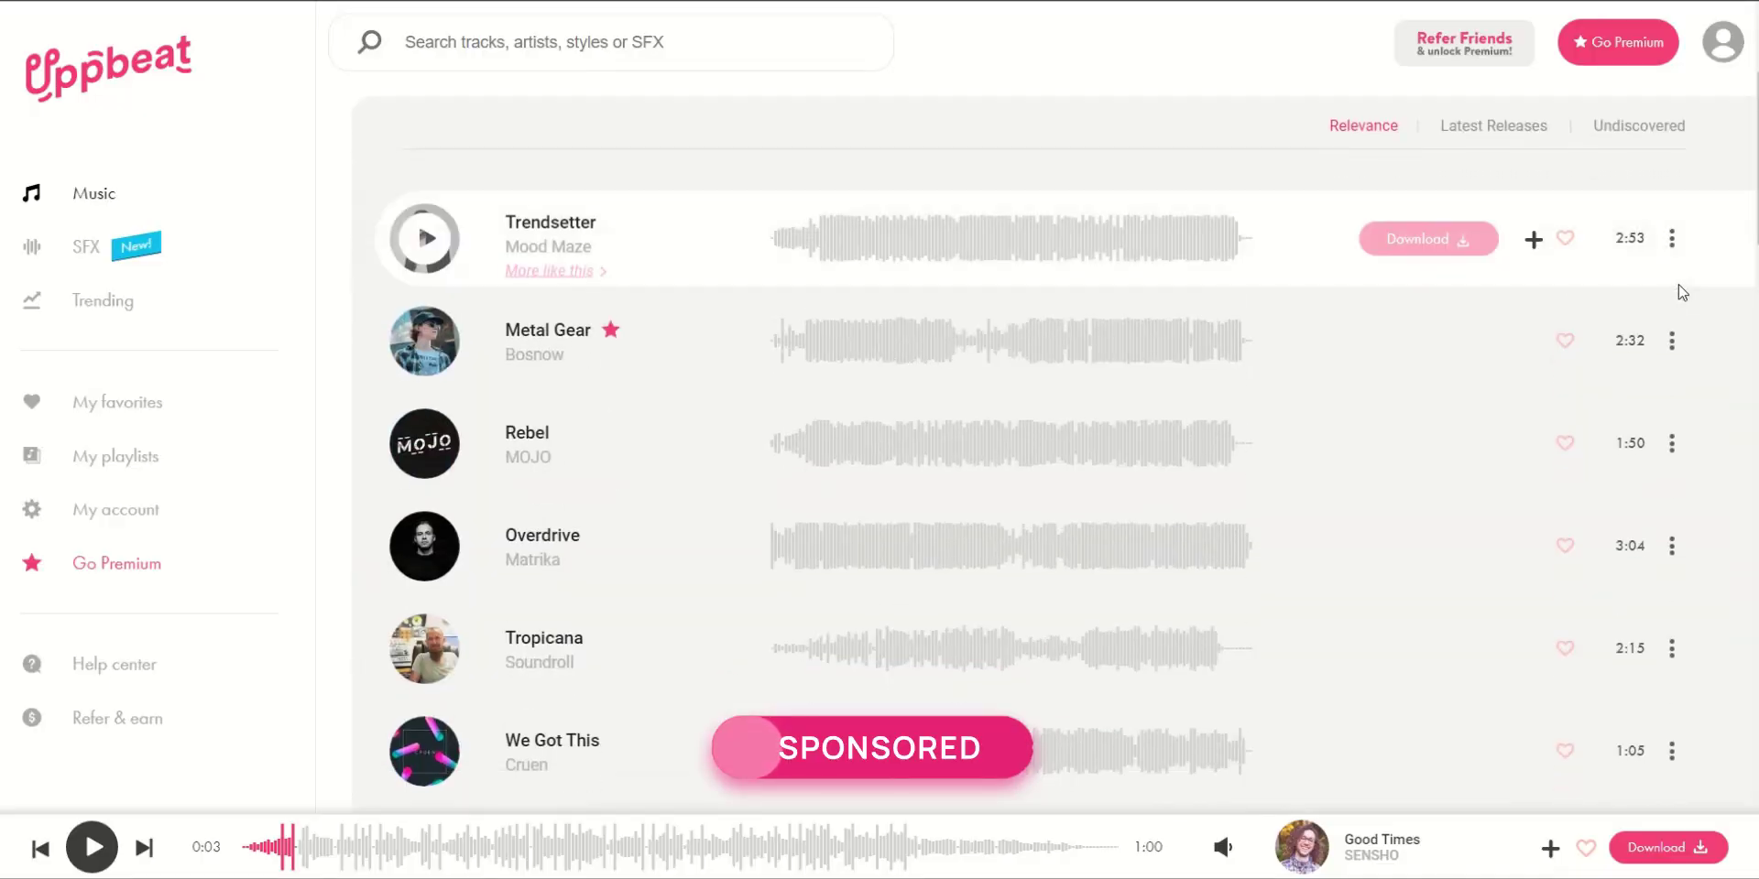
scroll(1677, 295, "down", 3)
scroll(567, 271, "down", 4)
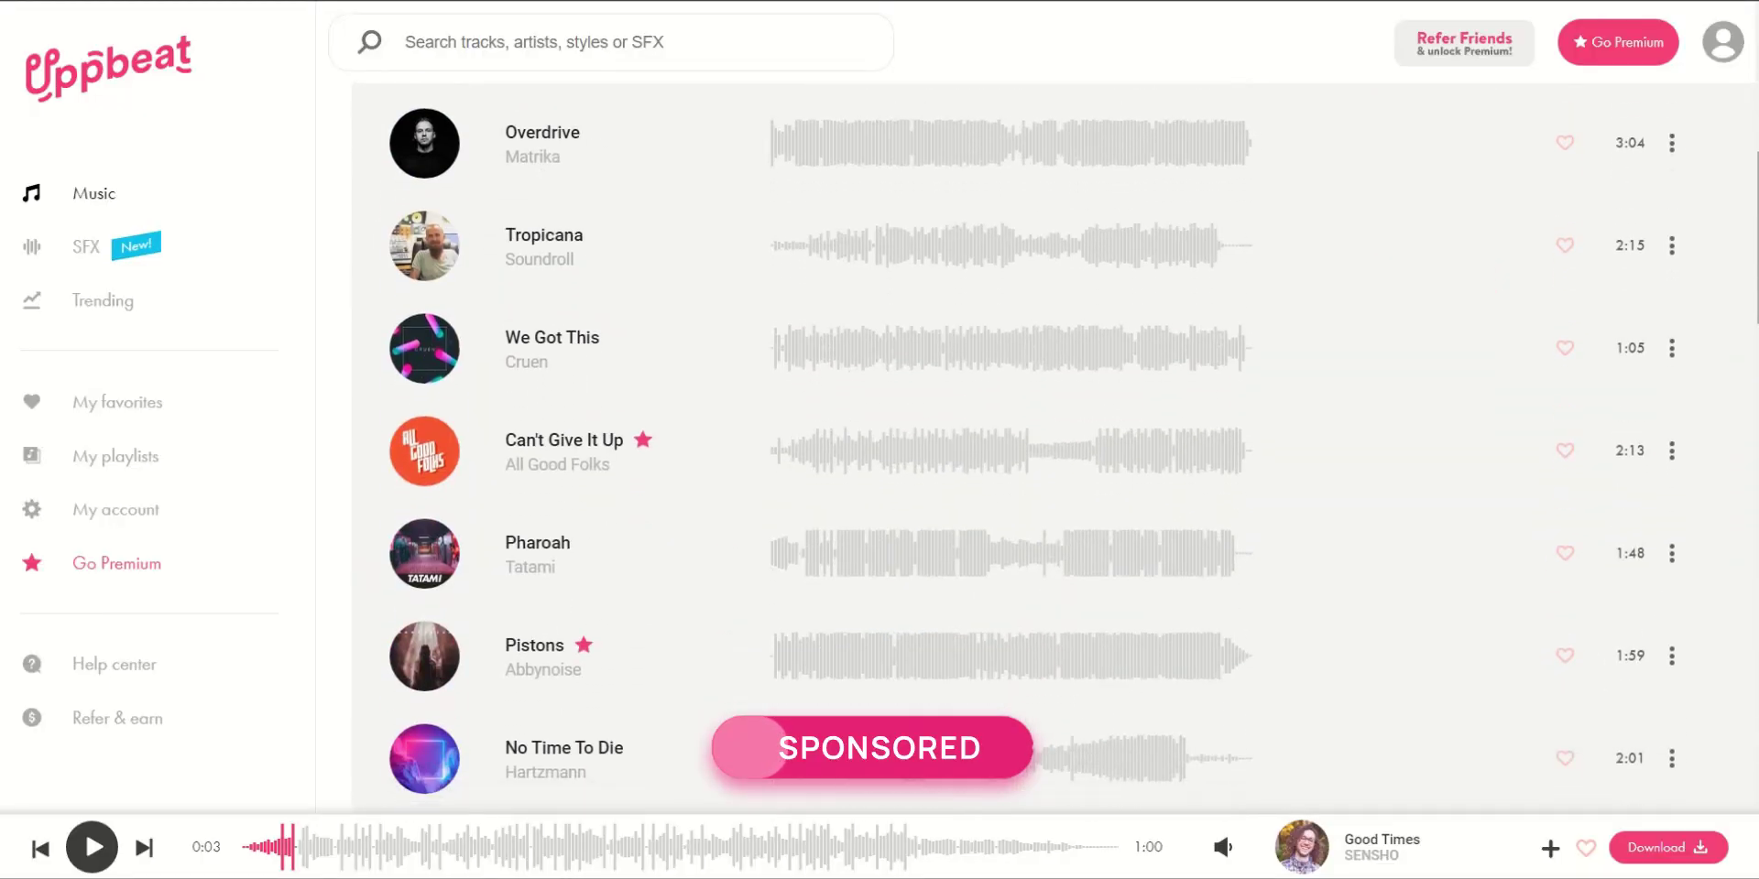
left_click(436, 235)
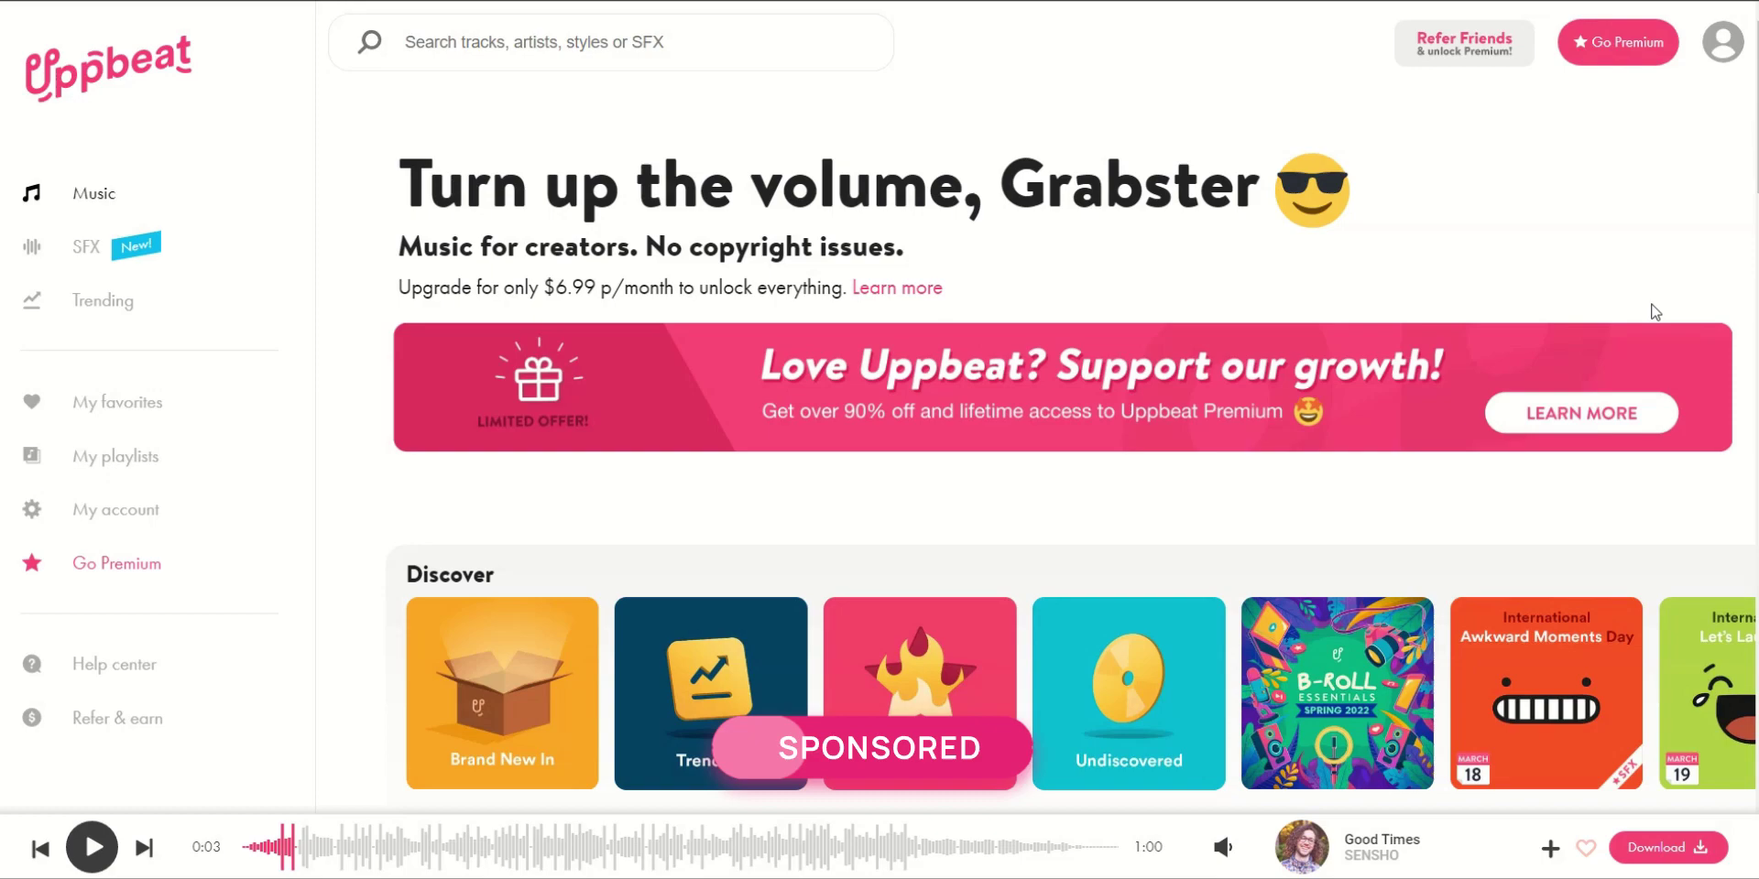
Run a dubstep search in Uppbeat
scroll(1072, 449, "down", 7)
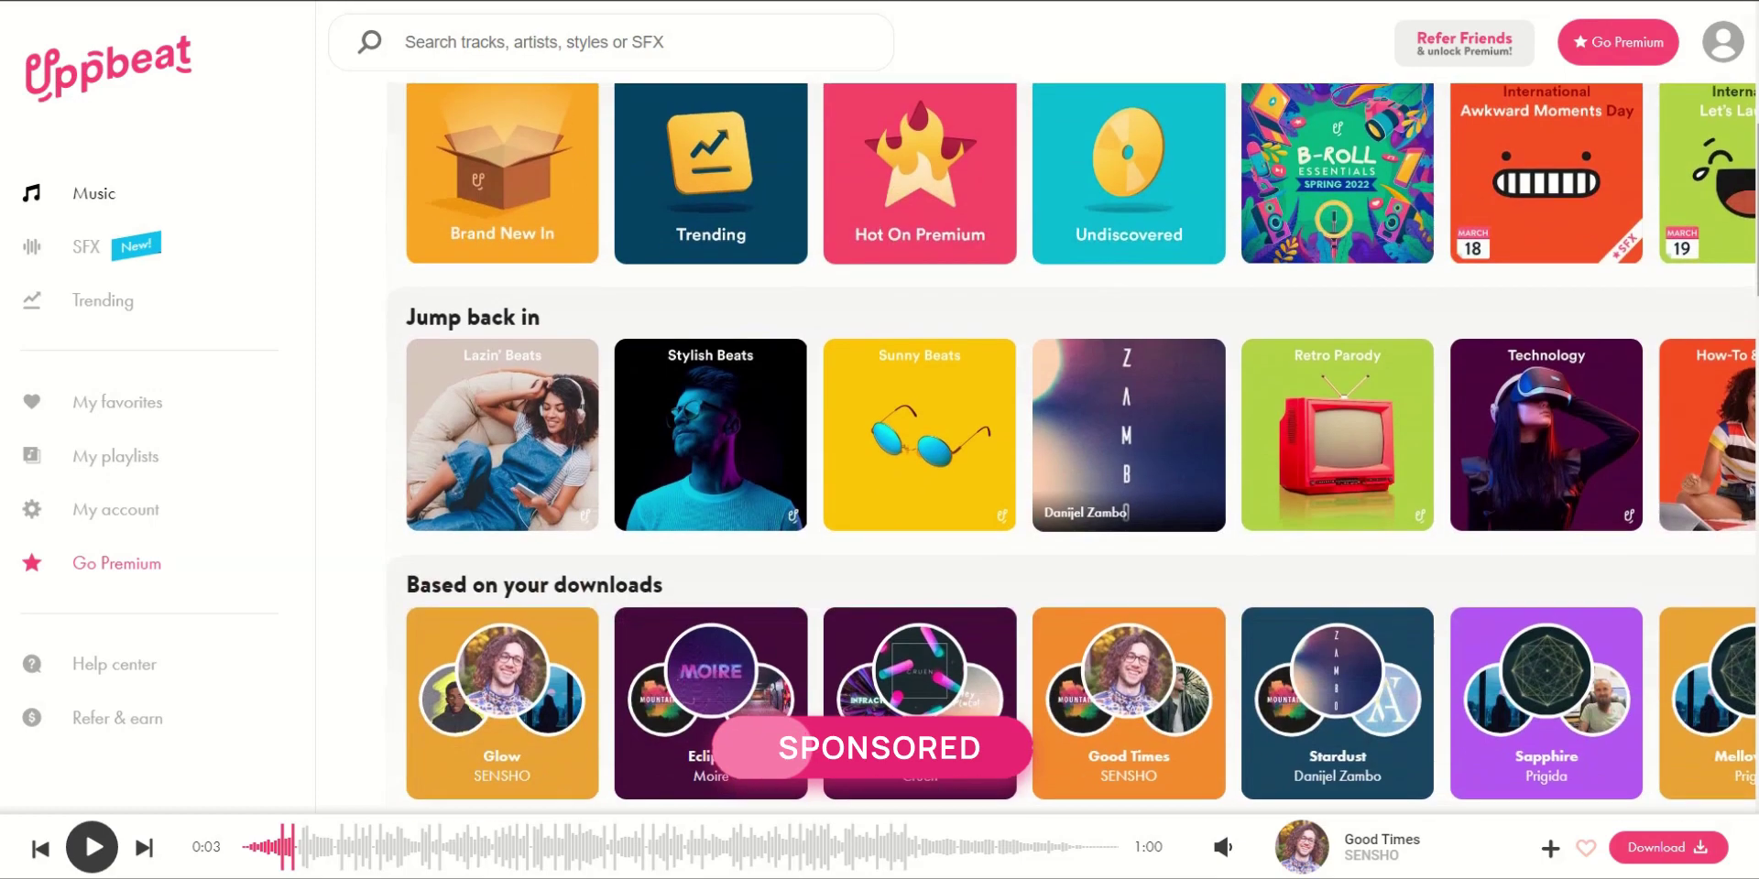
scroll(1072, 448, "down", 1)
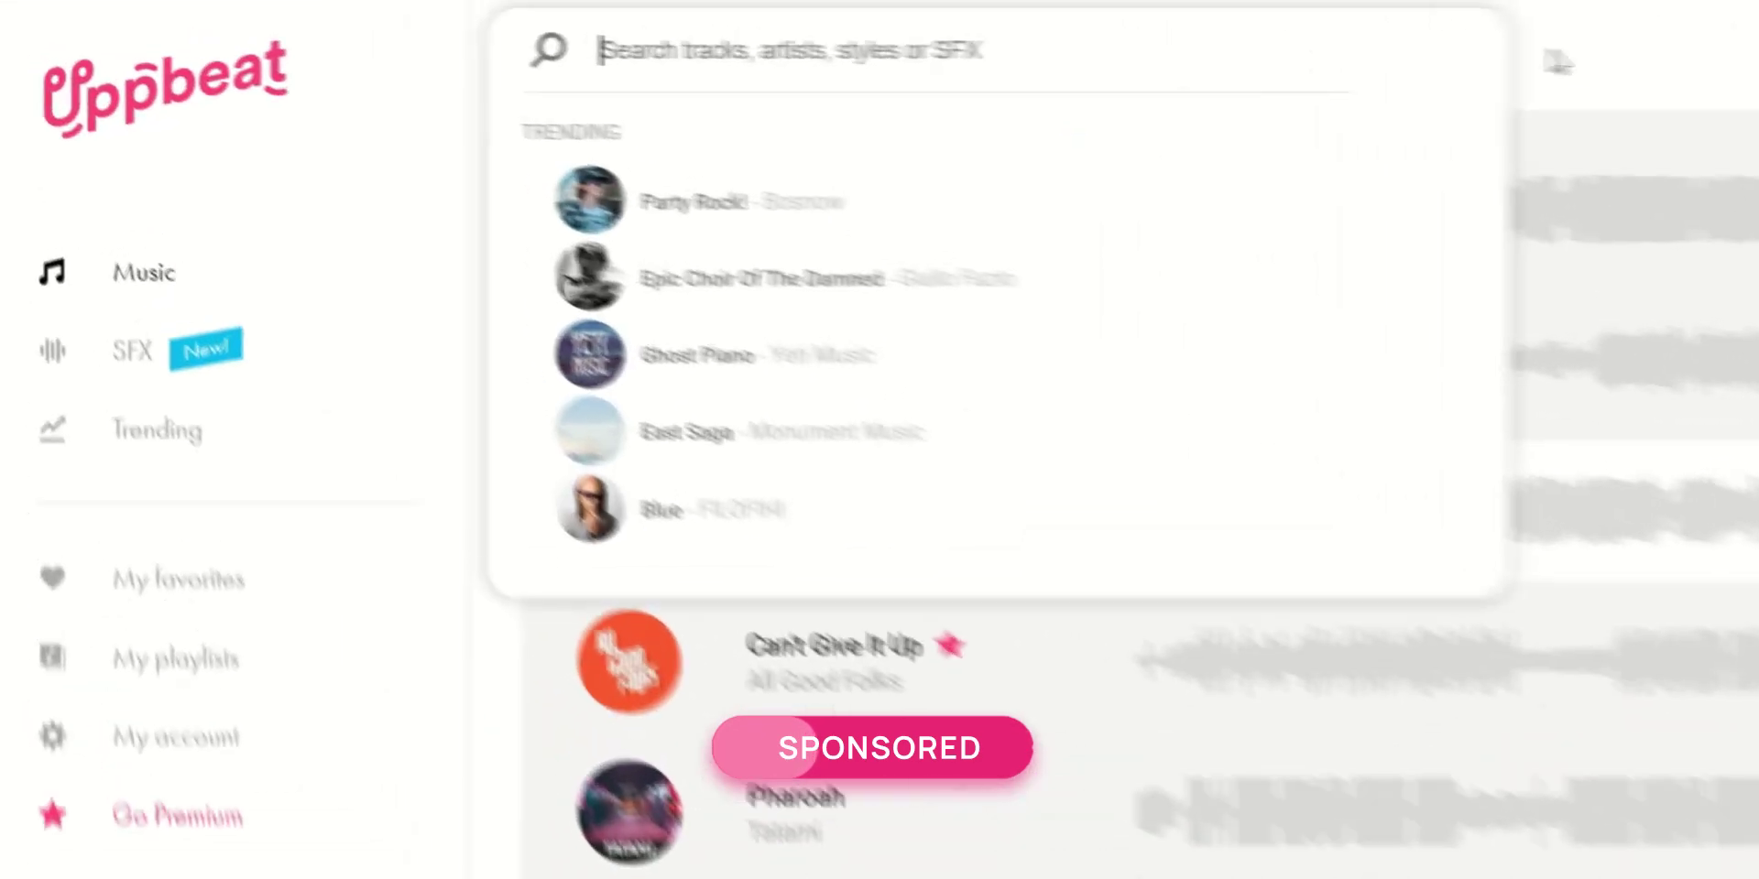
type("dubstep")
key("Return")
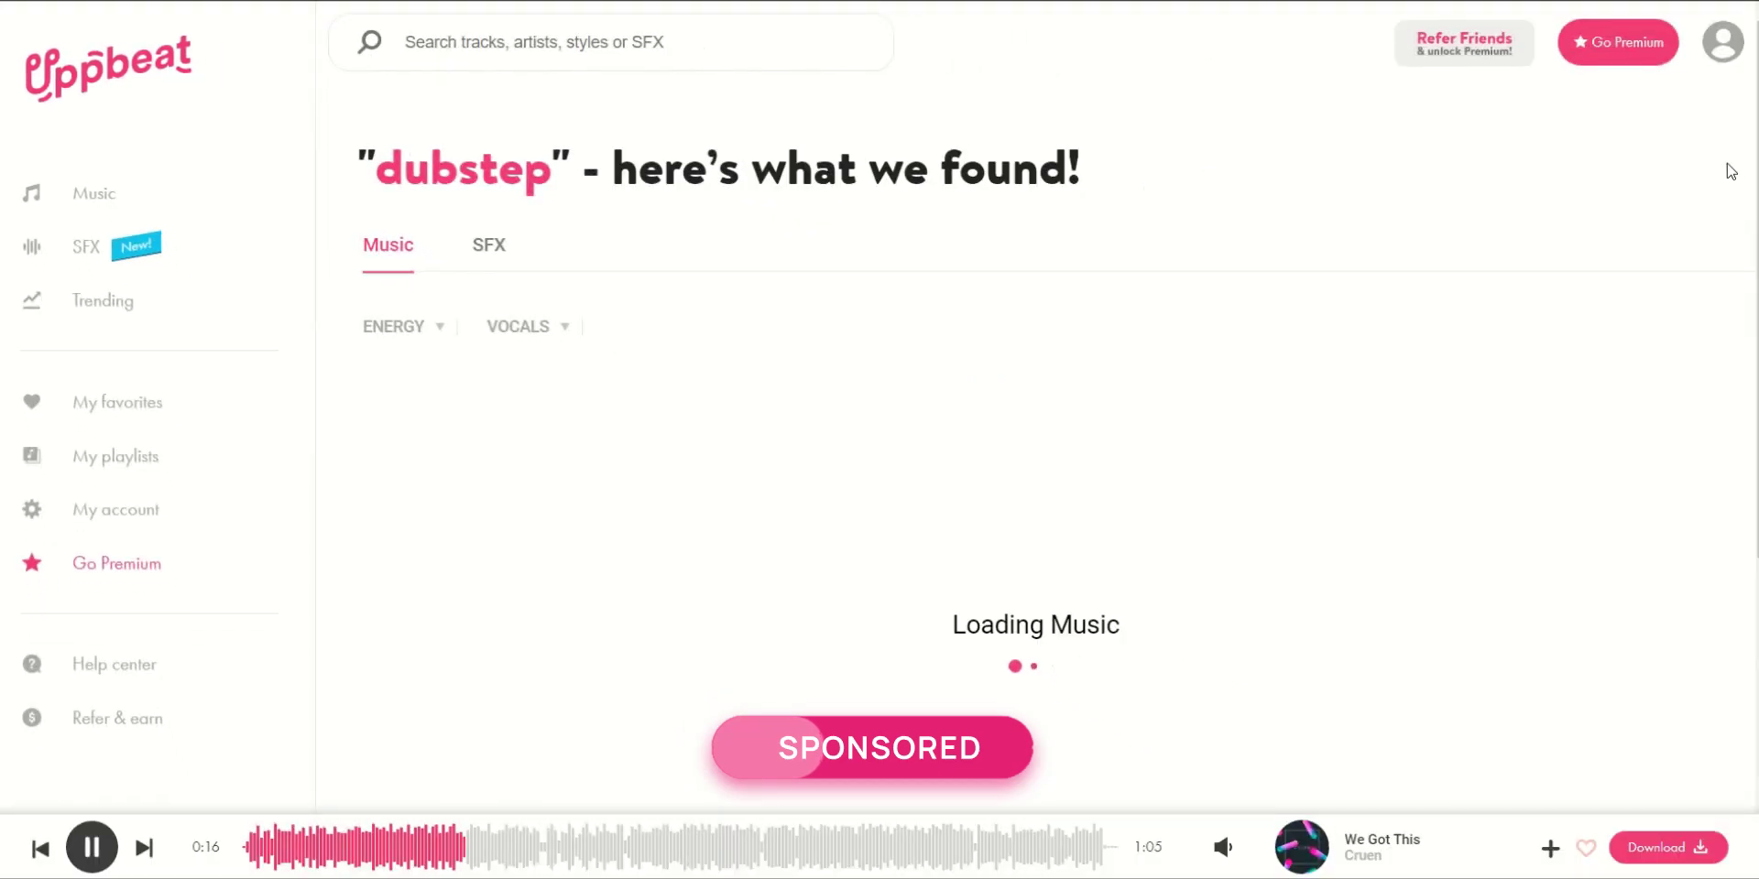
Download We Got This by Cruen and copy its attribution credit
scroll(1733, 218, "down", 1)
scroll(1734, 218, "down", 5)
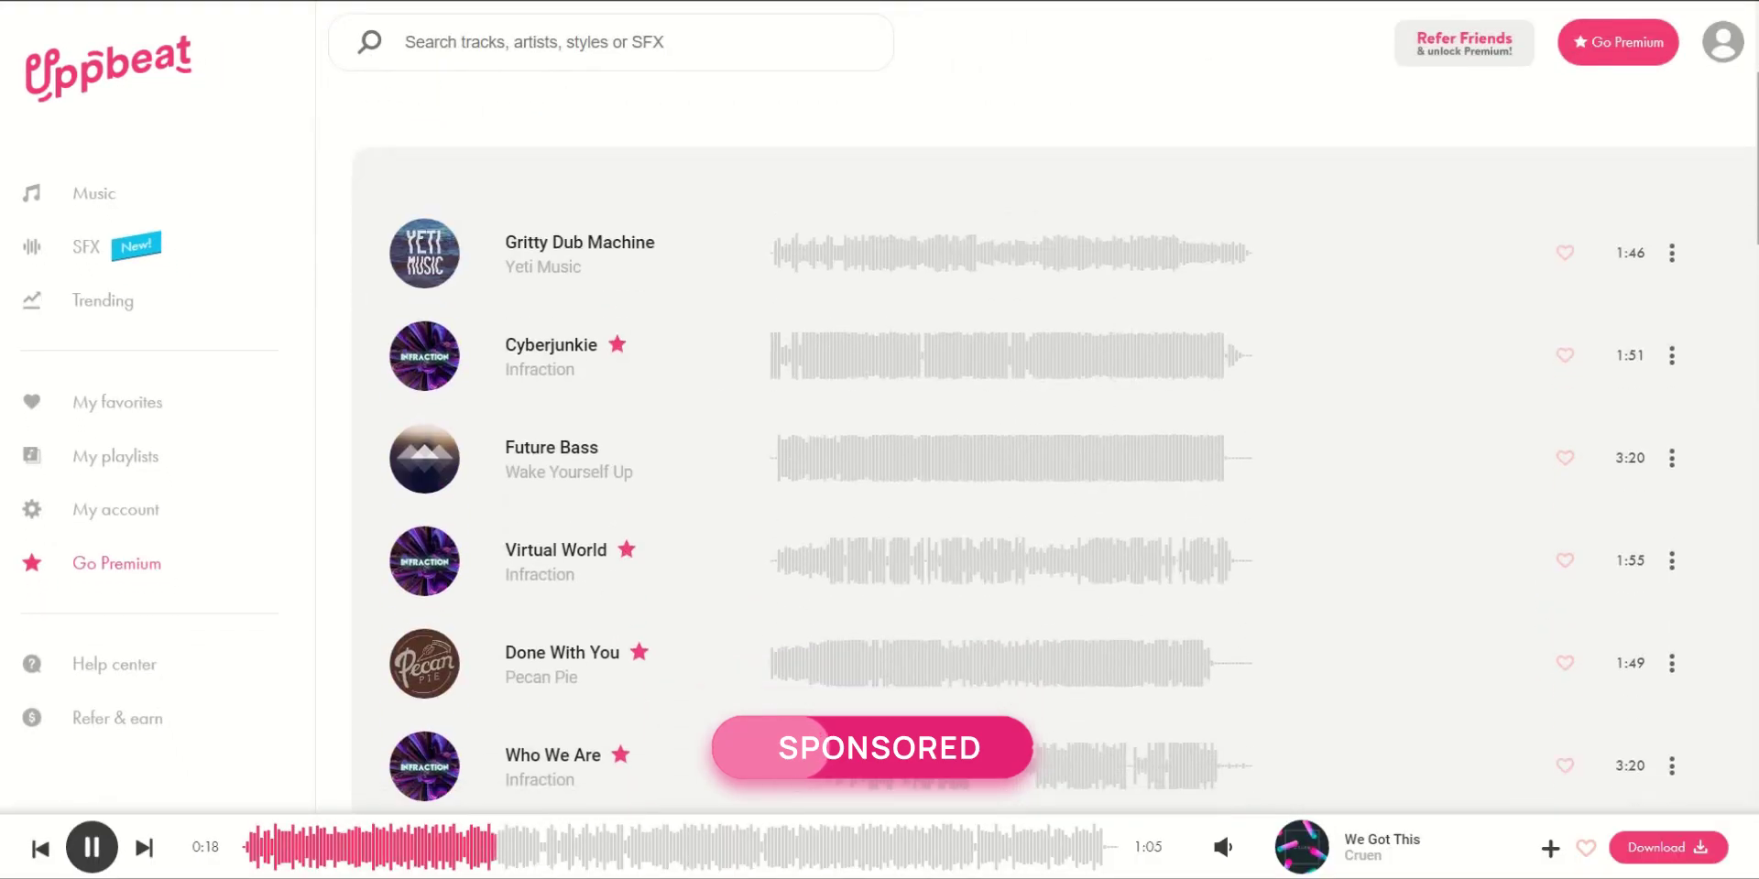
scroll(1733, 218, "down", 2)
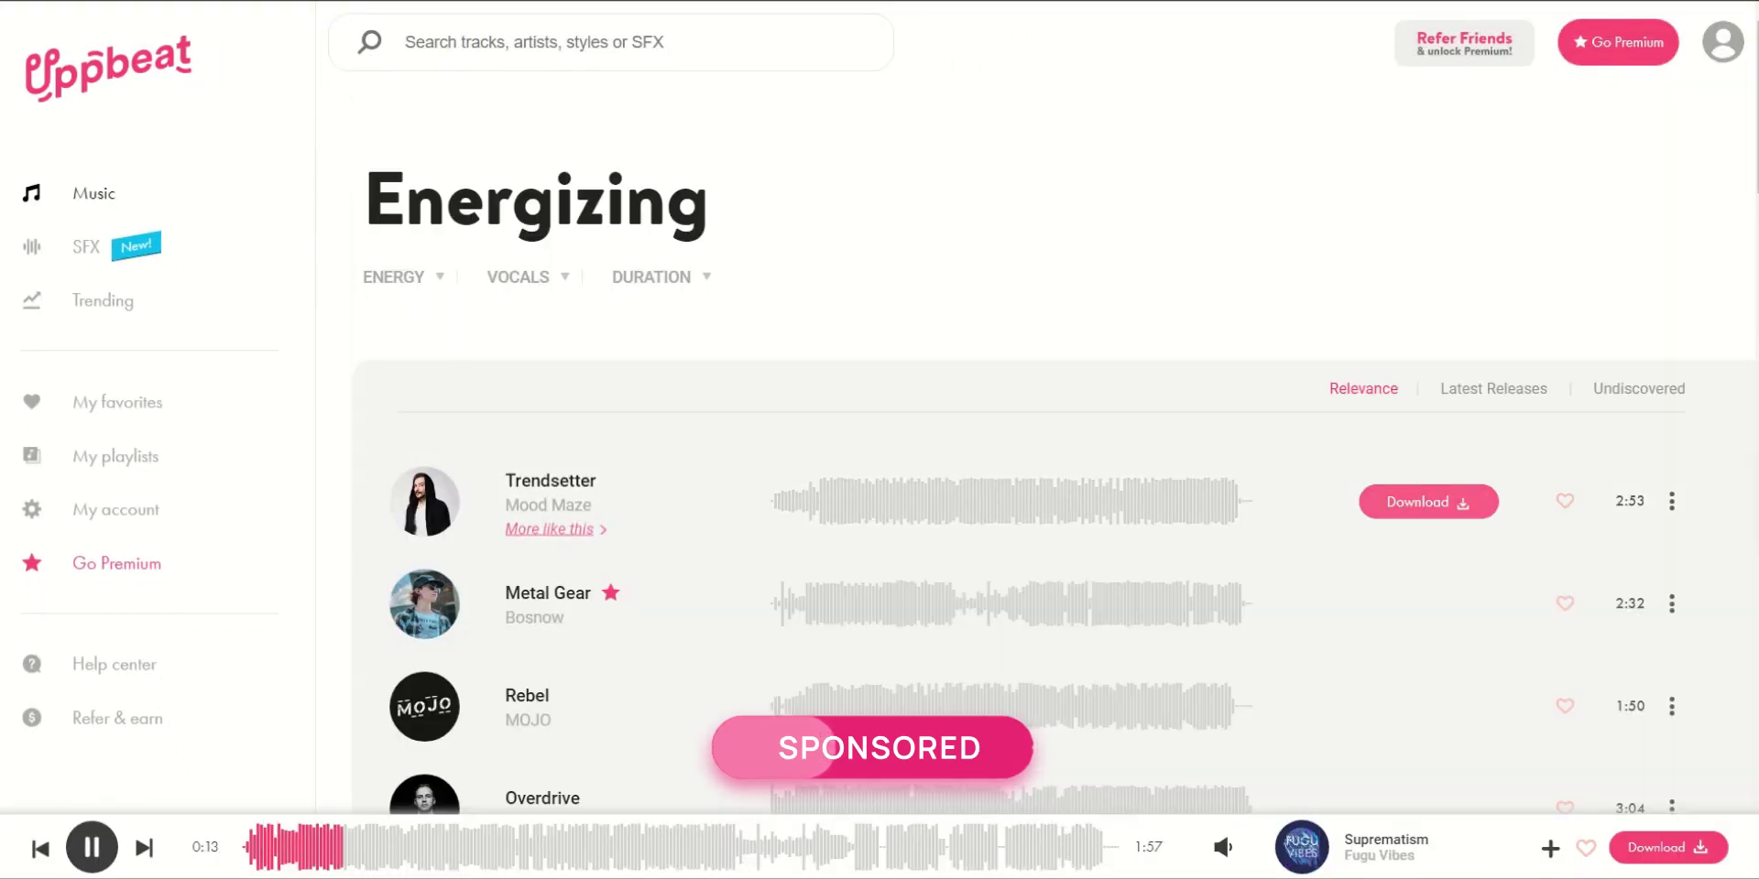
scroll(595, 338, "down", 8)
left_click(858, 343)
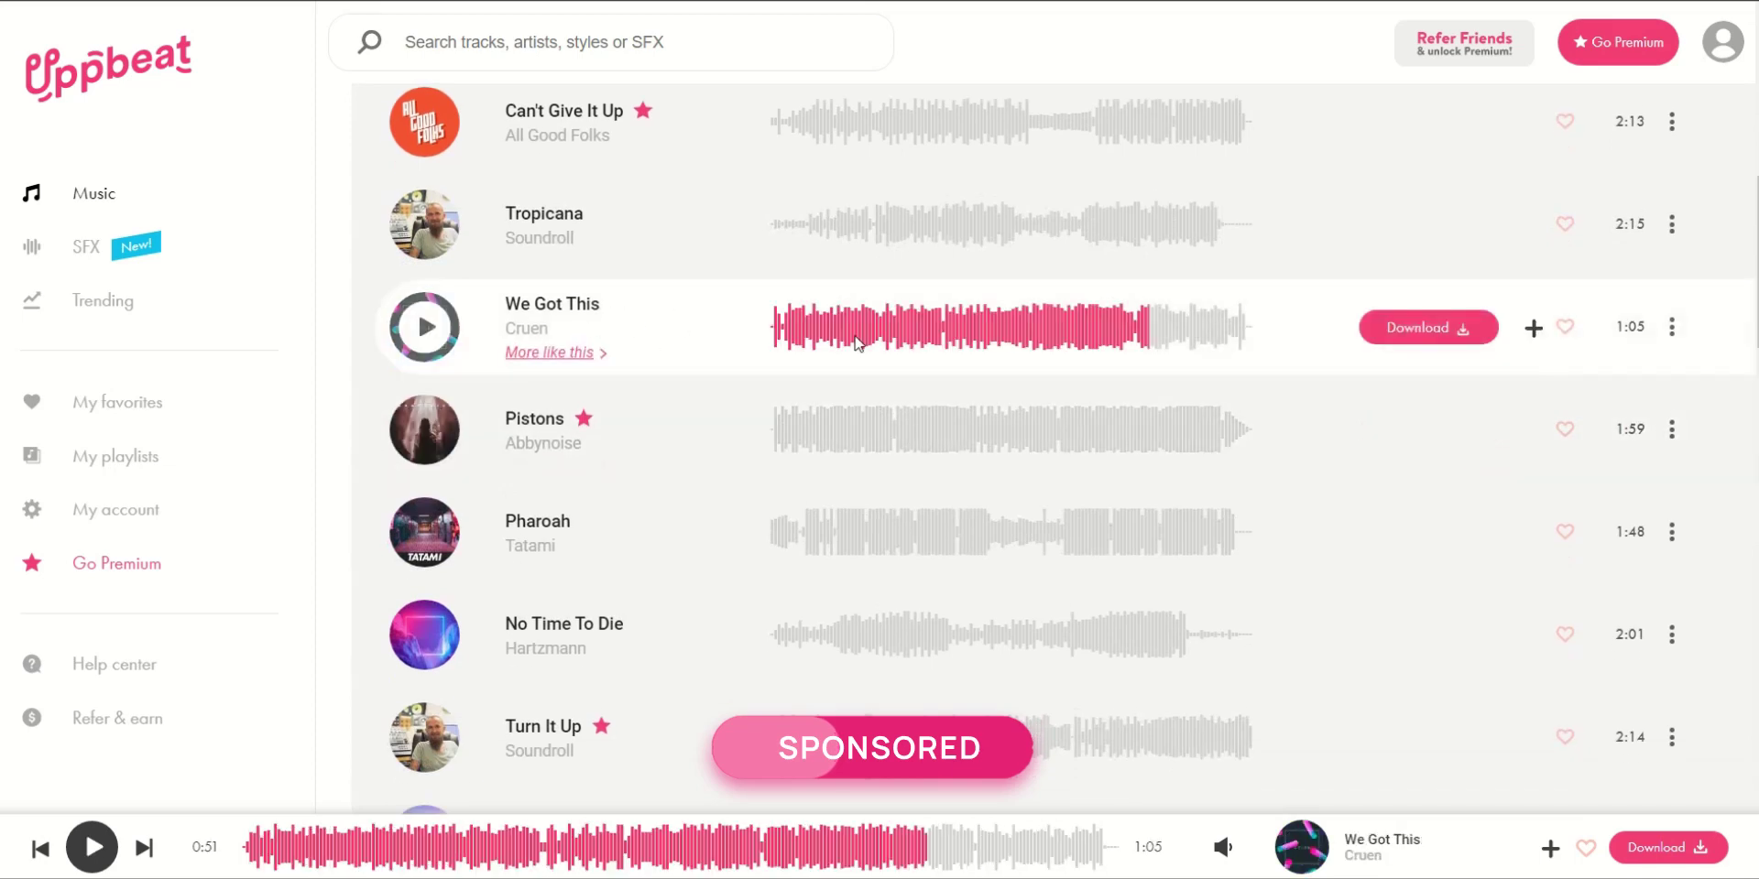
left_click(1428, 327)
left_click(1072, 732)
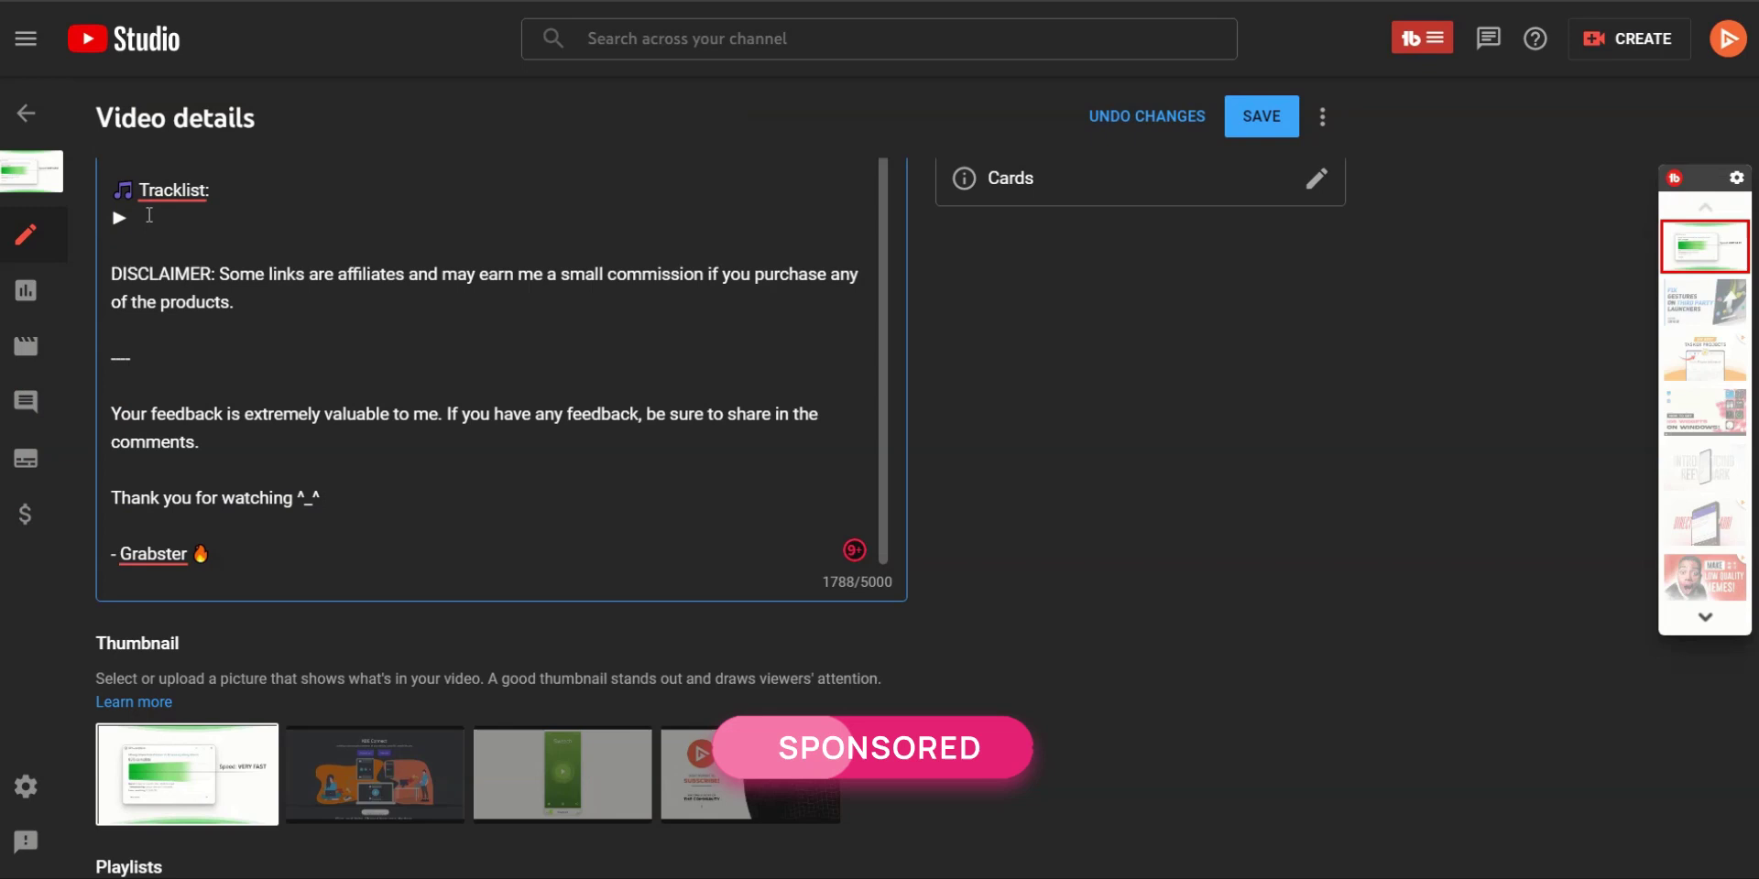
Paste the We Got This credit into the description under the Tracklist heading
right_click(150, 218)
left_click(271, 371)
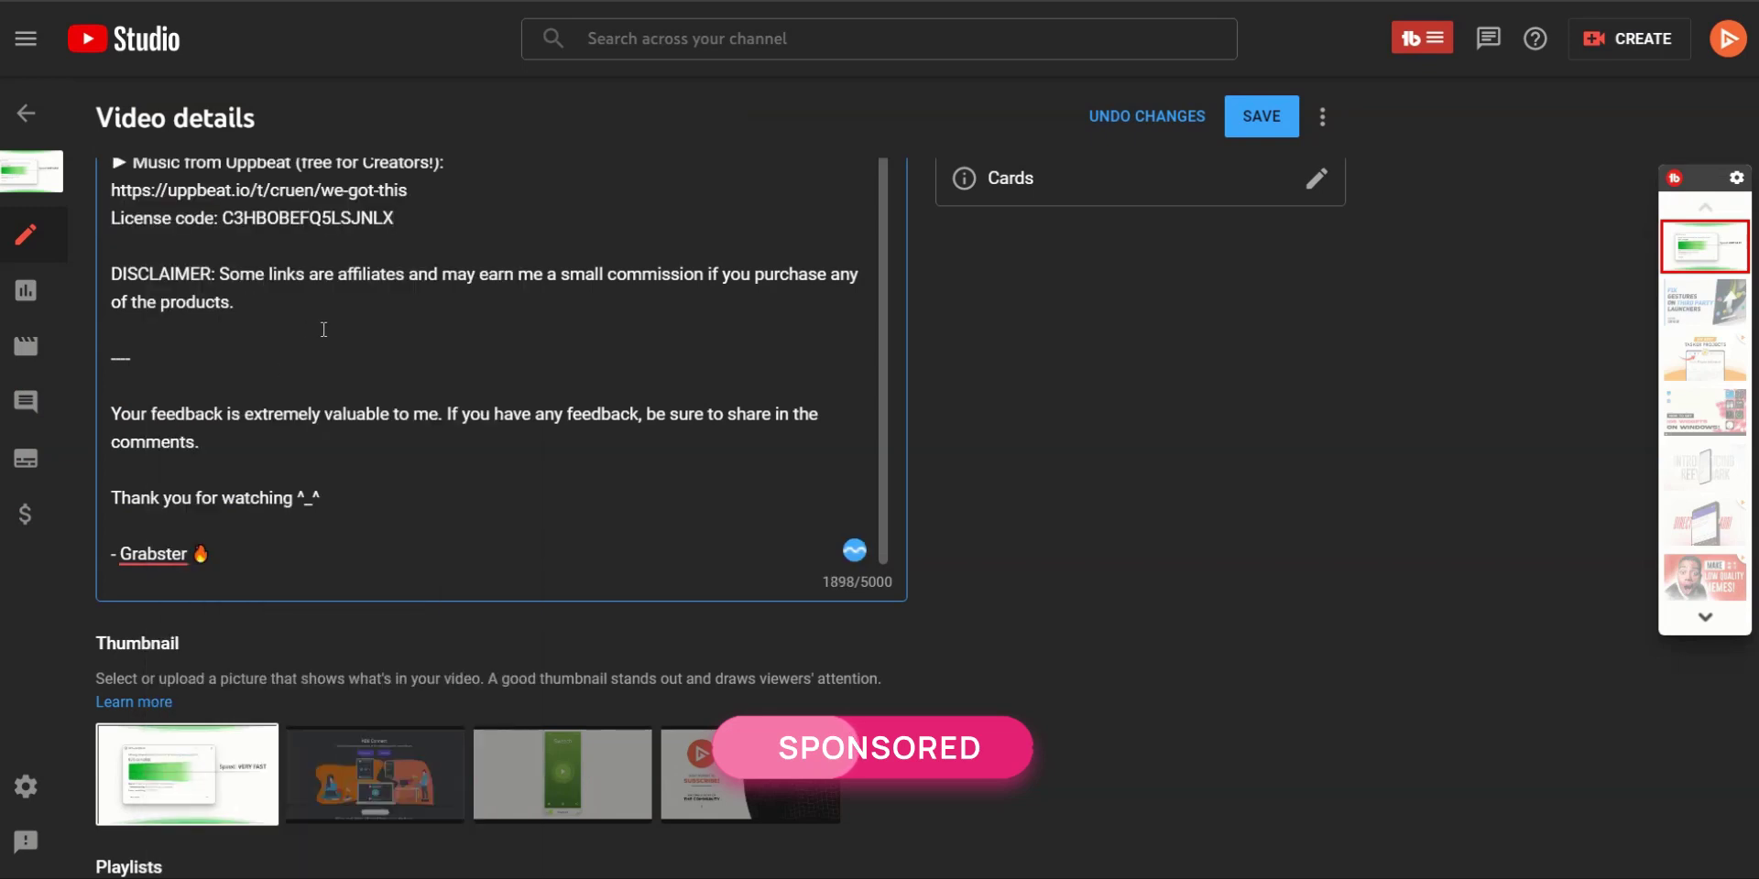
scroll(448, 350, "up", 2)
left_click_drag(448, 350, 112, 179)
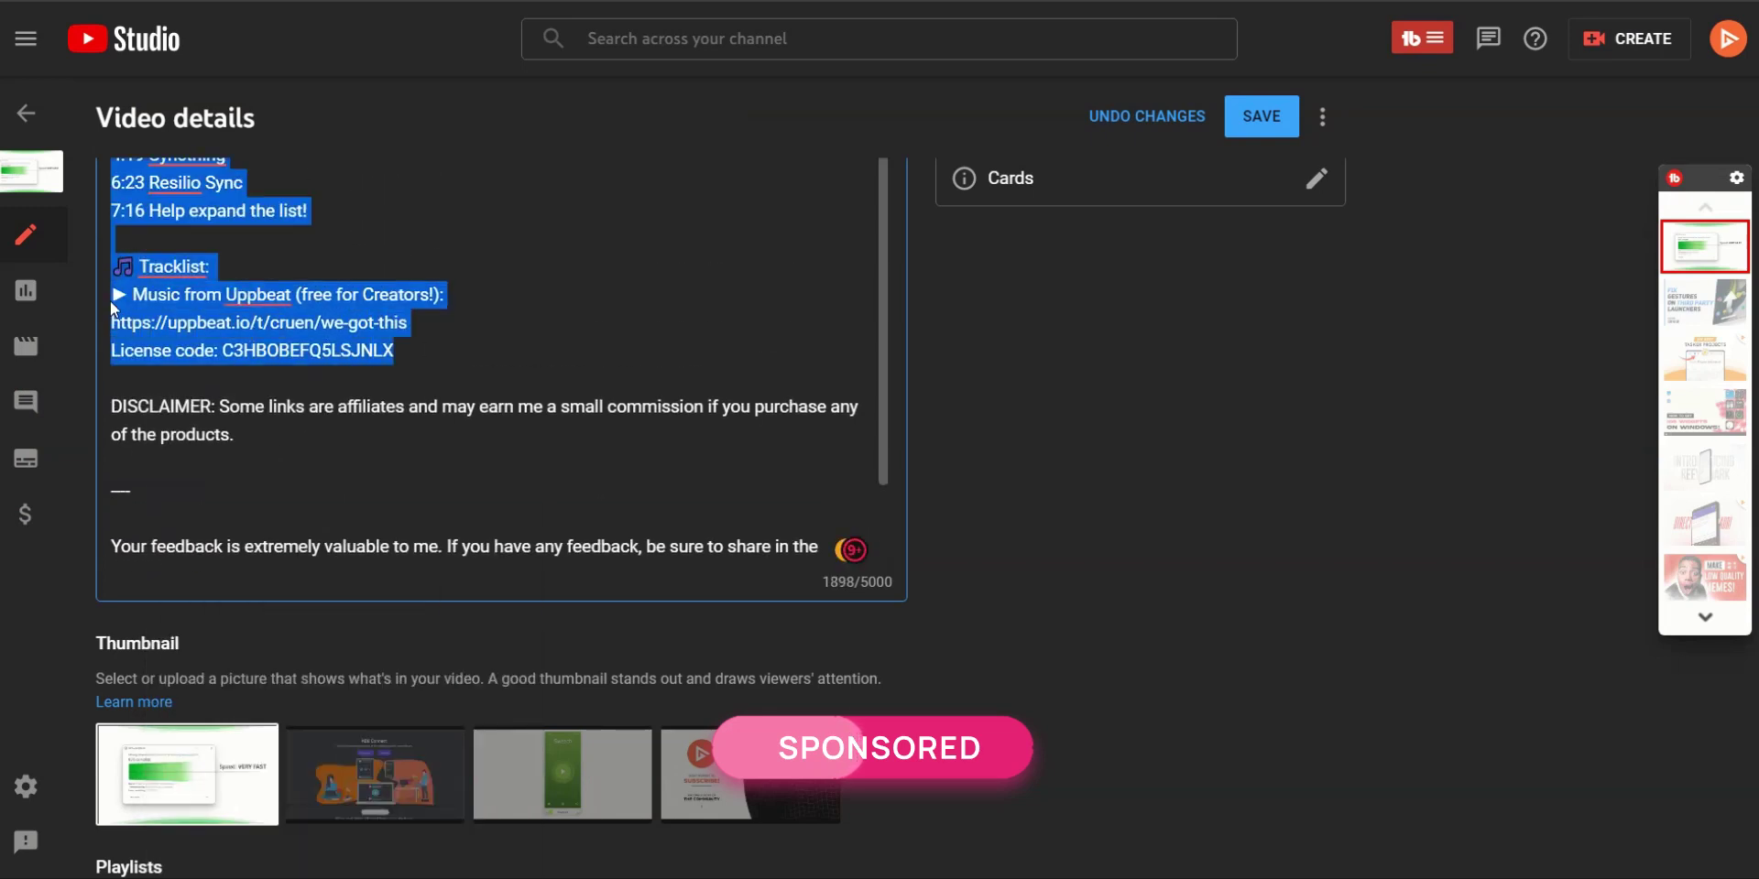
key("Right")
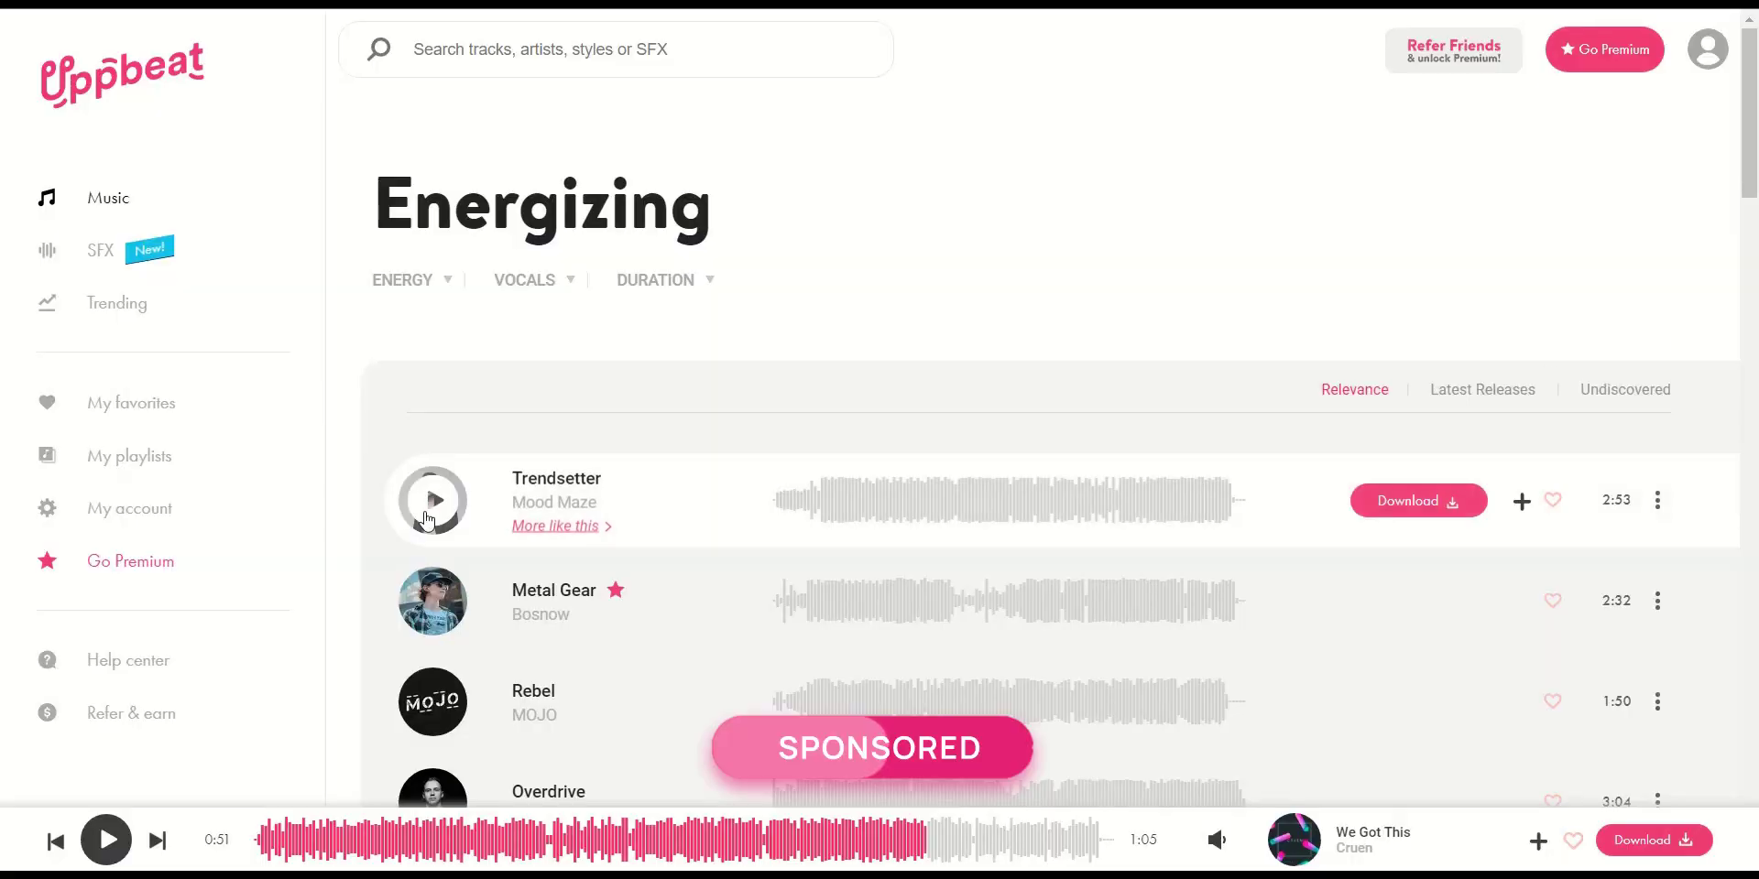
Check the remaining free downloads this month on the My account page
left_click(165, 512)
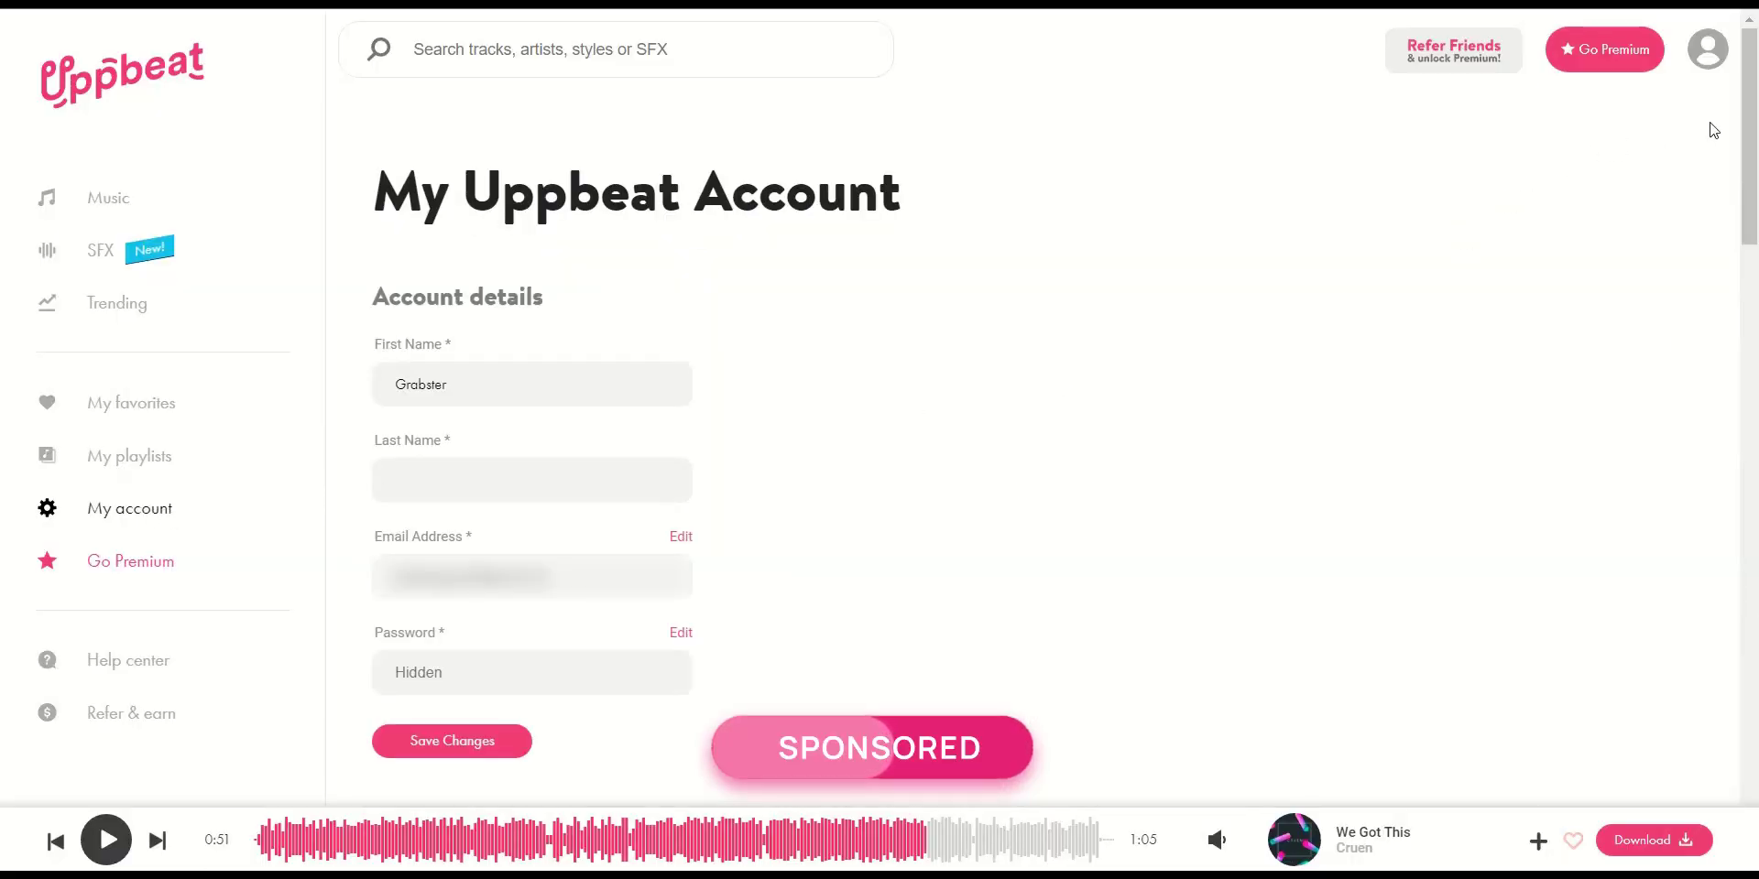
left_click_drag(1750, 104, 1756, 491)
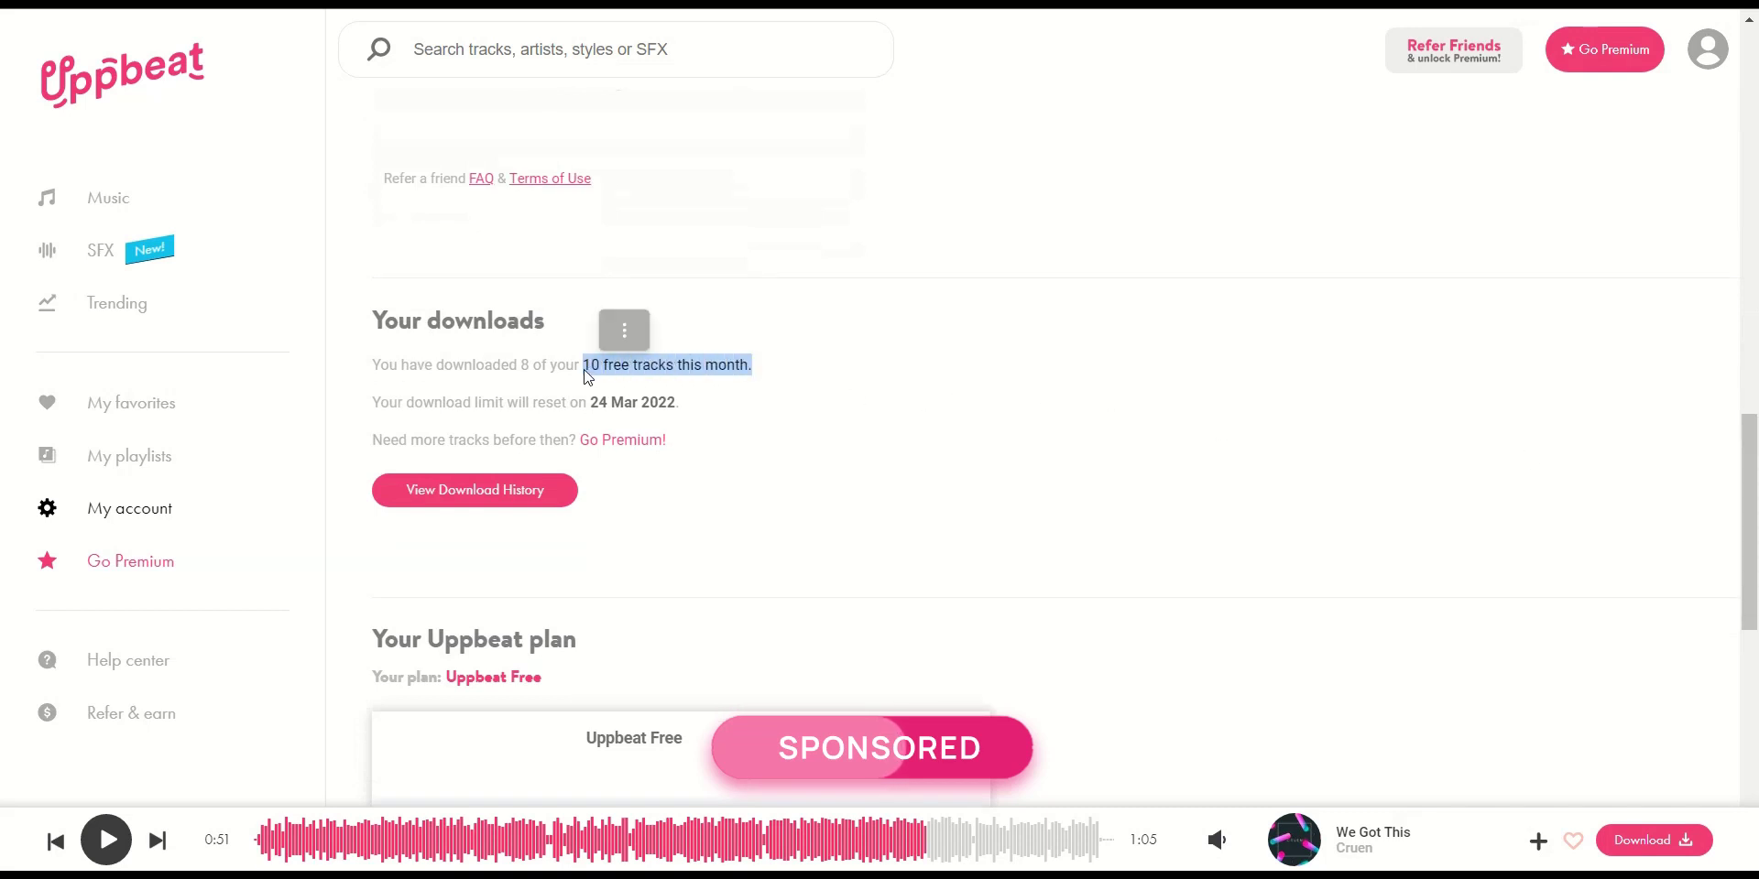
left_click(1013, 400)
Open the Go Premium offer and review the monthly Premium price
left_click(1589, 68)
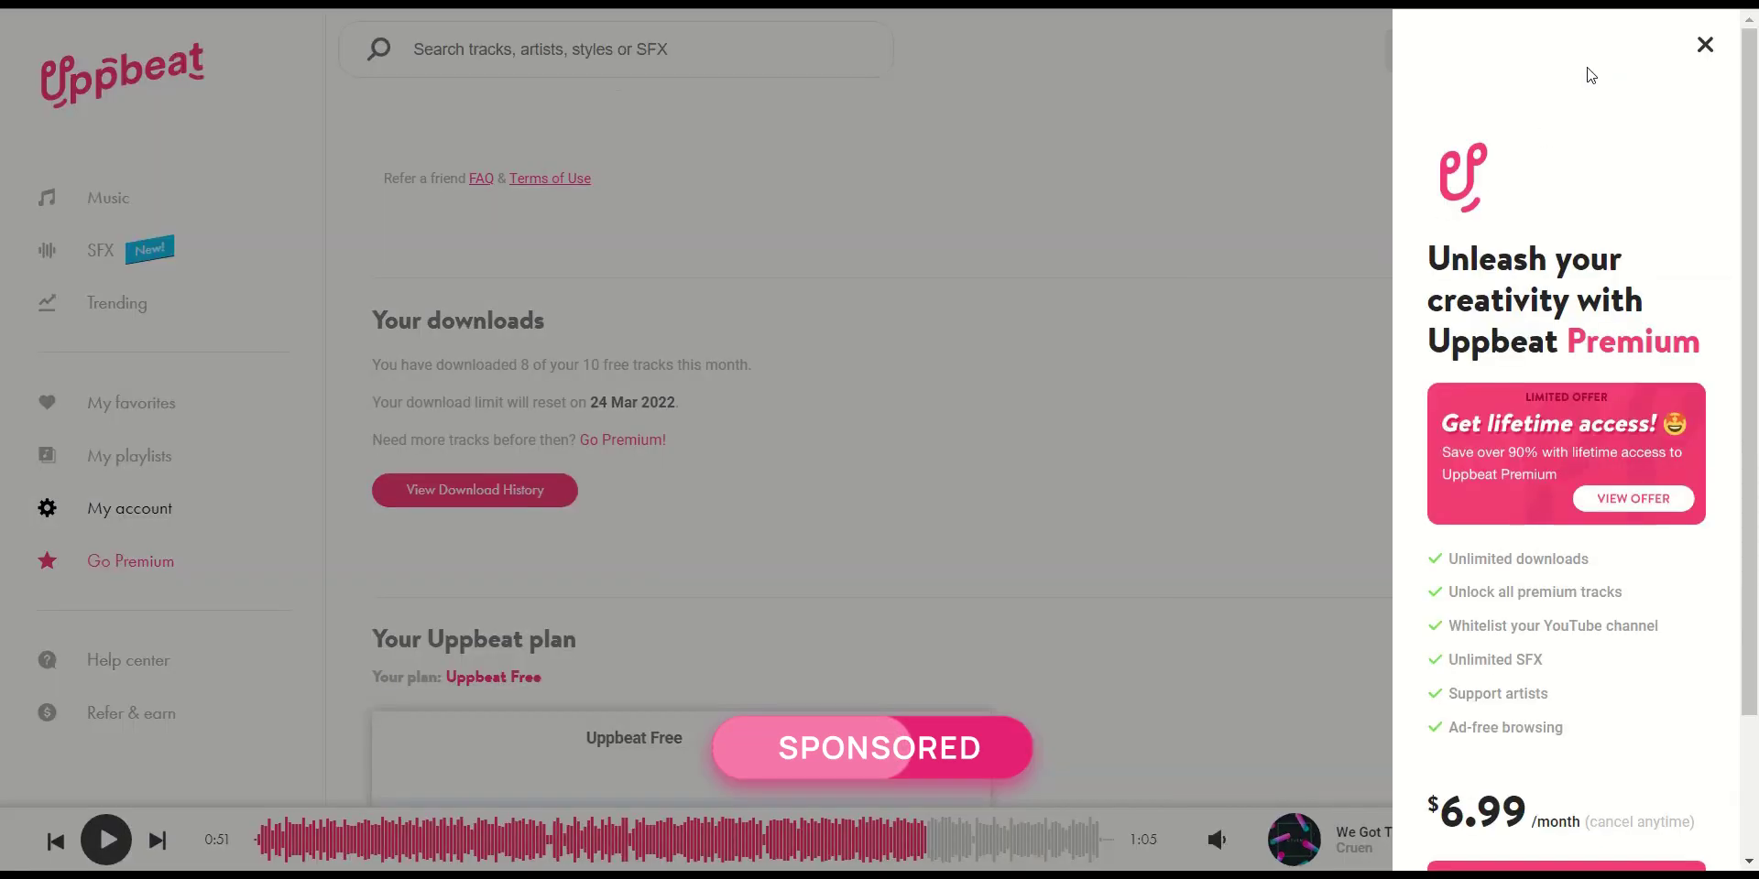
scroll(1640, 302, "down", 3)
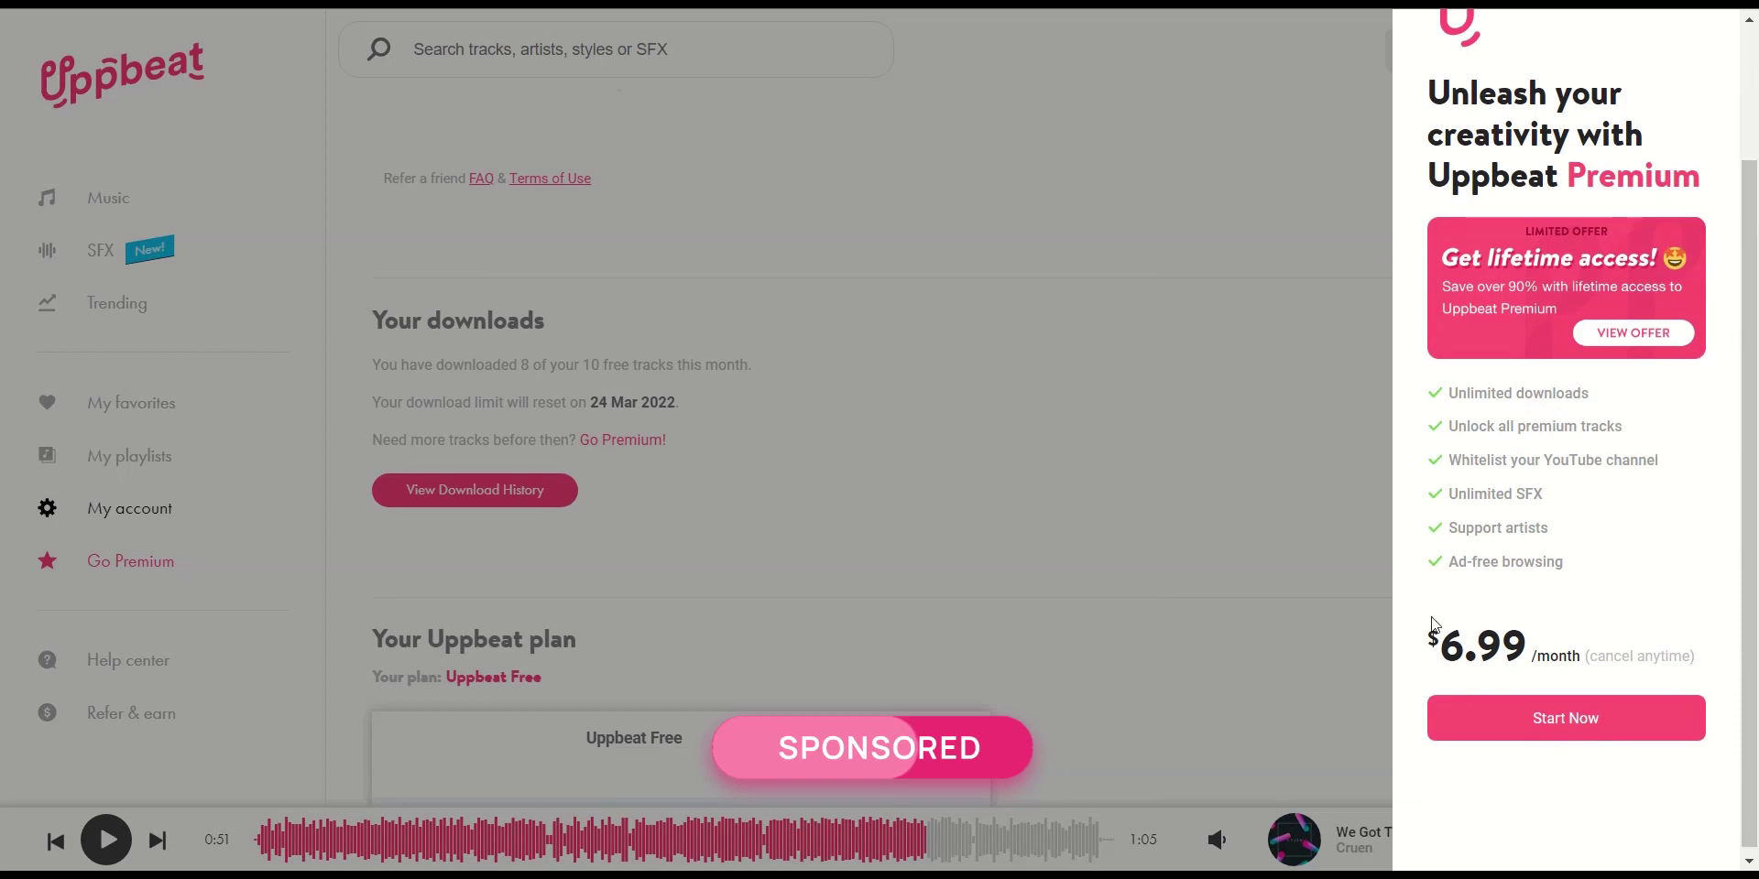
left_click_drag(1433, 623, 1570, 643)
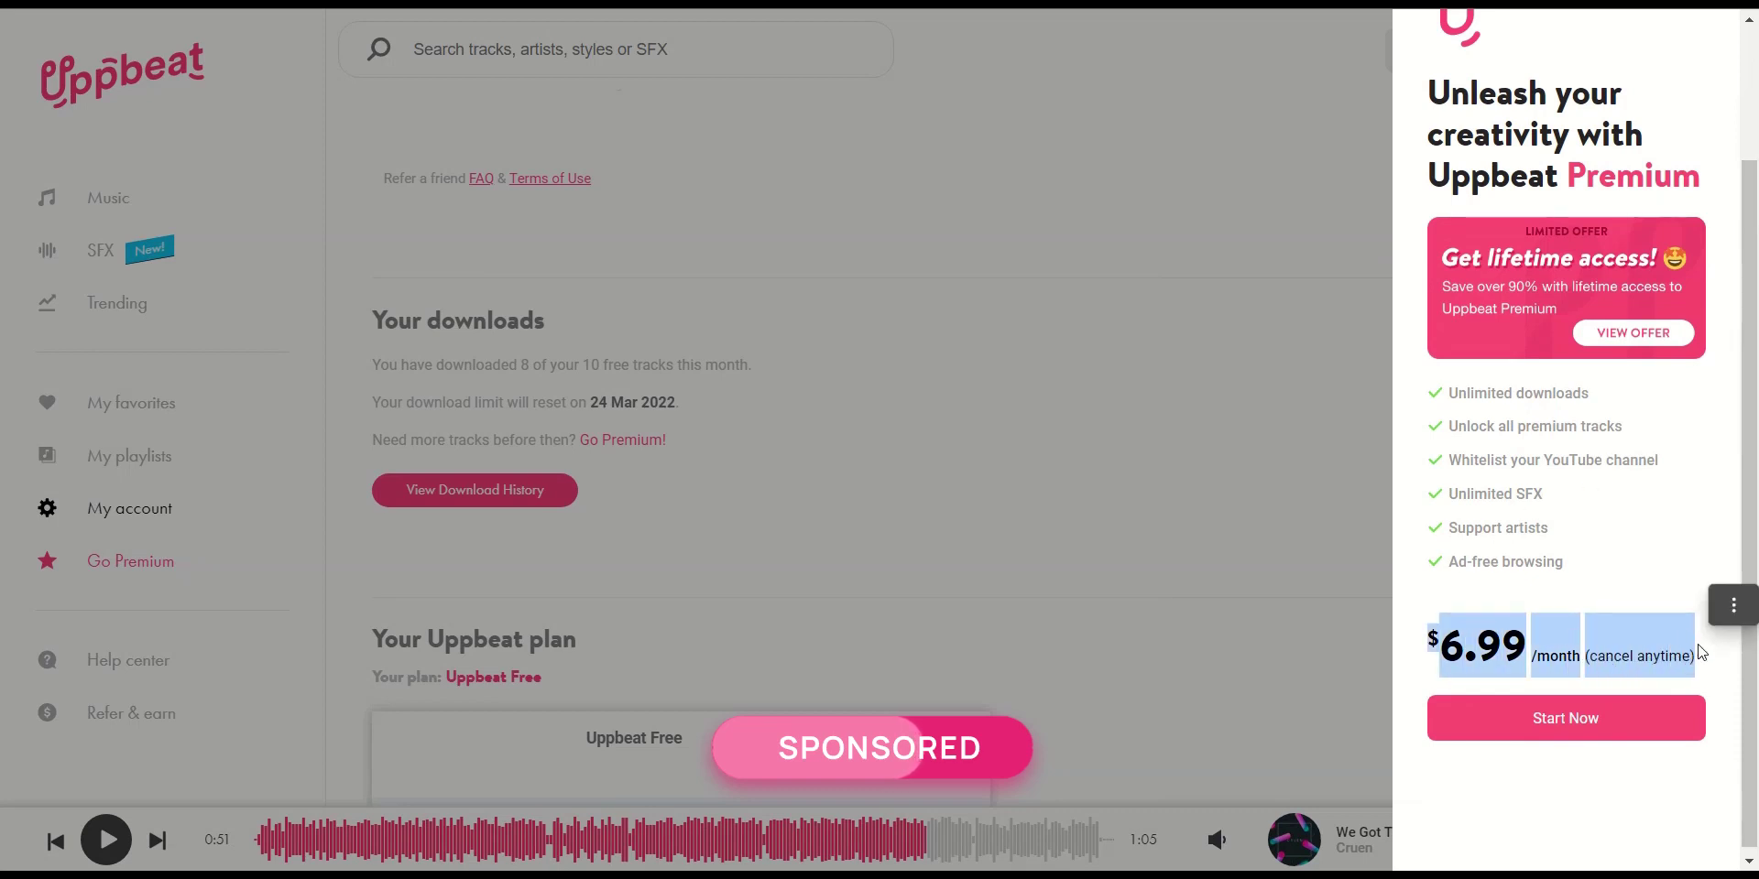
left_click(1691, 570)
View the lifetime access and 3 Year plan offers
left_click(1638, 335)
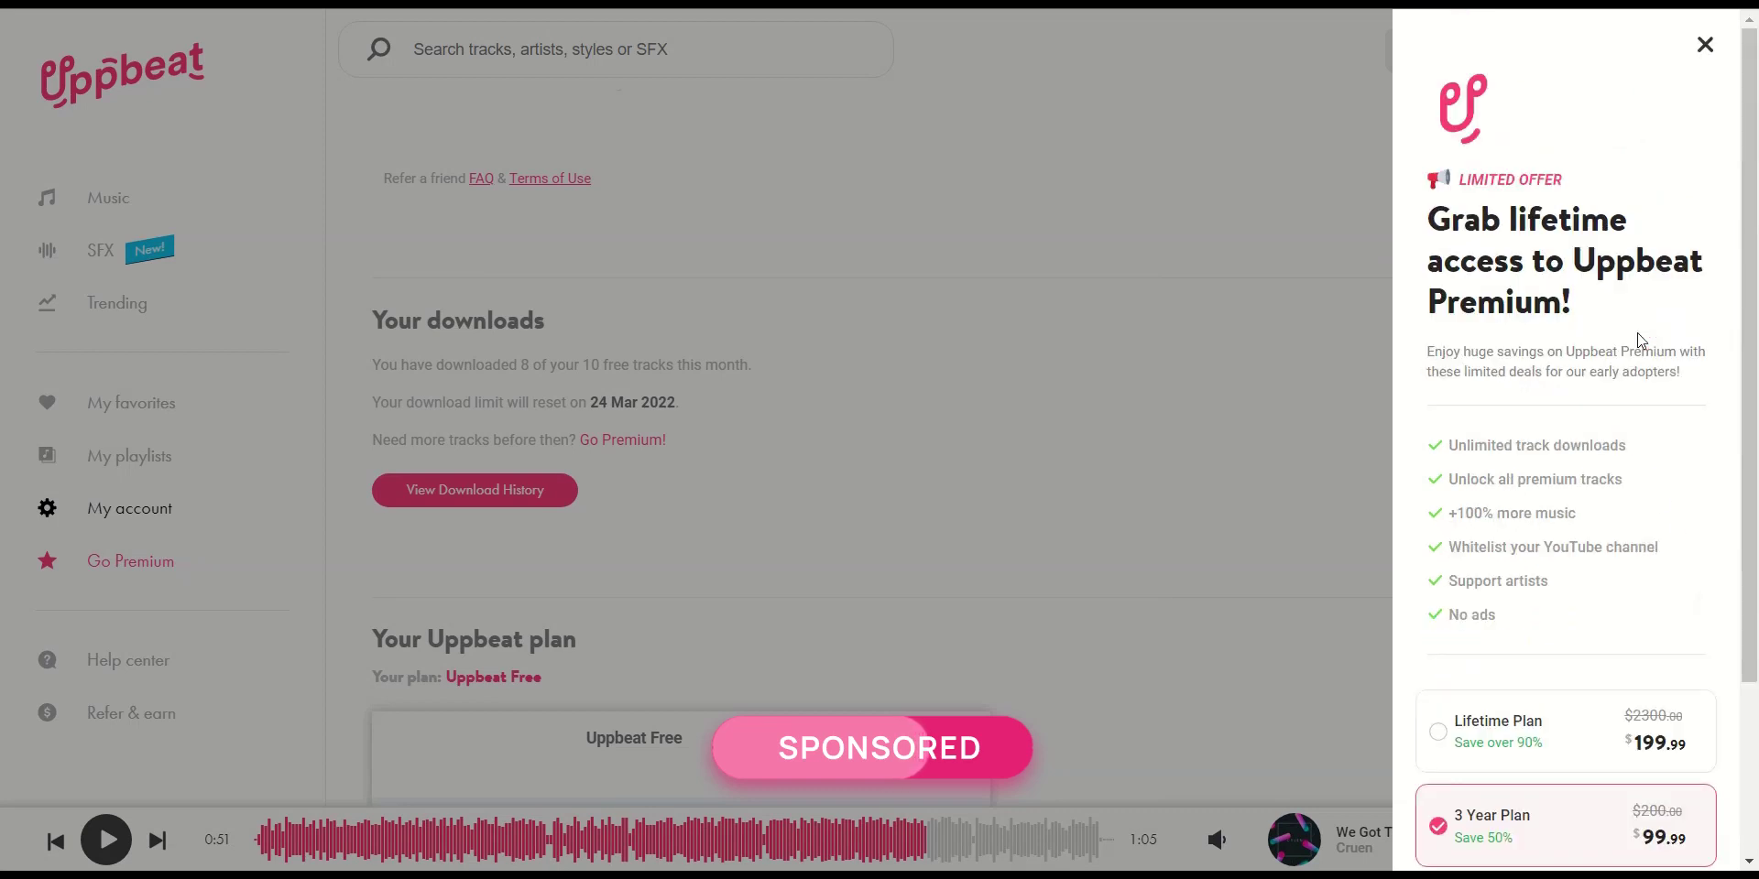
scroll(1617, 229, "down", 1)
left_click_drag(1583, 220, 1441, 142)
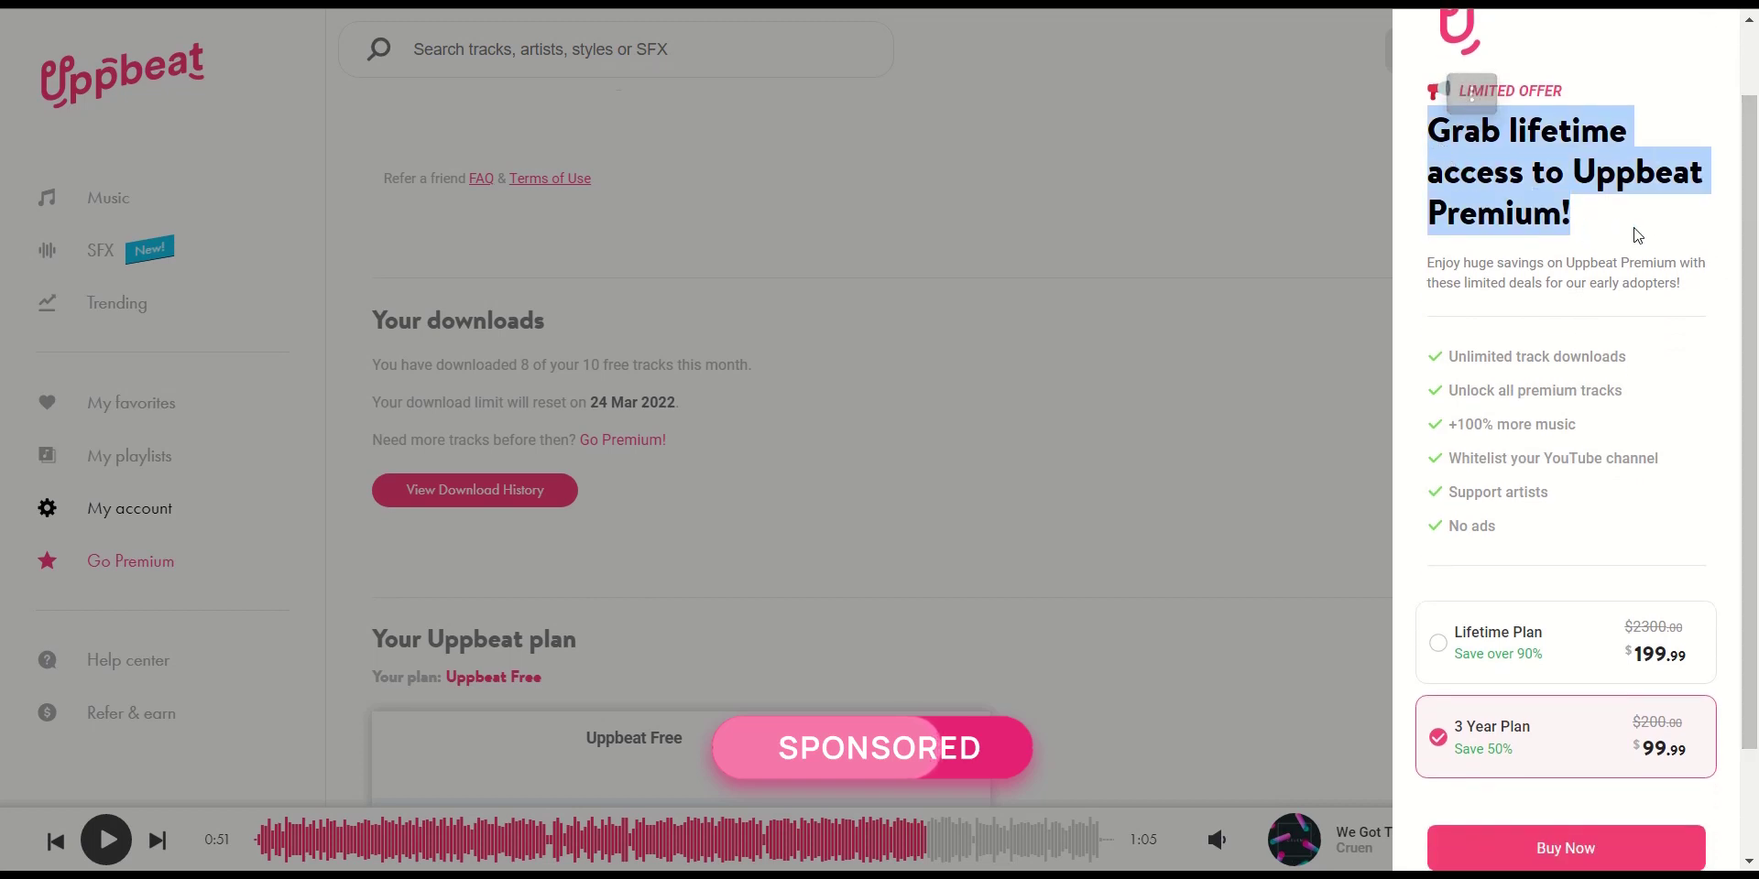
left_click(1543, 640)
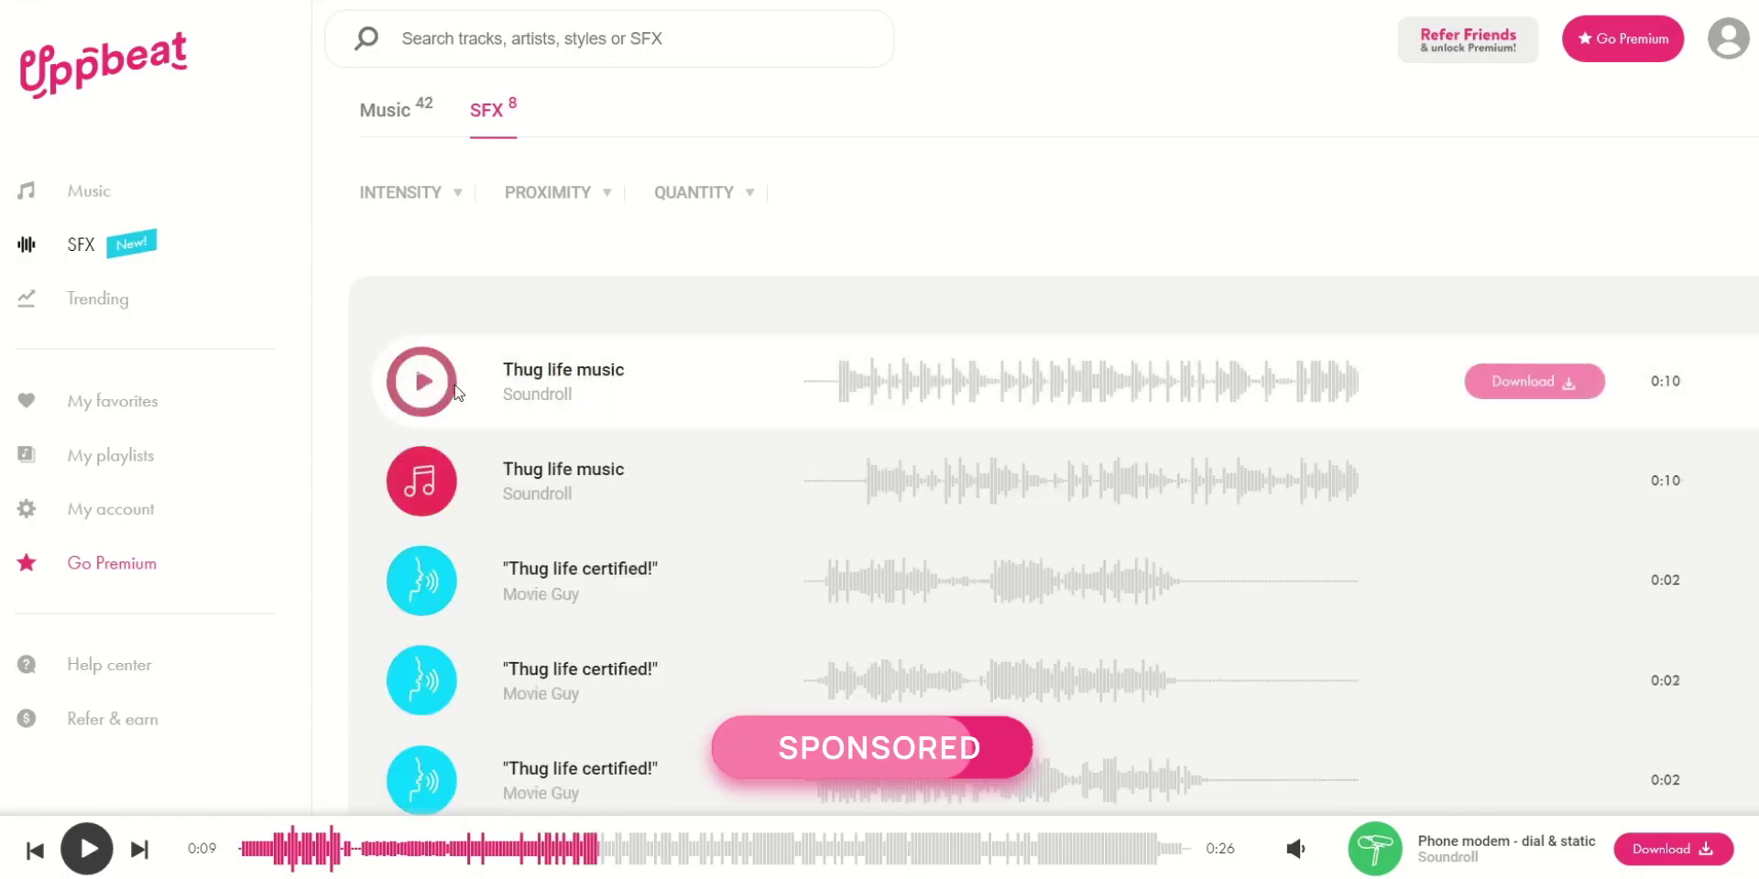
Preview the Thug life music, Hawaiian interlude and Christmas is cancelled sound effects
left_click(422, 381)
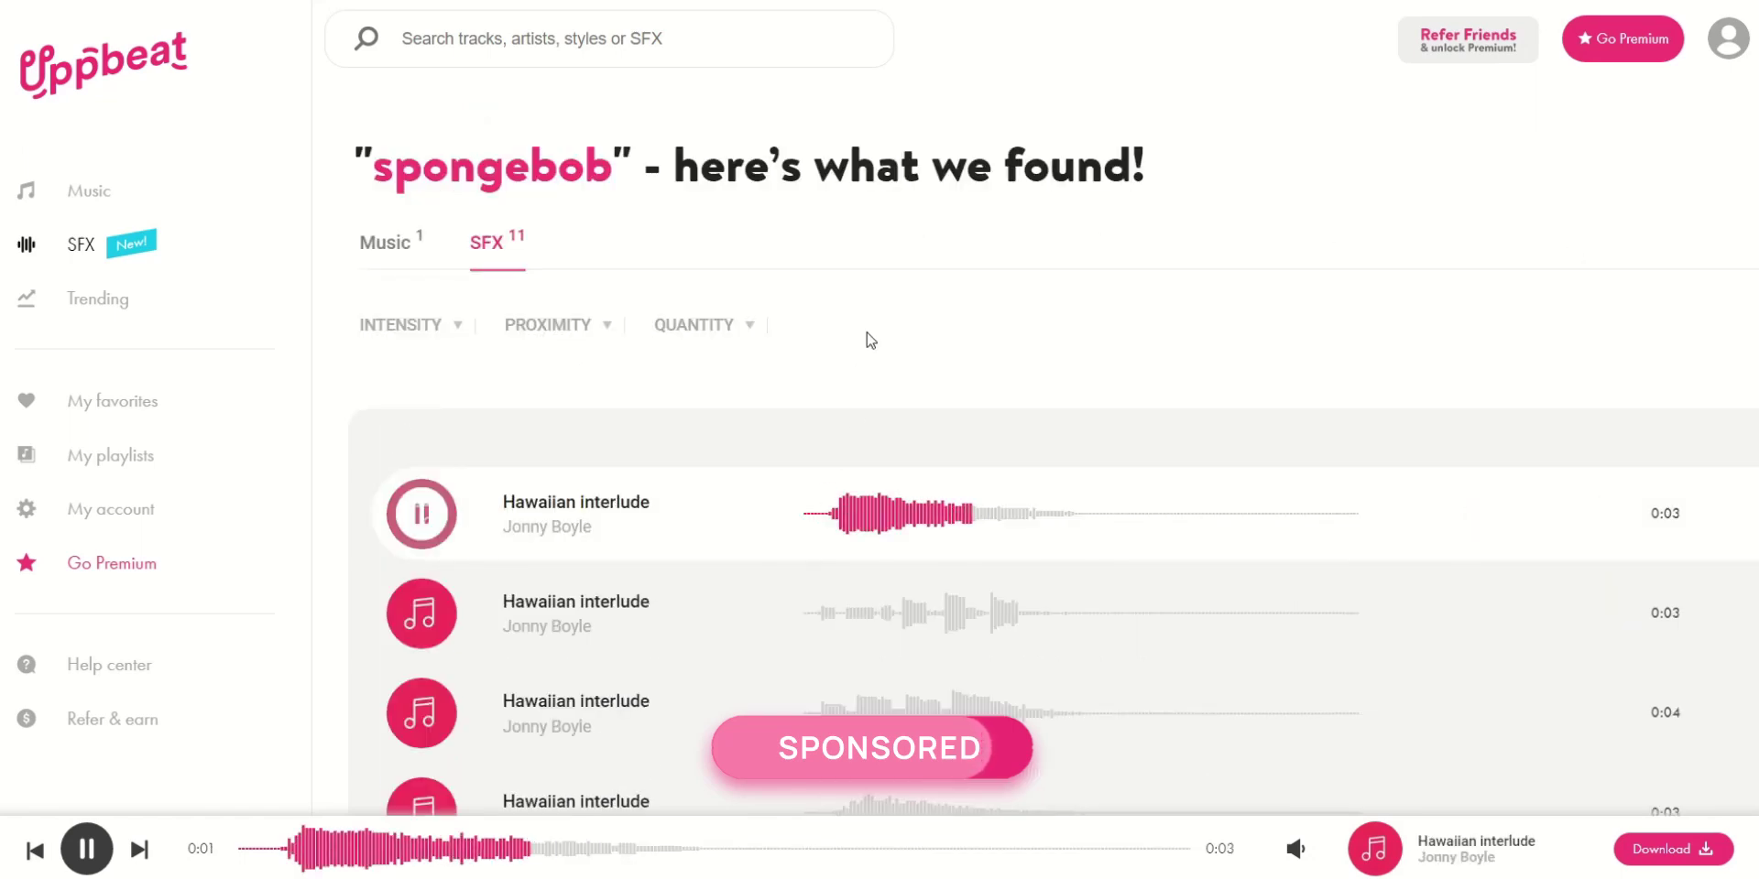
scroll(550, 344, "down", 3)
left_click(413, 346)
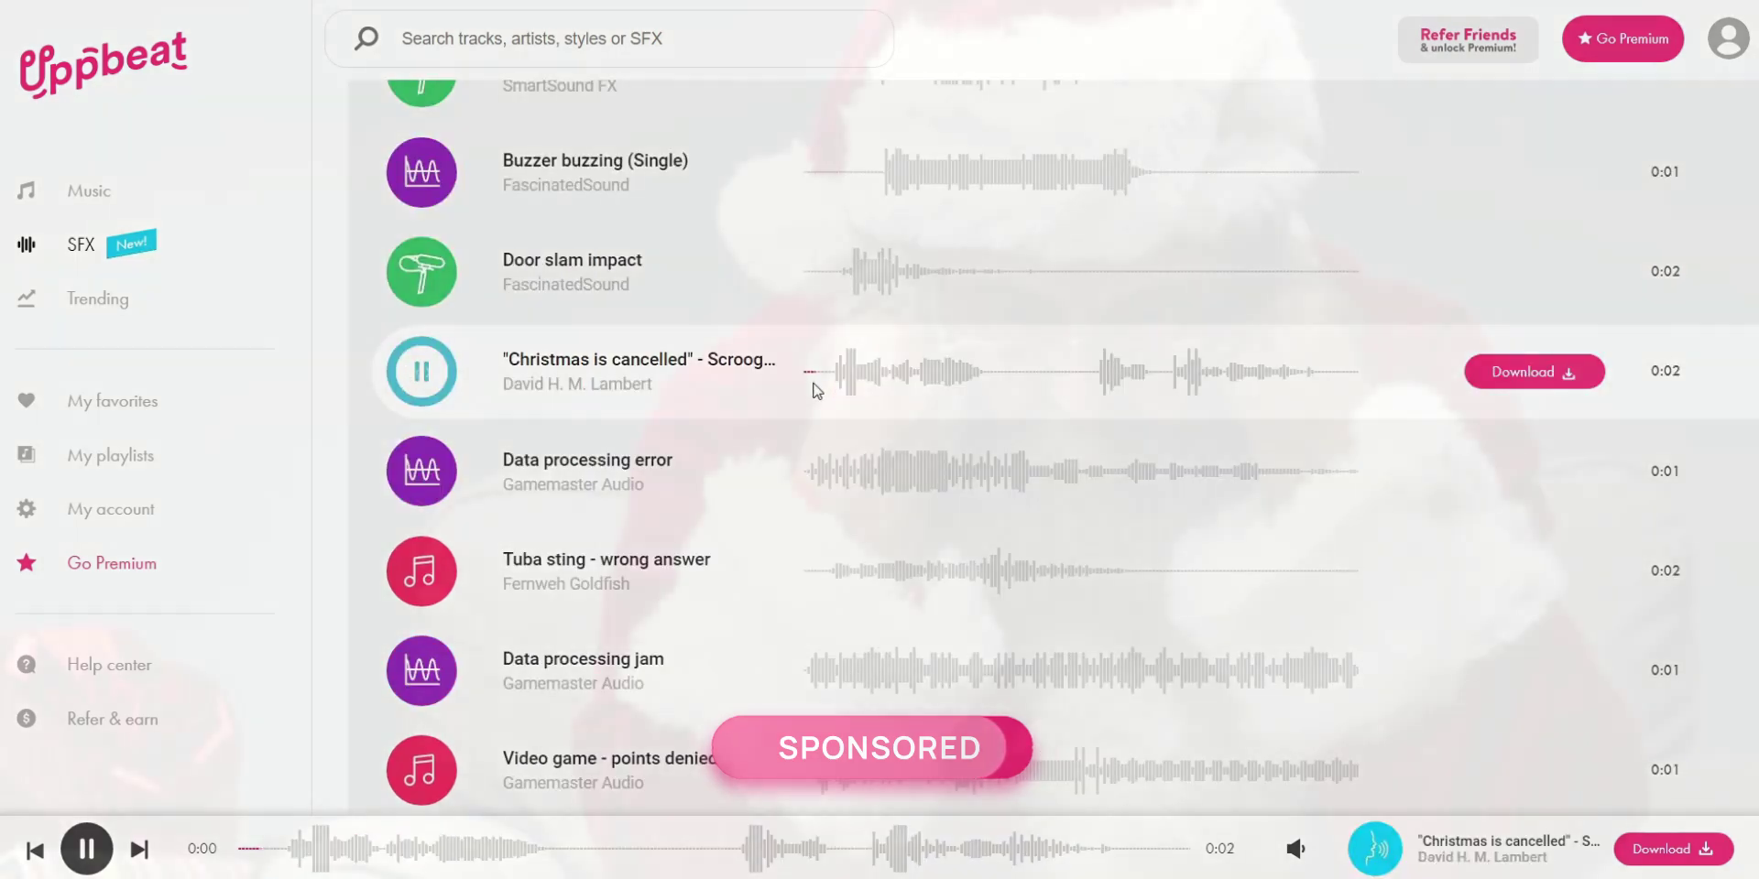
left_click(813, 389)
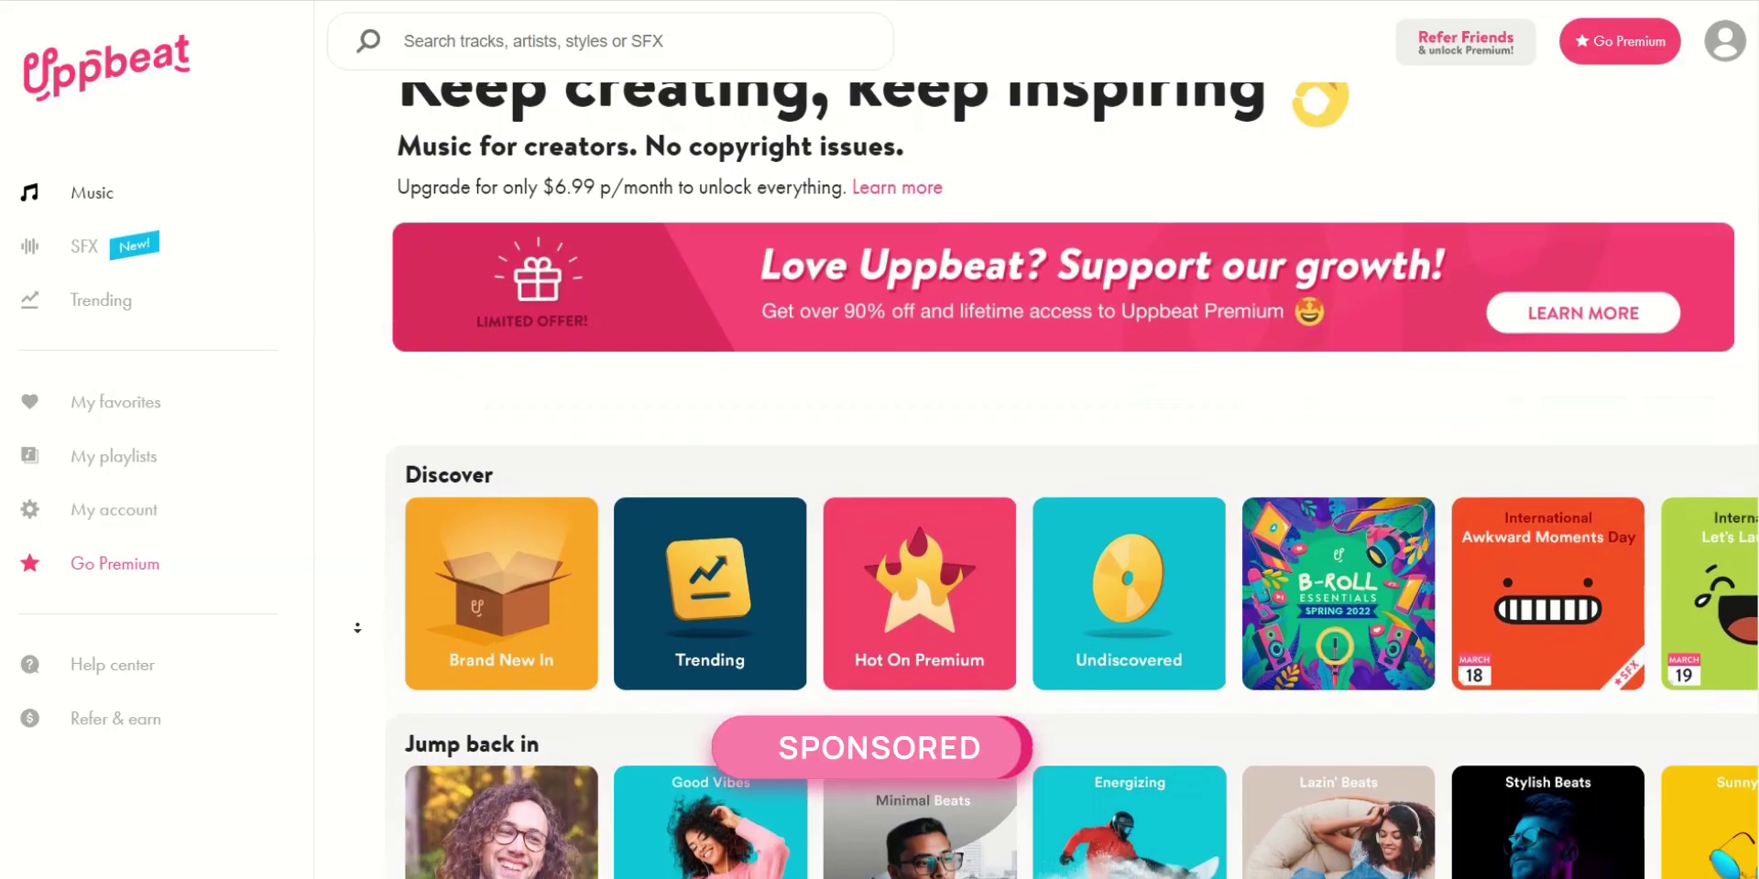
Scroll the Uppbeat home page down to the 'Based on your downloads' section
scroll(357, 629, "down", 2)
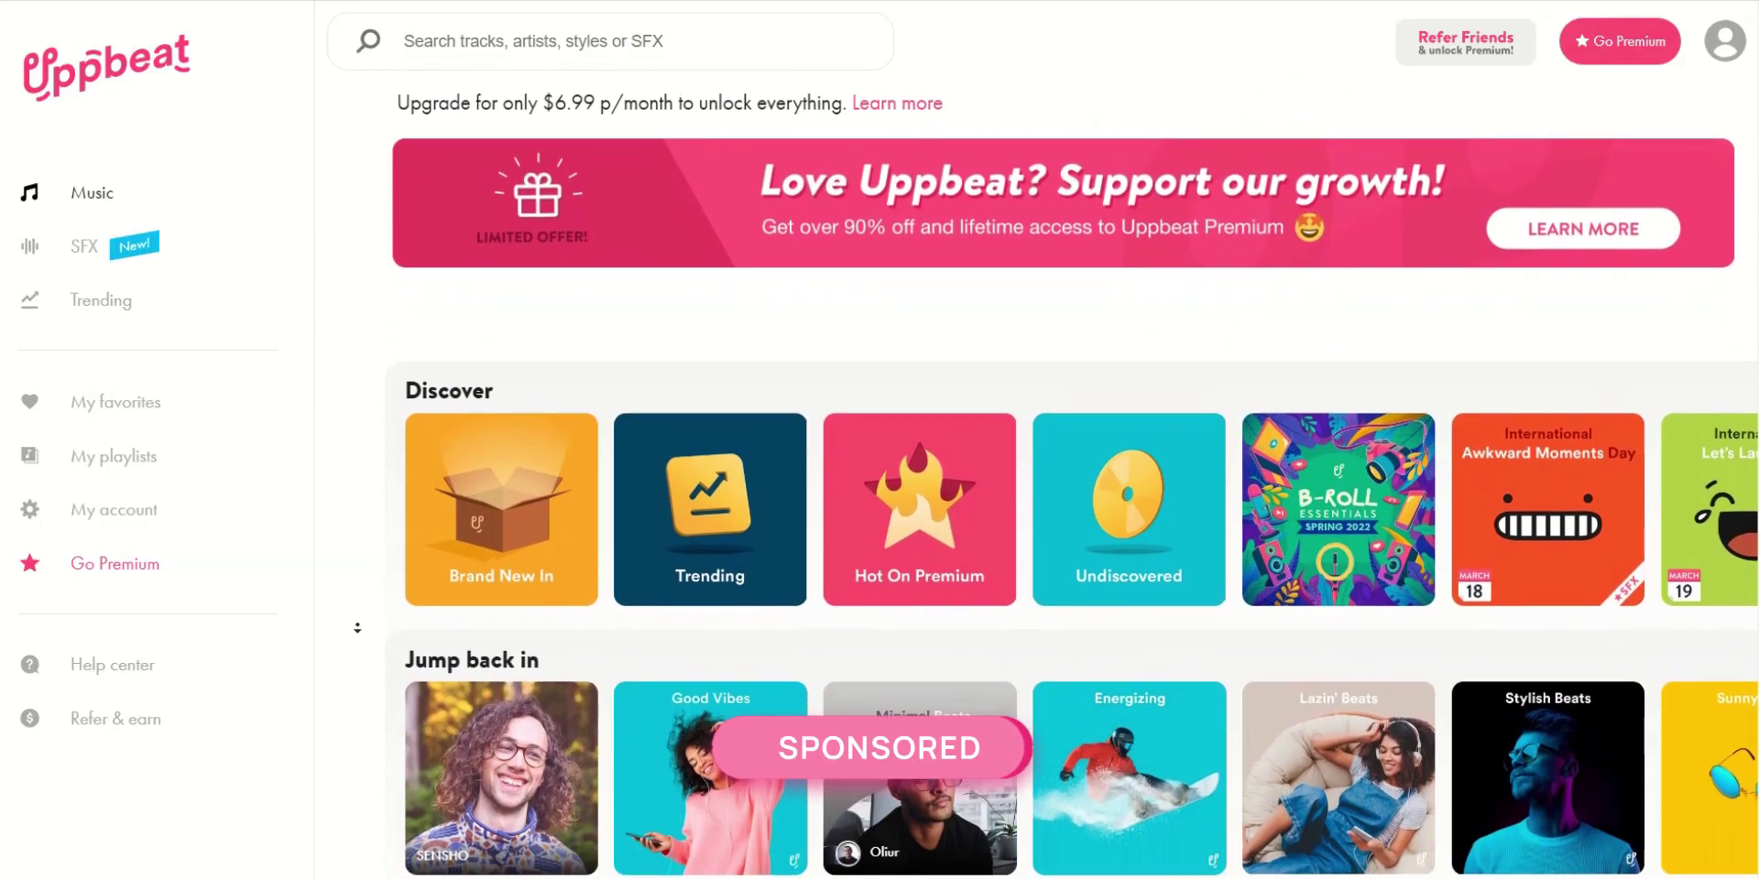
scroll(357, 629, "down", 2)
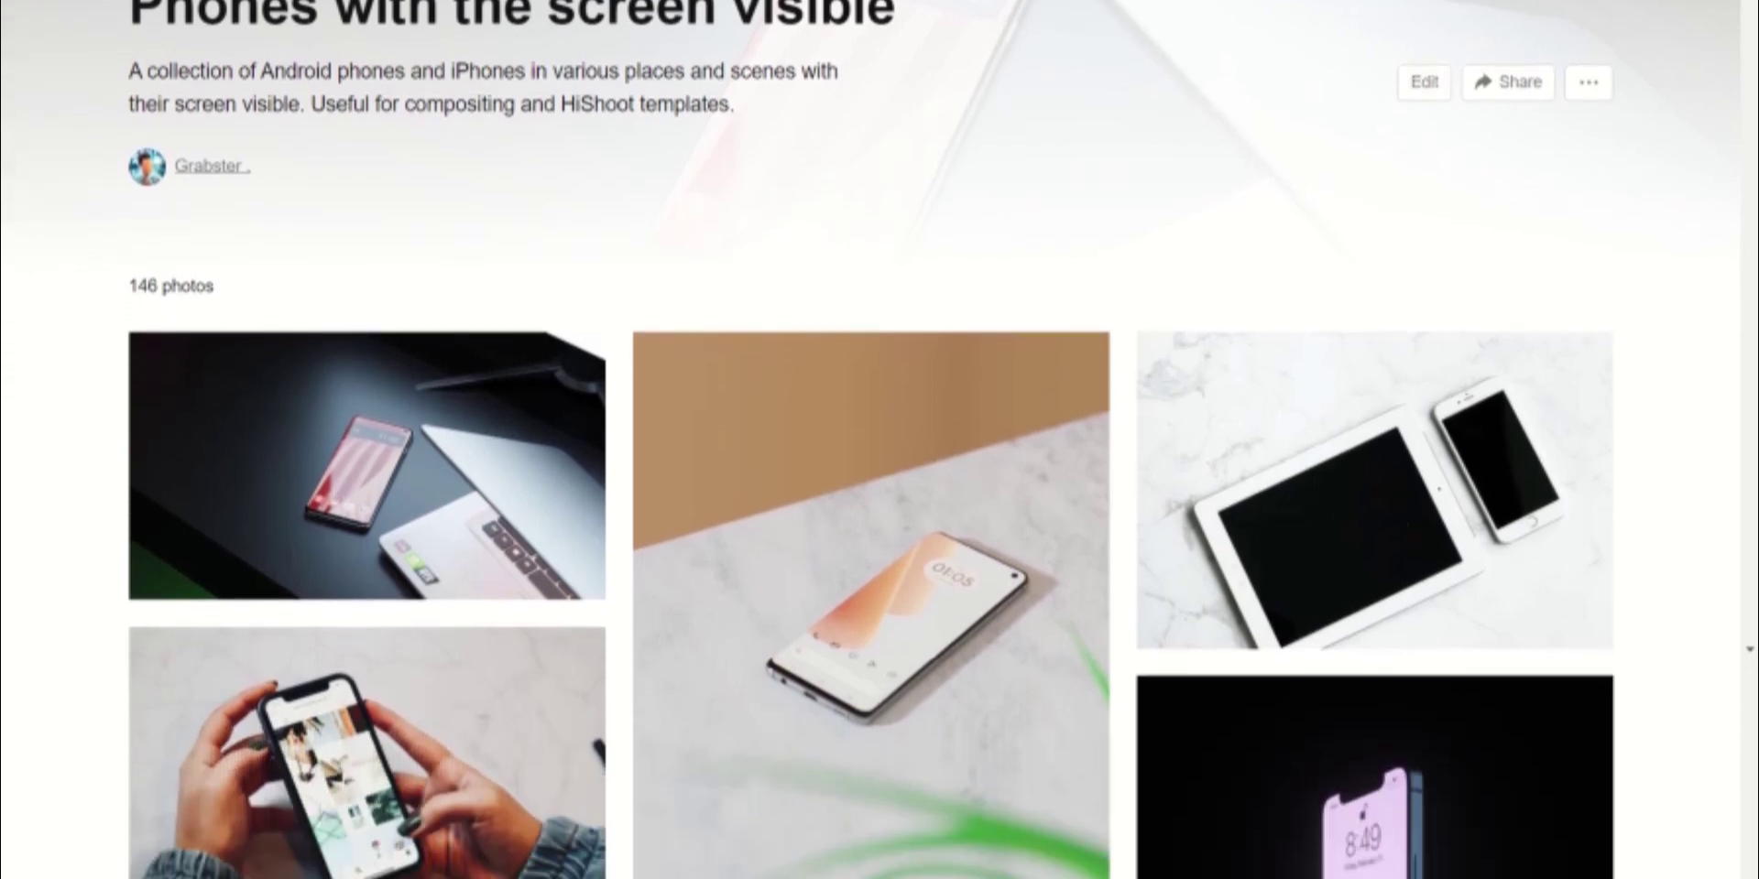
Browse the Phones with the screen visible collection and open the phone-on-marble photo
scroll(880, 439, "down", 8)
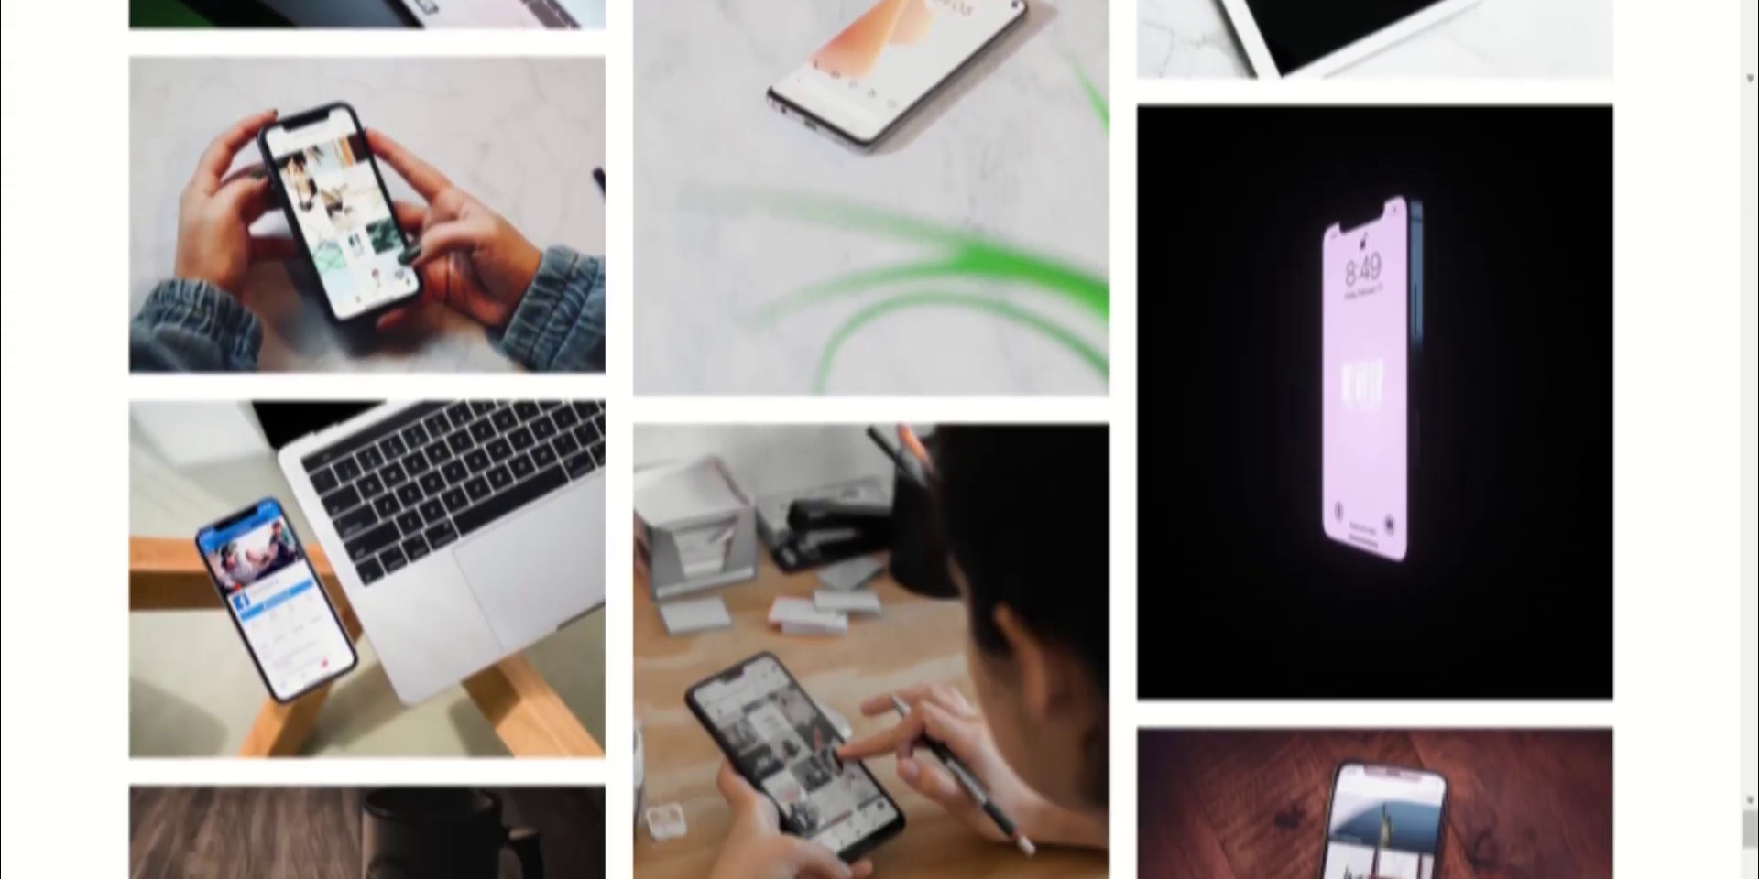
scroll(880, 440, "down", 10)
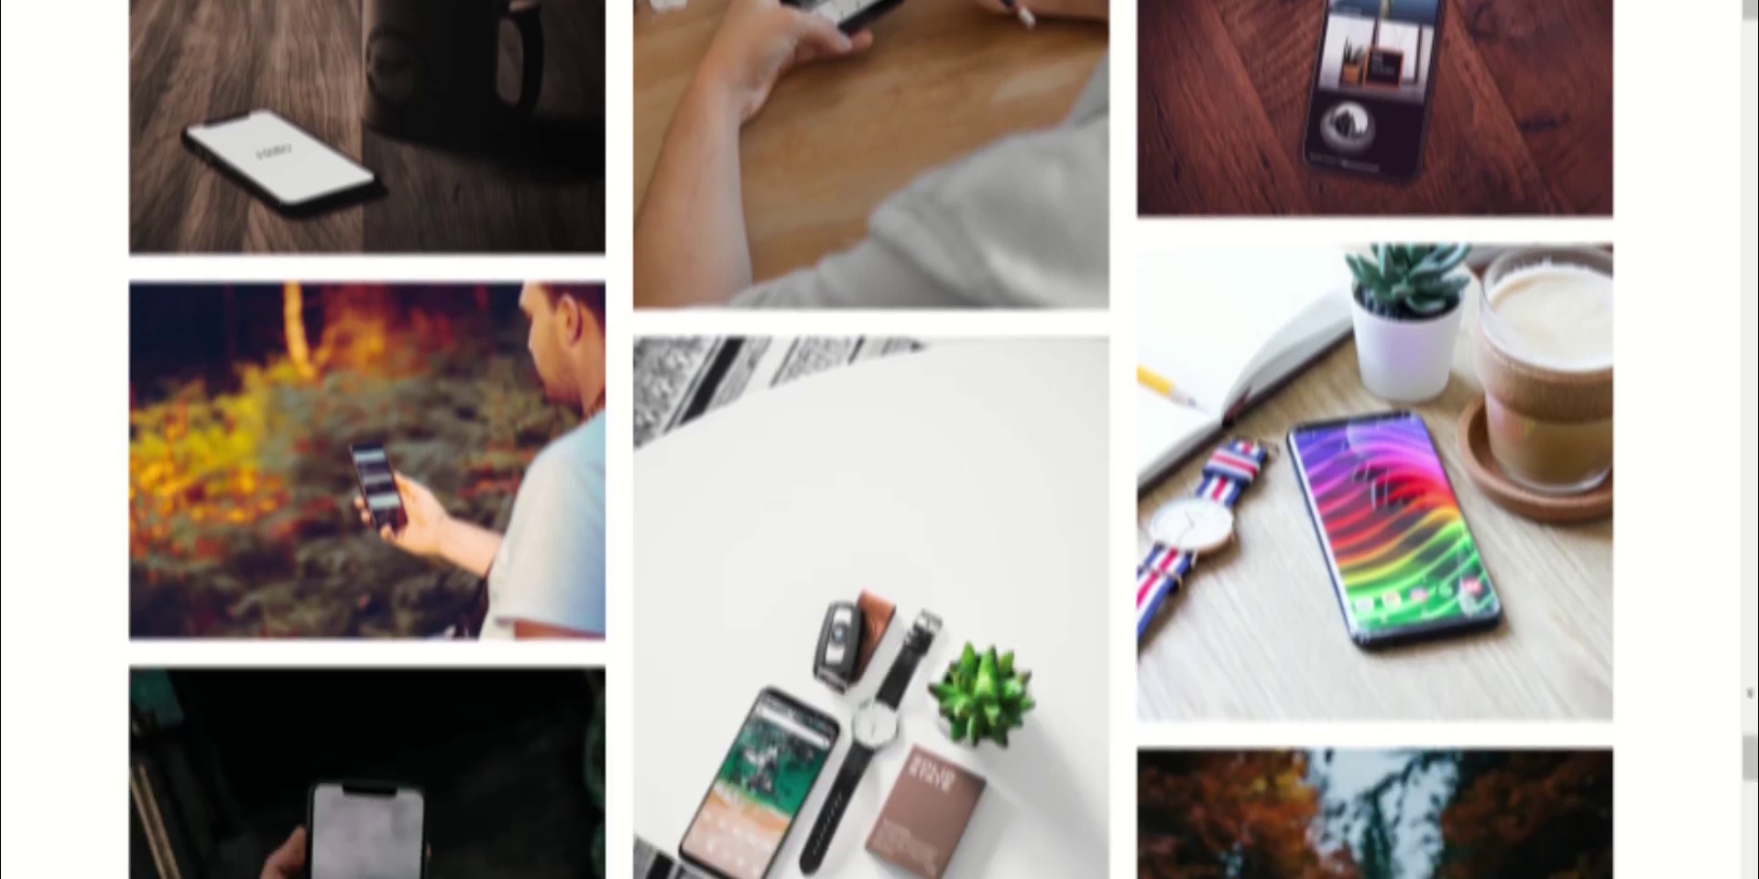
scroll(879, 440, "down", 10)
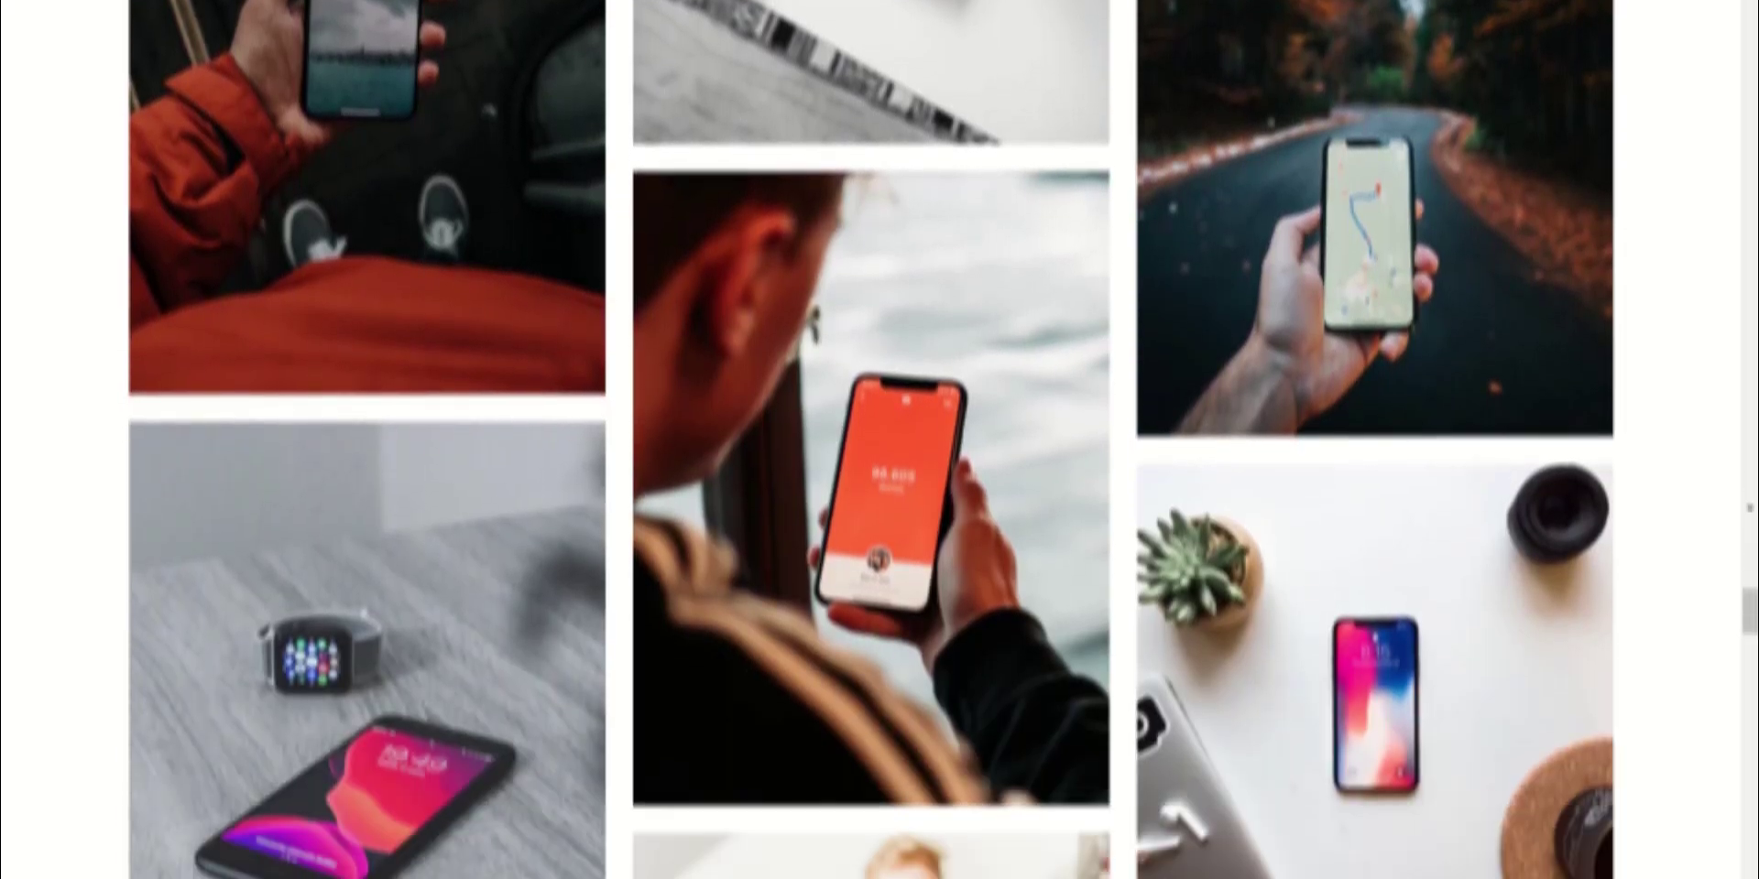
scroll(879, 439, "down", 8)
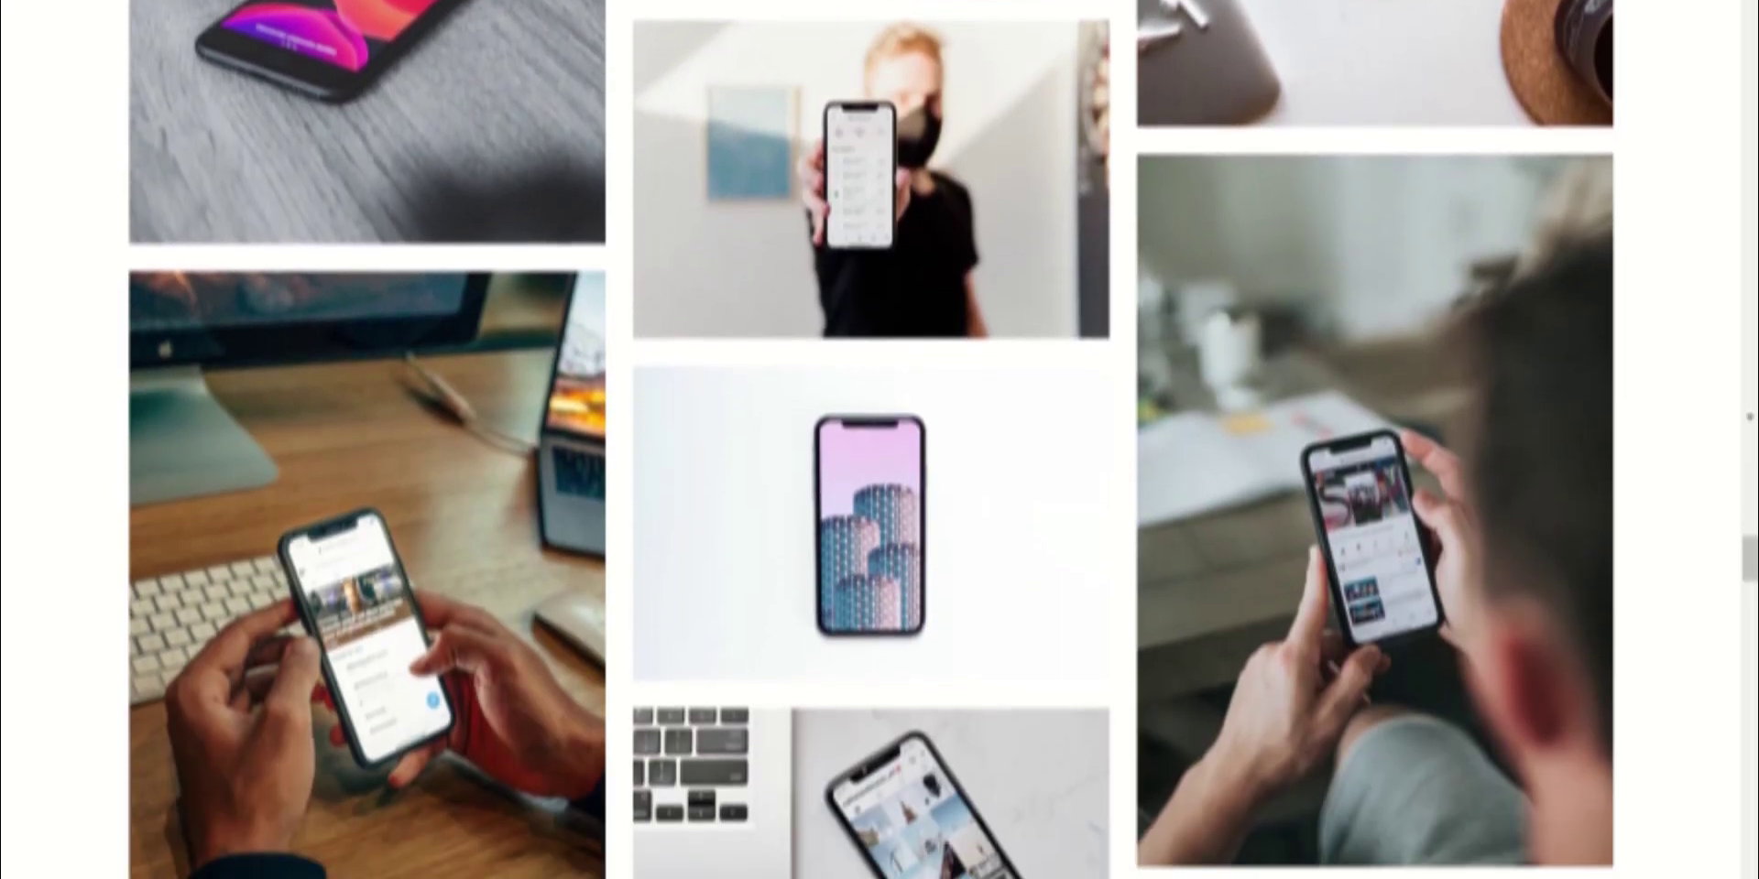
scroll(879, 440, "down", 5)
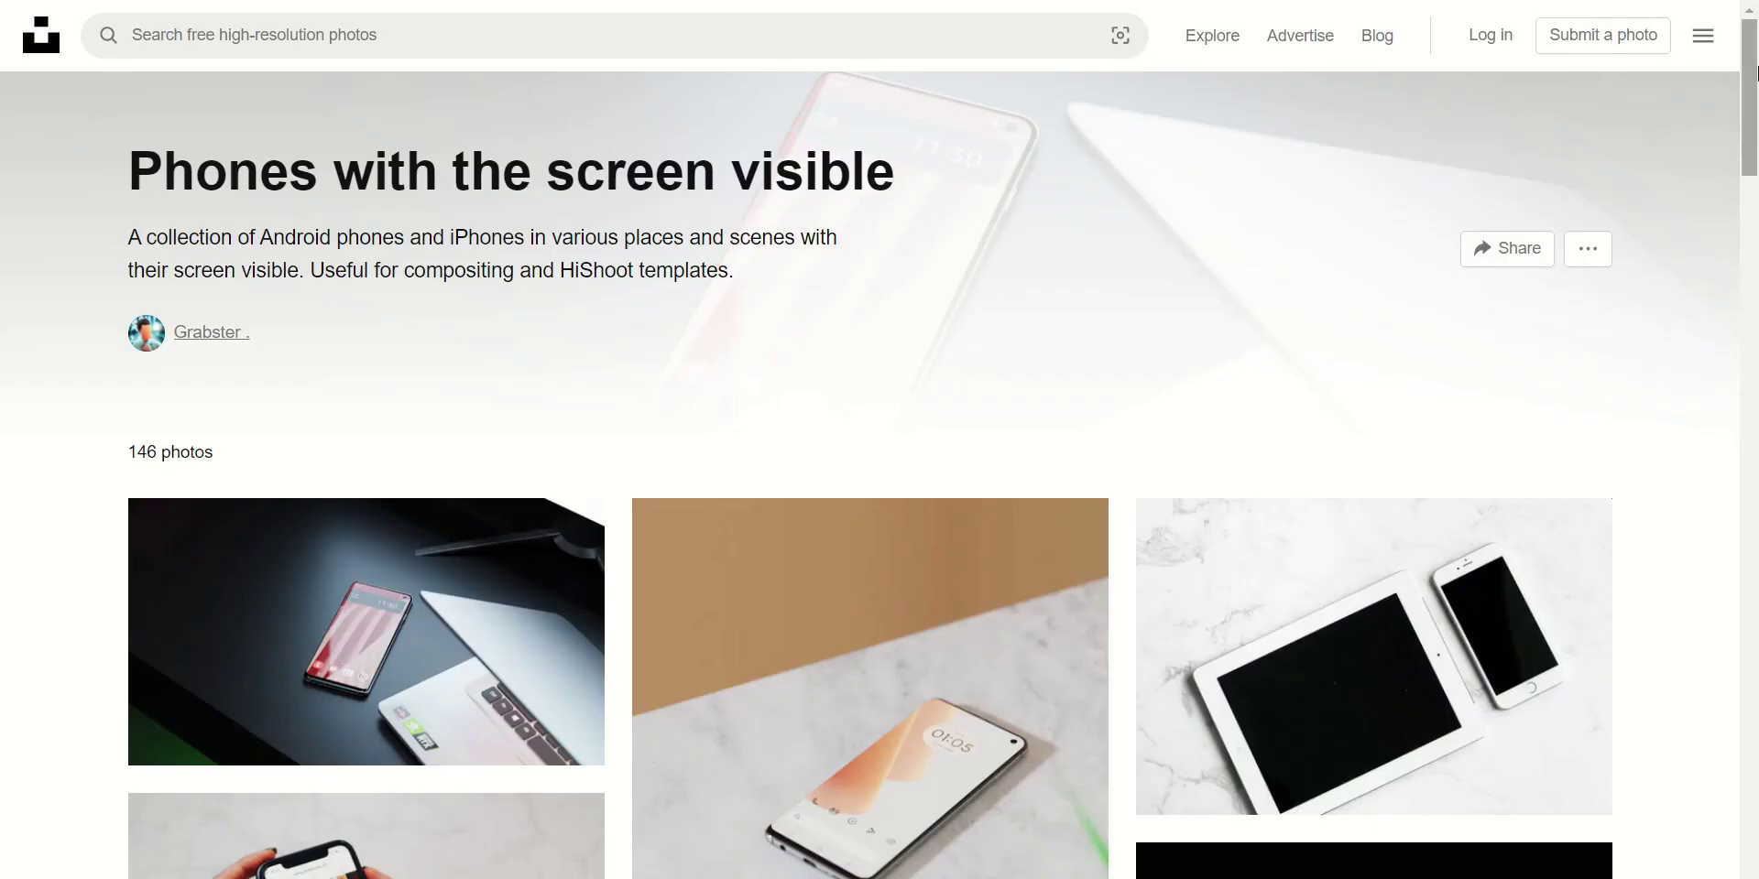
scroll(1756, 142, "down", 4)
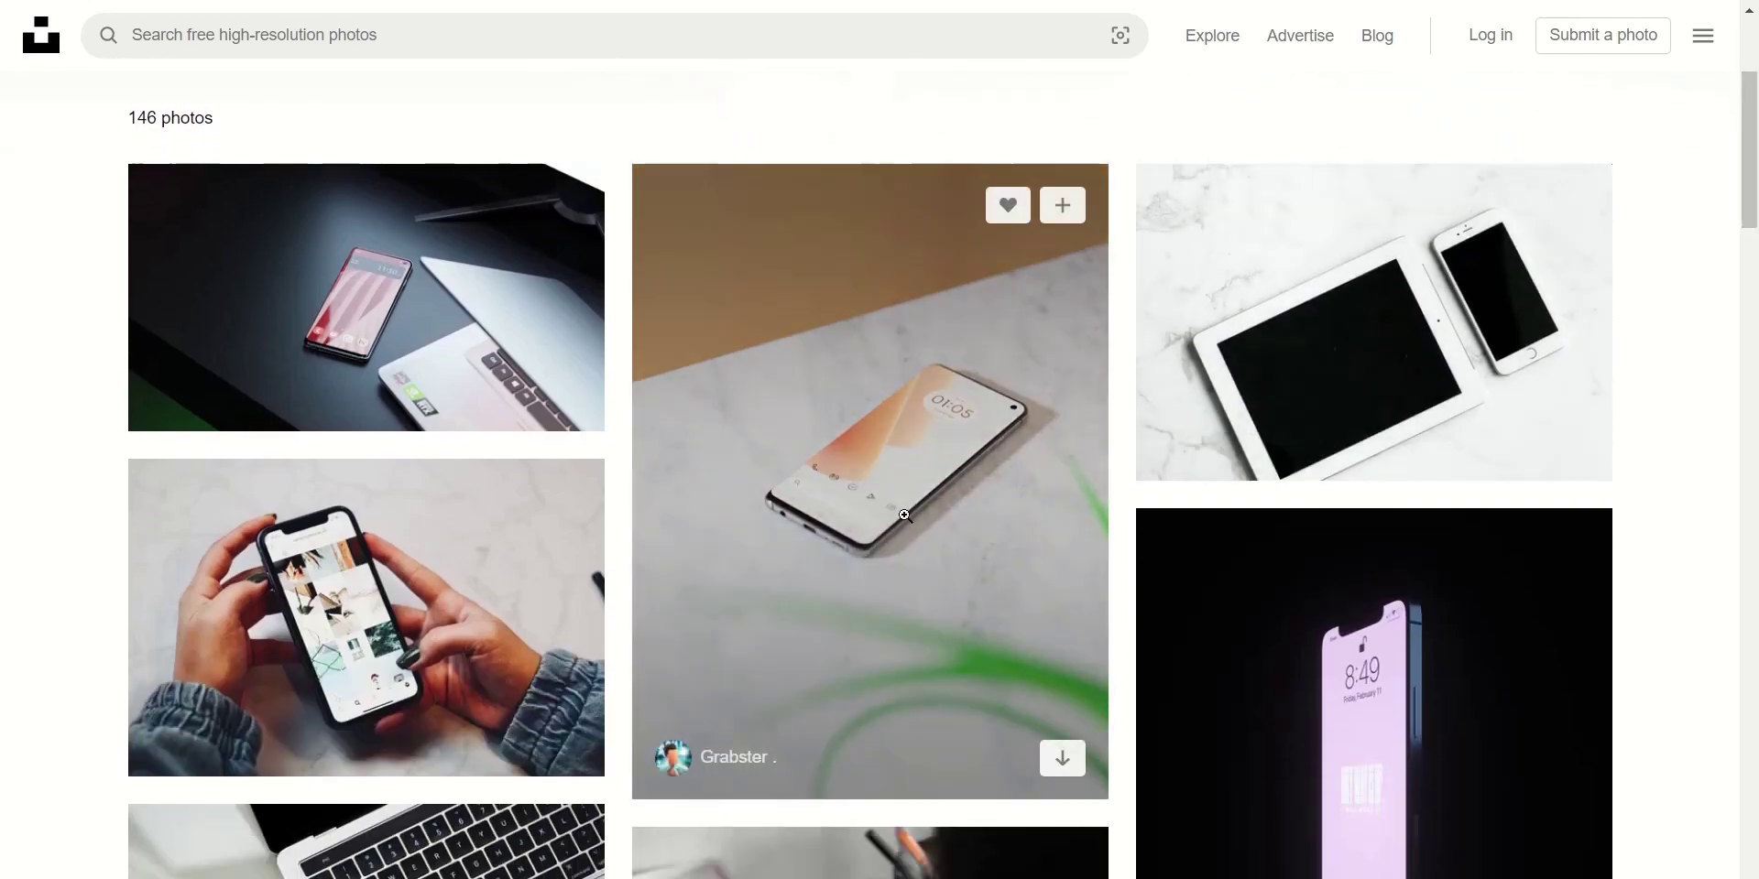
left_click(864, 530)
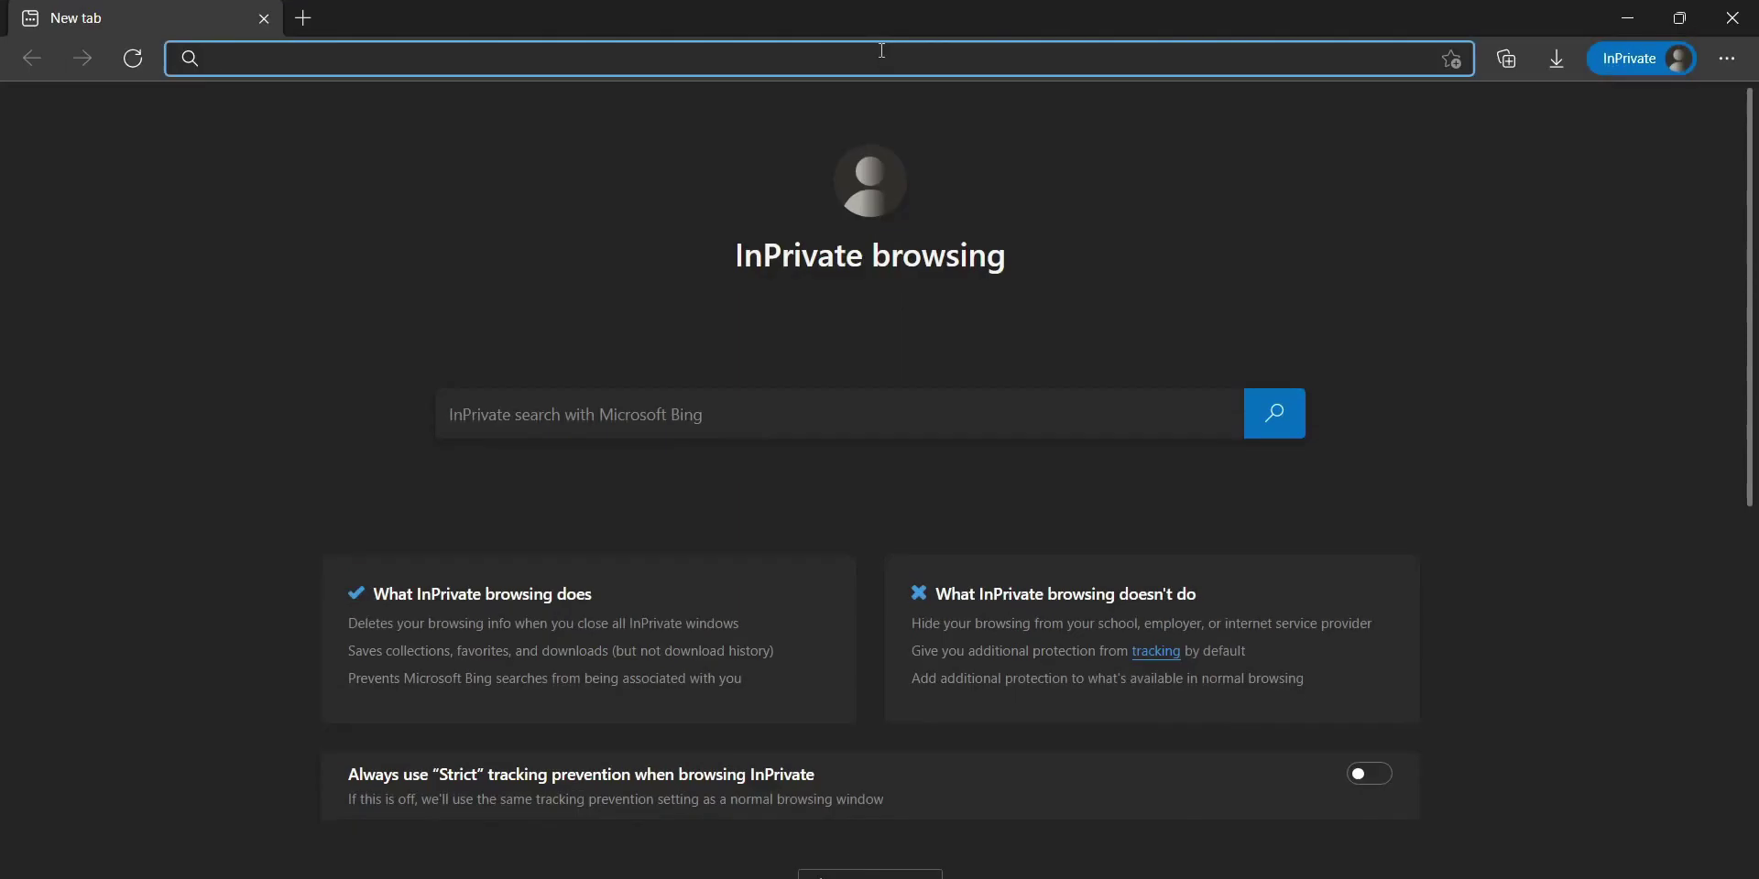
Load the Photopea website in the InPrivate tab
type("photopea.cpo")
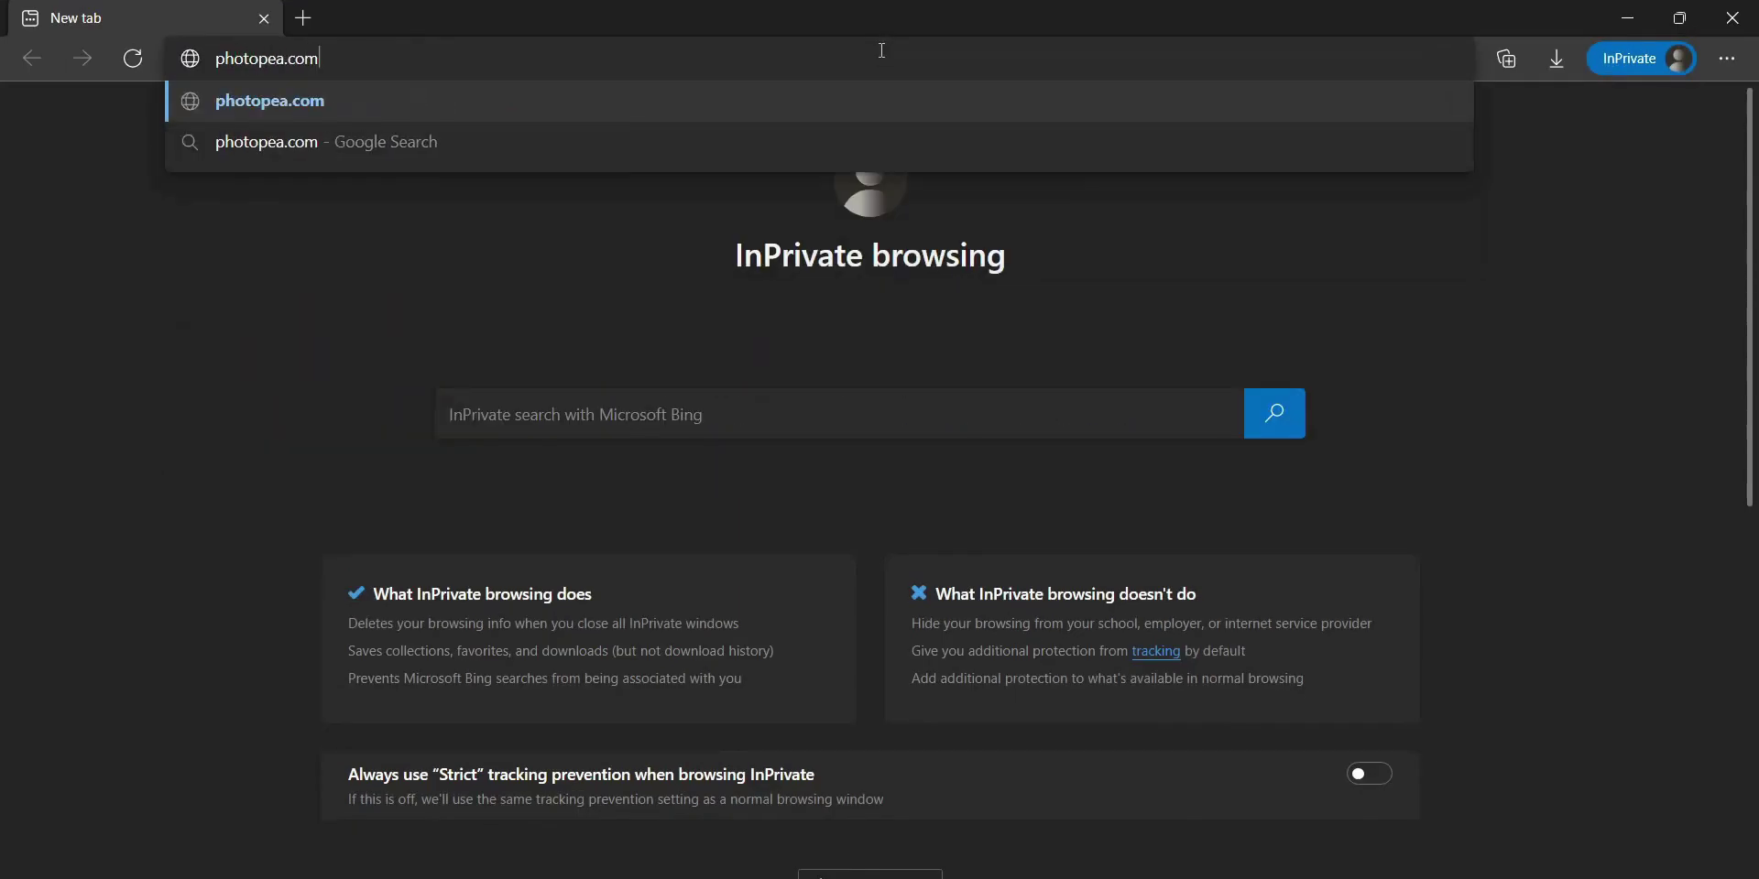
key("Return")
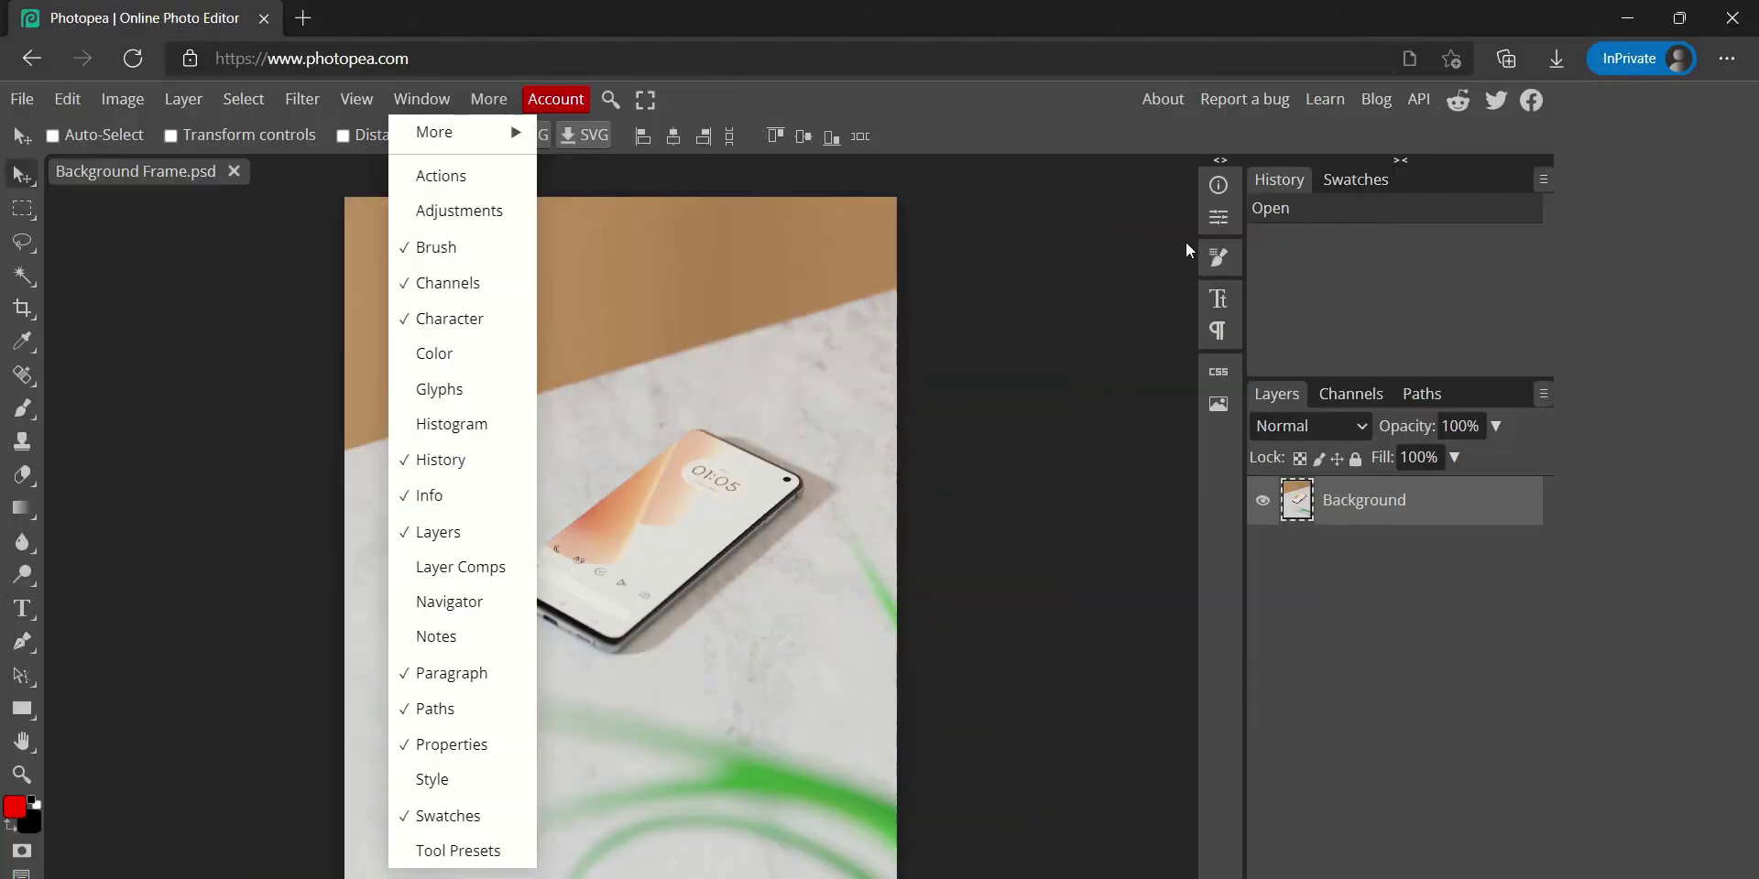
Show the Info panel from the Window menu
left_click(1219, 186)
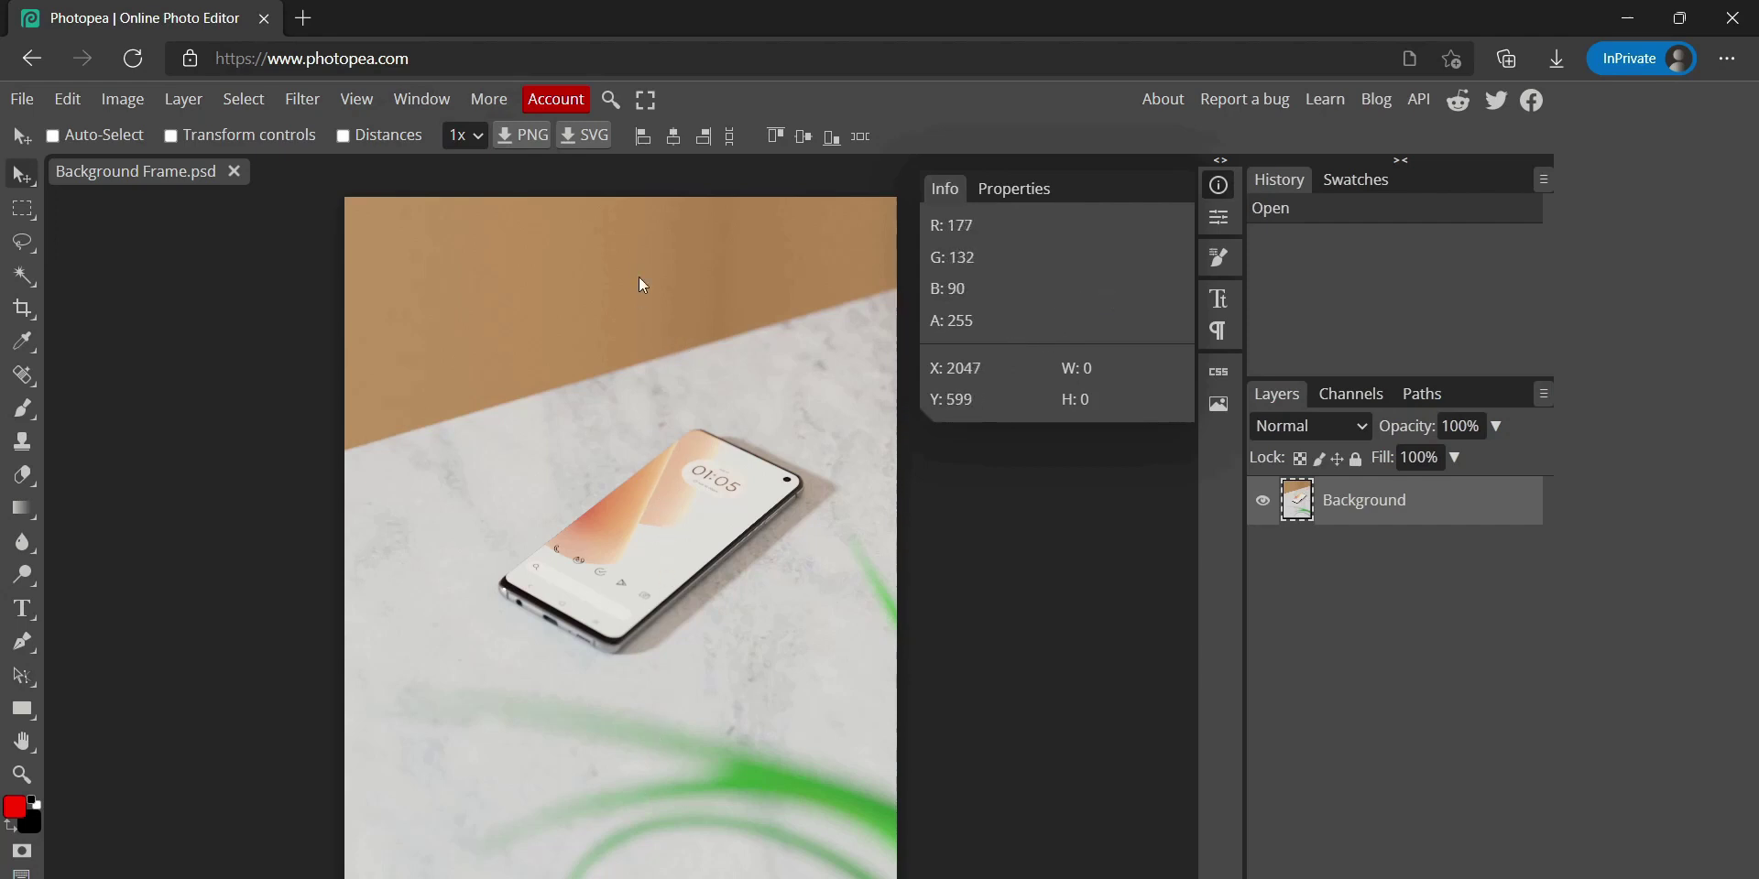
Set the Pen tool to Shape mode with no fill and a solid red stroke
scroll(696, 431, "up", 6)
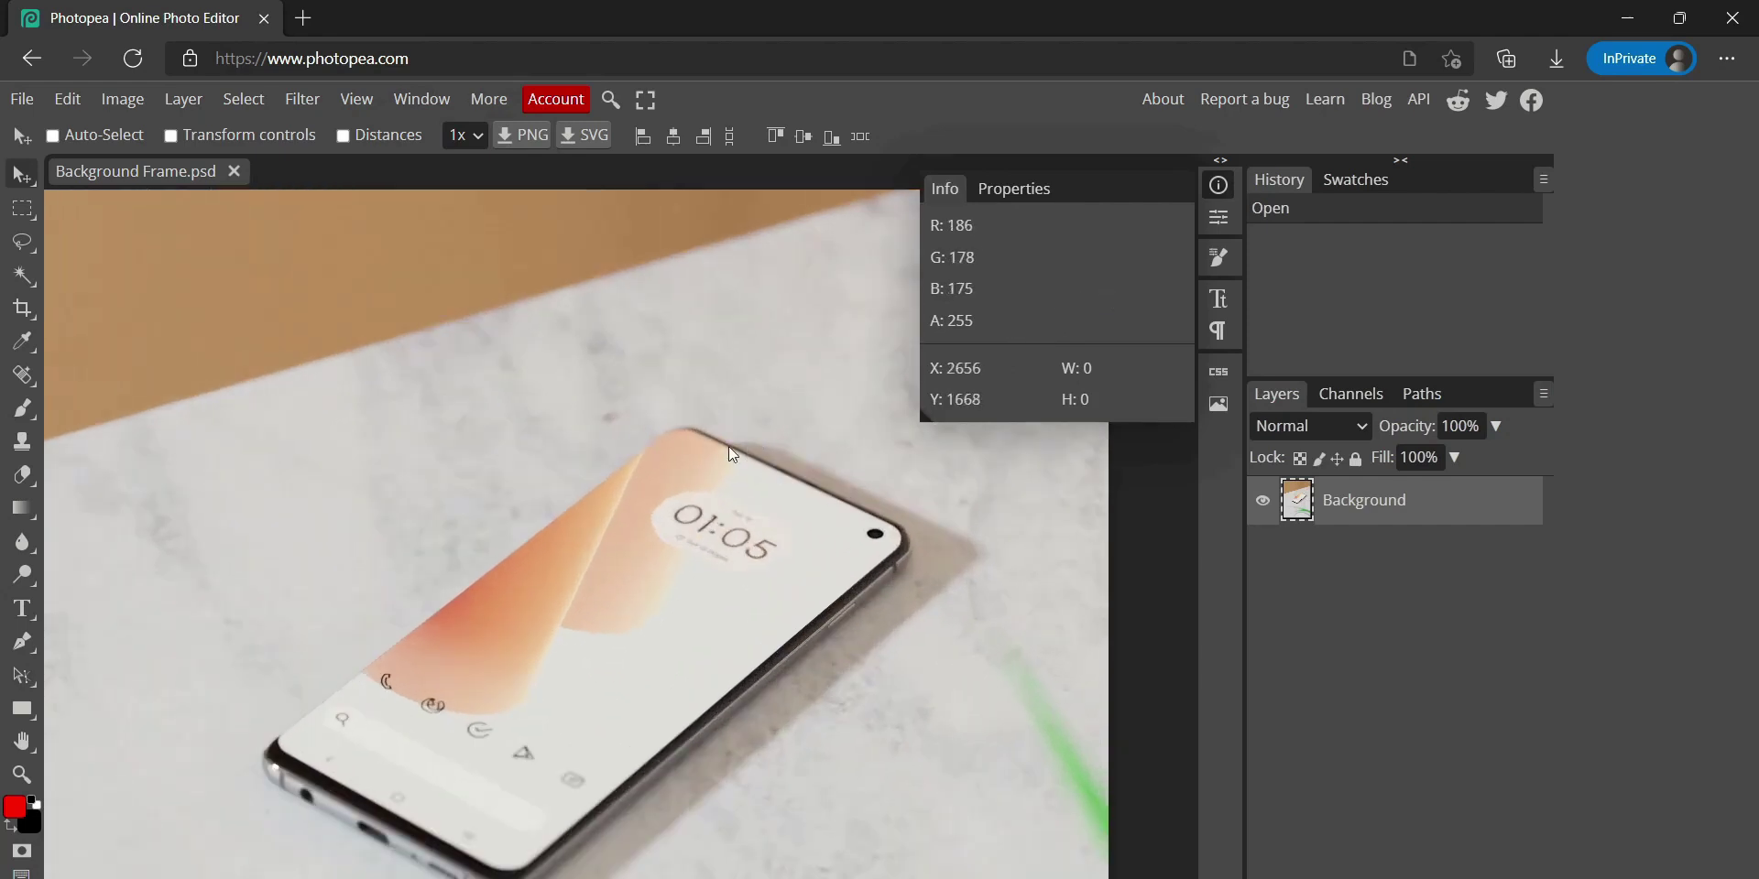
scroll(686, 422, "up", 4)
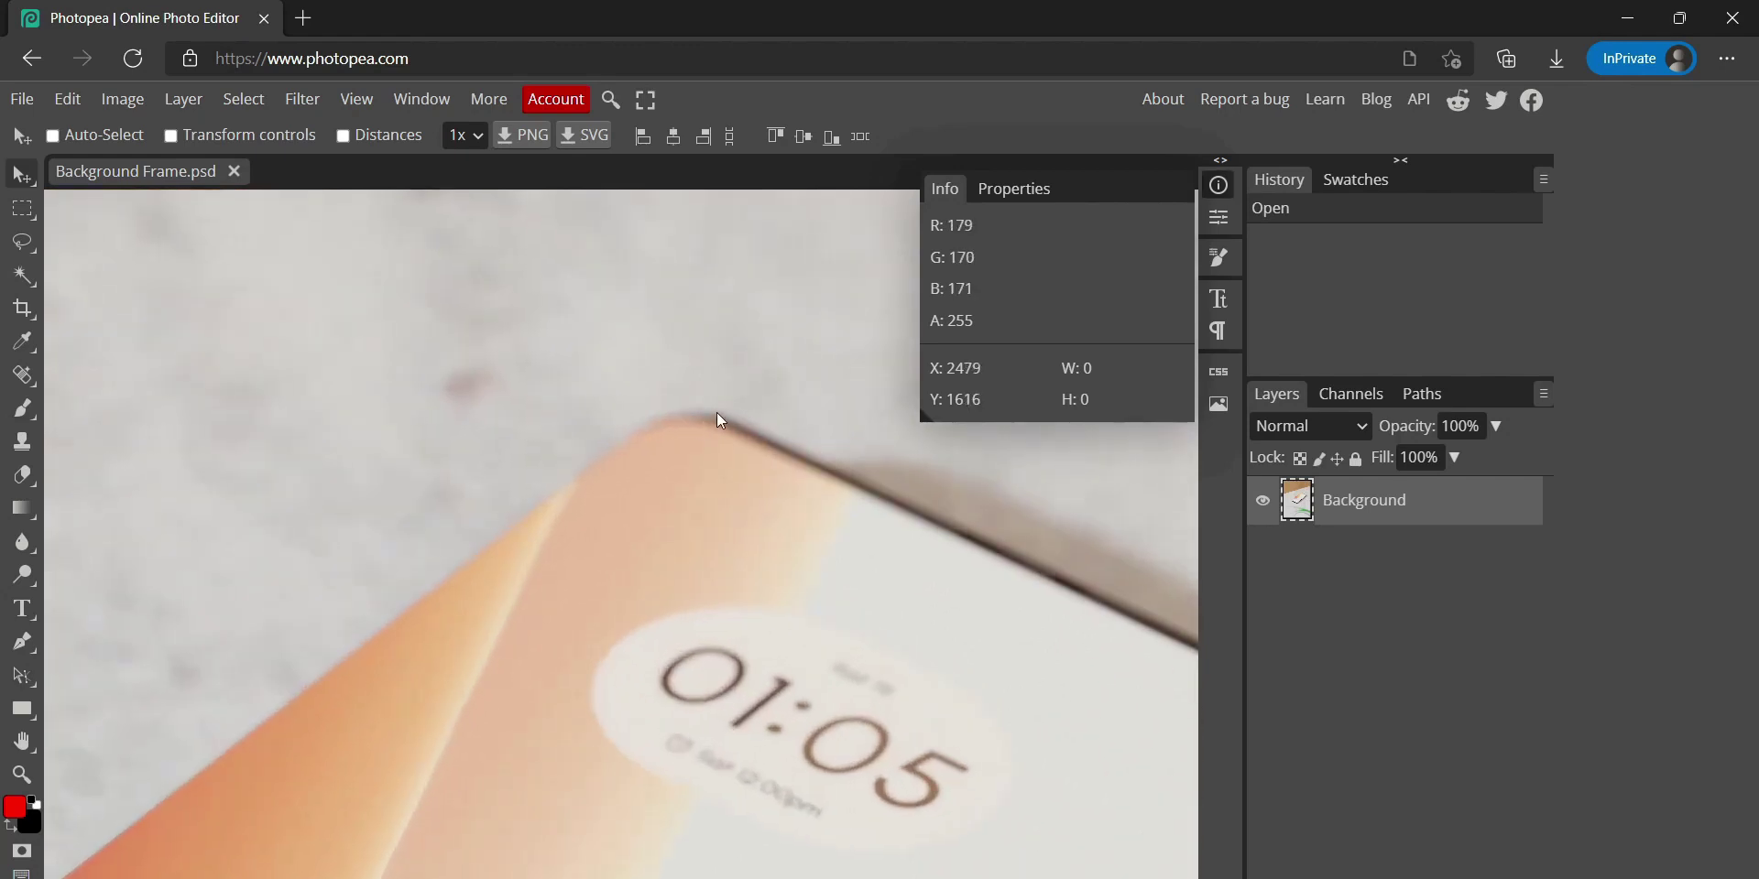
left_click(23, 642)
left_click(183, 135)
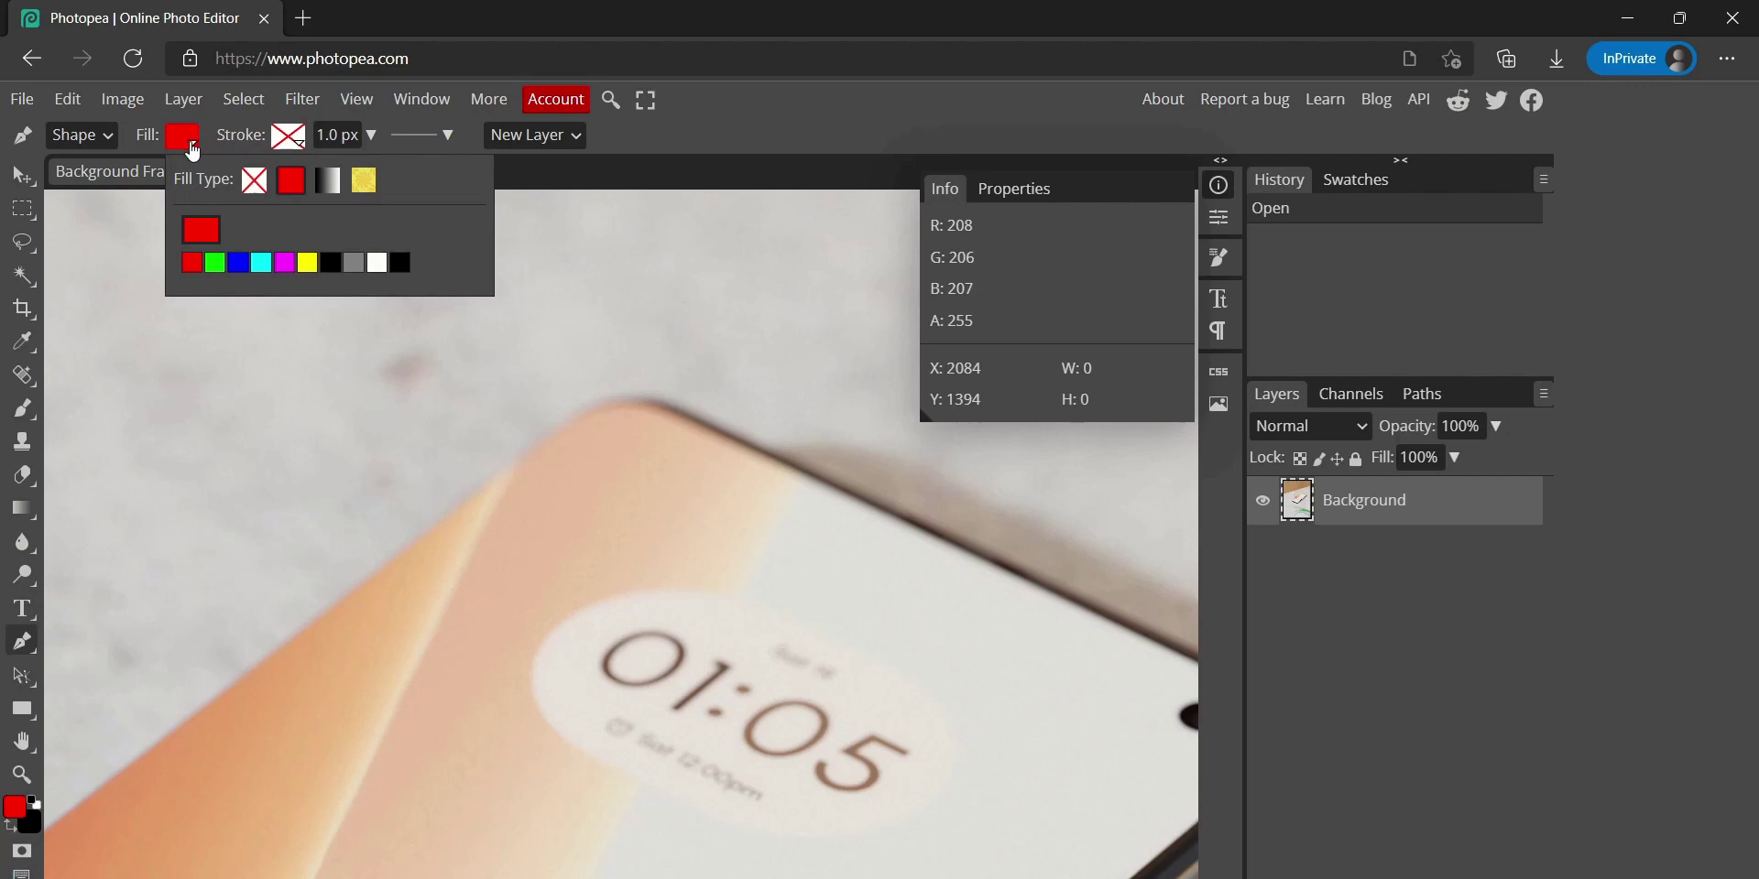
left_click(258, 183)
left_click(289, 136)
left_click(397, 180)
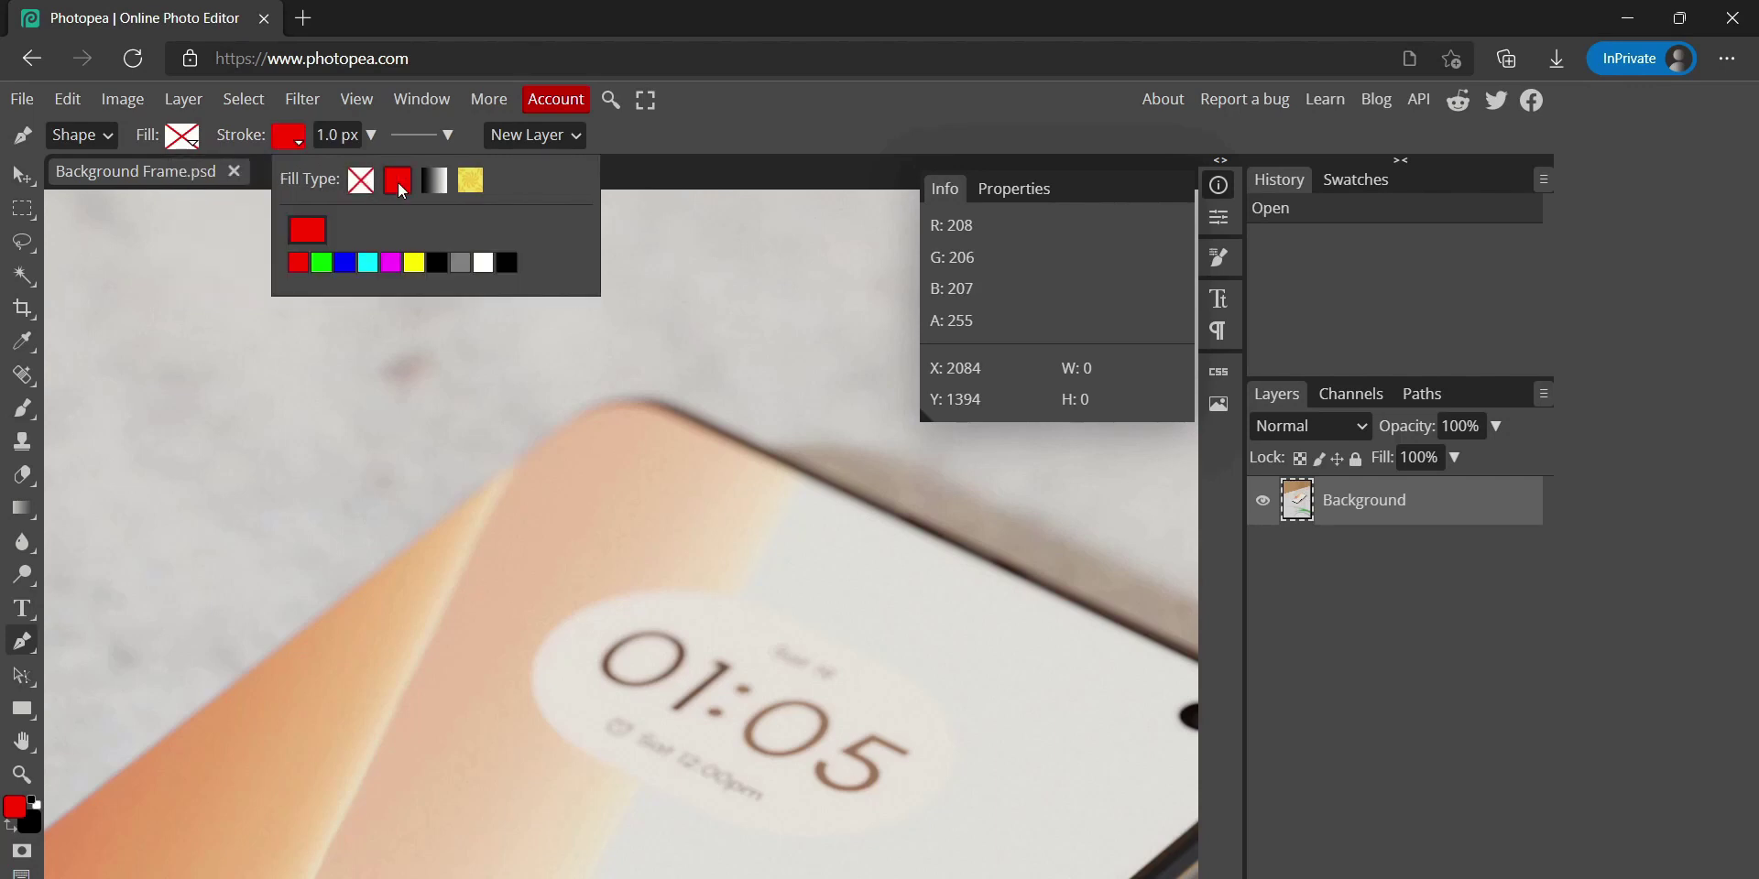
left_click(305, 265)
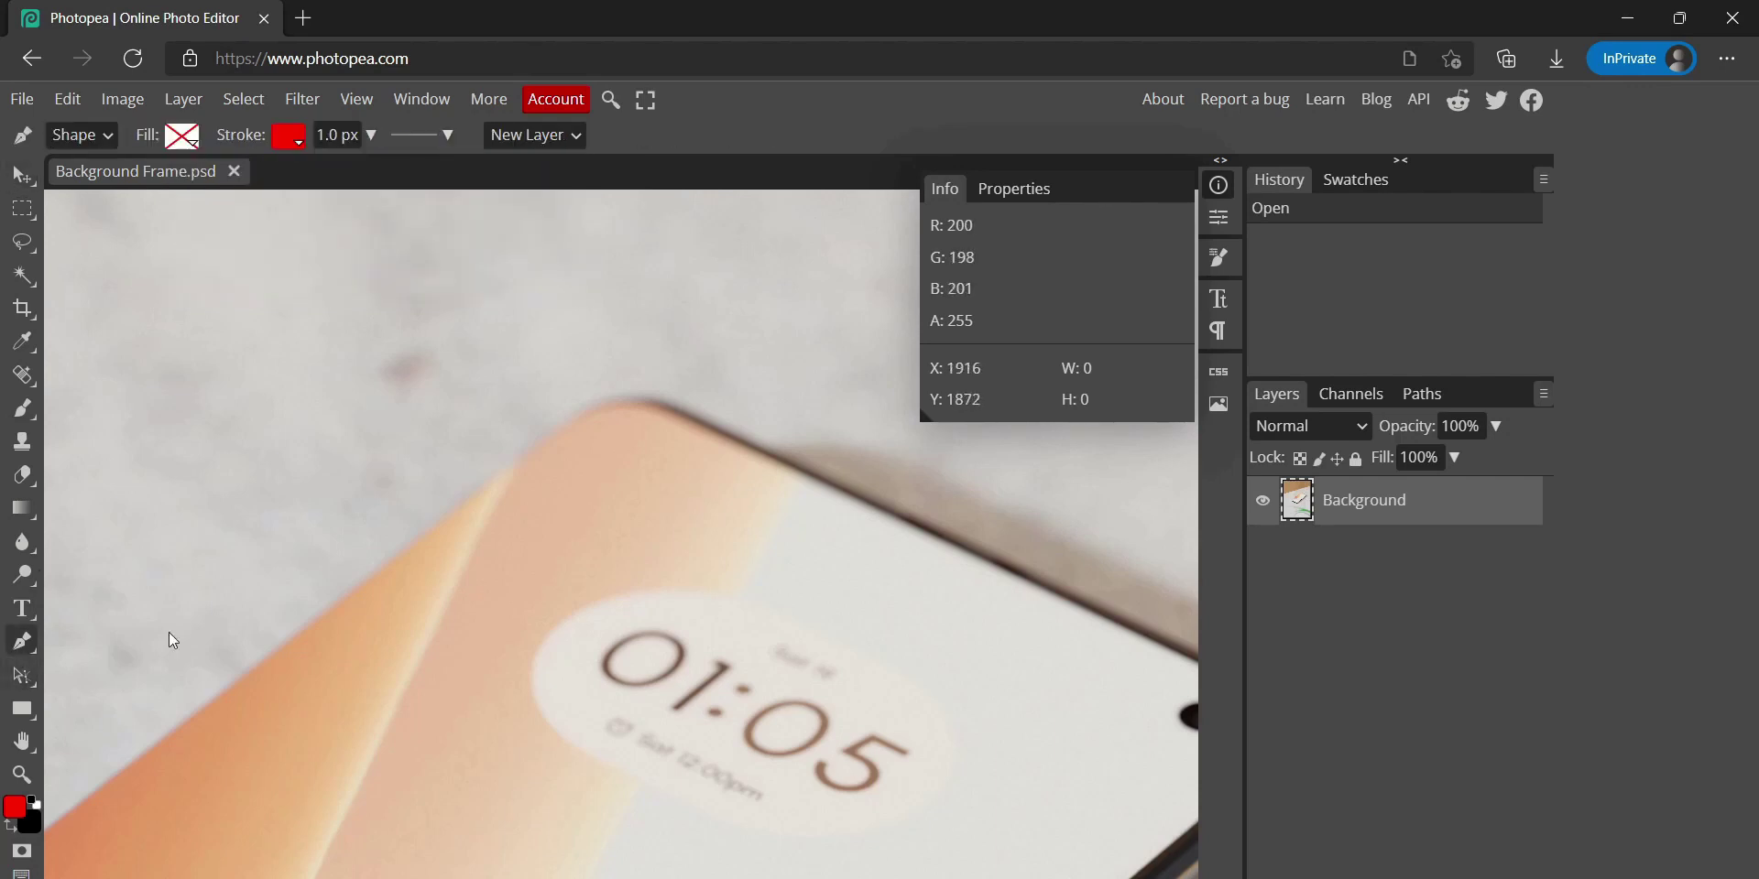
Place the first anchors along the phone's top and left edges, adjusting them to fit
scroll(691, 413, "up", 3)
scroll(690, 412, "down", 1)
left_click(870, 509)
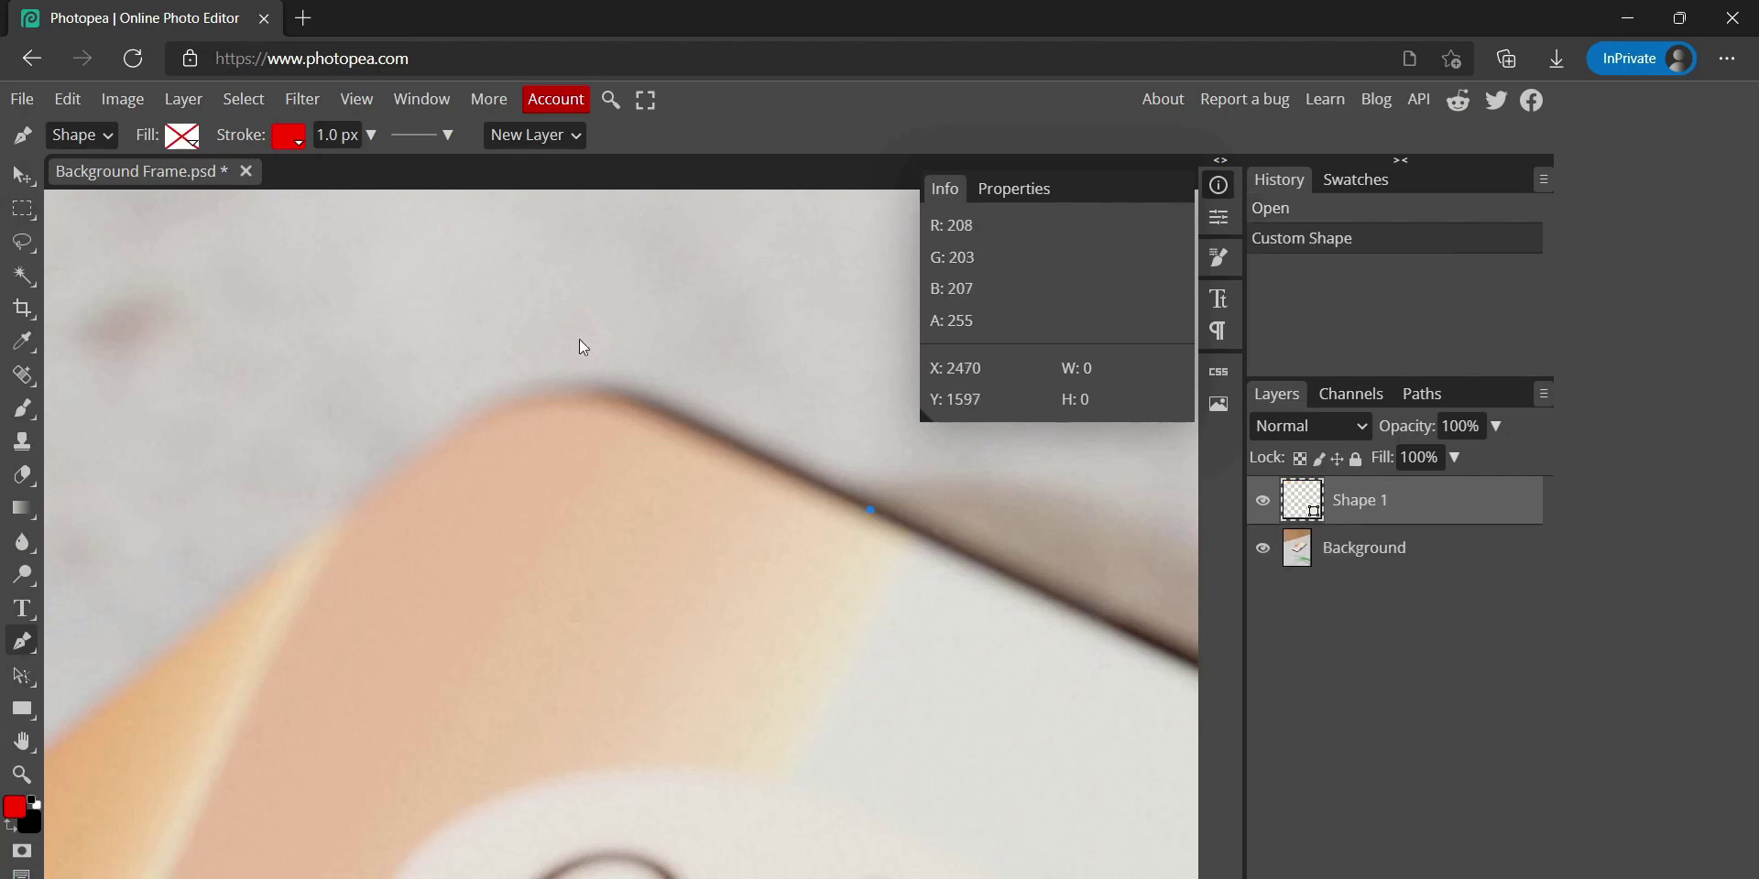
left_click(515, 333)
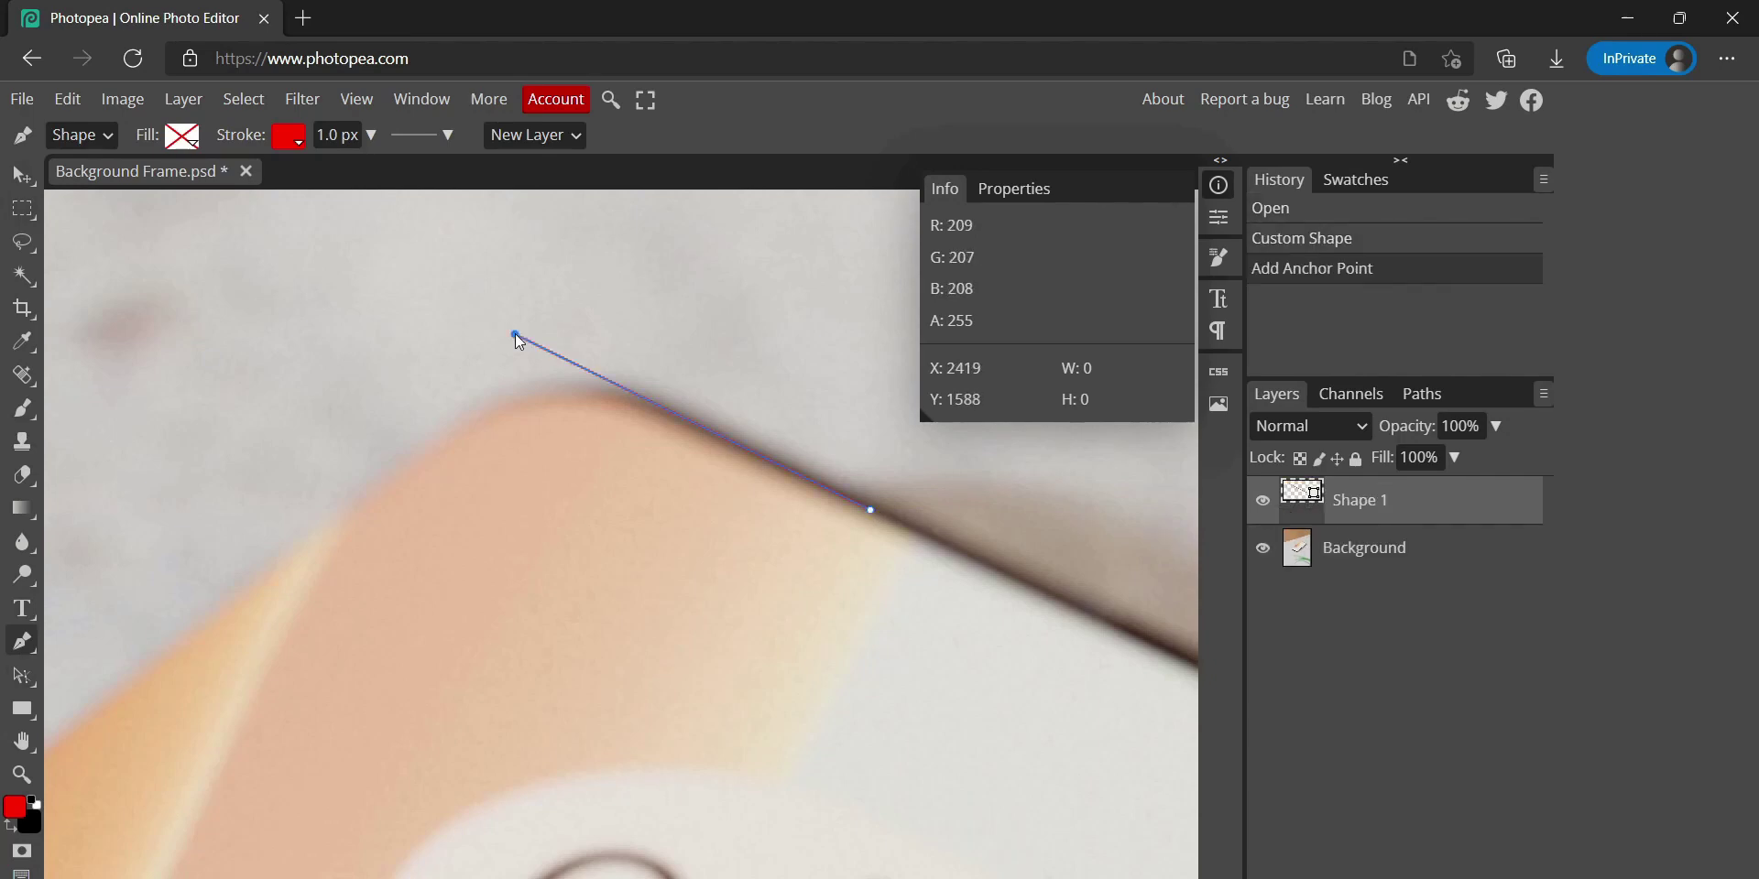
left_click(119, 685)
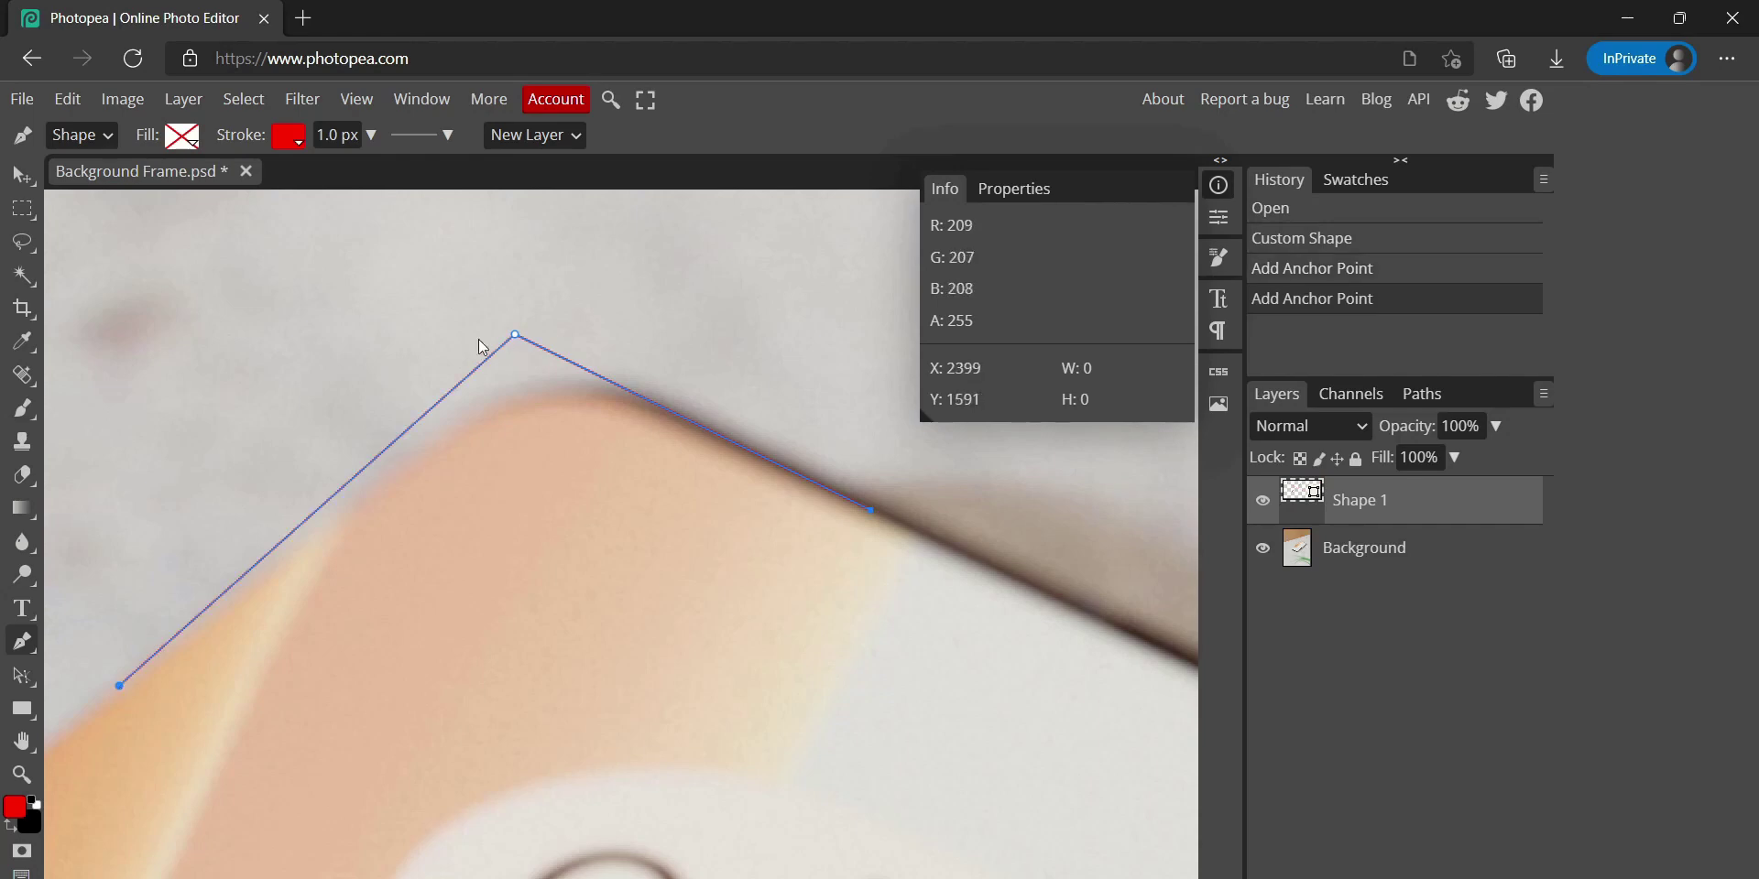
mouse_move(516, 342)
left_mouse_down()
mouse_move(524, 388)
mouse_move(534, 358)
left_mouse_up()
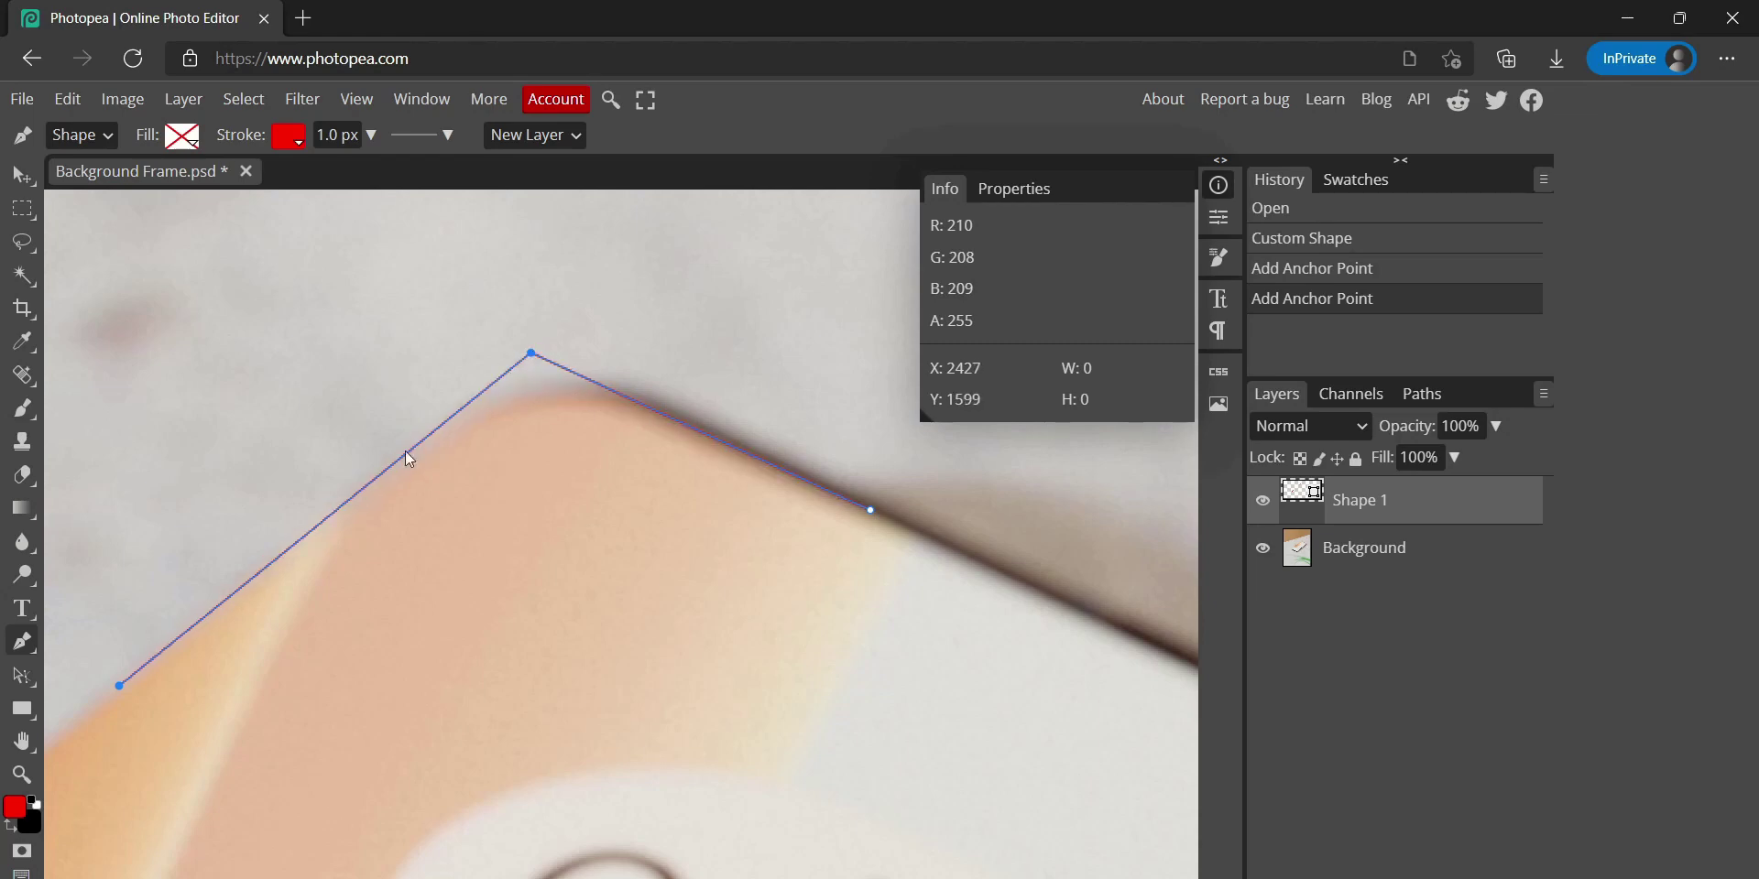
left_click_drag(119, 685, 112, 686)
left_click(860, 504)
Add anchors at the phone's bottom and right corners and close the path at the start
scroll(825, 502, "down", 1)
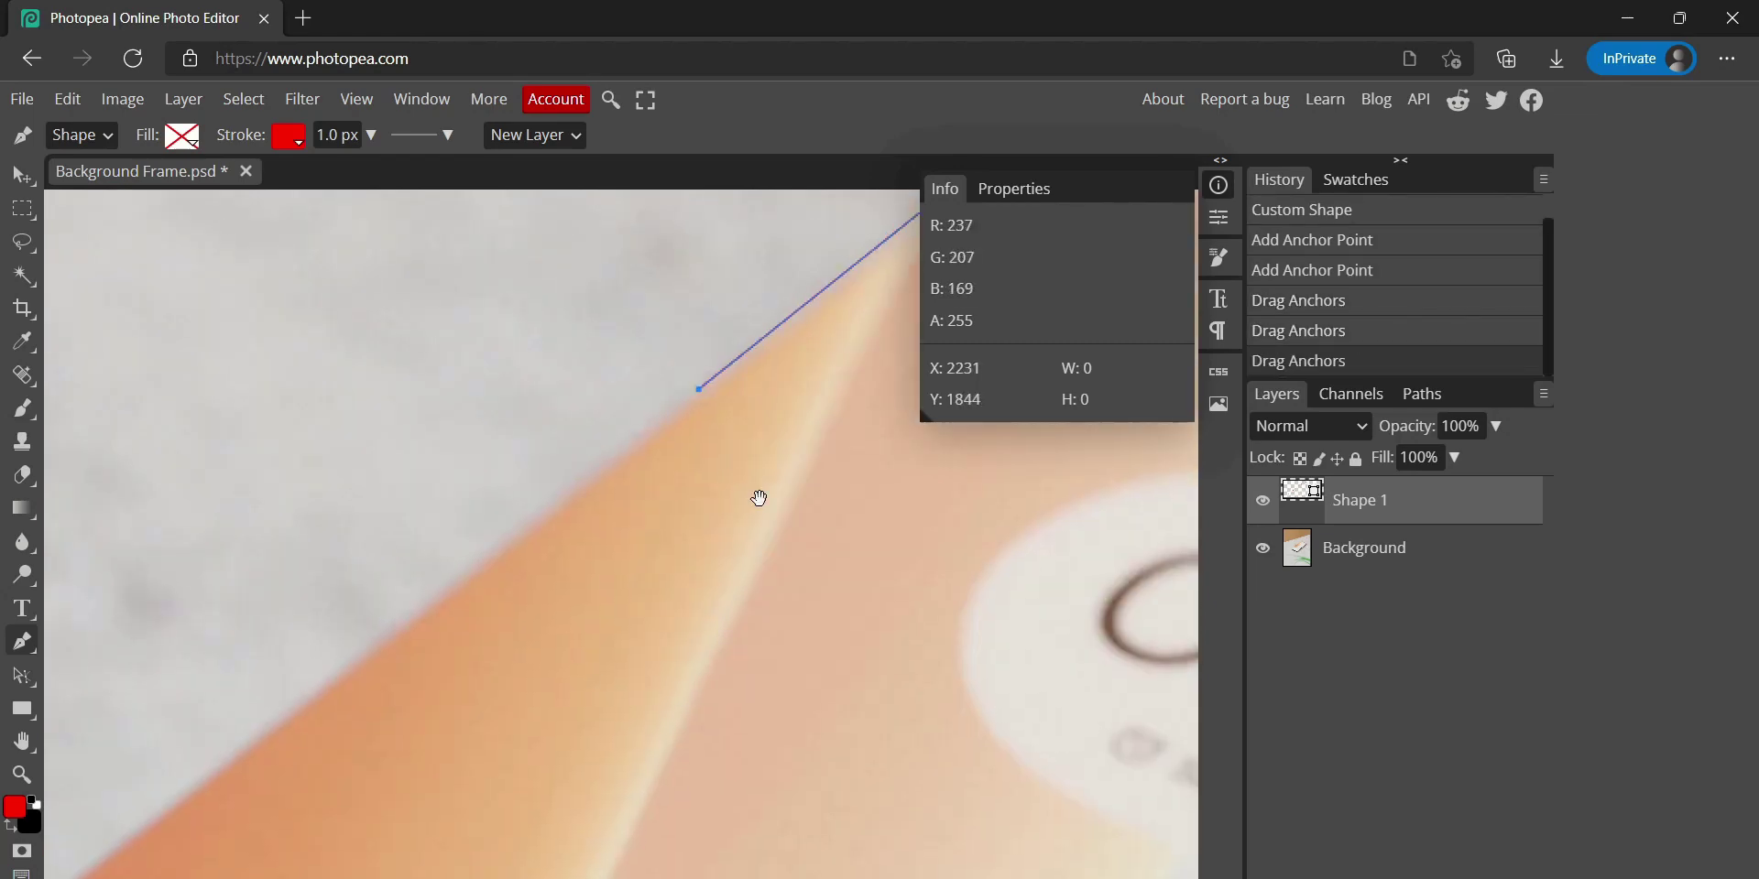
left_click(701, 383)
scroll(272, 640, "down", 2)
scroll(302, 668, "up", 3)
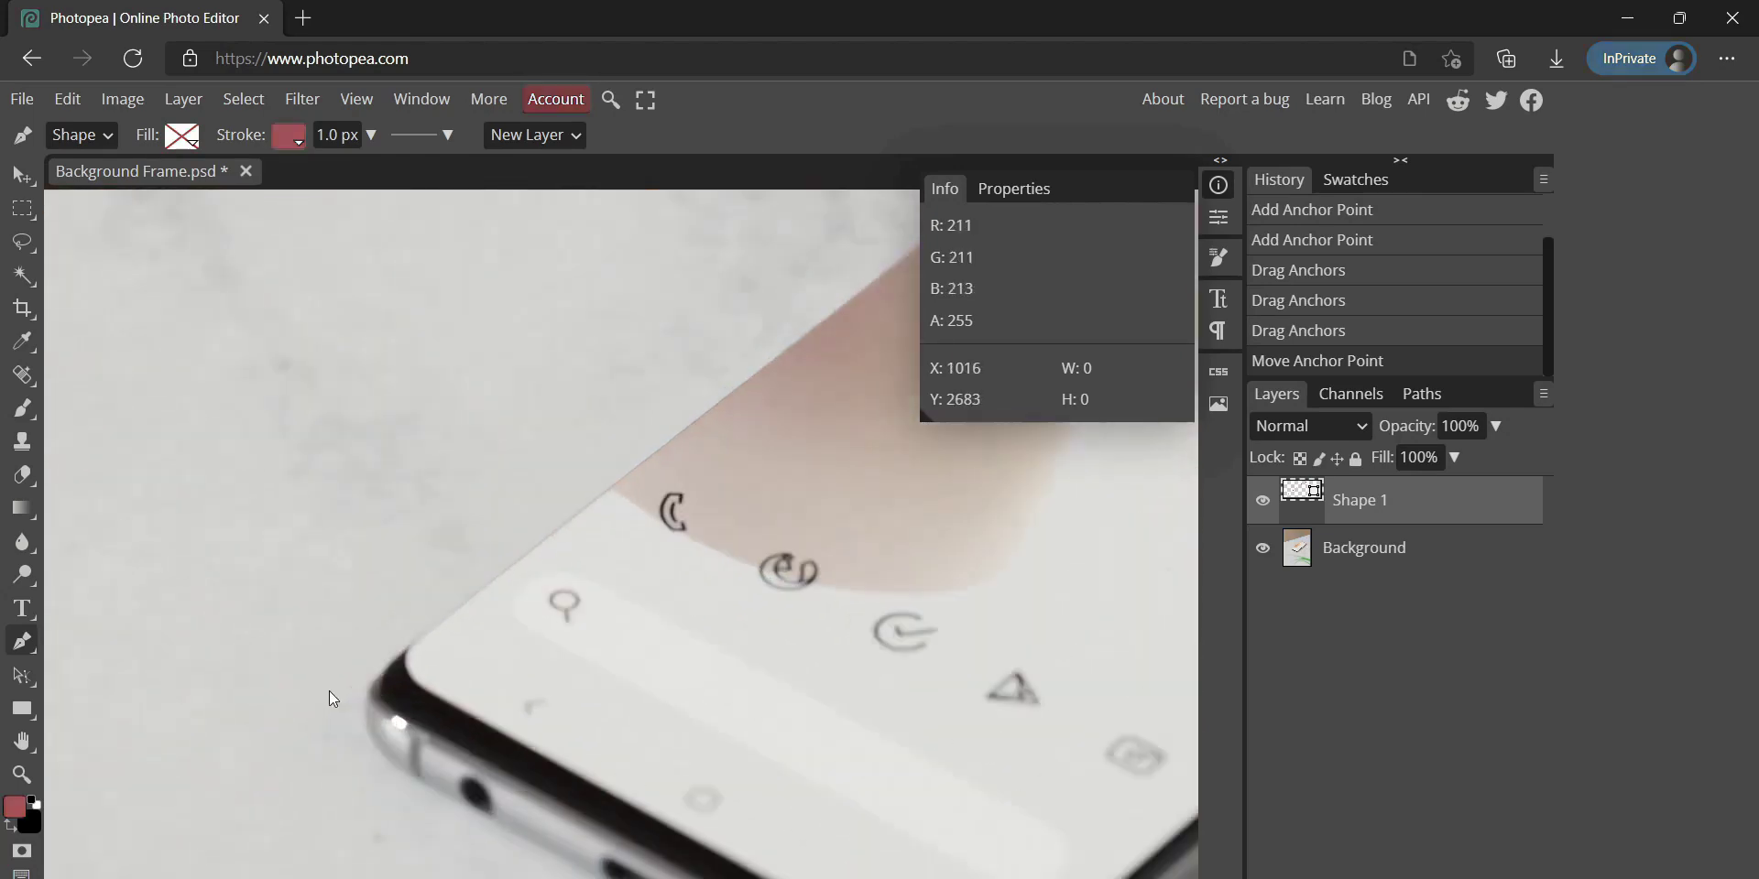
left_click(448, 654)
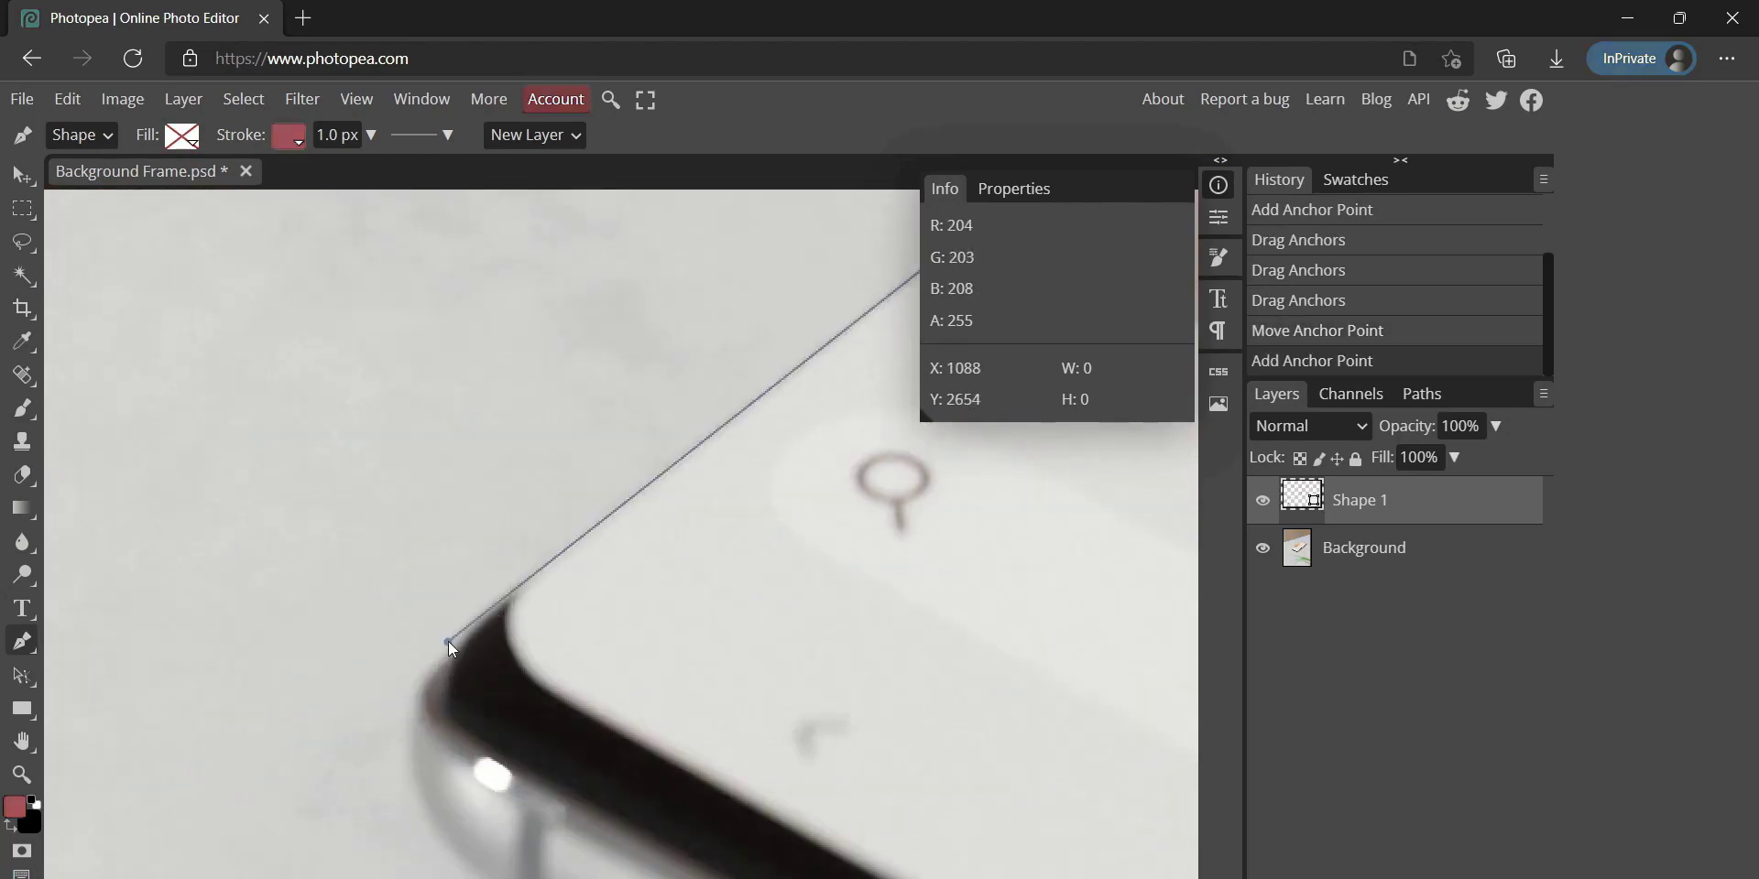
scroll(550, 669, "down", 2)
left_click(777, 657)
scroll(777, 657, "down", 2)
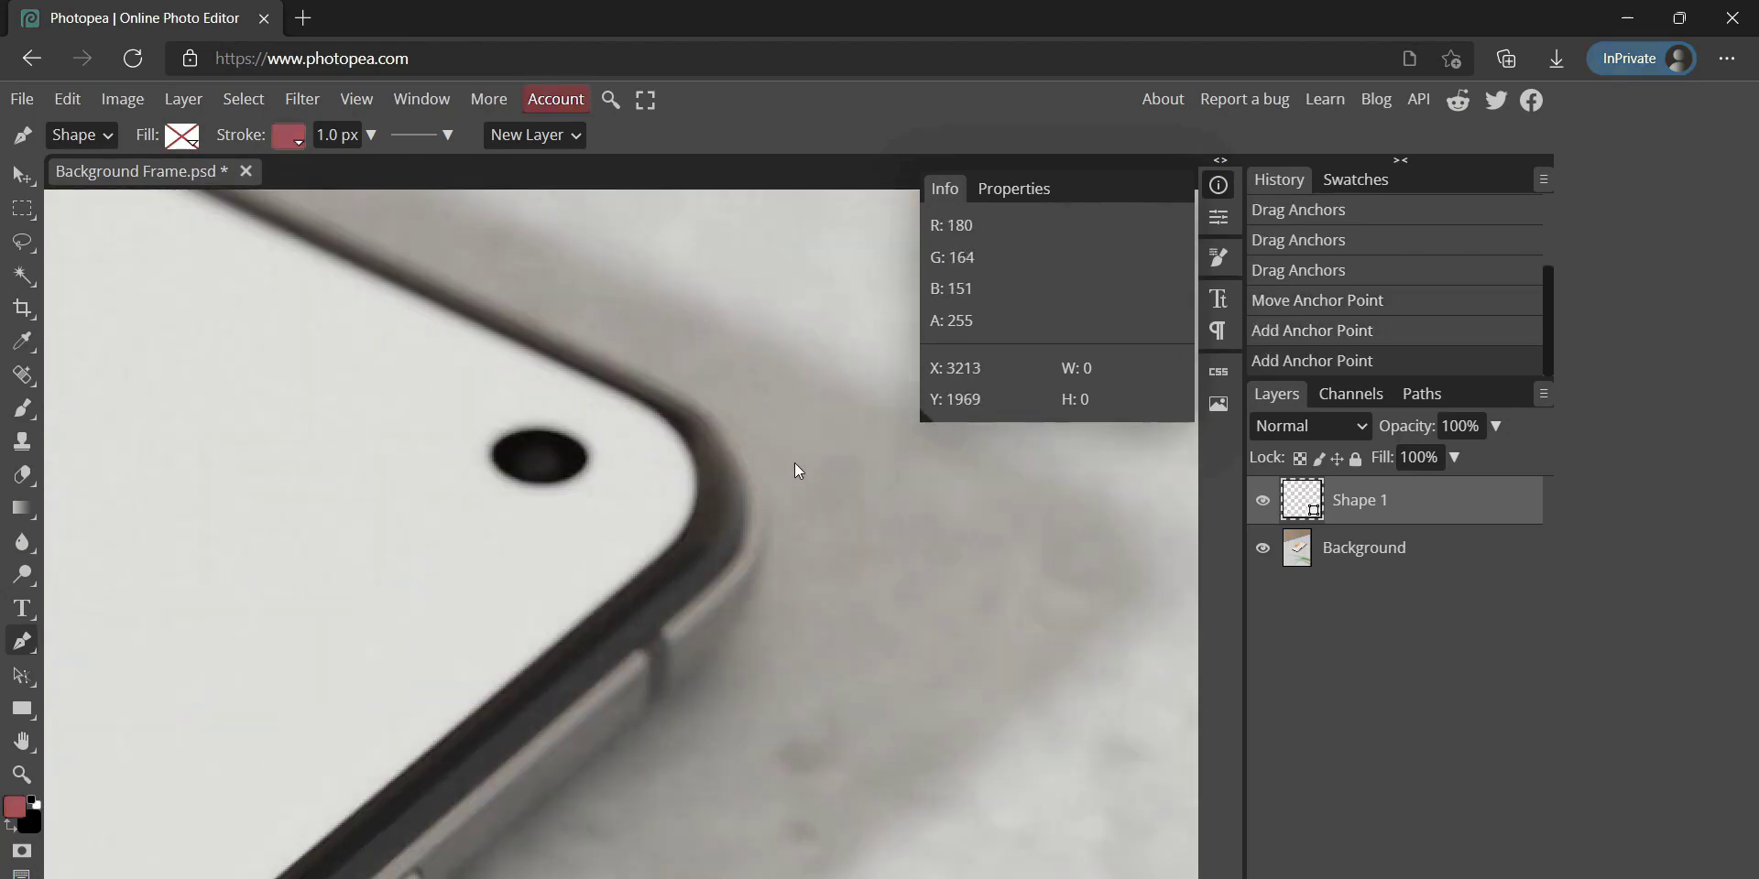
left_click(733, 557)
scroll(581, 419, "down", 1)
left_click(838, 512)
Fine-tune the corner anchors so the outline hugs the phone
scroll(855, 524, "up", 3)
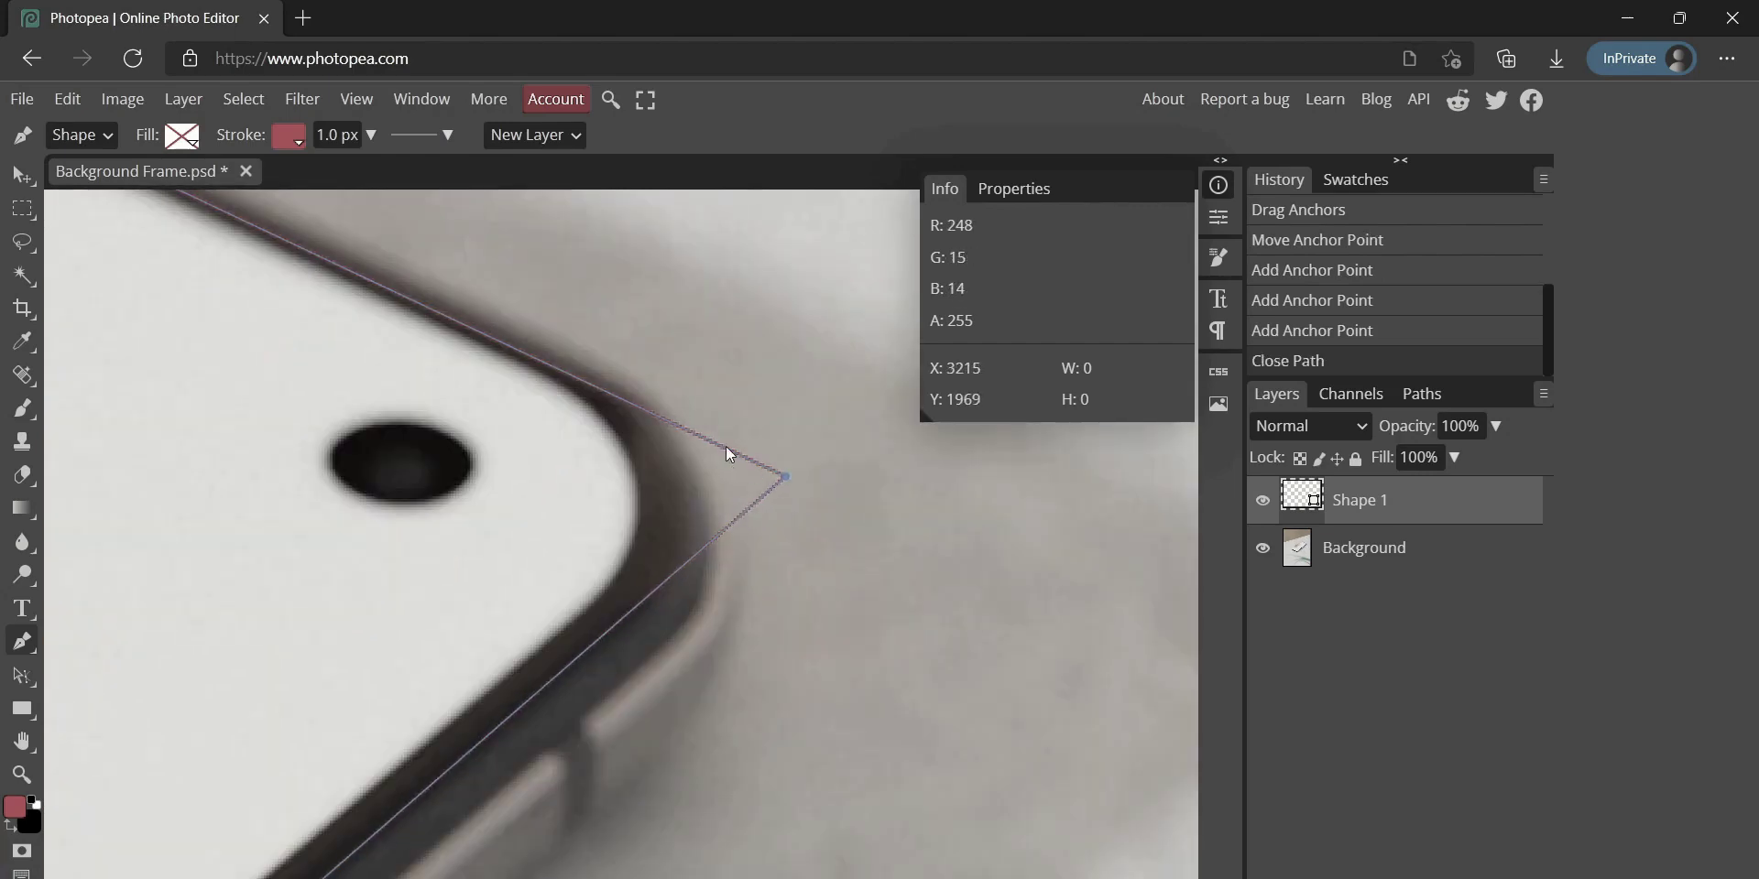
left_click_drag(742, 477, 744, 465)
scroll(675, 271, "down", 2)
scroll(742, 682, "up", 3)
left_click_drag(793, 666, 735, 639)
scroll(735, 639, "down", 3)
scroll(722, 361, "up", 3)
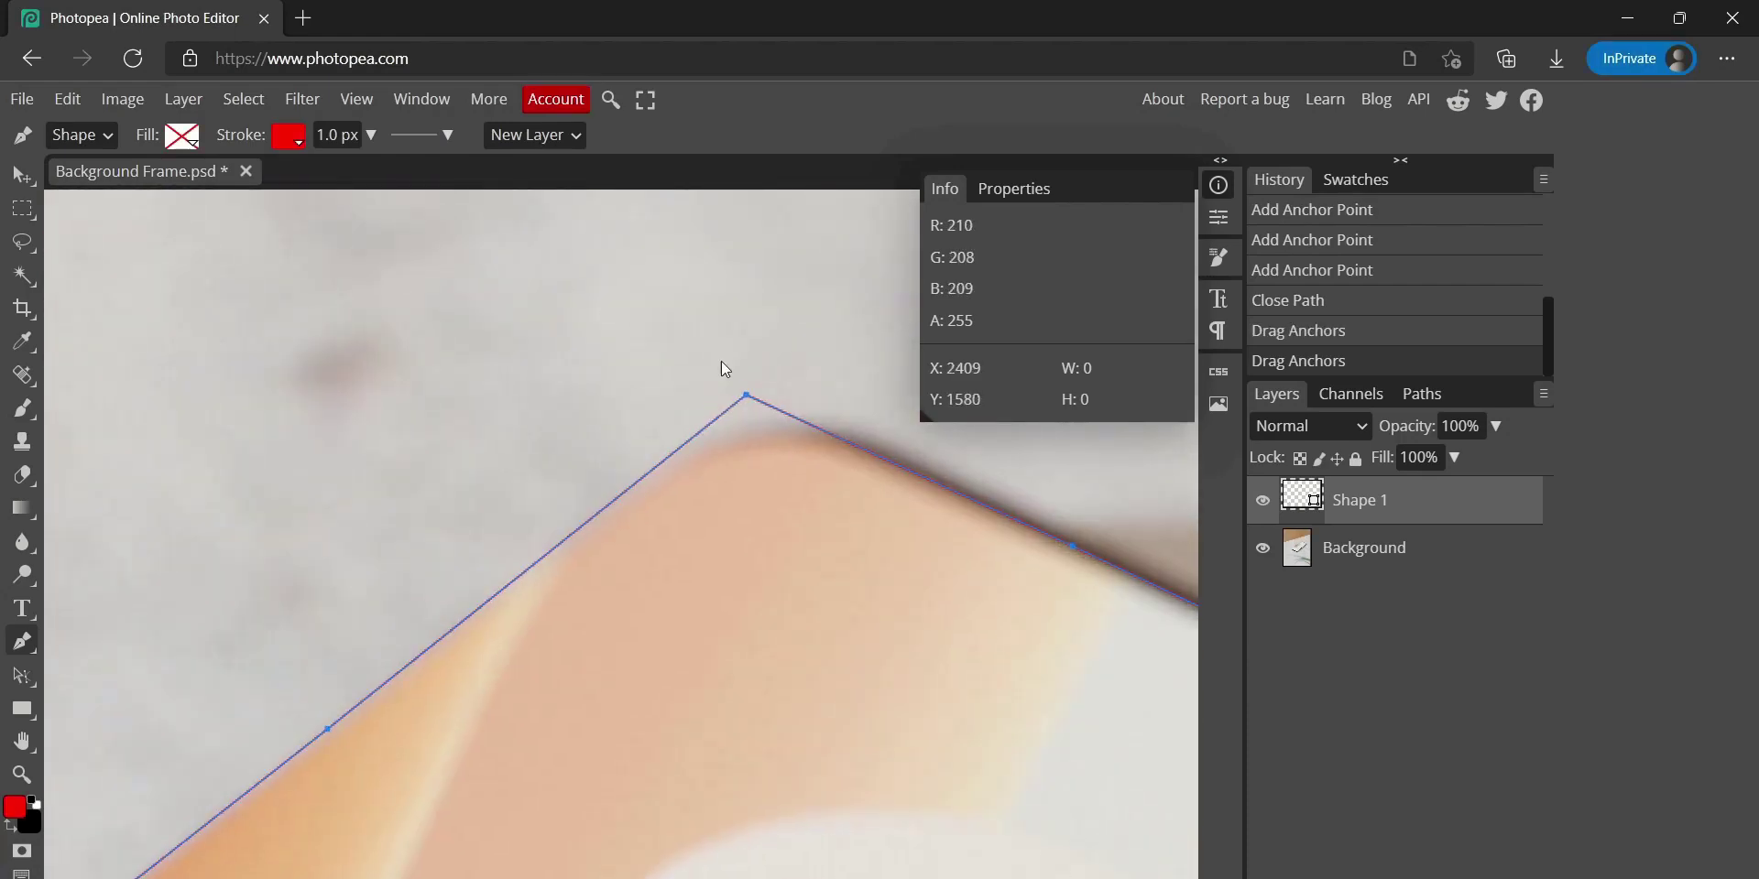
Note the top-left (2428, 1599) and top-right (3200, 1966) screen-corner coordinates
left_click_drag(722, 361, 579, 355)
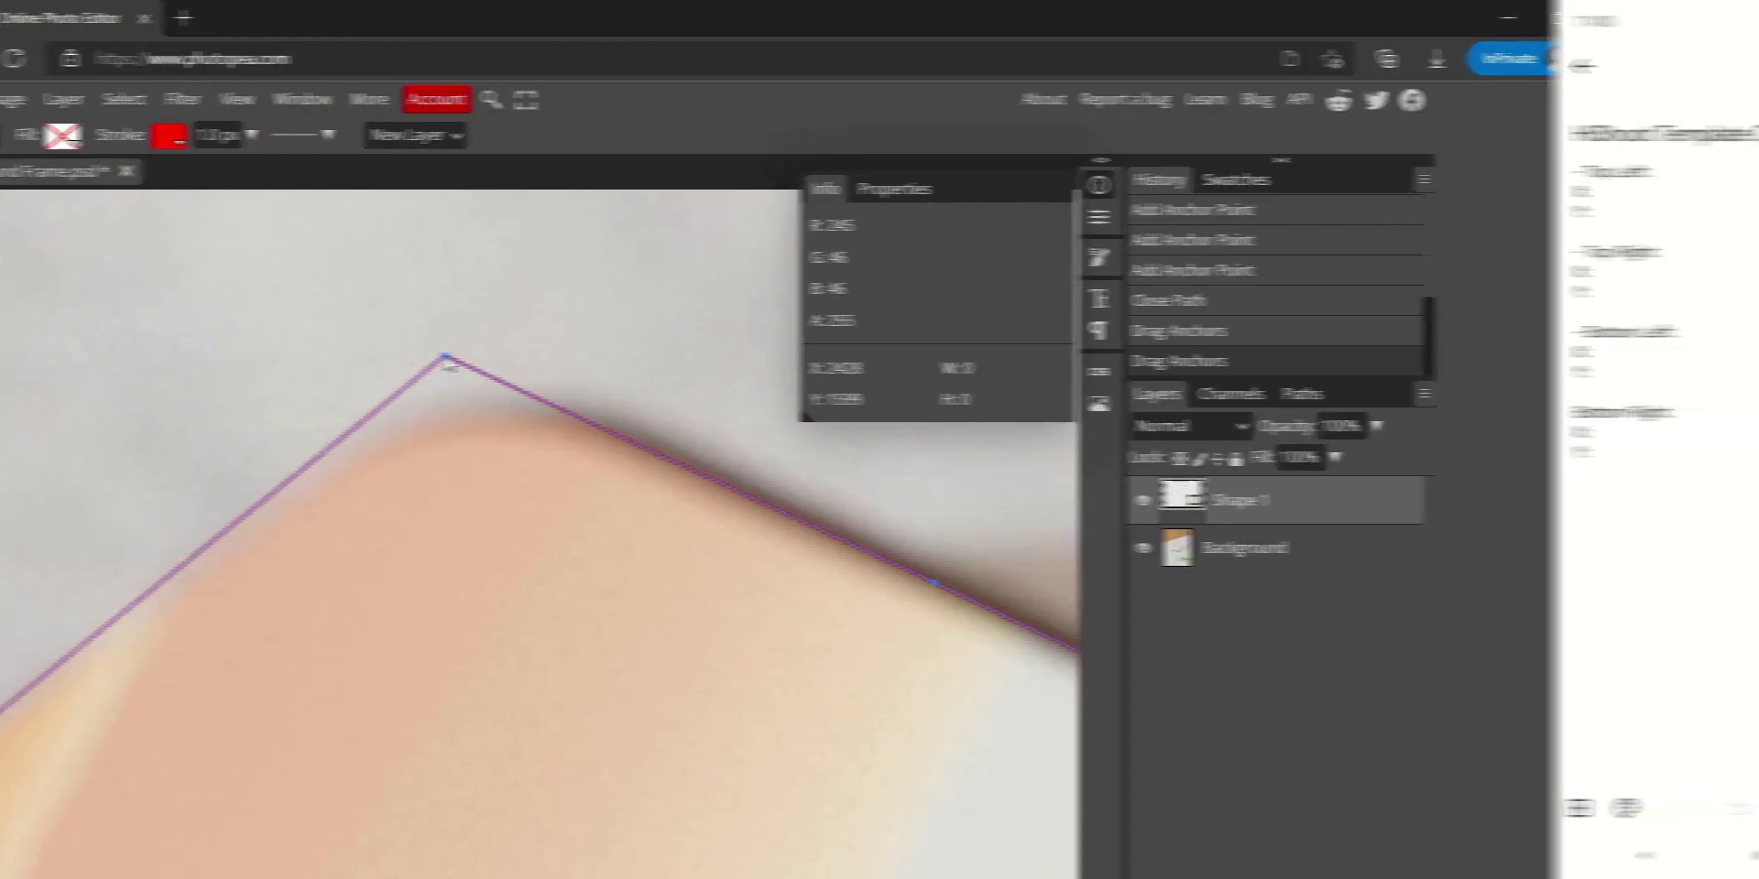
left_click(1383, 192)
type("2428")
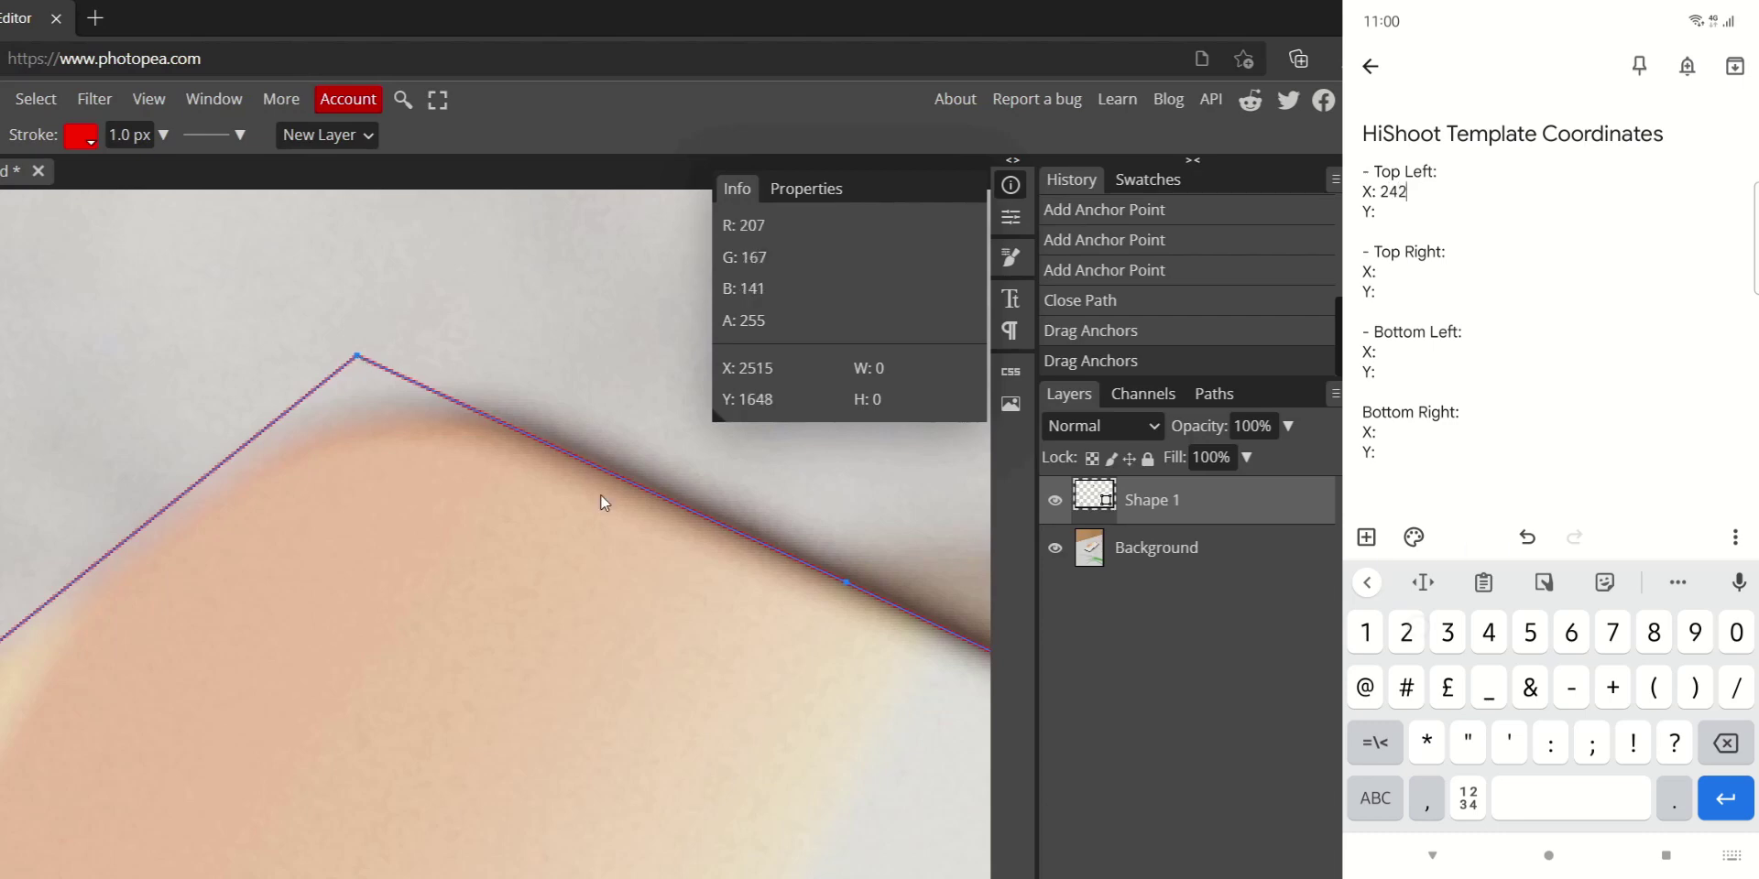
scroll(601, 495, "down", 3)
left_click(1376, 210)
scroll(629, 589, "up", 3)
type("1599")
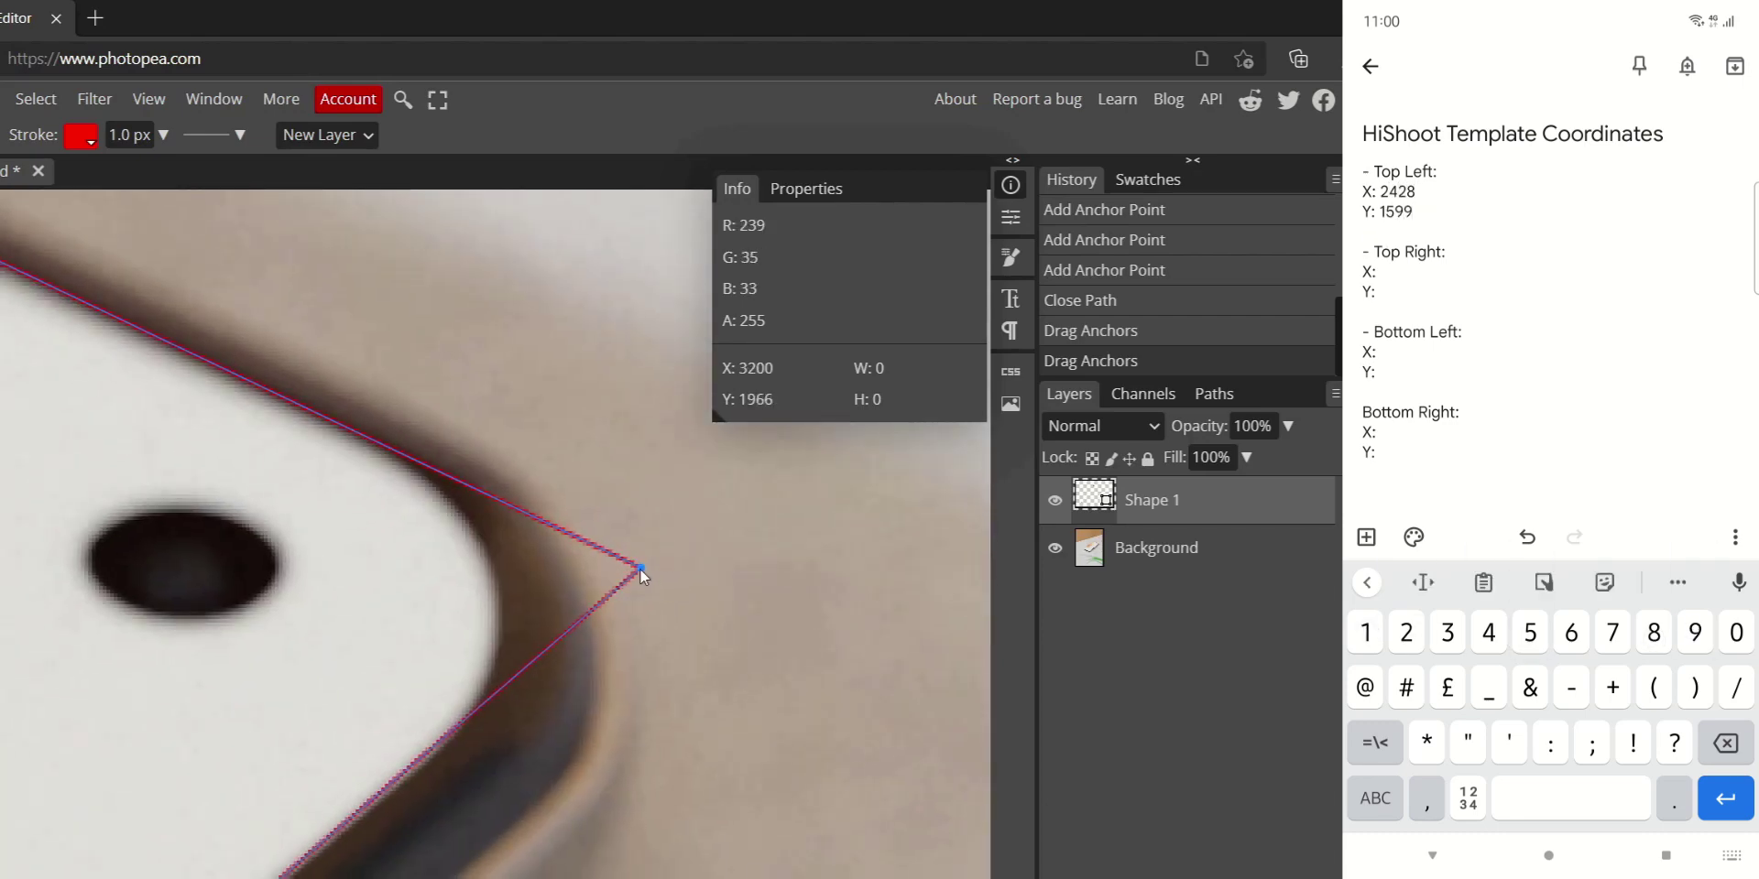
left_click(1380, 272)
type("3200")
left_click(1378, 292)
type("1966")
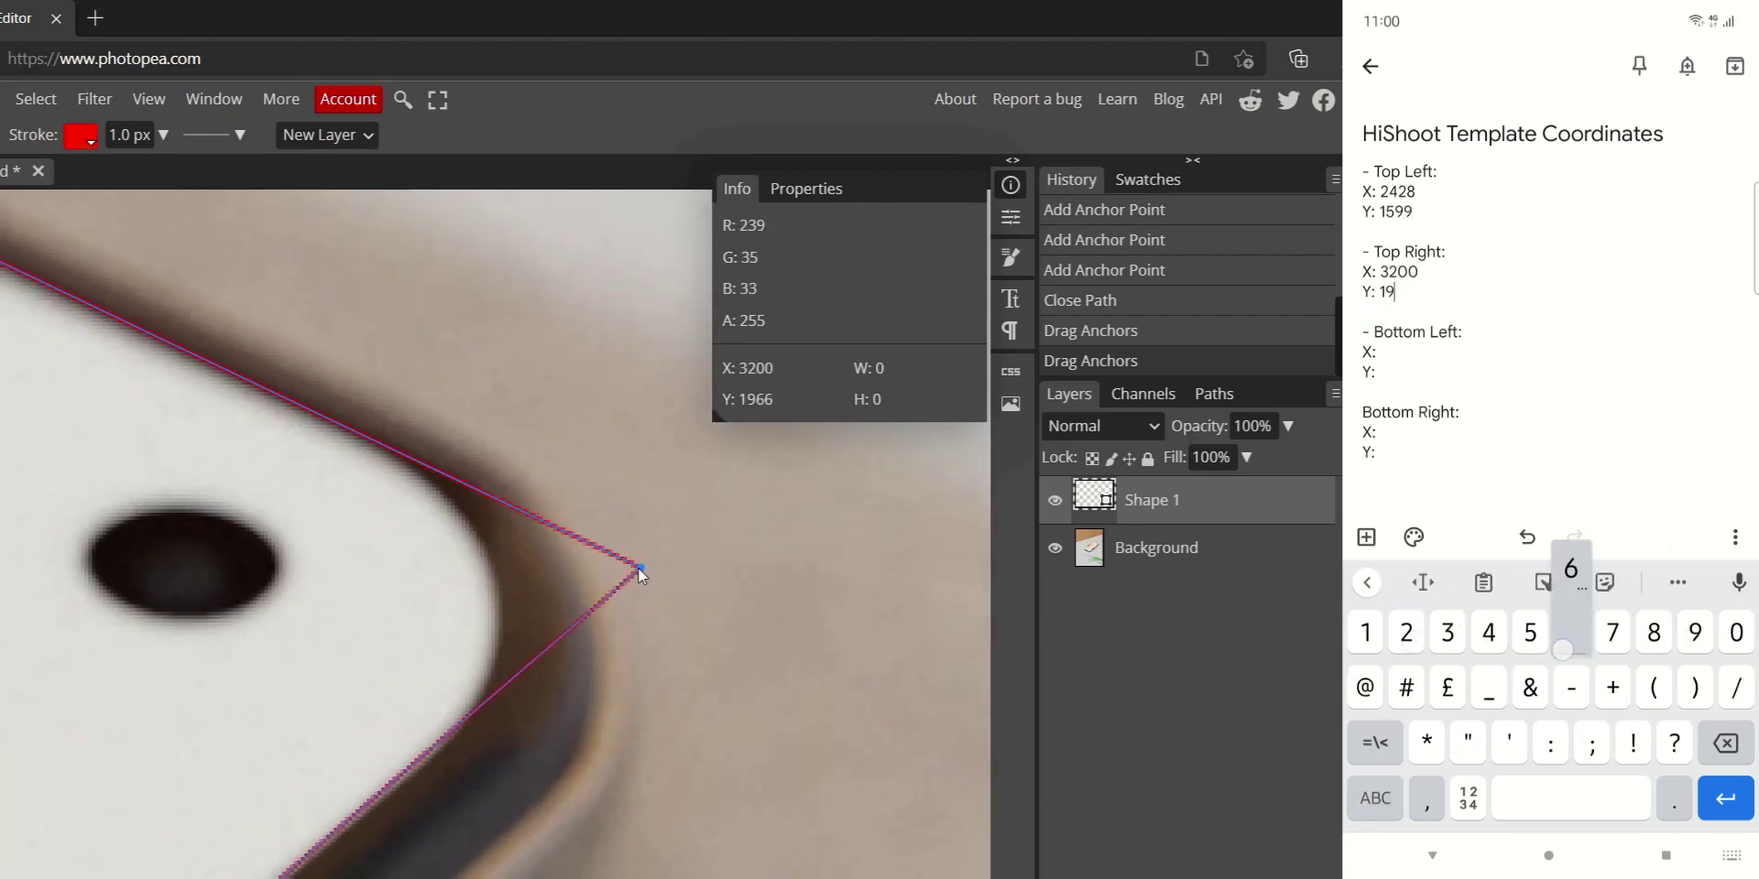
Note the bottom-left (1087, 2654) and bottom-right (1886, 3099) screen-corner coordinates
scroll(718, 609, "down", 3)
scroll(561, 522, "up", 3)
left_click(1379, 351)
type("1")
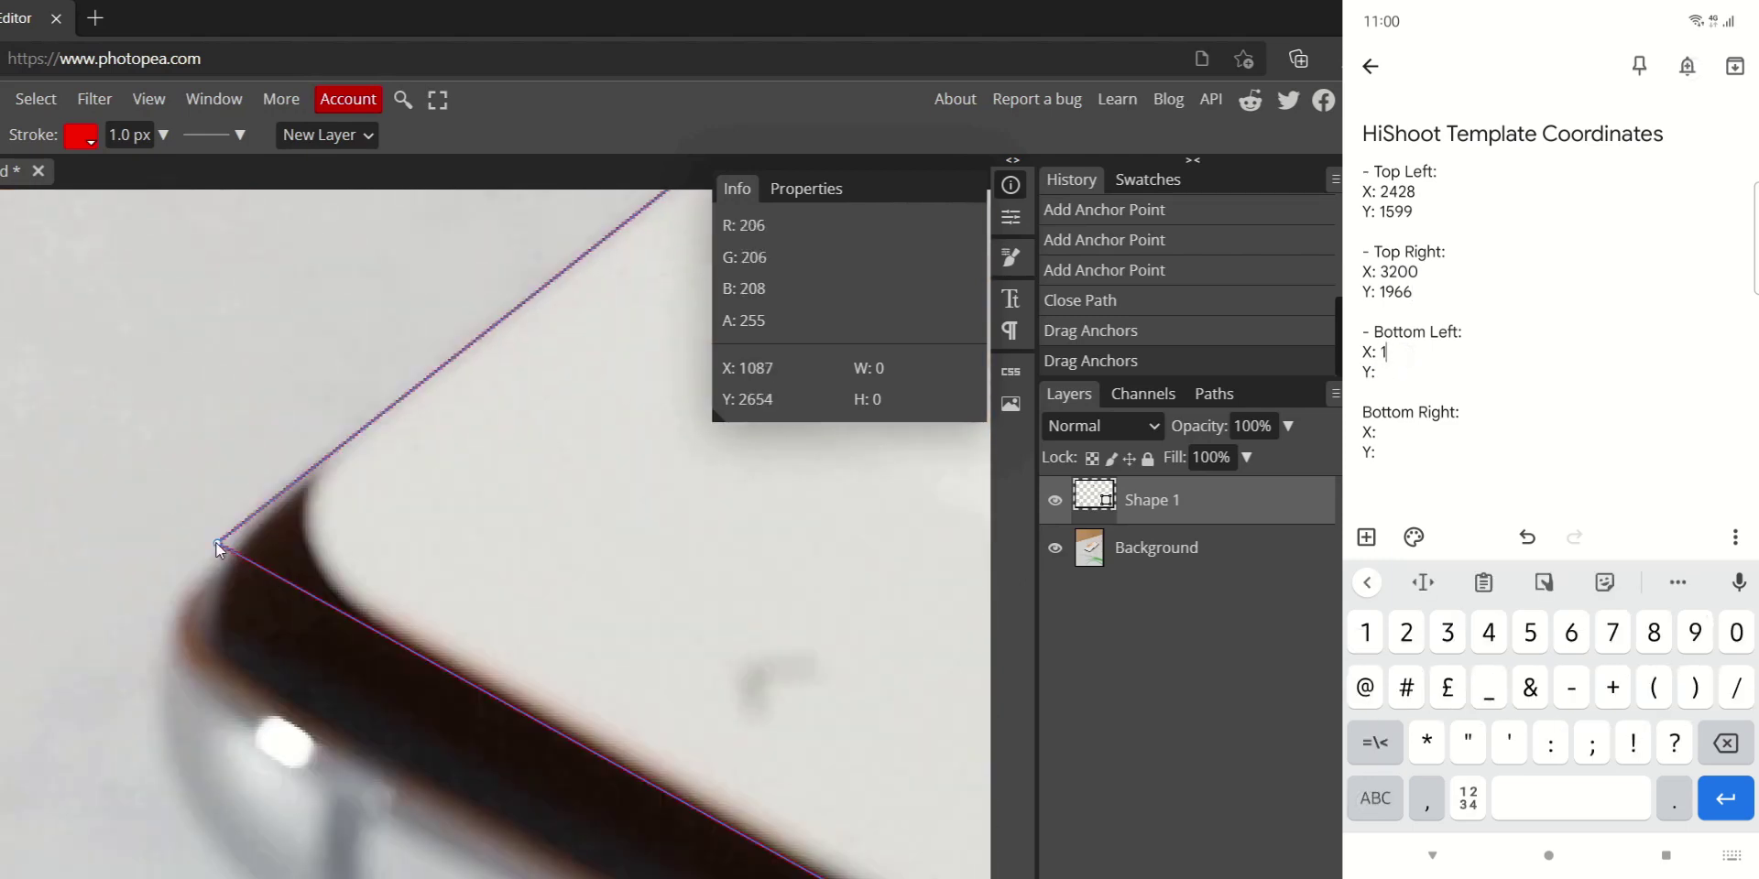
type("087")
left_click(1379, 372)
type("2654")
scroll(217, 540, "down", 3)
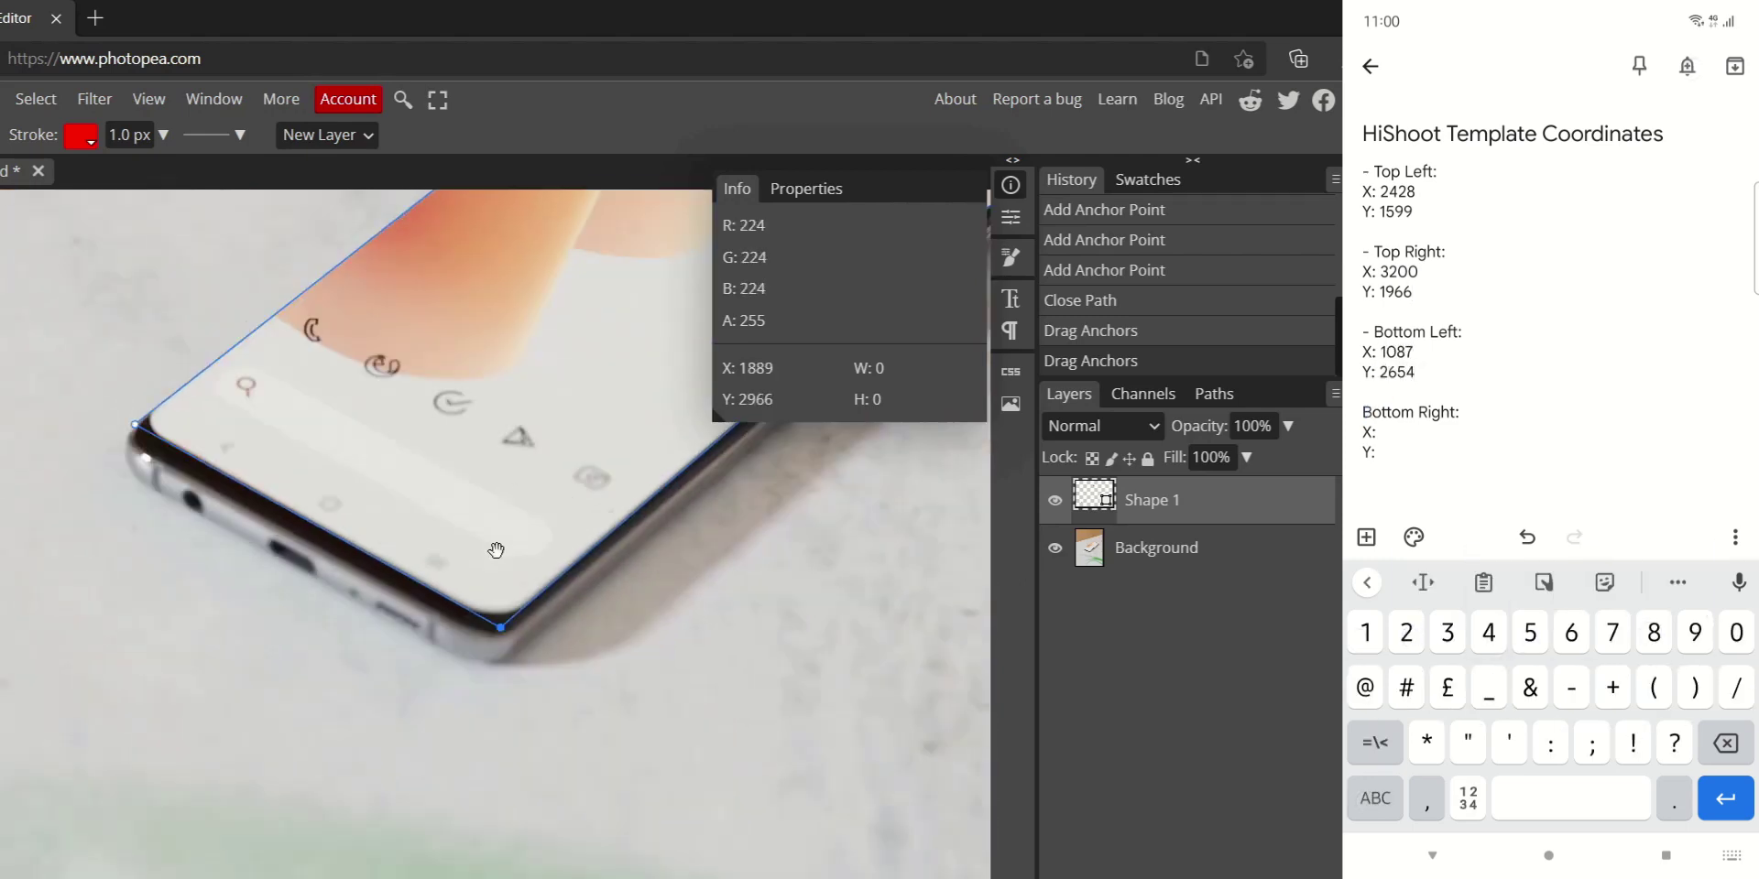
scroll(499, 630, "up", 3)
left_click_drag(498, 630, 427, 697)
left_click(1377, 433)
type("1886 Y: ")
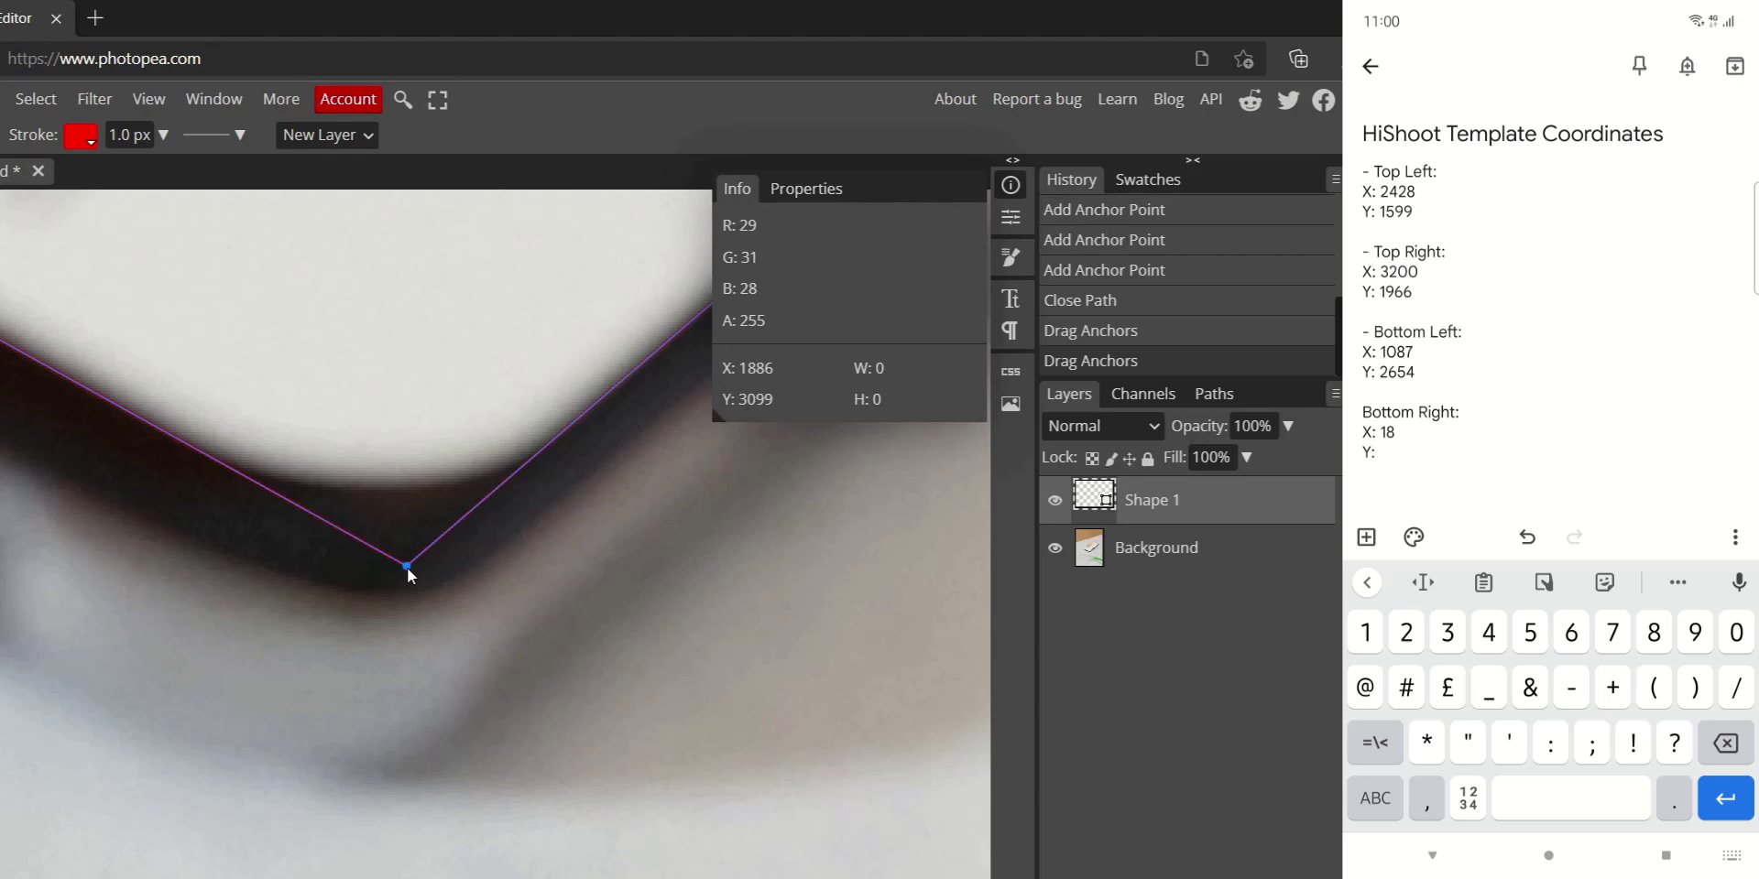
type("3099")
scroll(443, 464, "down", 3)
scroll(451, 522, "down", 2)
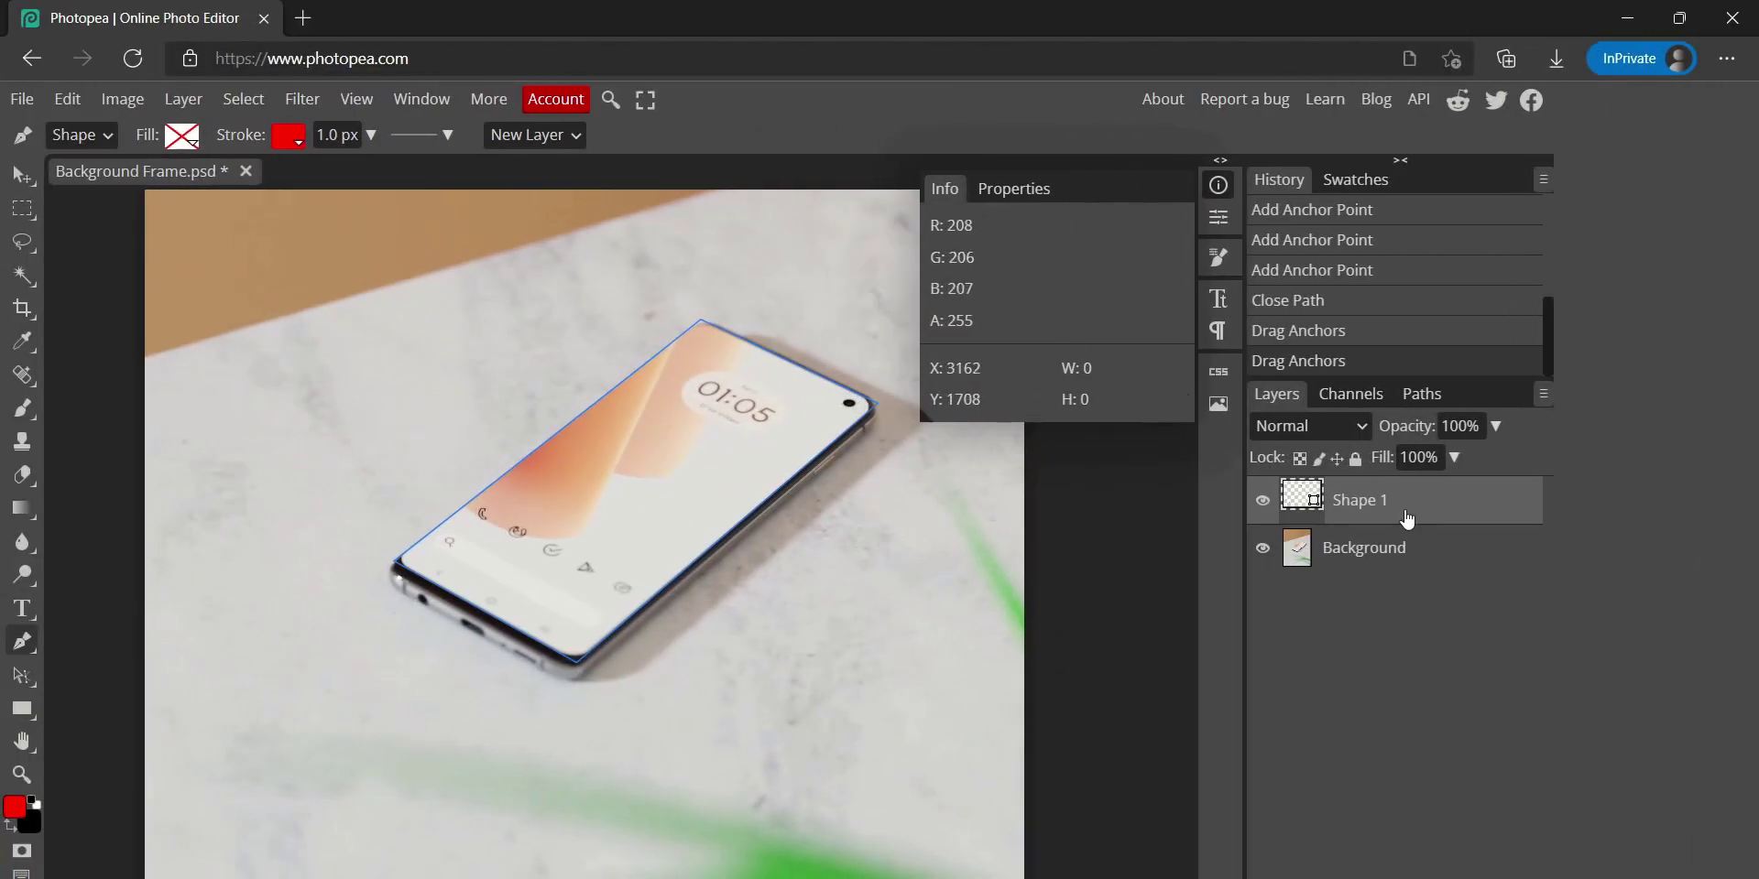
Delete the Shape 1 outline layer, switch to the Move tool and close the Info panel
key("Delete")
key("v")
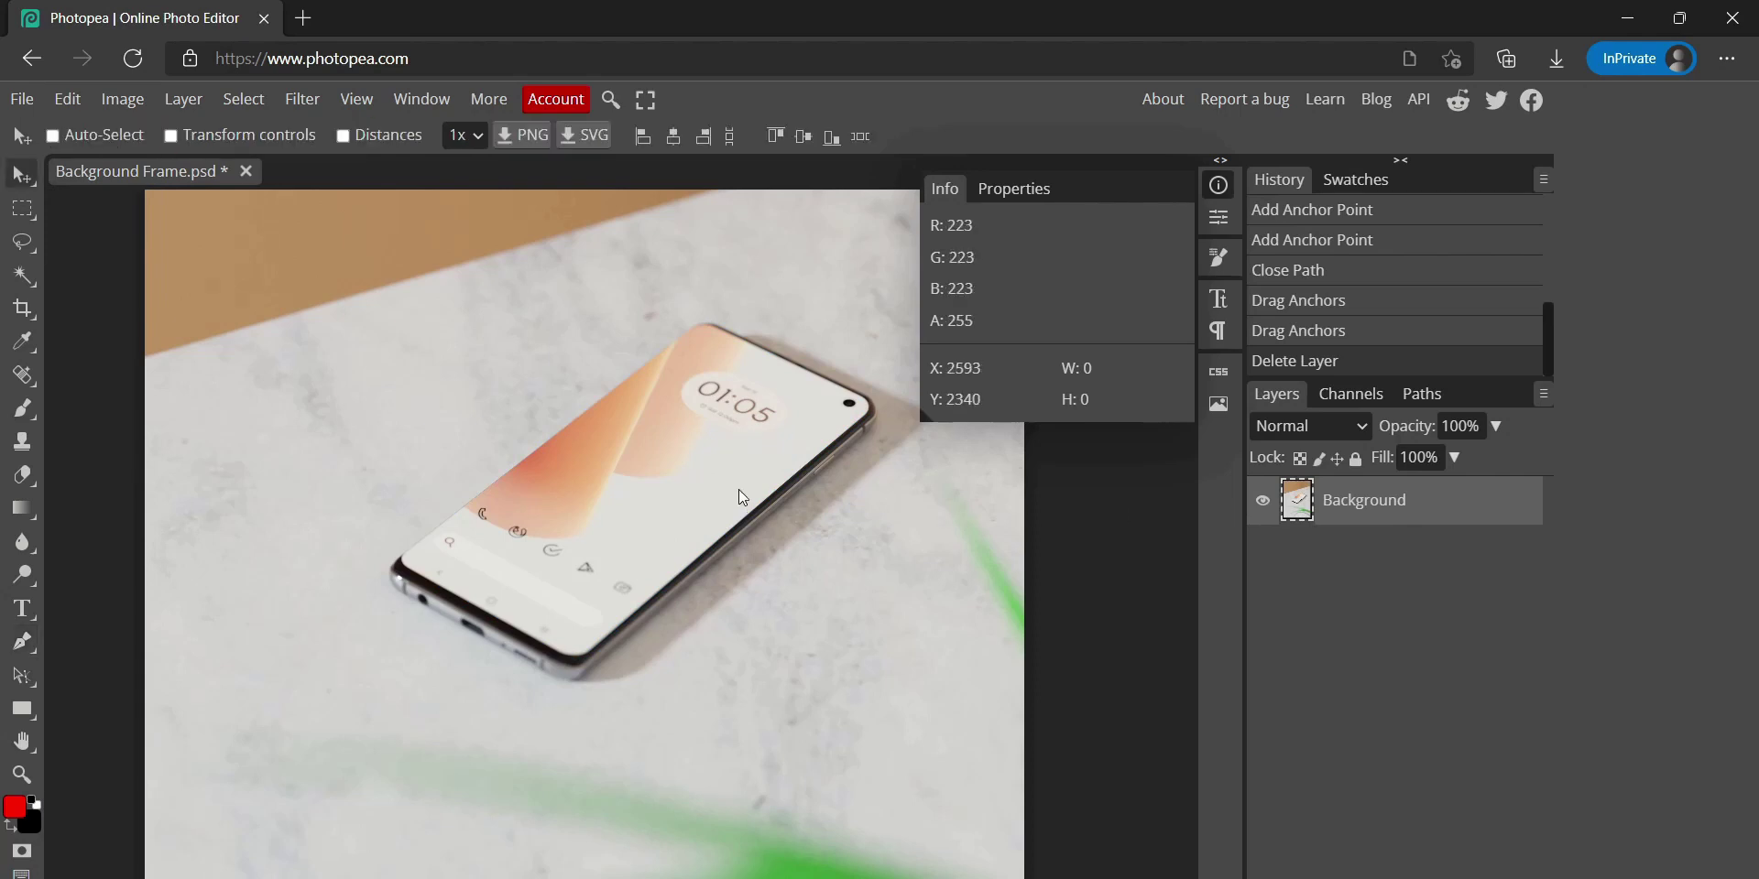
left_click(1222, 189)
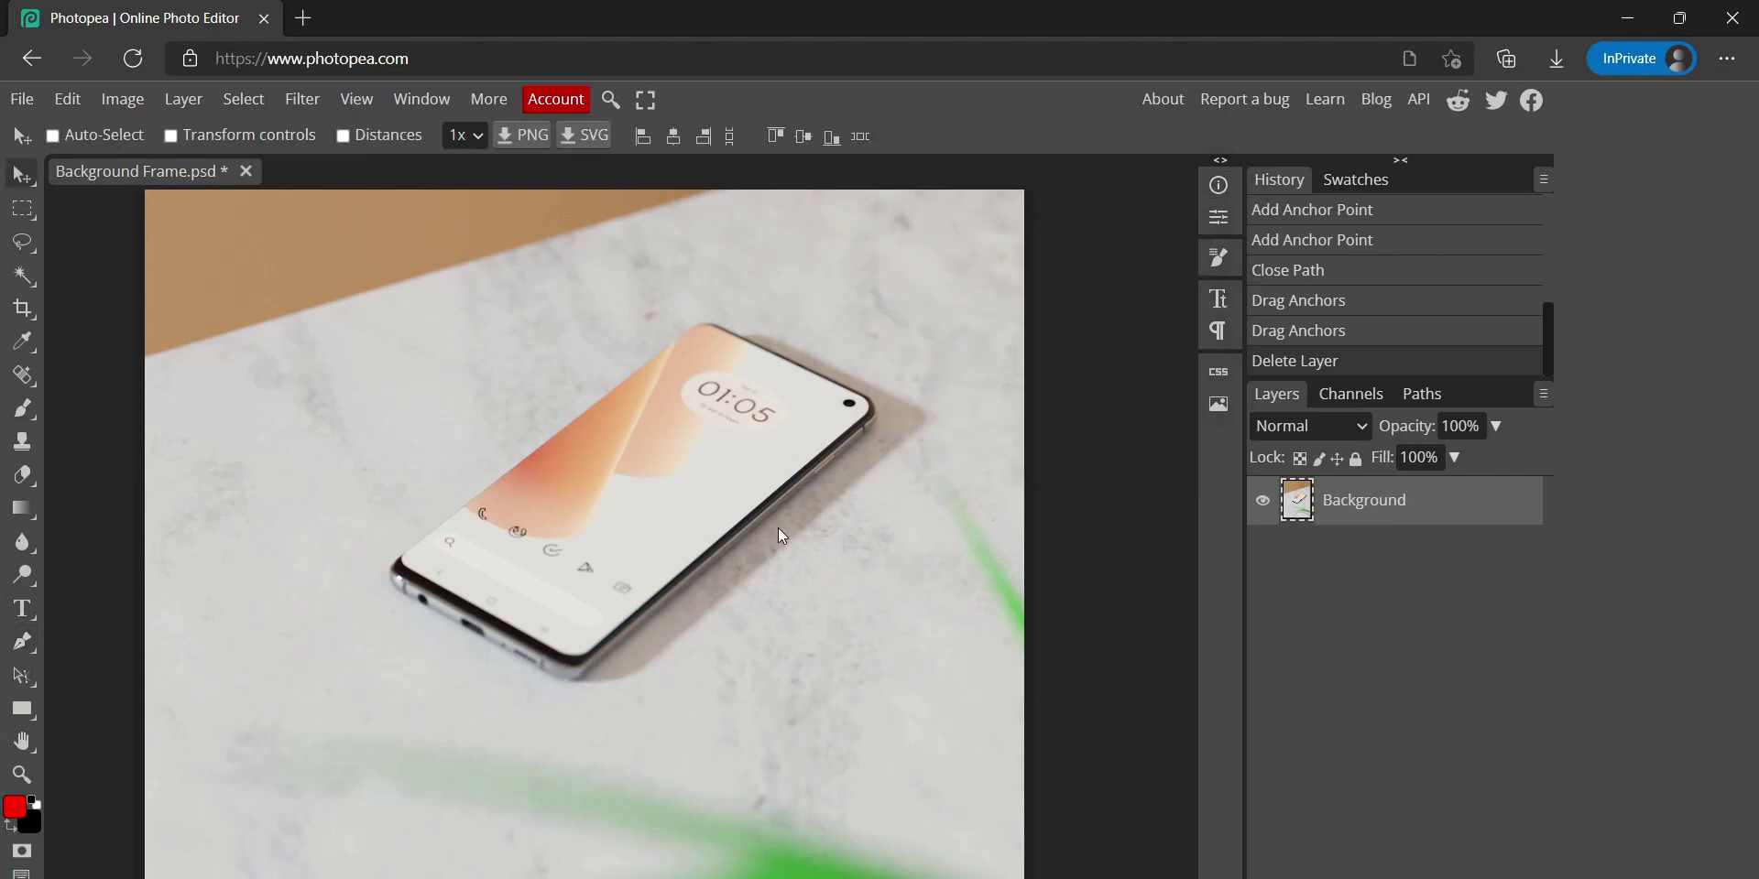
scroll(777, 530, "down", 2)
Open Image > Image Size and check the width 3840 and height 5126 pixels
left_click(122, 99)
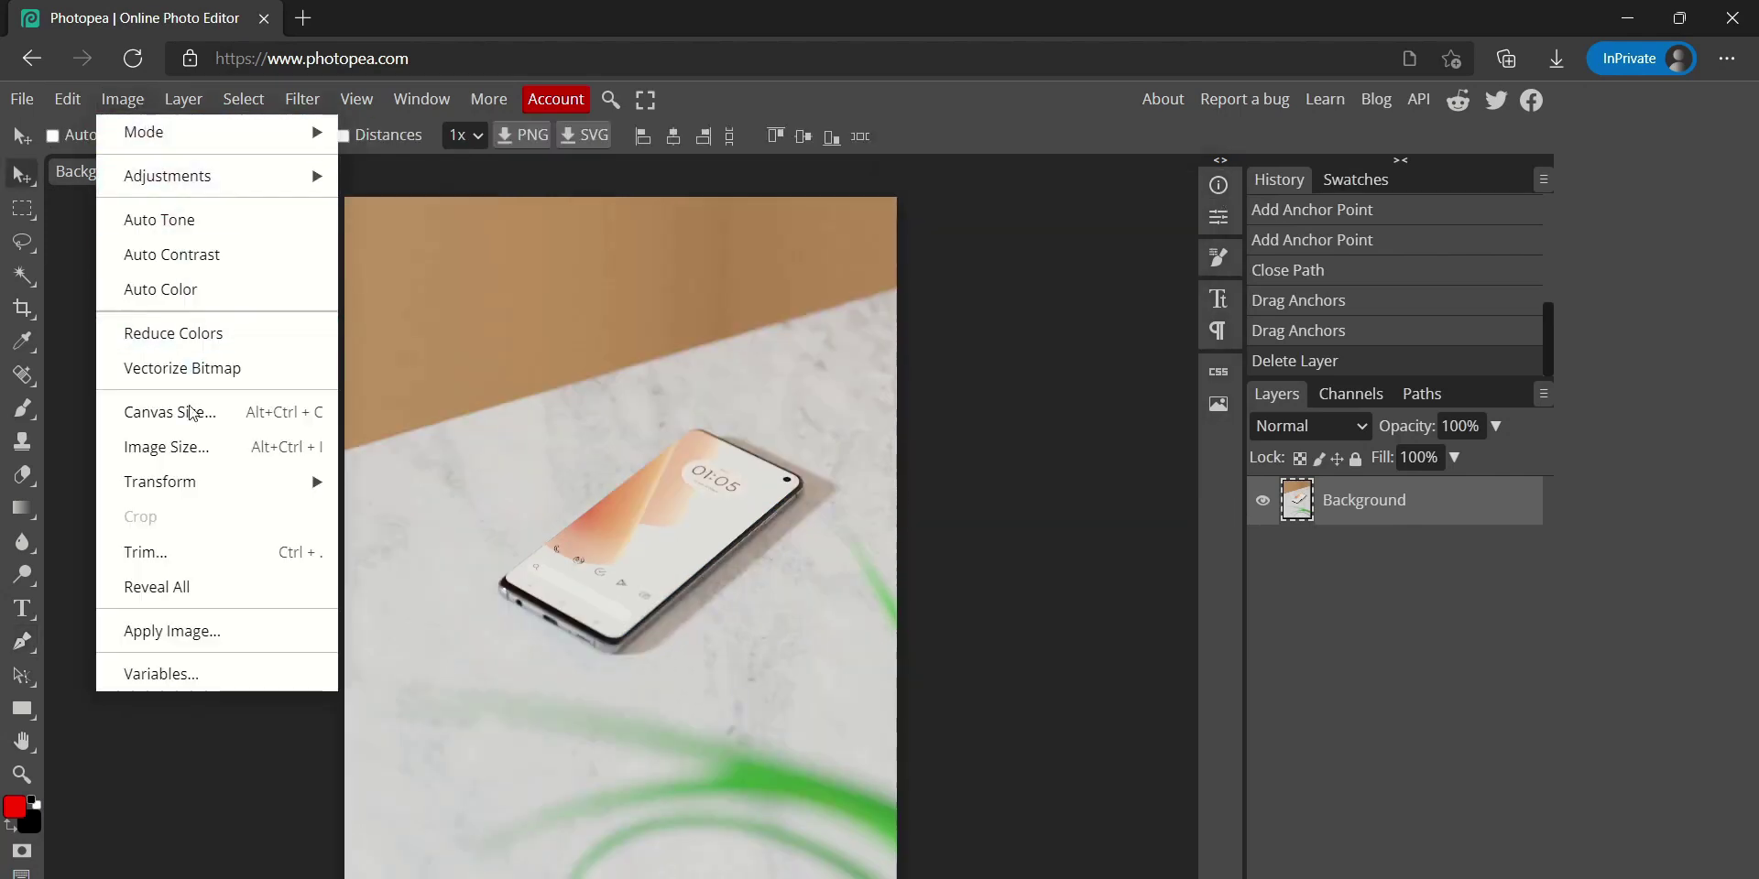
left_click(189, 447)
left_click_drag(303, 288, 605, 383)
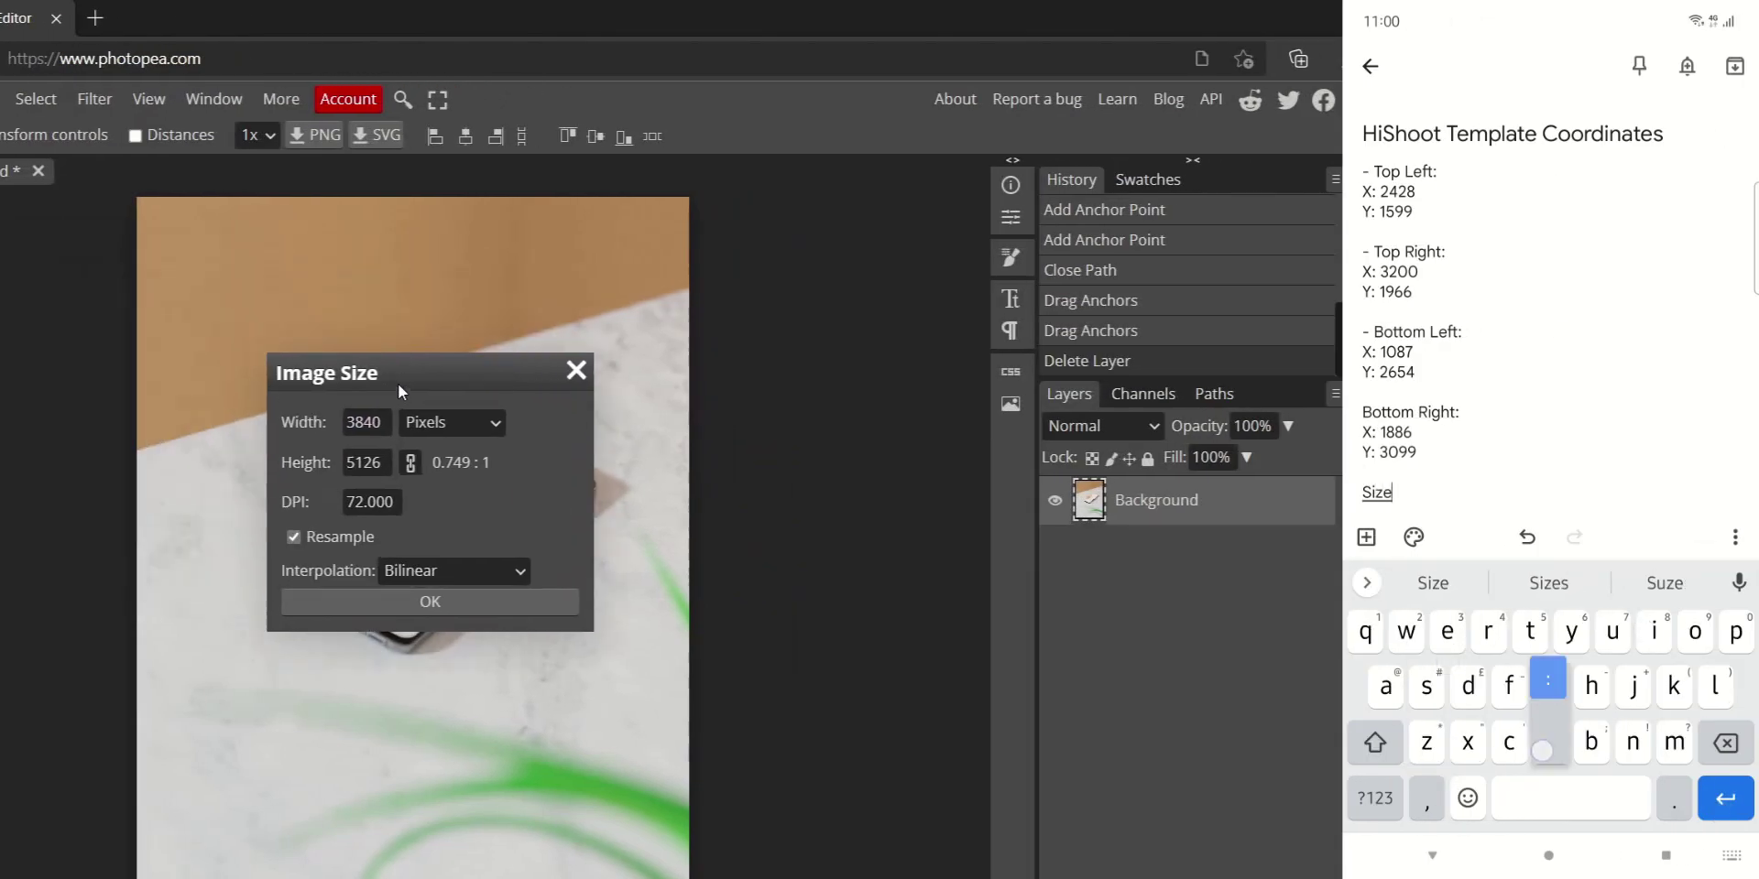
left_click_drag(398, 383, 403, 397)
left_click(369, 436)
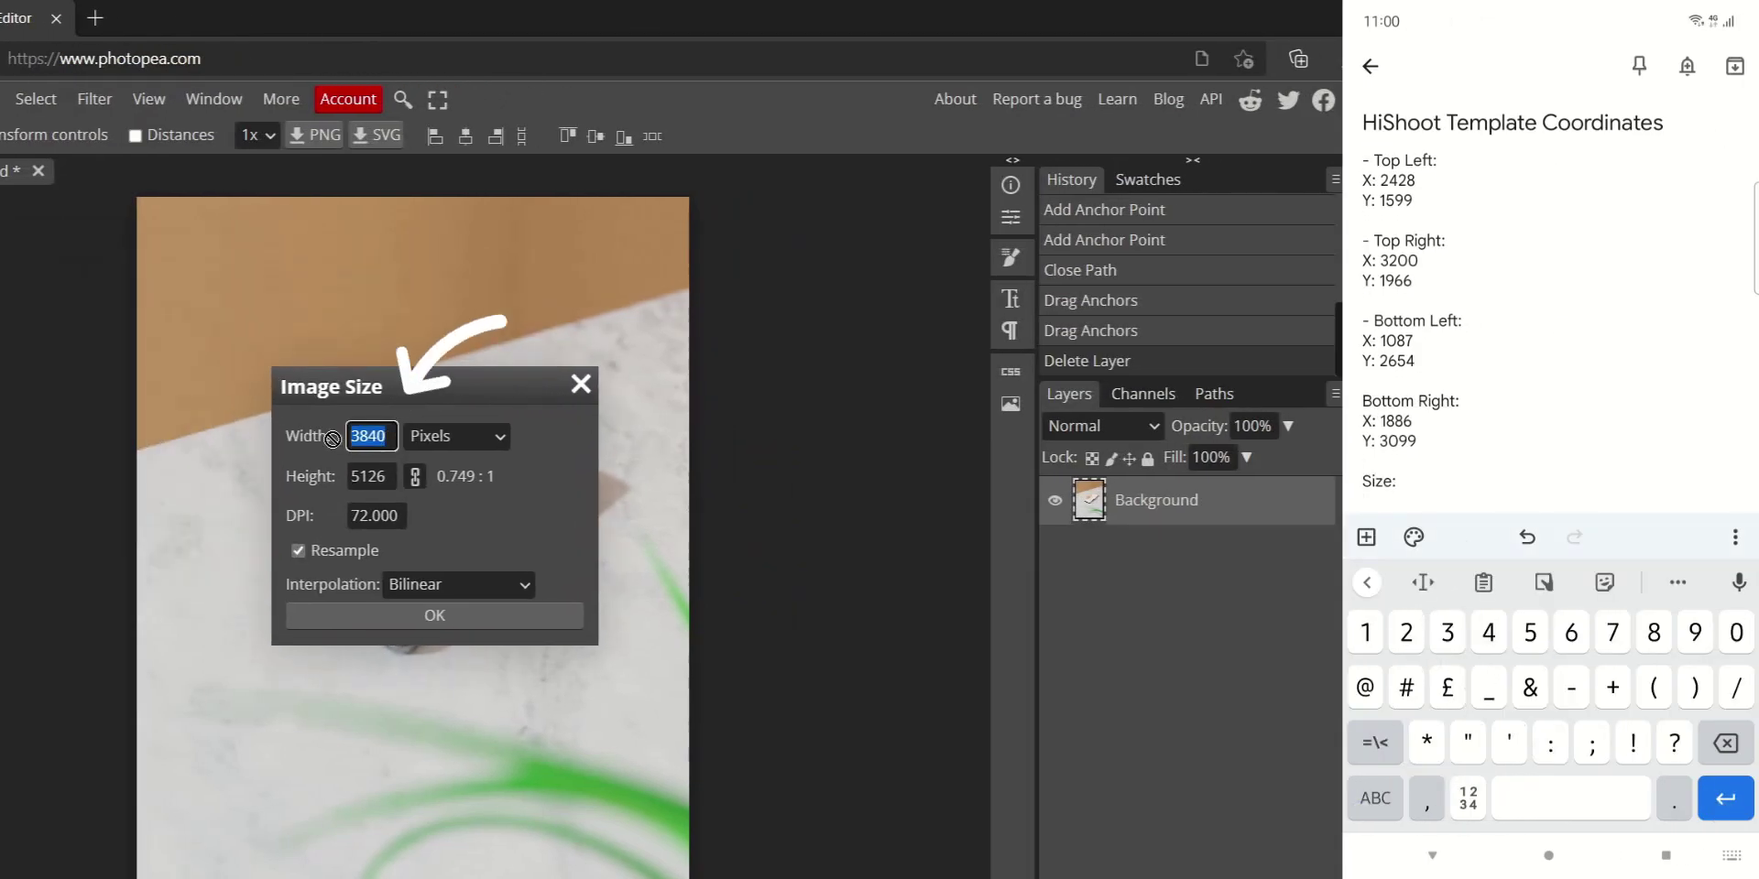
left_click(385, 476)
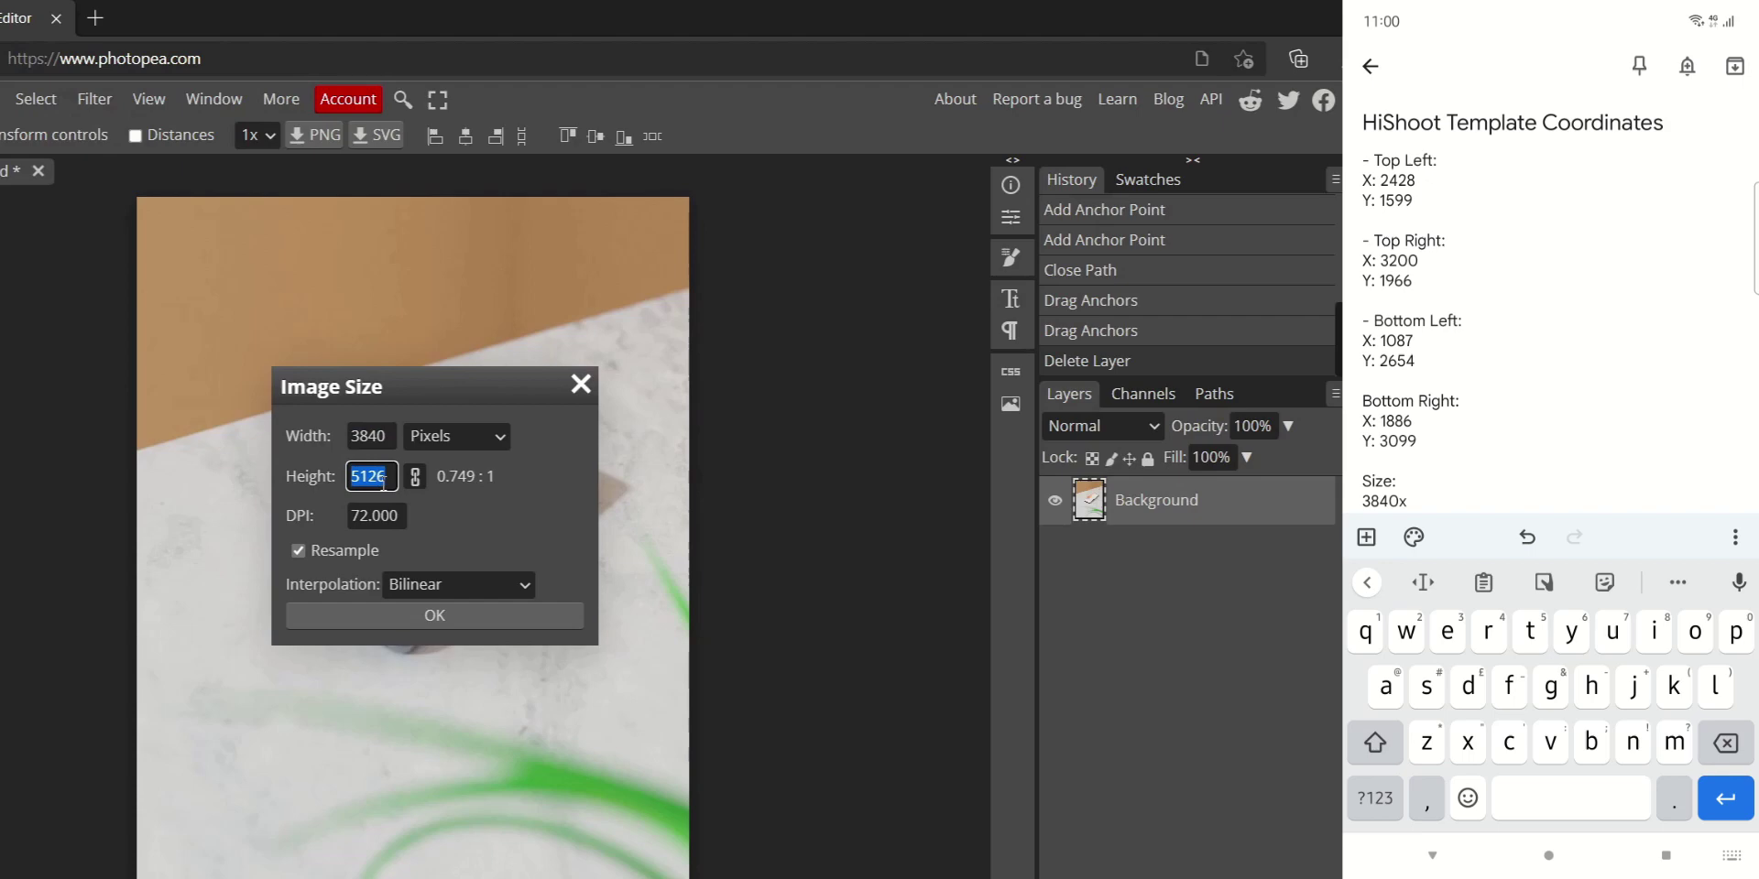
left_click(472, 527)
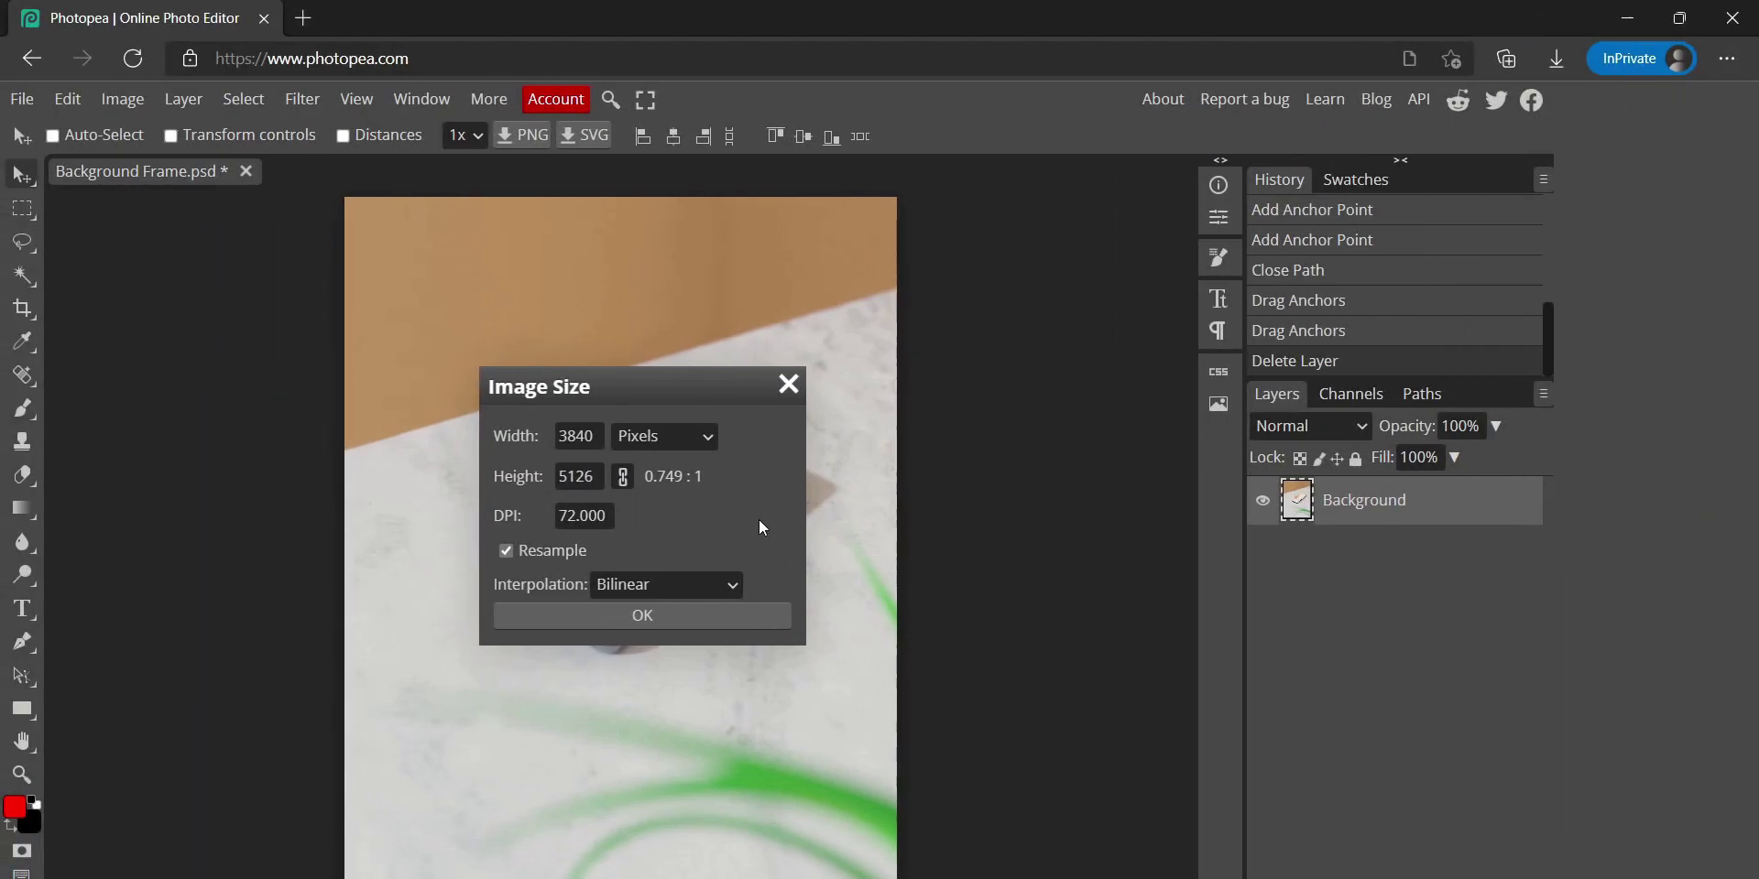
Confirm the Image Size dialog with the size left unchanged
left_click(748, 616)
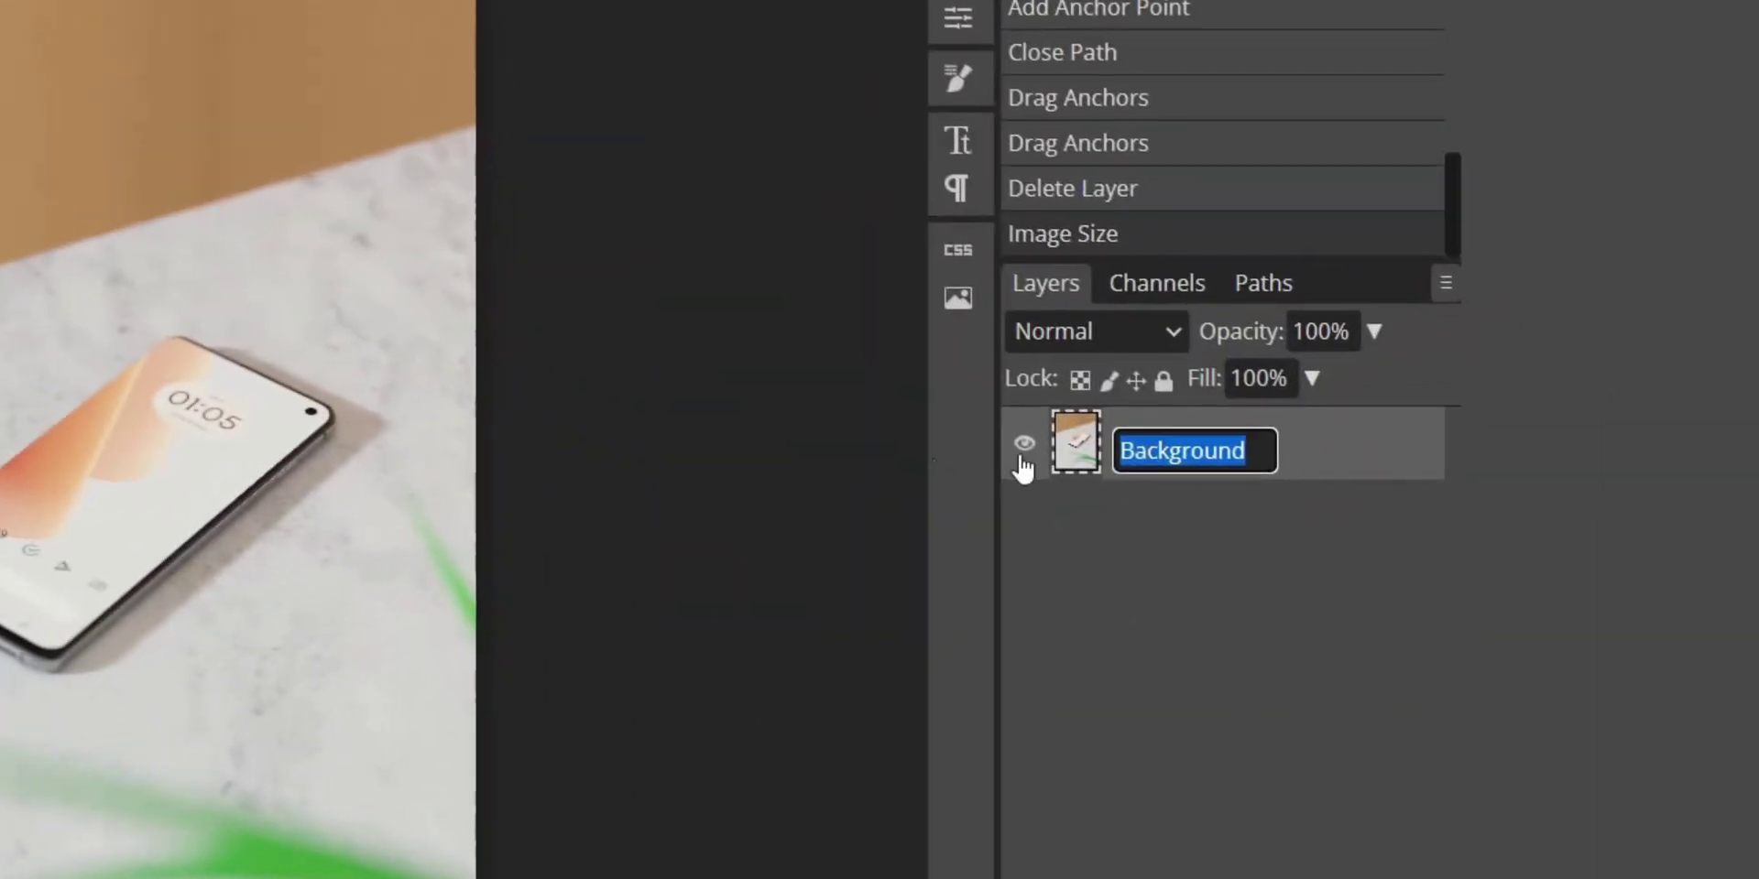
Name the Background layer preview.jpg, duplicate it, rename the copy frame.png, and deselect
type("preview.jp")
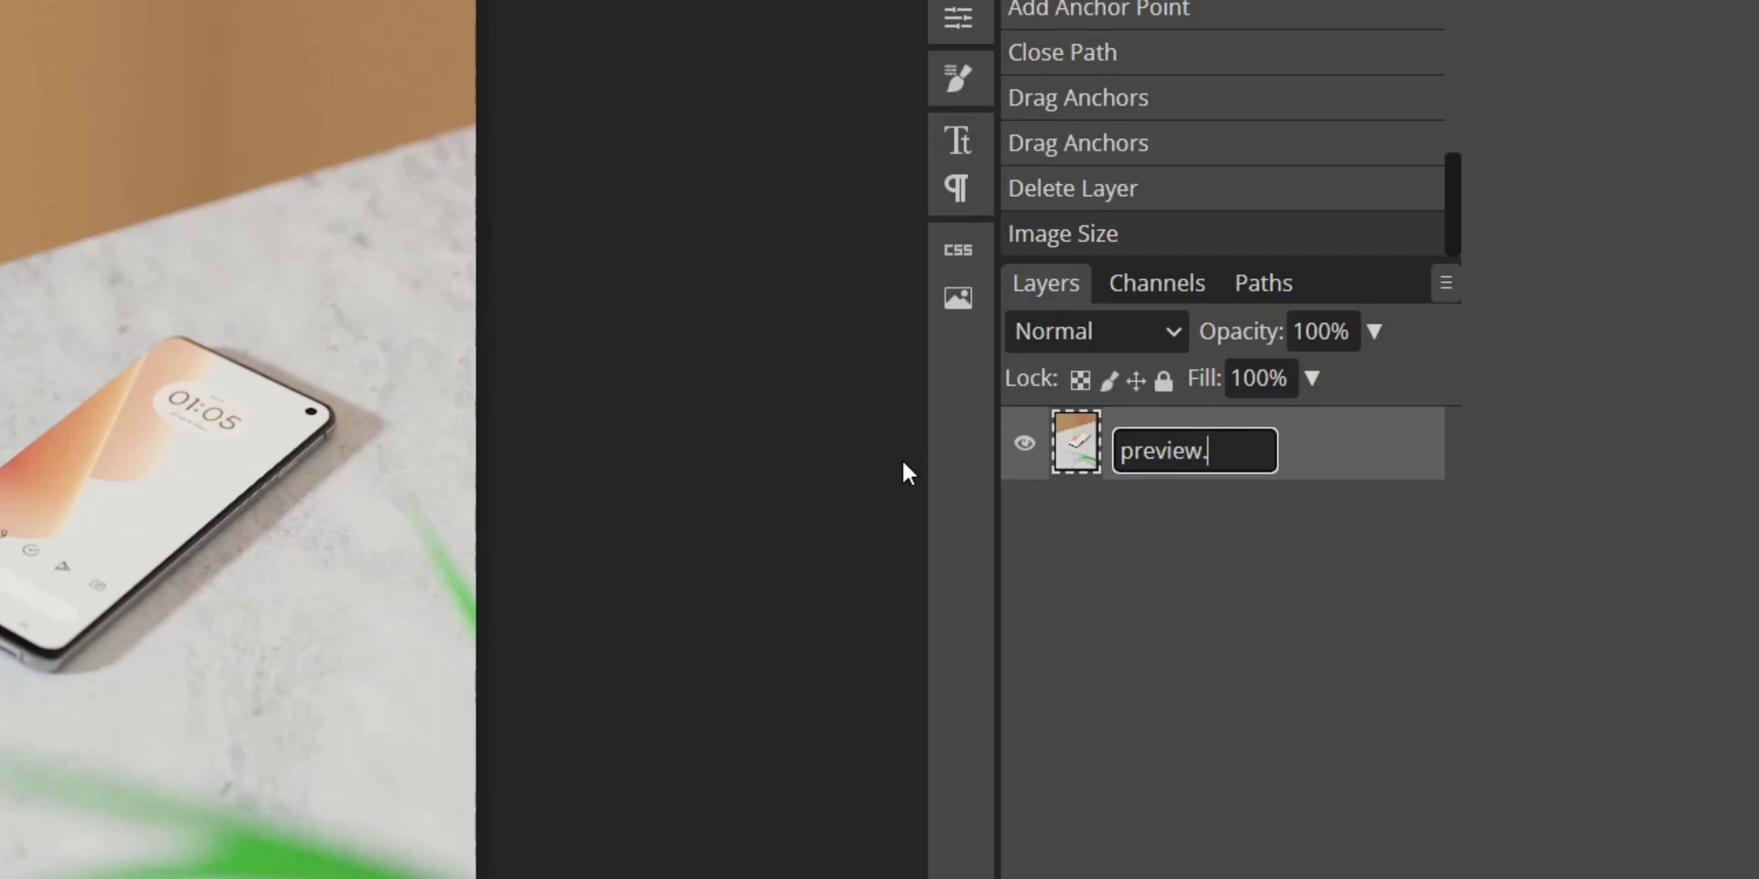
type("g")
key("Return")
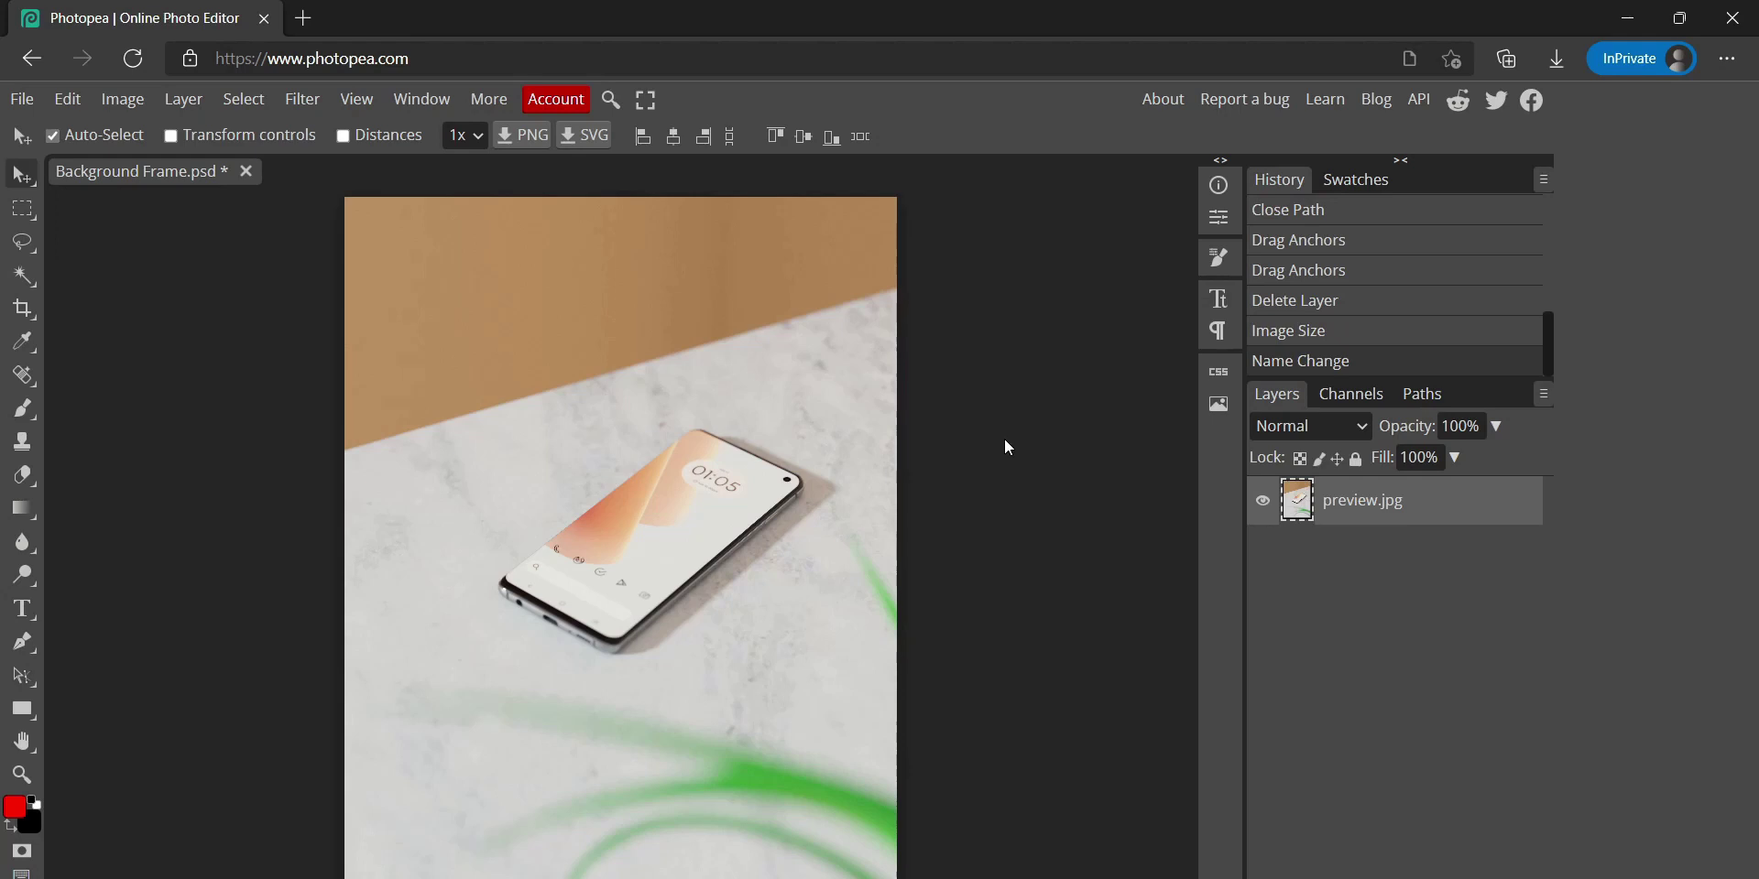
key("ctrl+j")
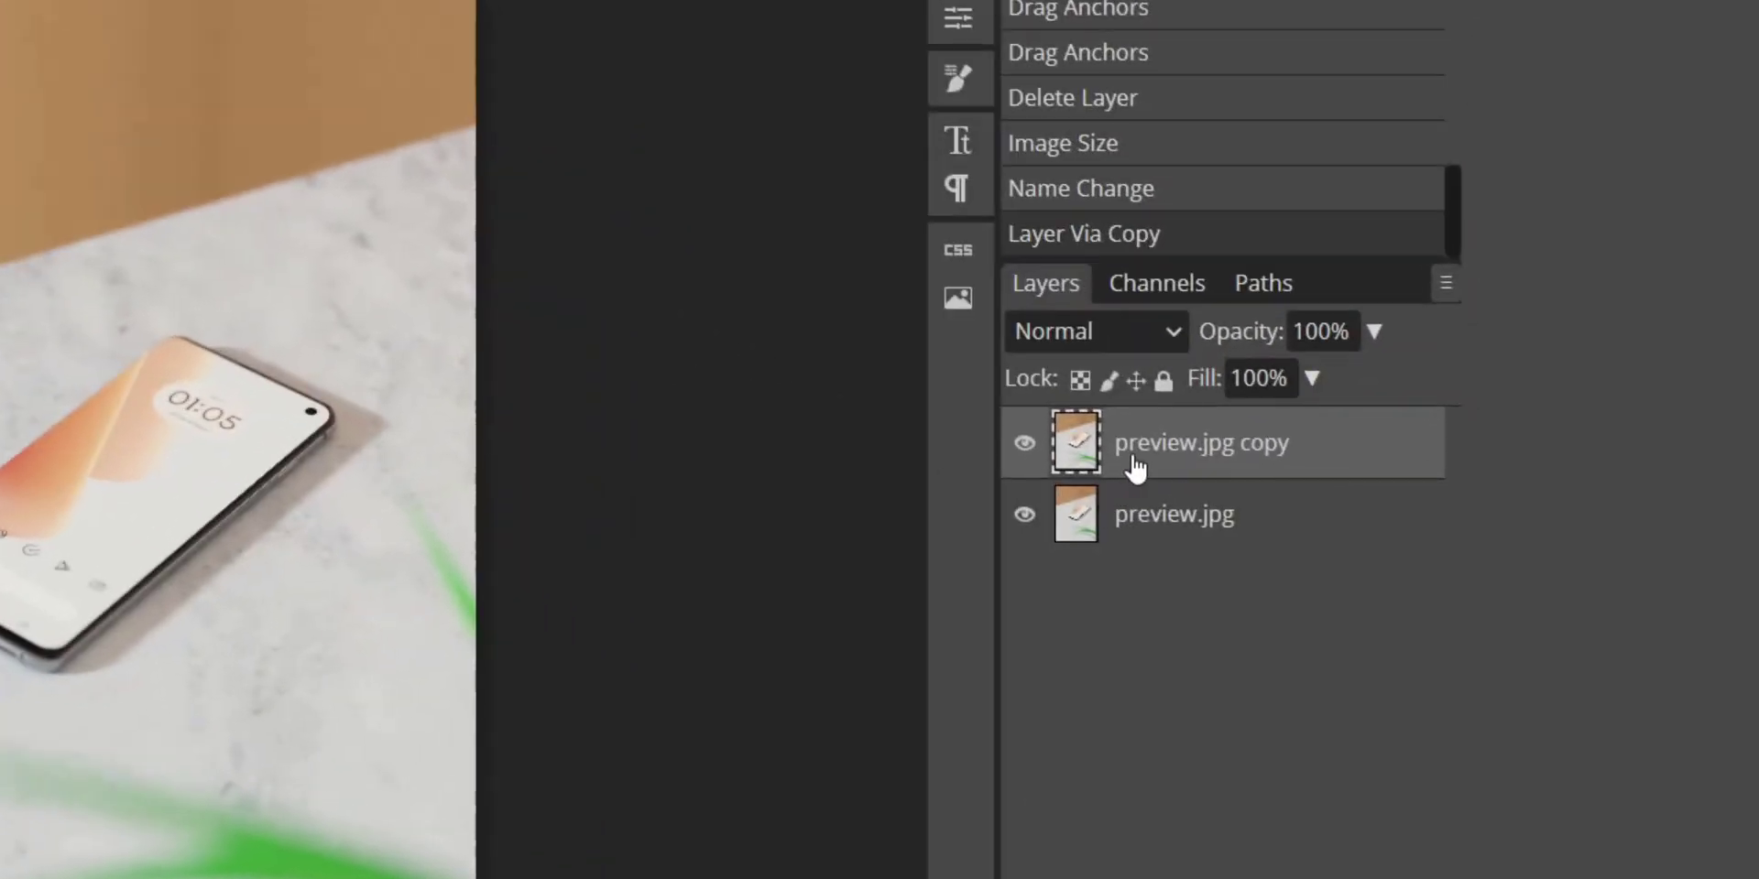
double_click(1136, 467)
type("frame.")
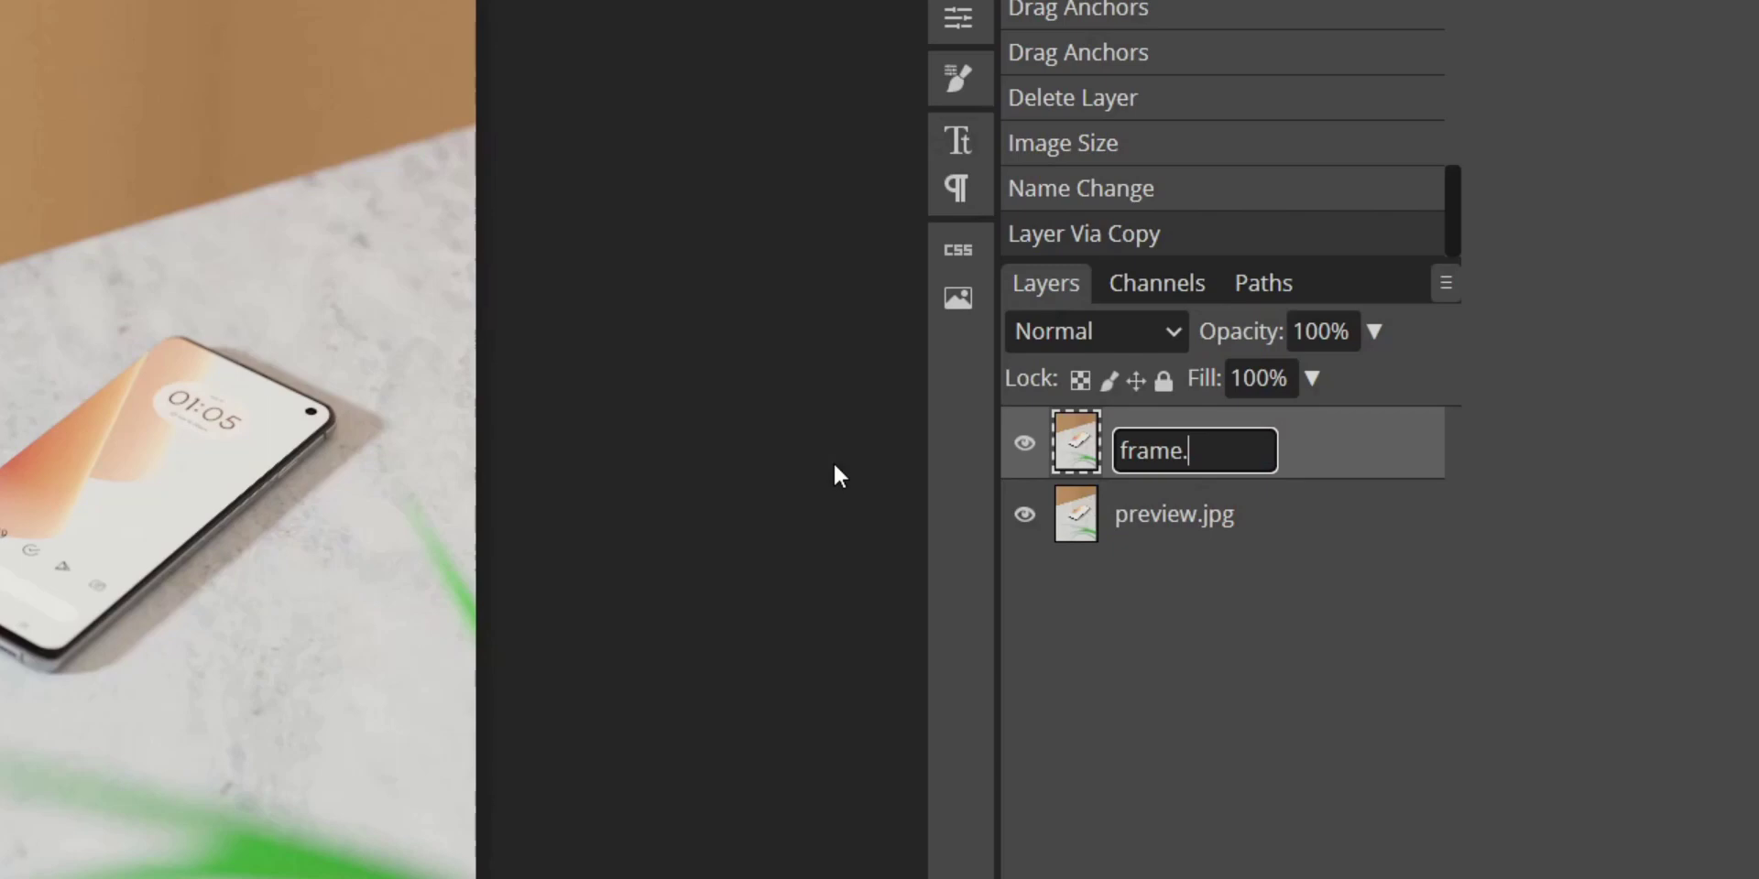
type("png")
key("Return")
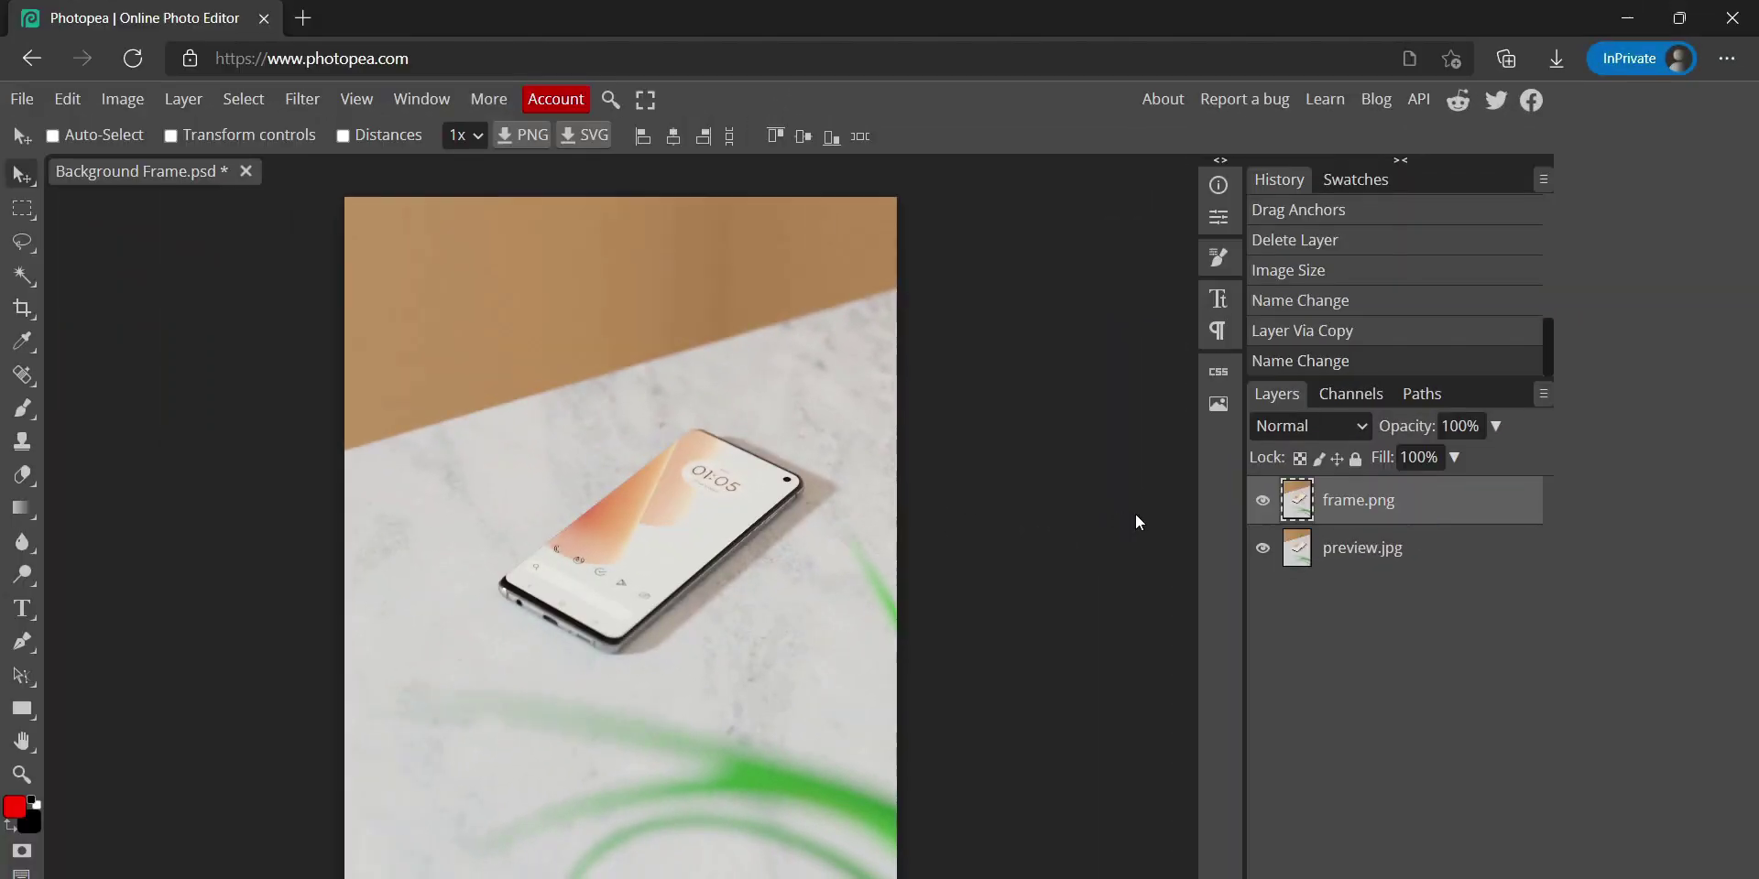
key("ctrl+d")
scroll(678, 568, "up", 6)
Trace the phone's screen outline with the pen, curving anchors around the rounded corners
key("p")
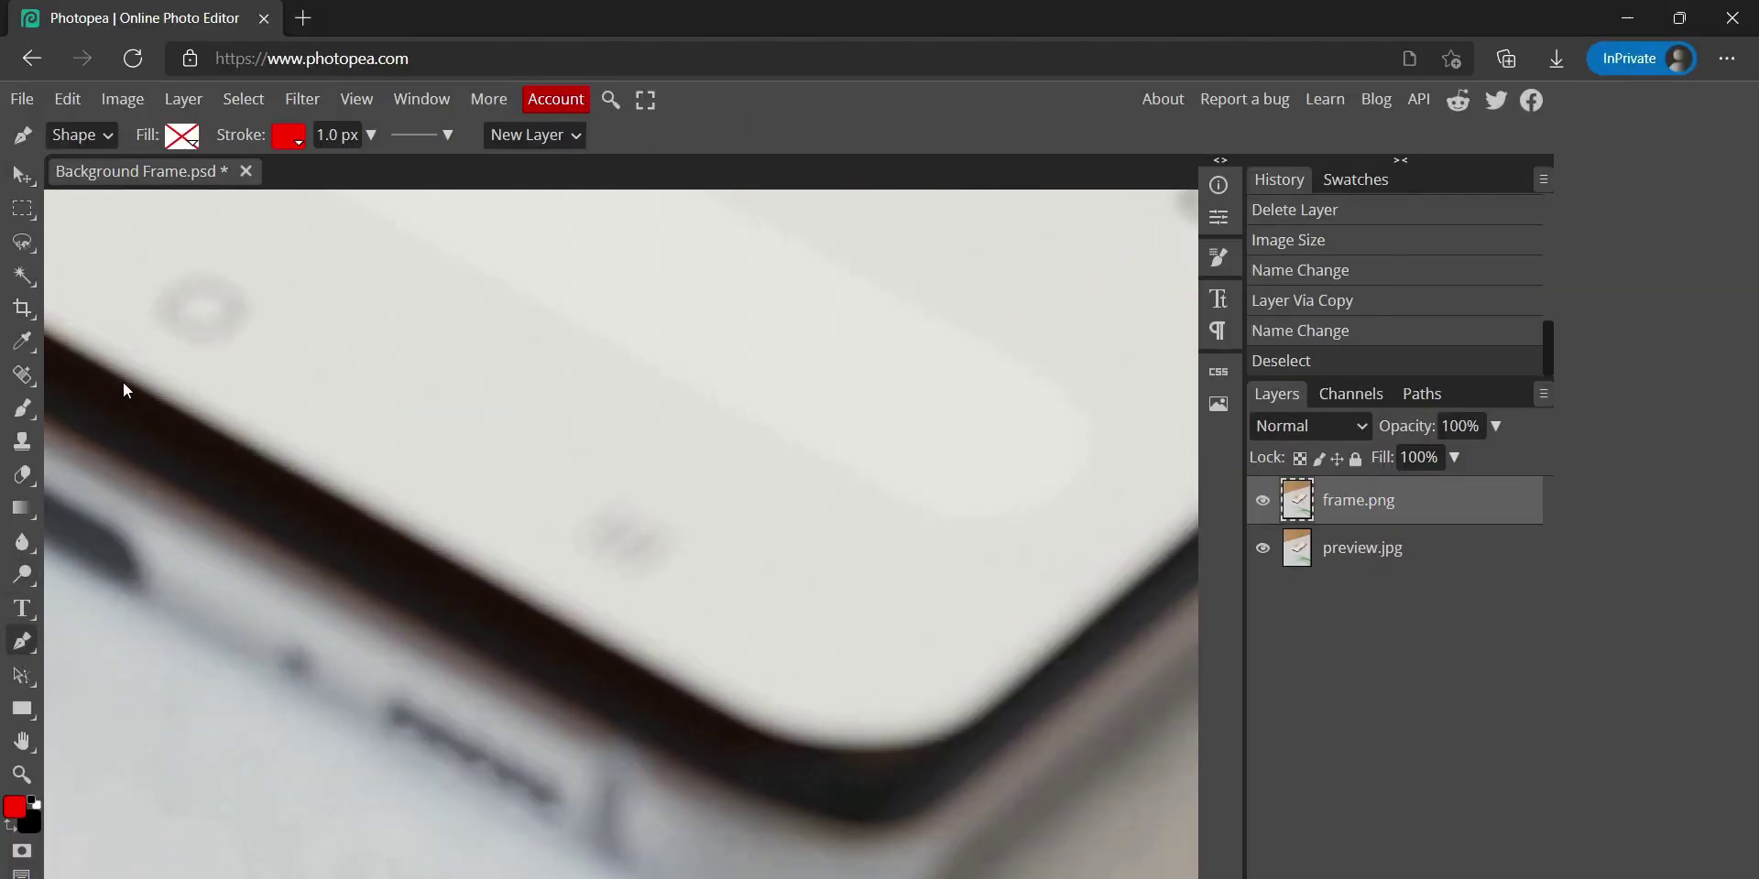
left_click(123, 382)
scroll(430, 550, "right", 3)
left_click(456, 700)
left_click_drag(749, 652, 900, 526)
scroll(782, 628, "down", 5)
scroll(845, 420, "up", 6)
left_click_drag(746, 429, 491, 313)
left_click_drag(366, 302, 719, 384)
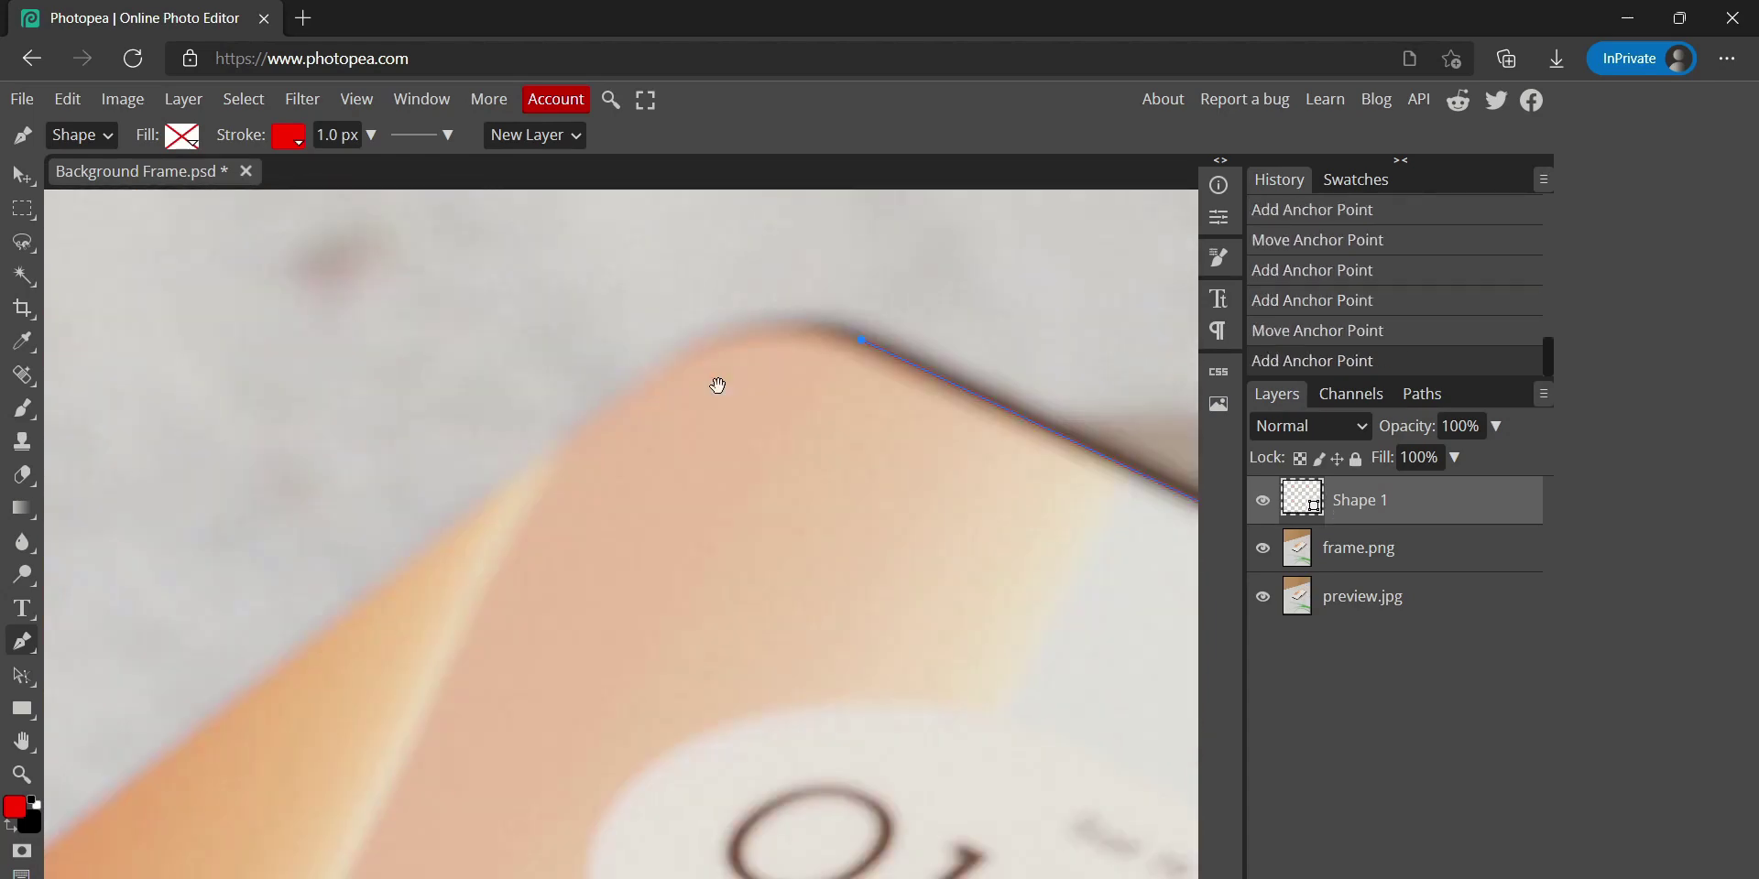
left_click_drag(568, 427, 372, 585)
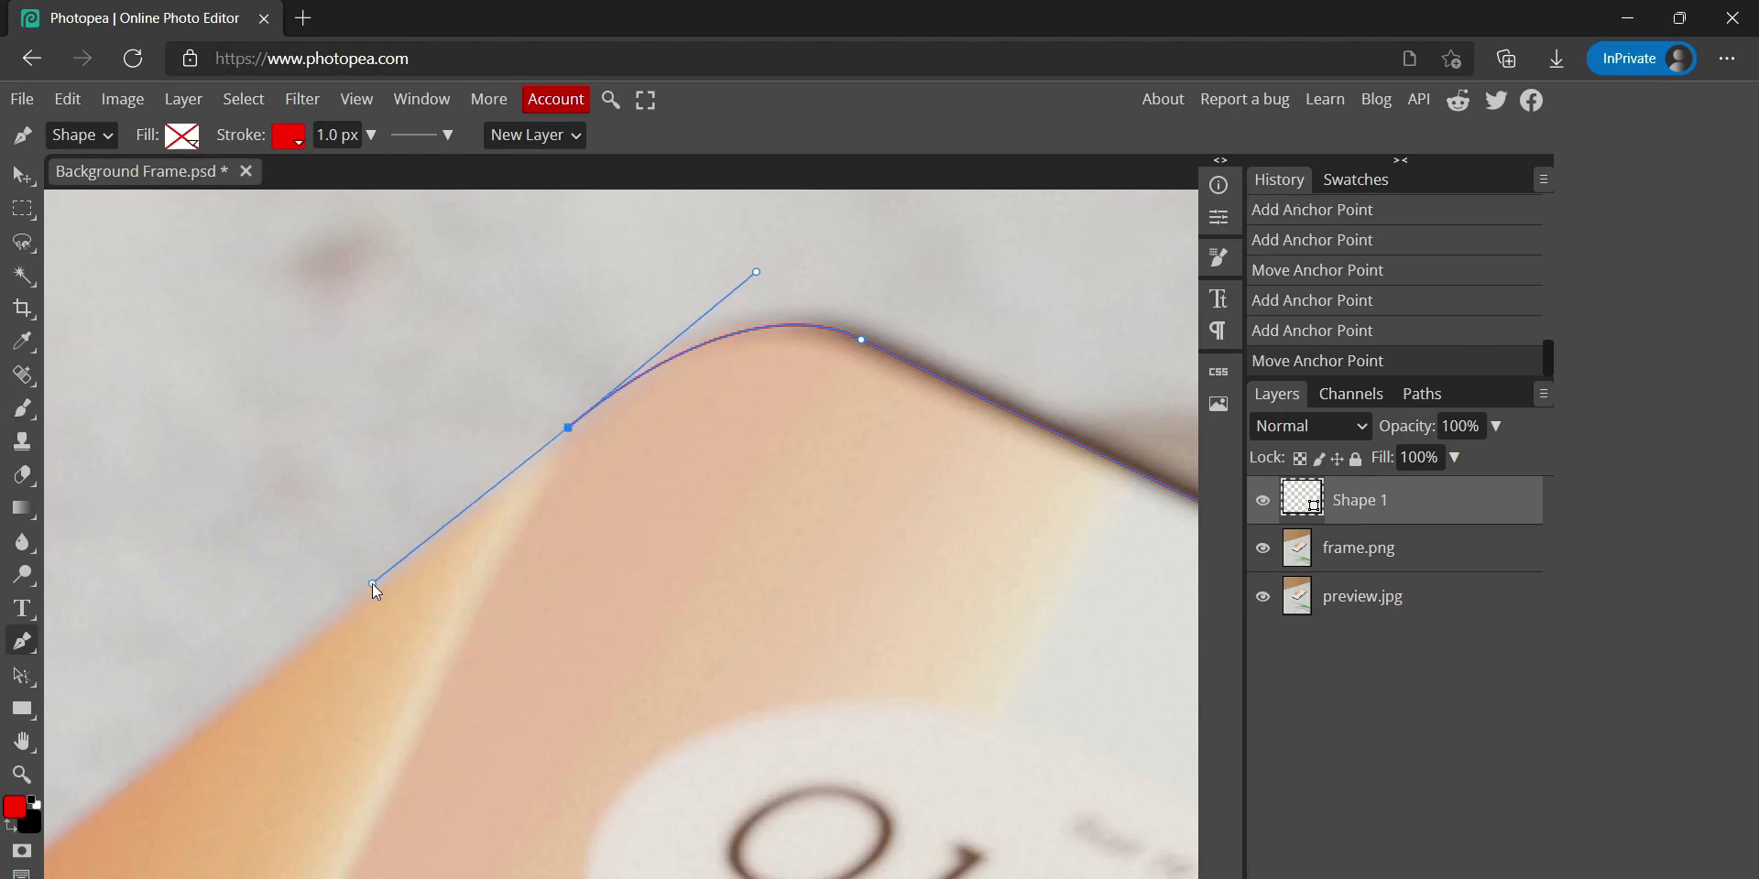
scroll(372, 584, "down", 3)
scroll(420, 634, "up", 3)
left_click(497, 730)
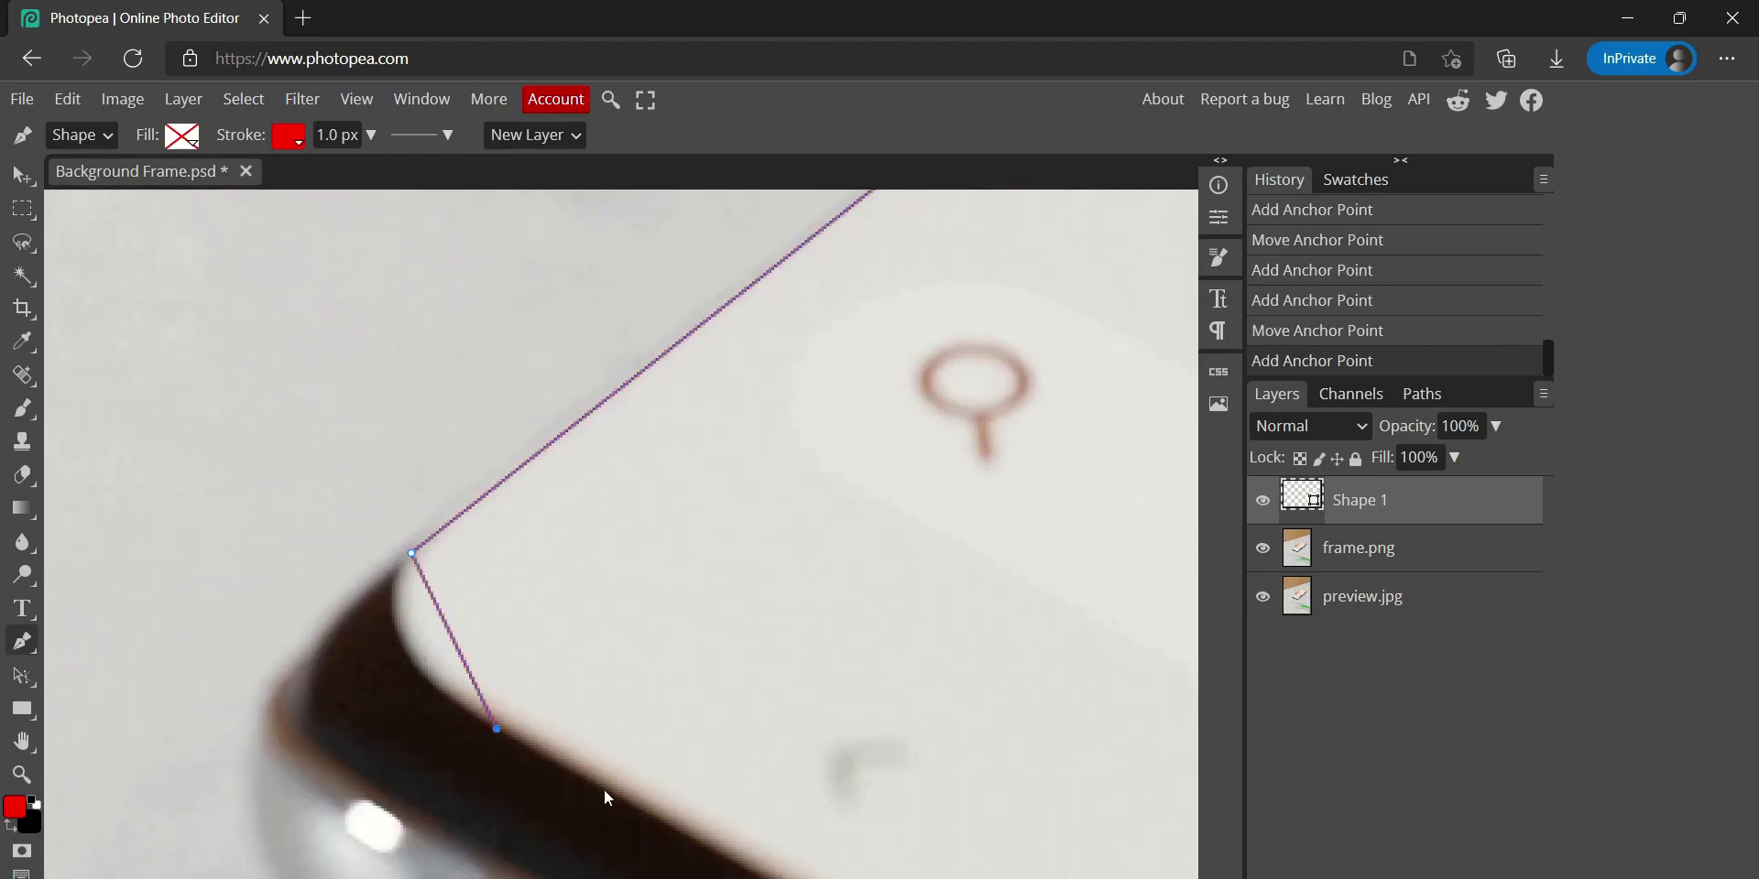
left_click_drag(646, 811, 645, 811)
scroll(645, 812, "down", 5)
scroll(645, 812, "right", 5)
left_click(646, 644)
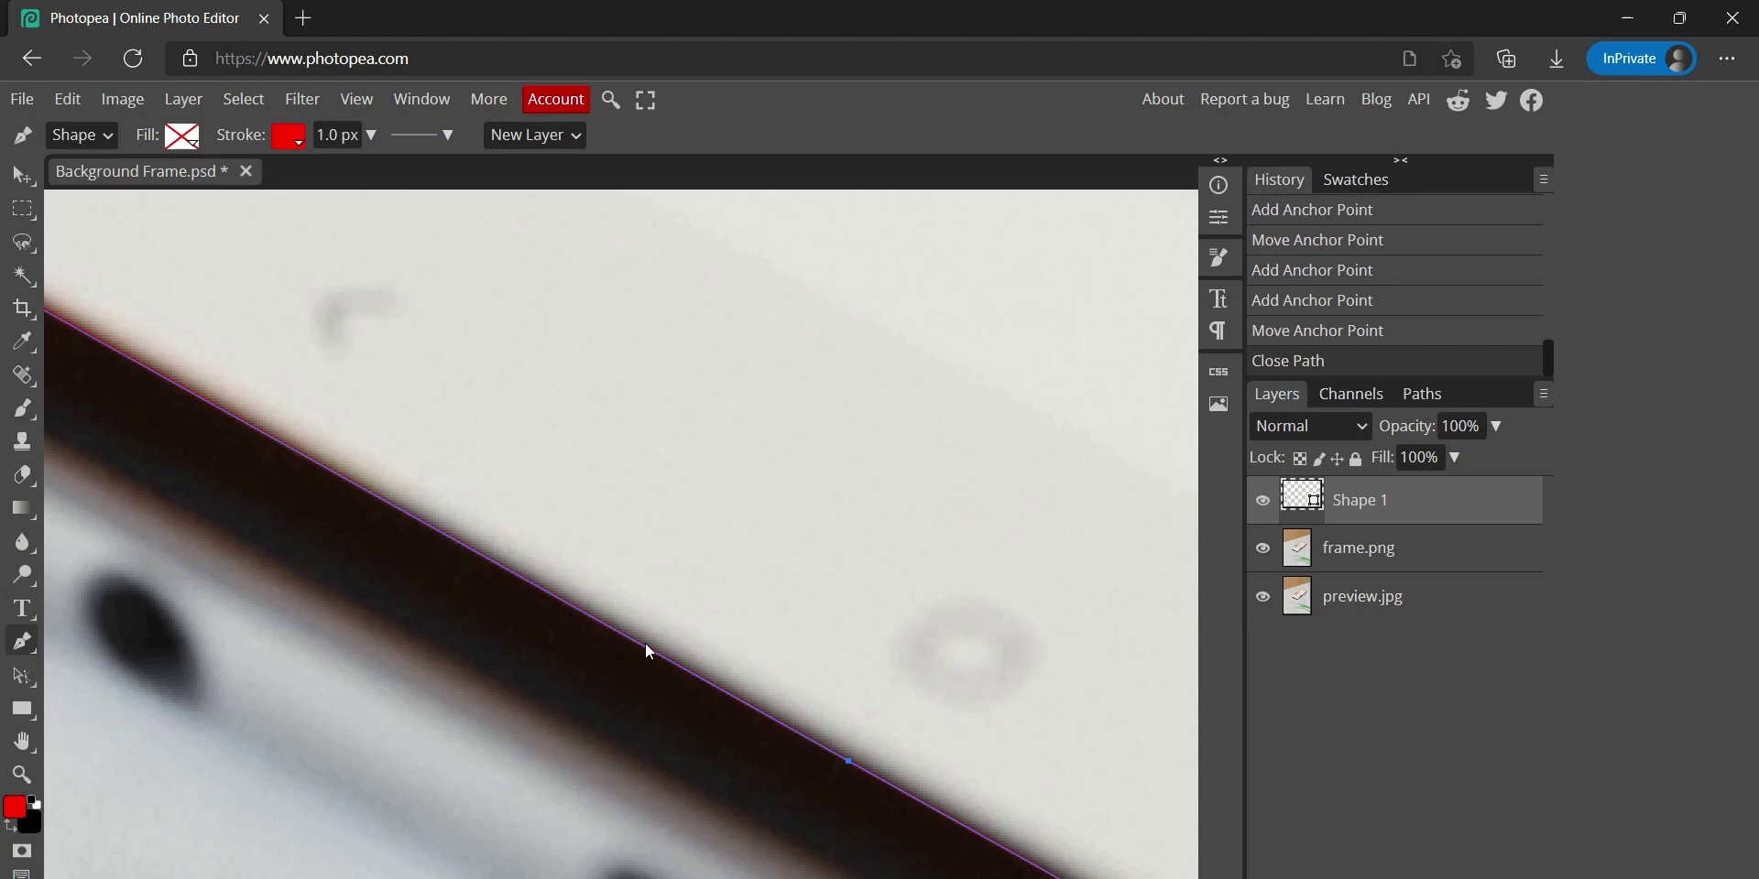
scroll(645, 643, "down", 3)
Load the outline as a selection, delete the shape, then try a mask and undo it
left_click(1301, 499, "ctrl")
key("Delete")
scroll(823, 586, "up", 3)
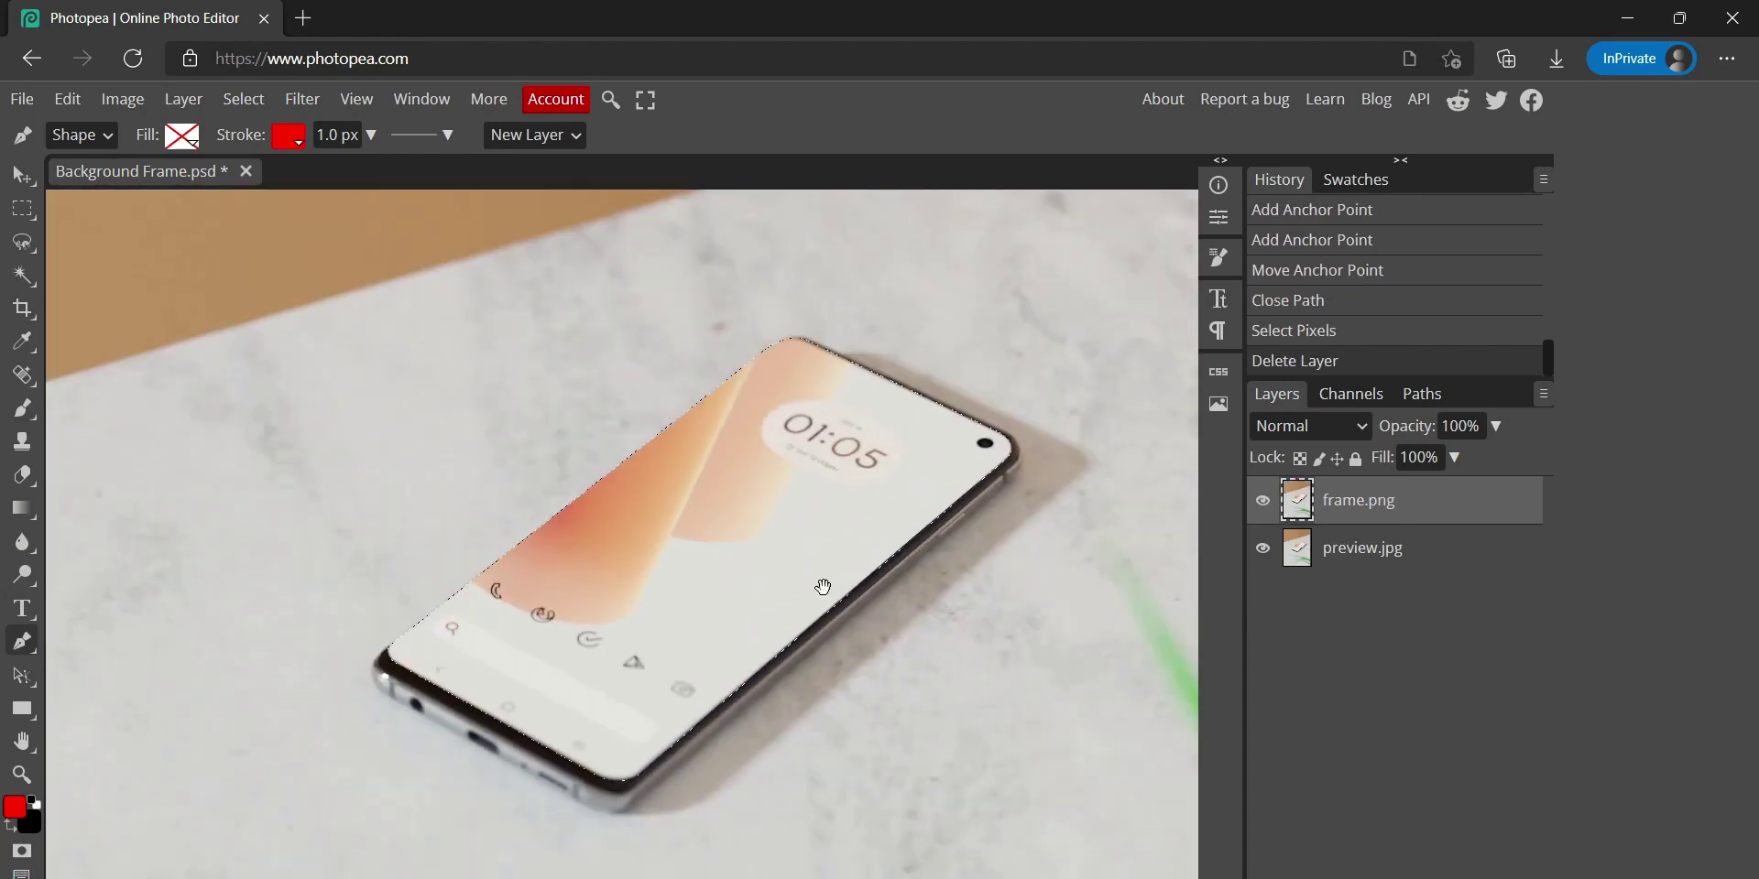
left_click_drag(823, 586, 771, 583)
left_click(1262, 548)
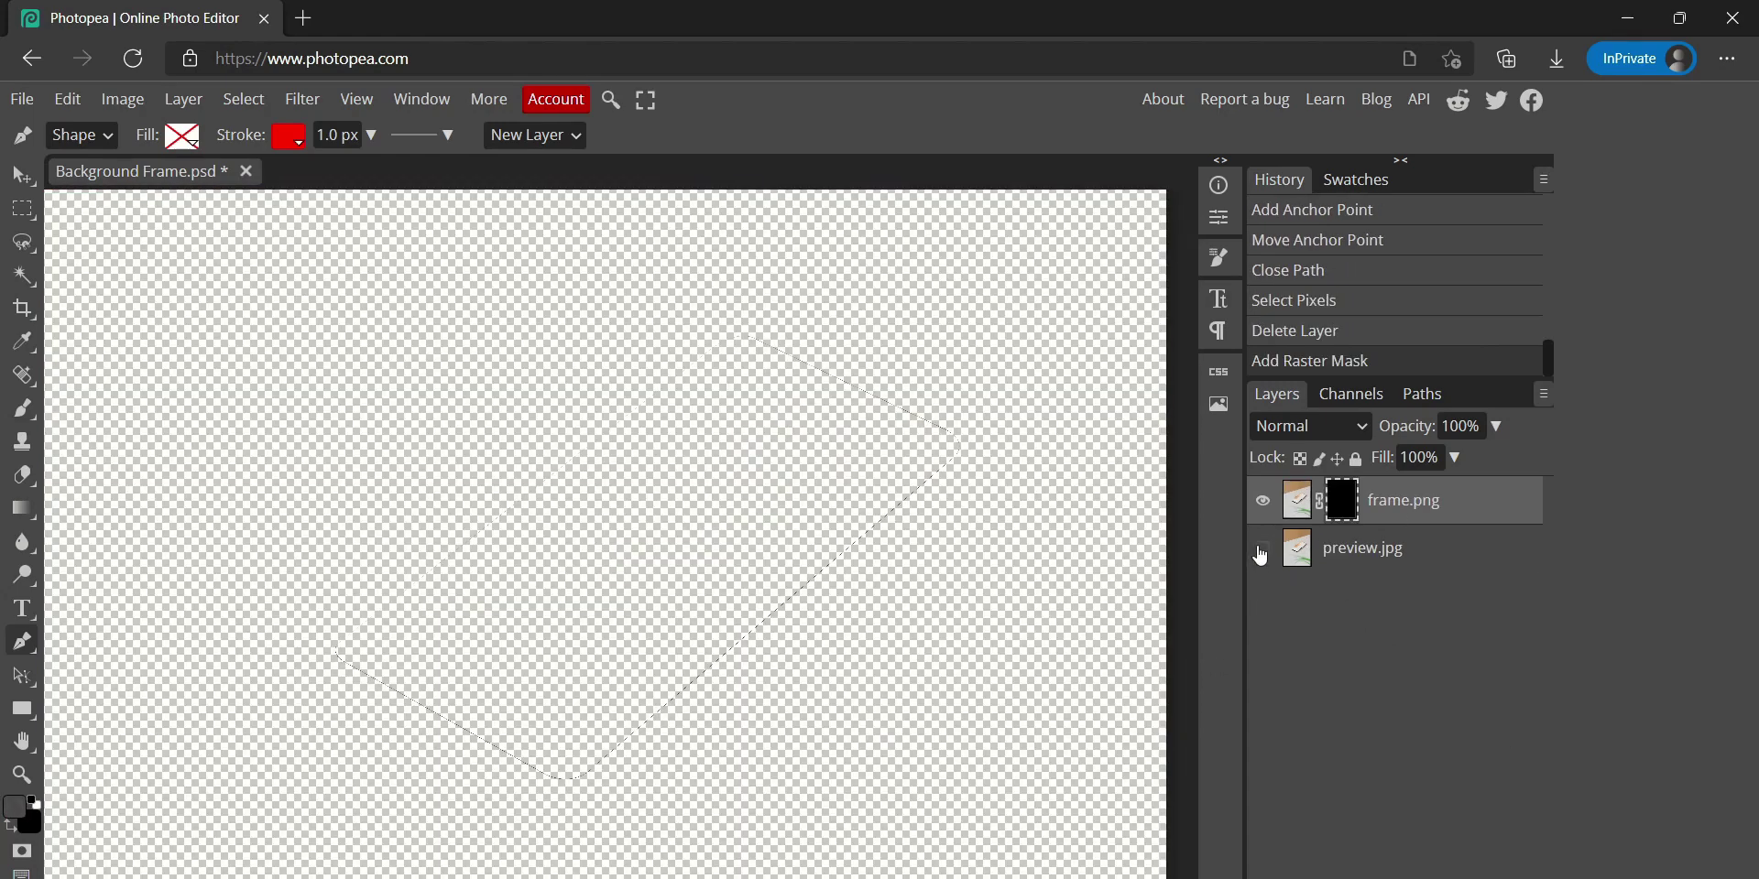
left_click(1263, 548)
key("ctrl+z")
key("ctrl+z")
Give the outline shape a solid fill, reload it as a selection, and delete the shape layer
left_click(181, 135)
left_click(283, 178)
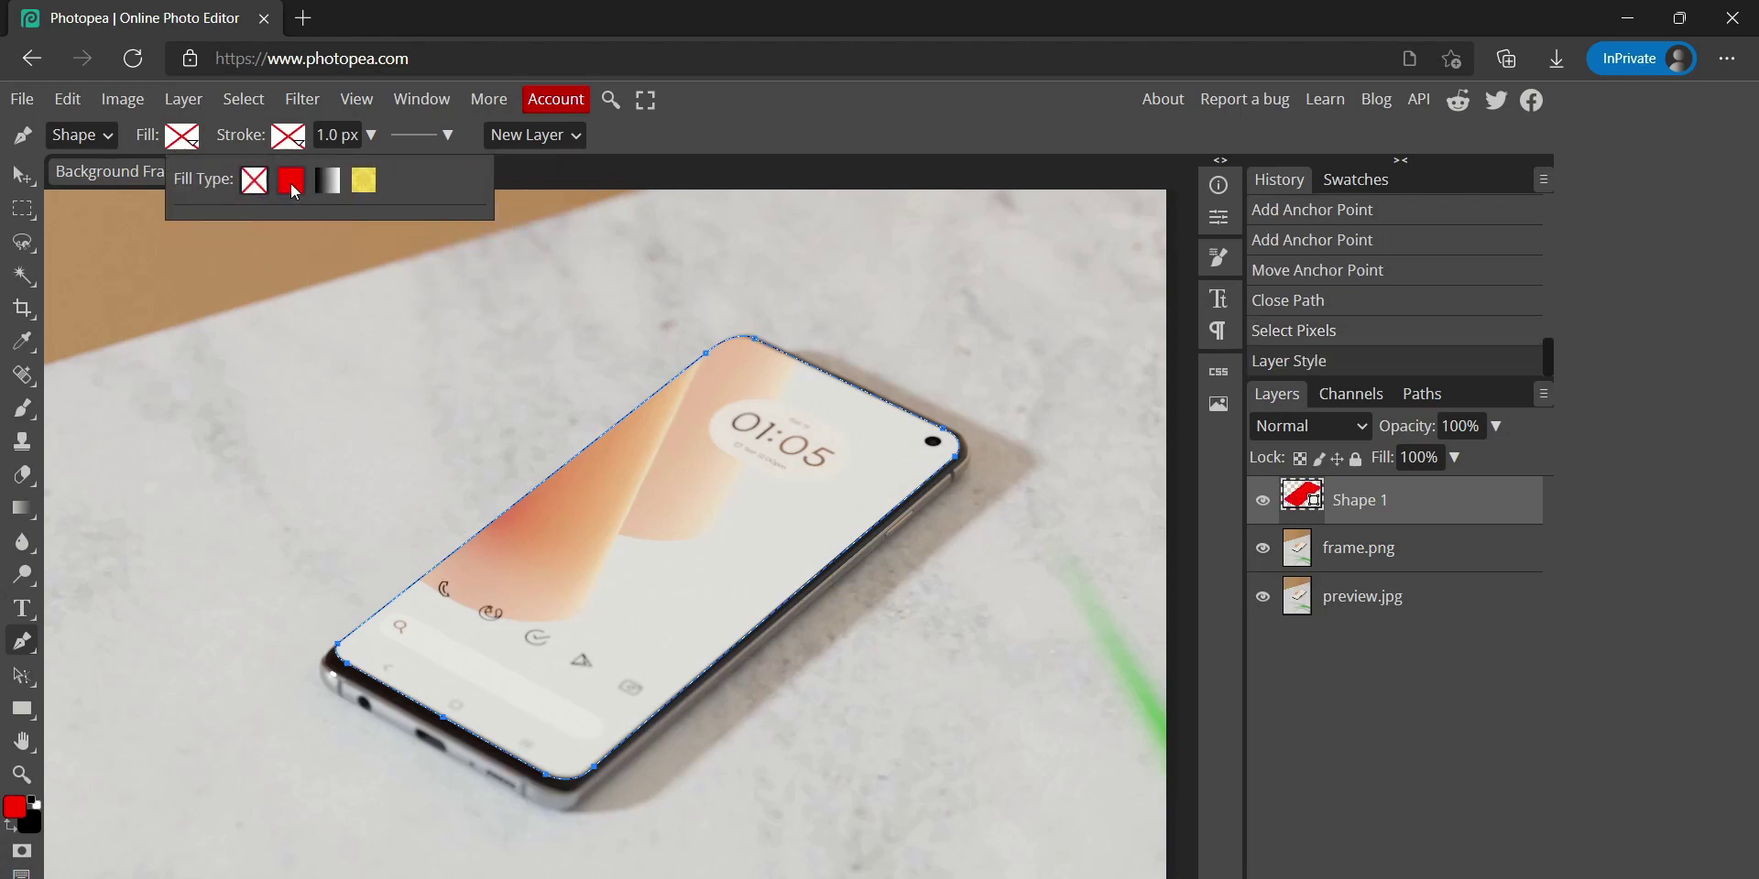
left_click(1301, 499, "ctrl")
key("v")
key("ctrl+d")
left_click(1301, 499, "ctrl")
key("Delete")
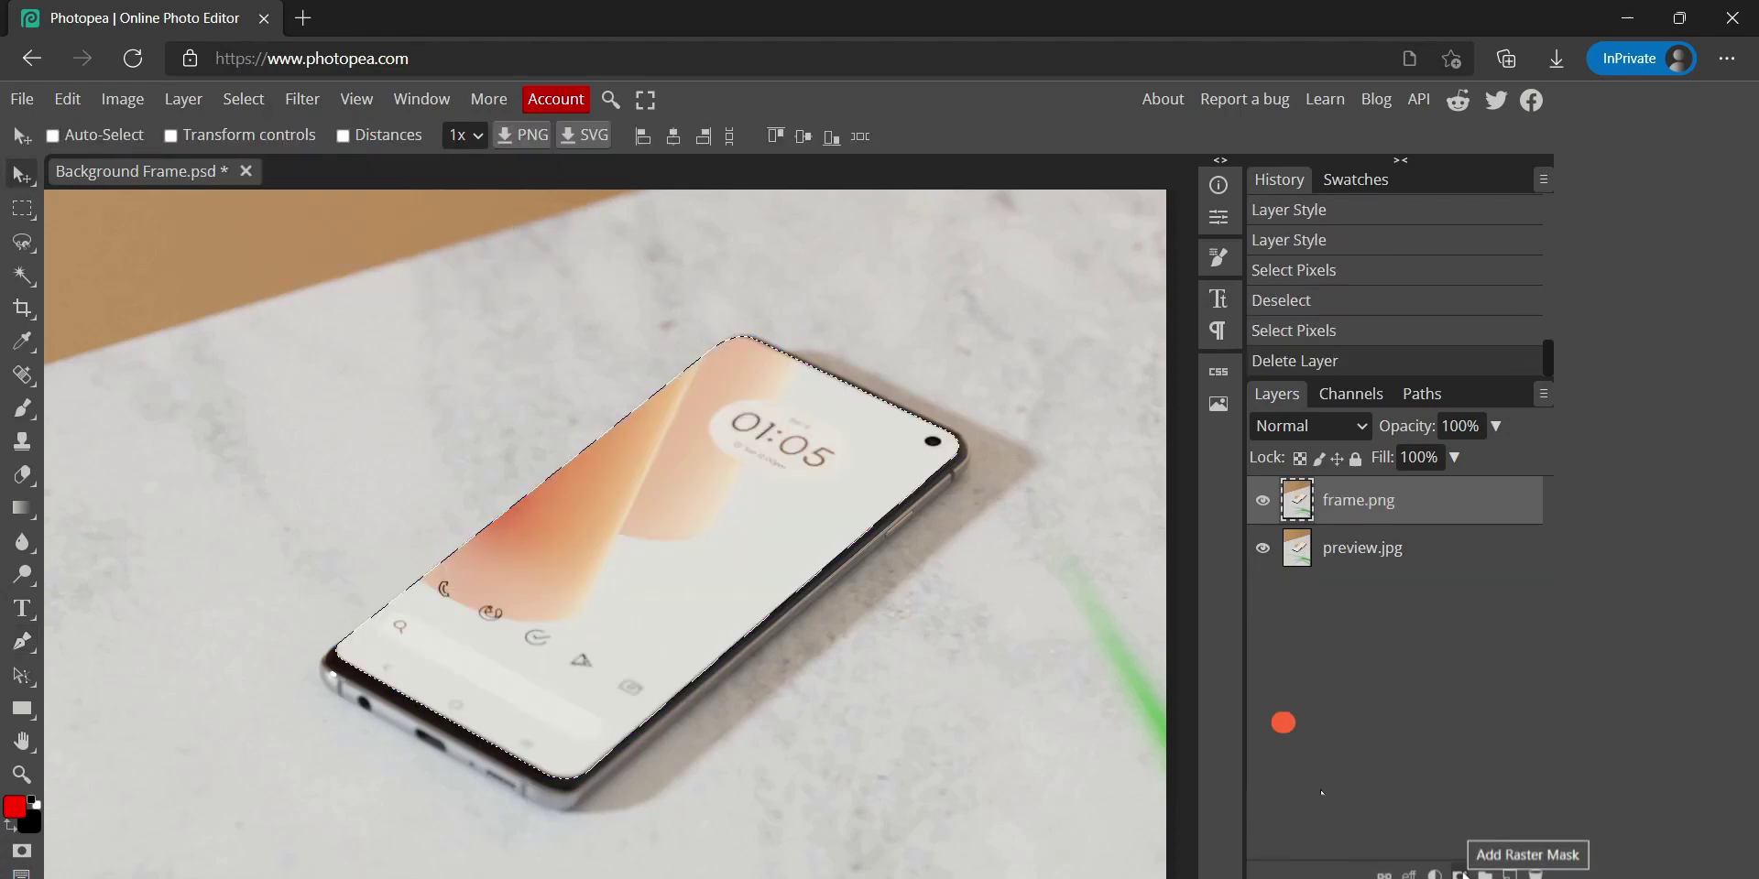
Add a raster mask to frame.png from the screen selection, hide preview.jpg, and invert the mask
left_click(1462, 864)
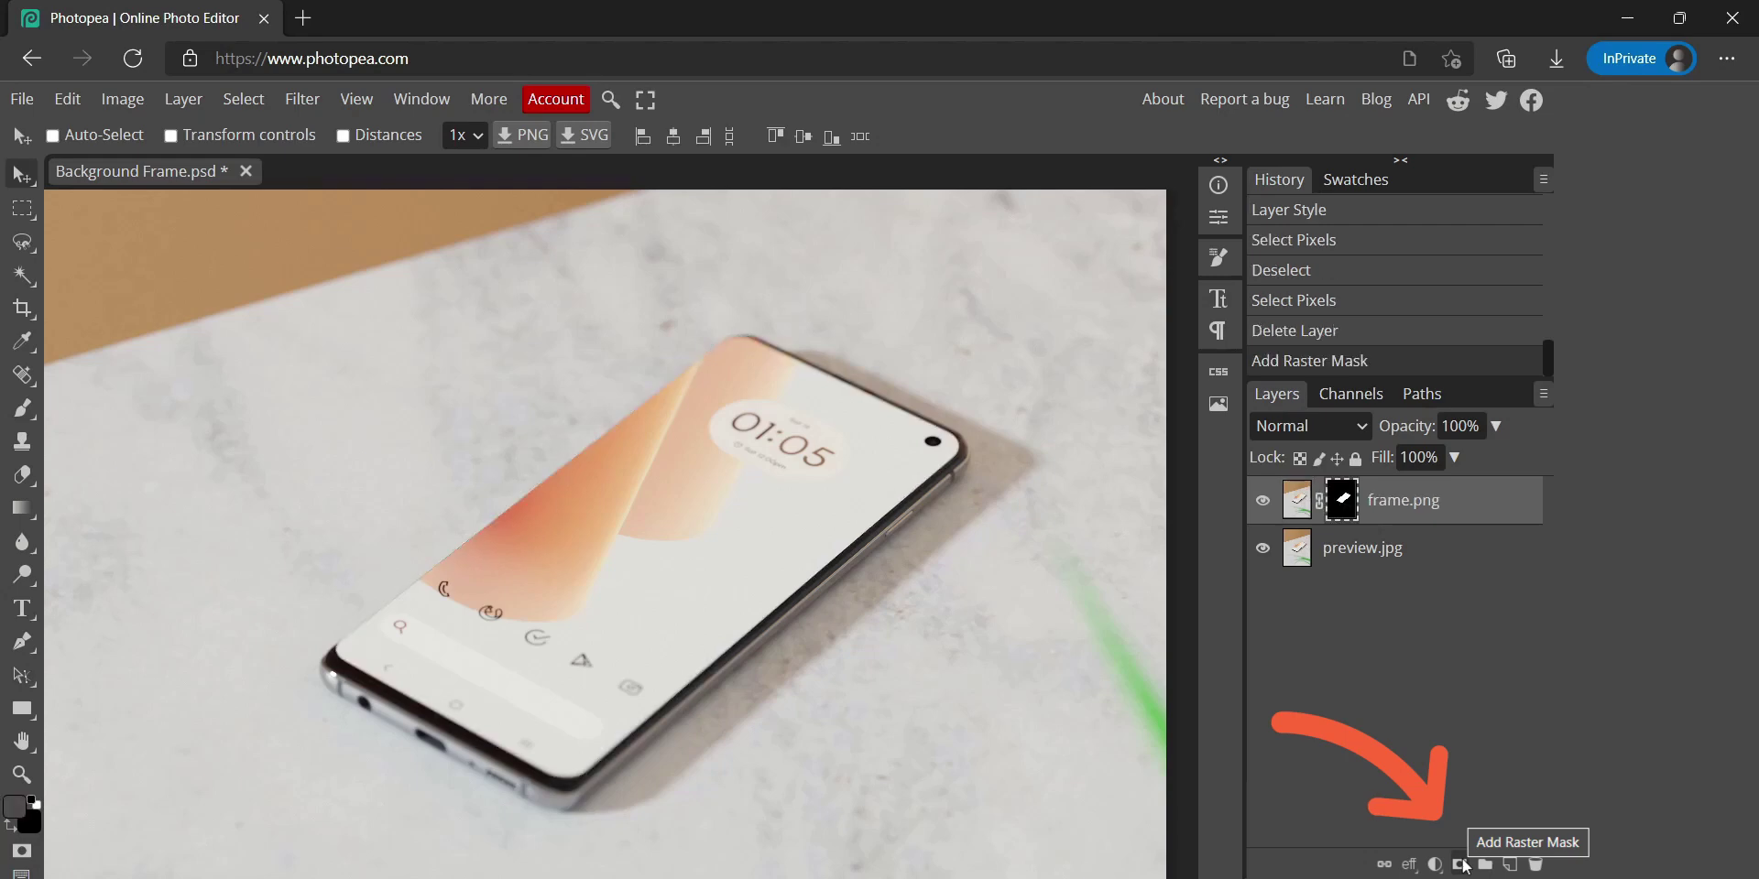
left_click(1261, 549)
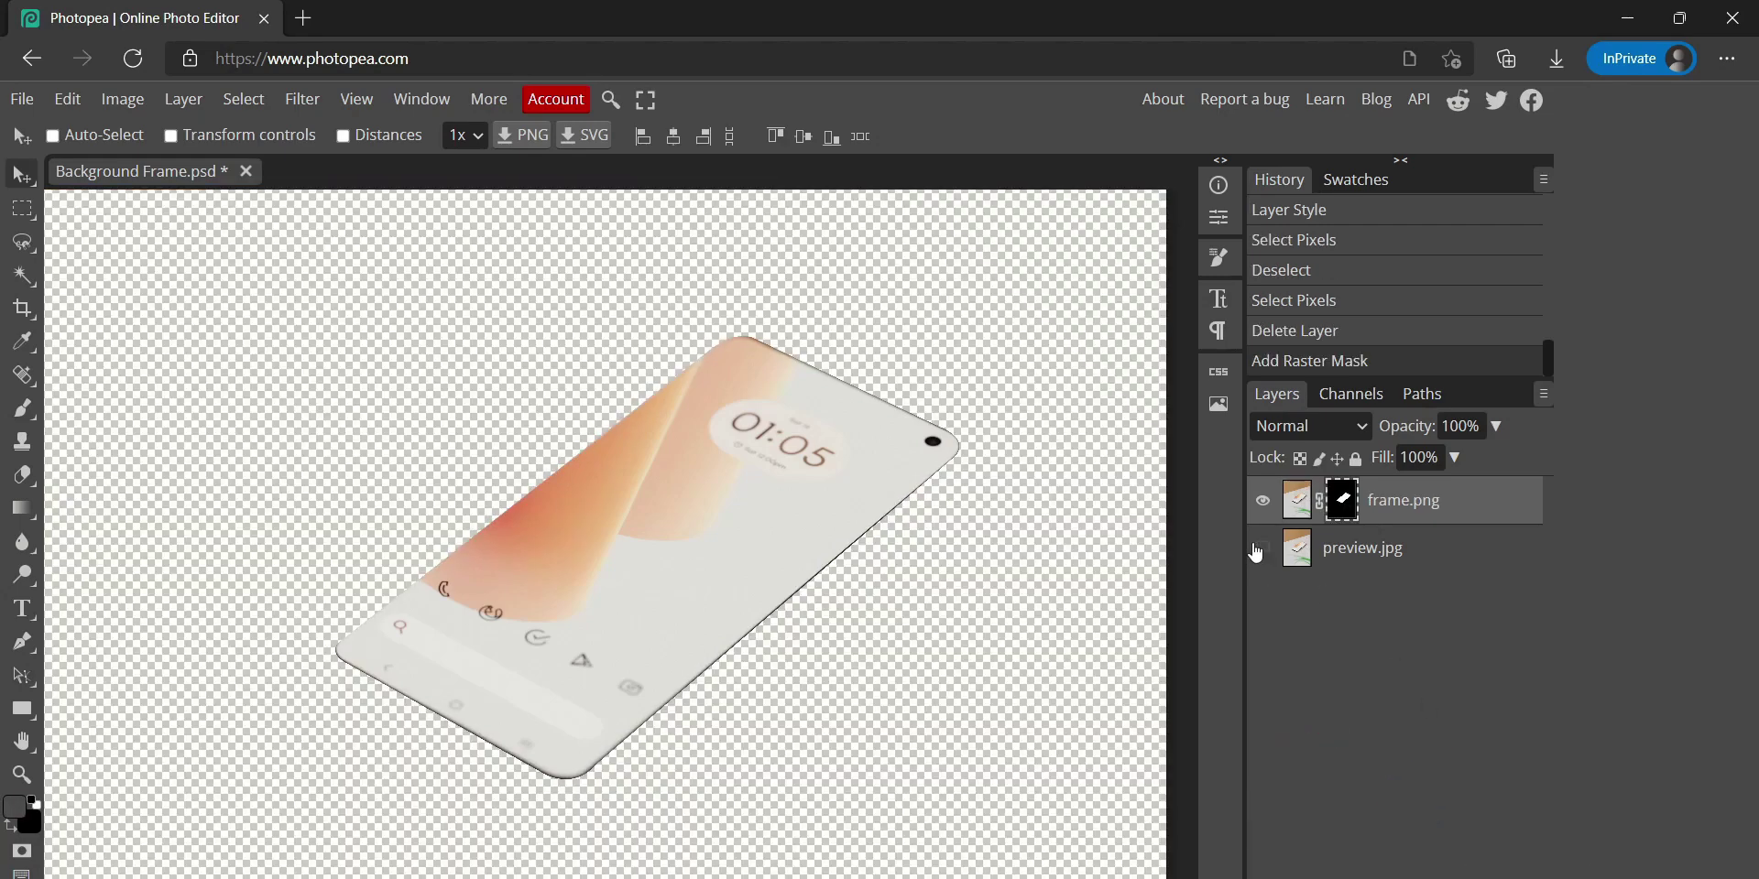
scroll(675, 568, "down", 3)
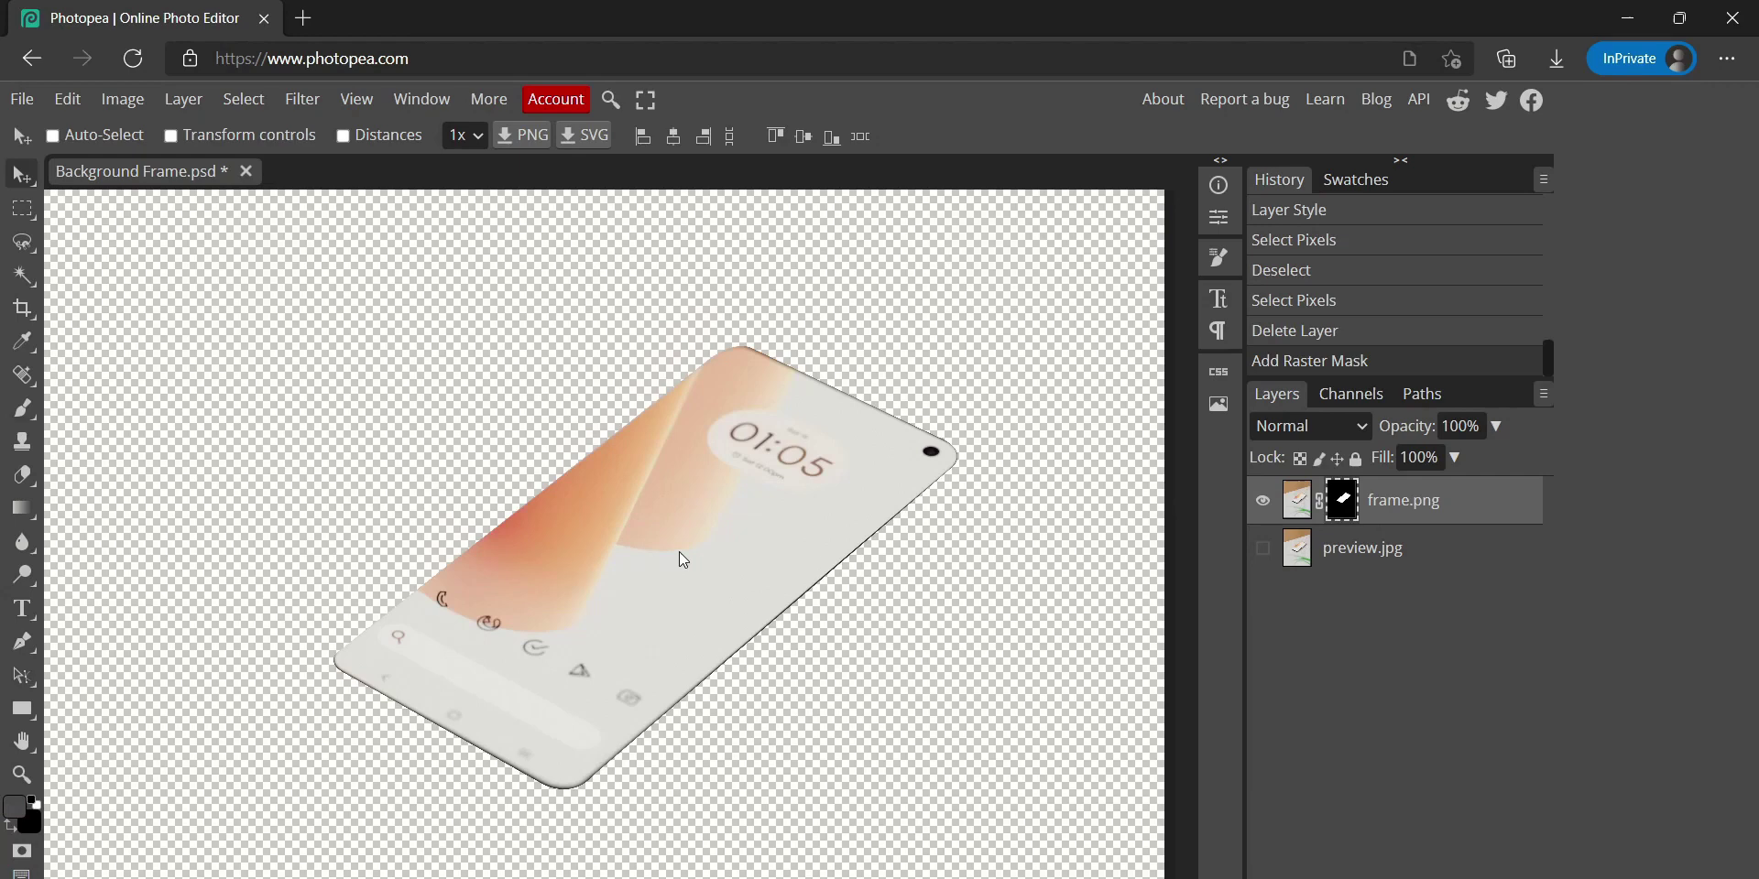
key("ctrl+0")
key("ctrl+i")
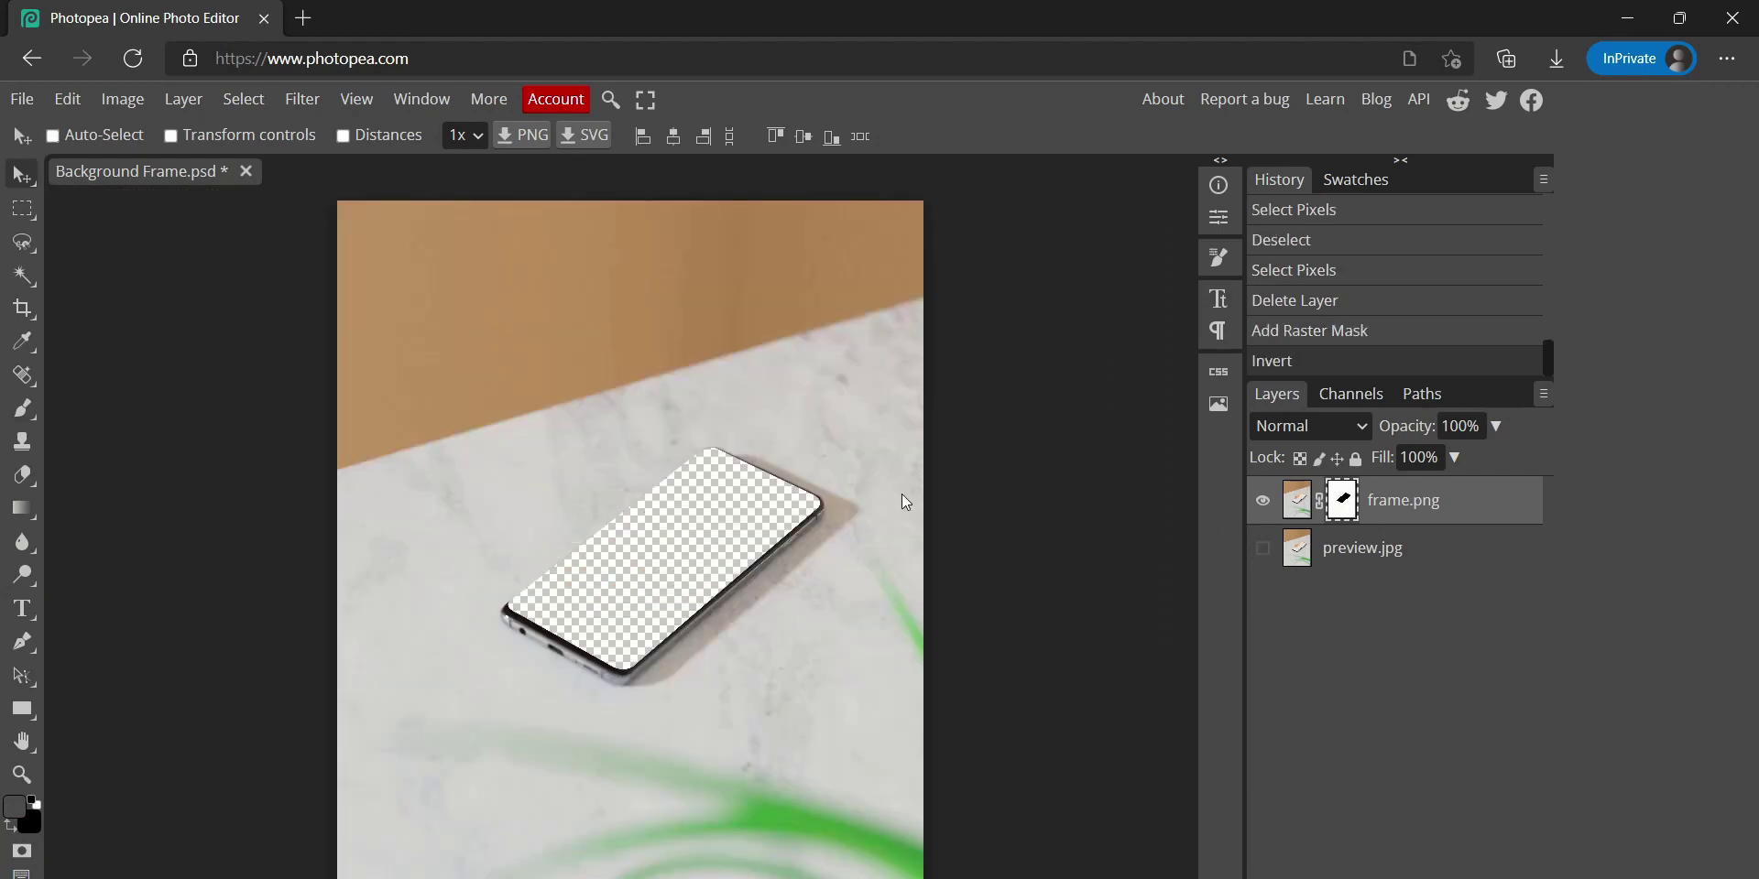
scroll(667, 560, "up", 5)
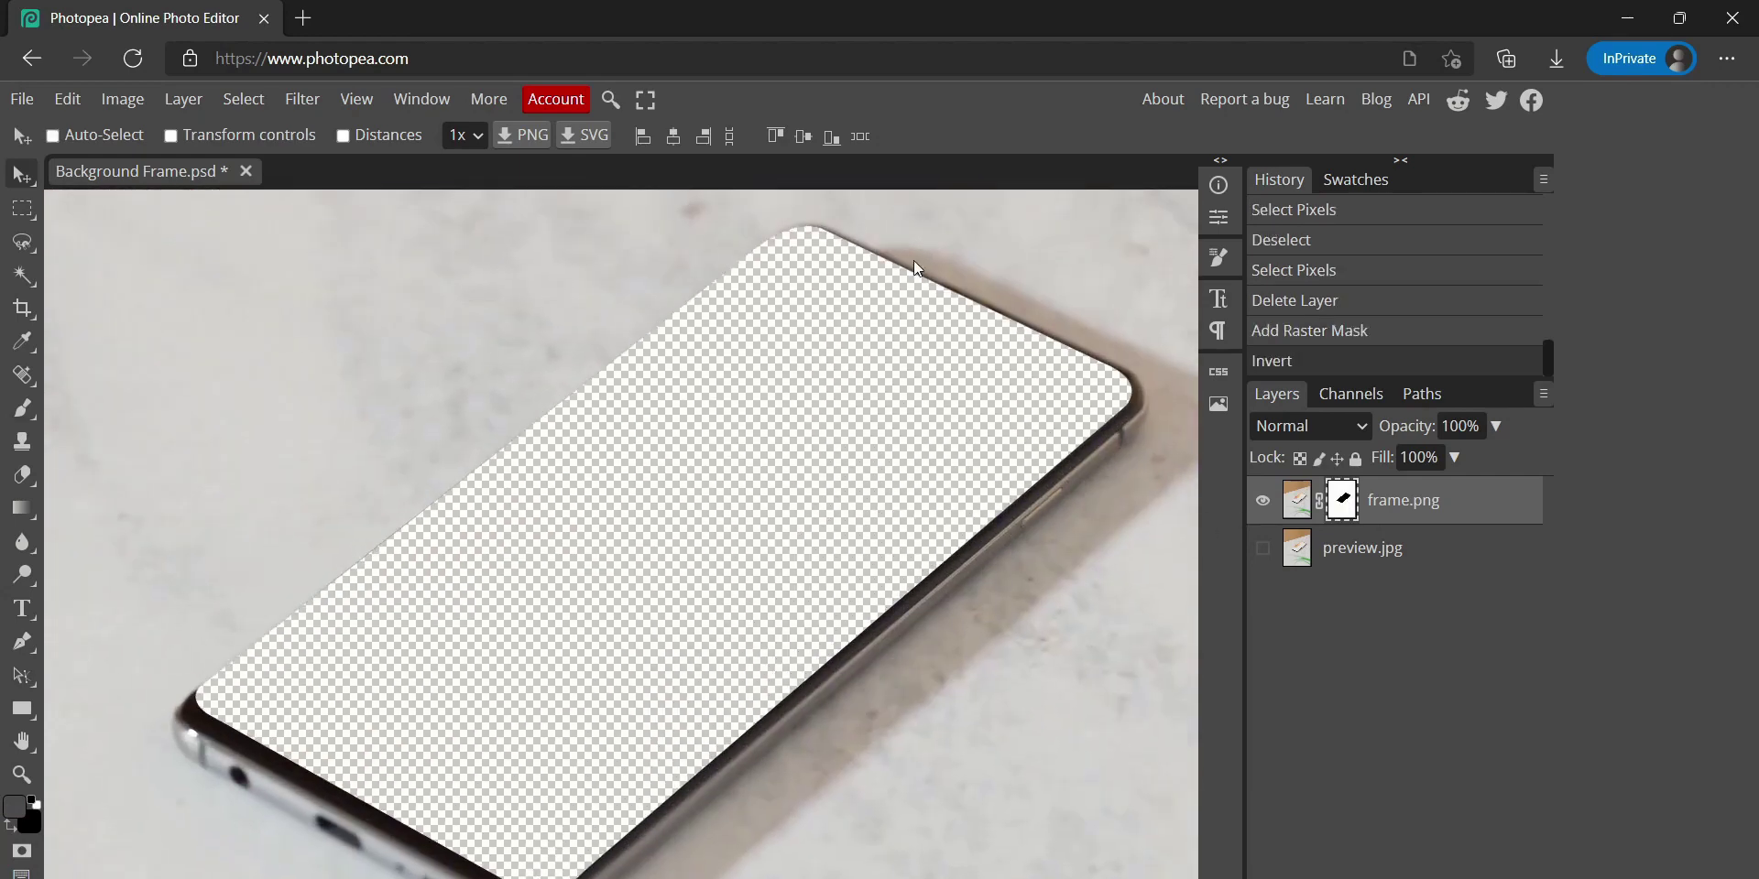
scroll(914, 261, "down", 4)
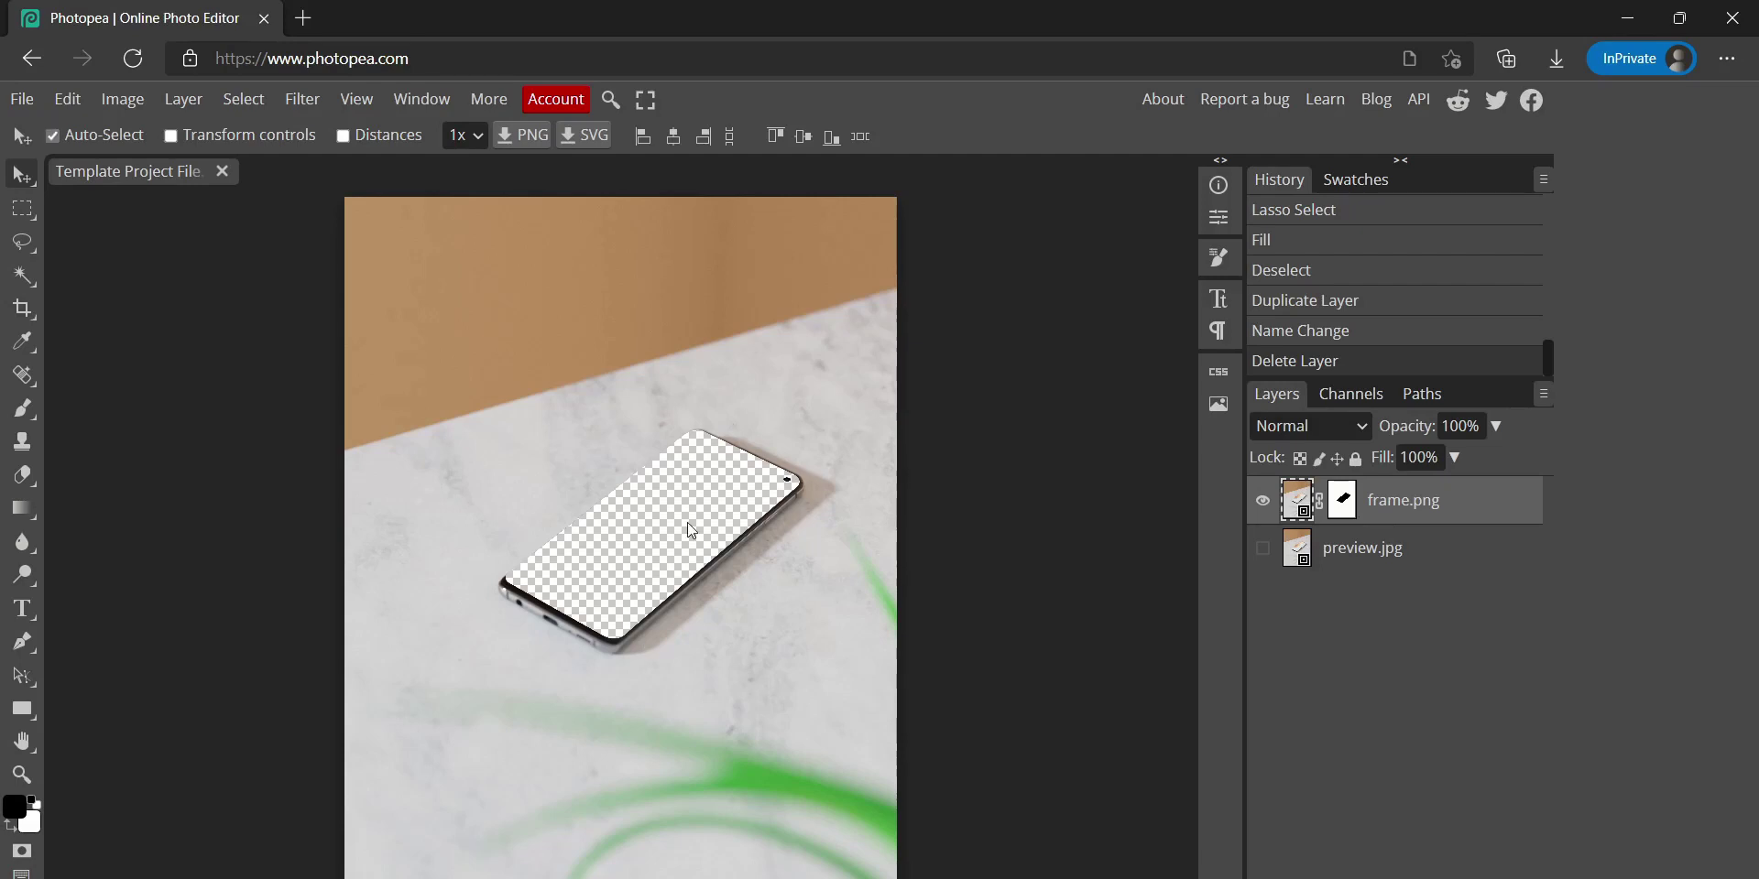
Duplicate the masked frame.png layer and rename the copy to glare.png
scroll(689, 524, "up", 5)
left_click_drag(992, 269, 705, 696)
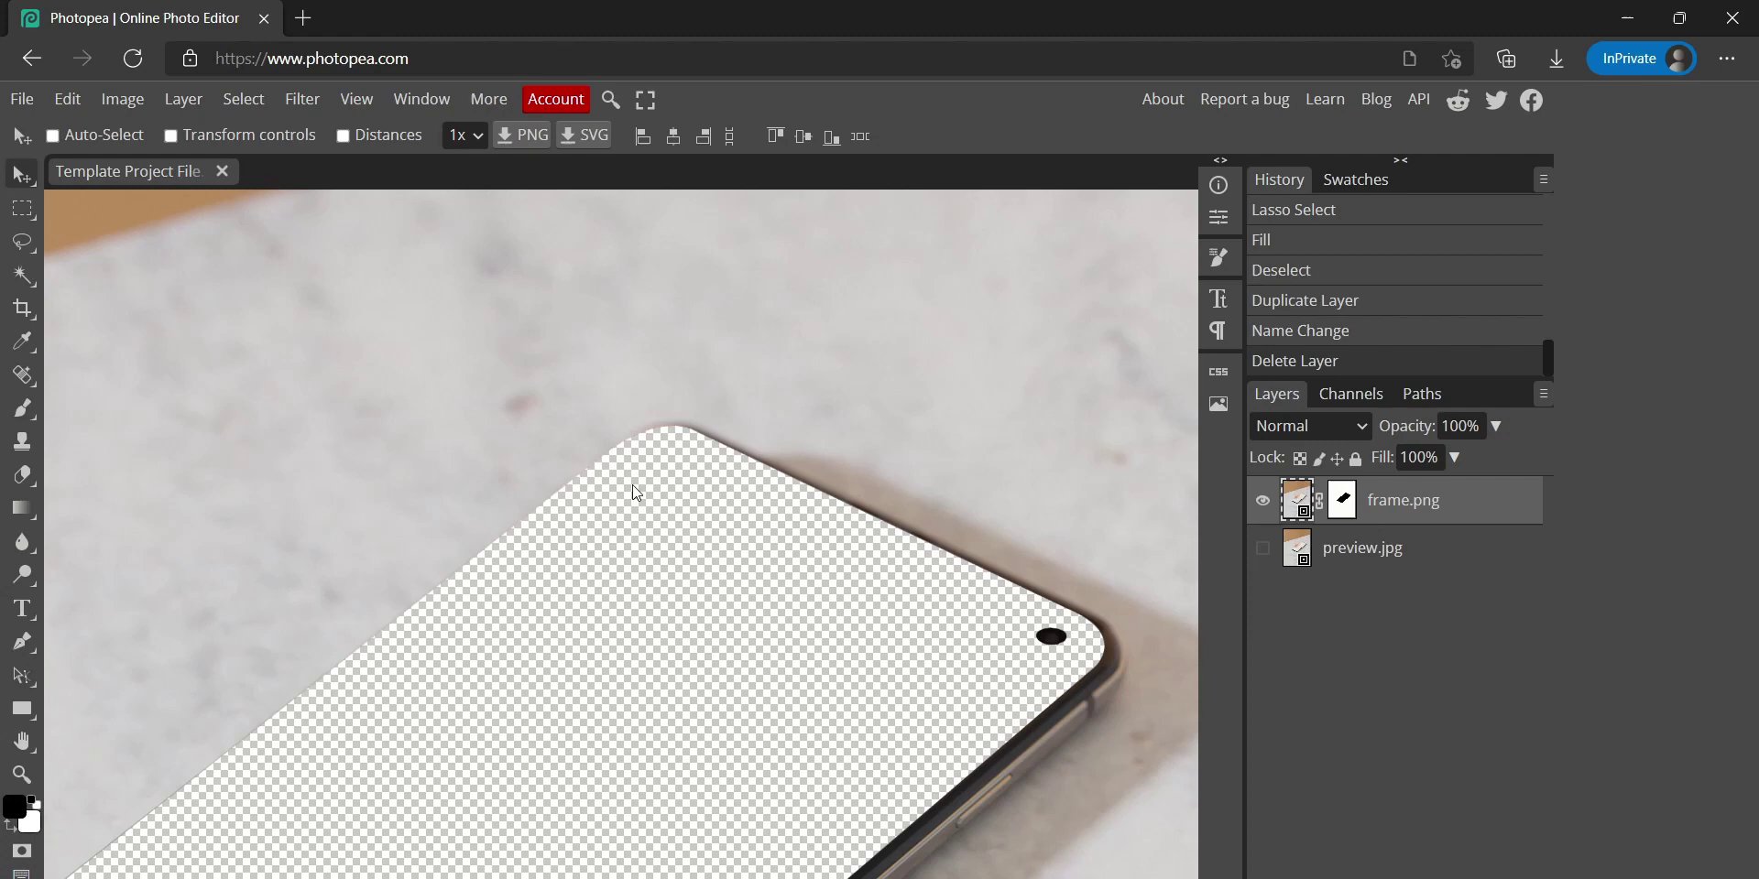
scroll(785, 494, "down", 2)
scroll(785, 495, "right", 2)
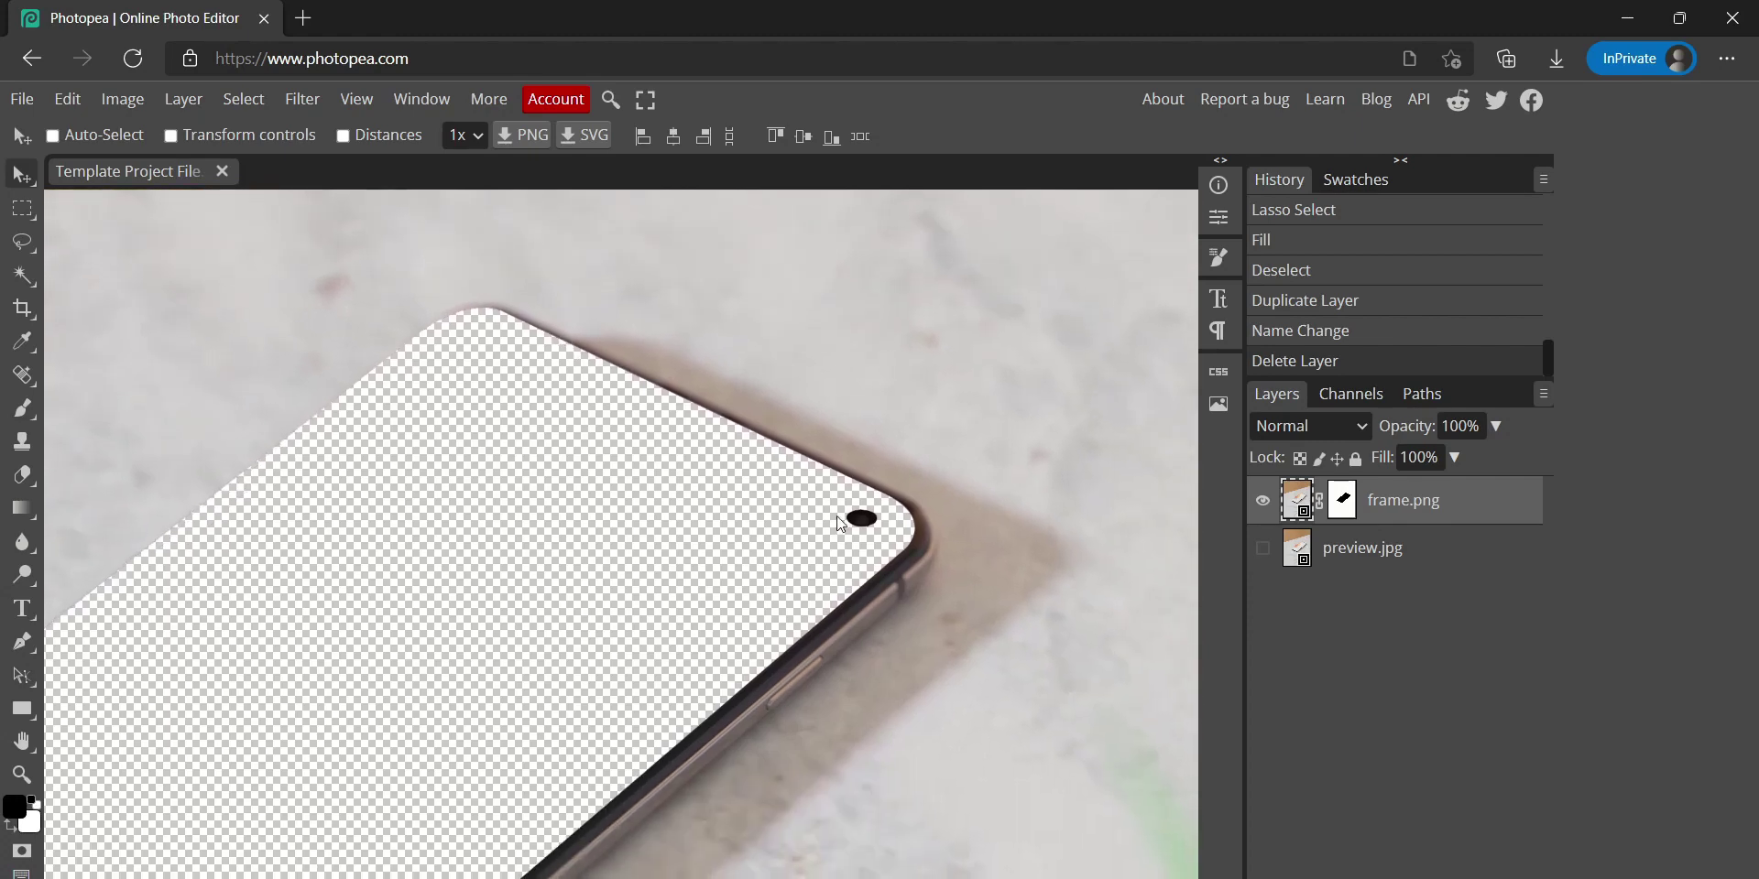
key("ctrl+0")
key("ctrl+j")
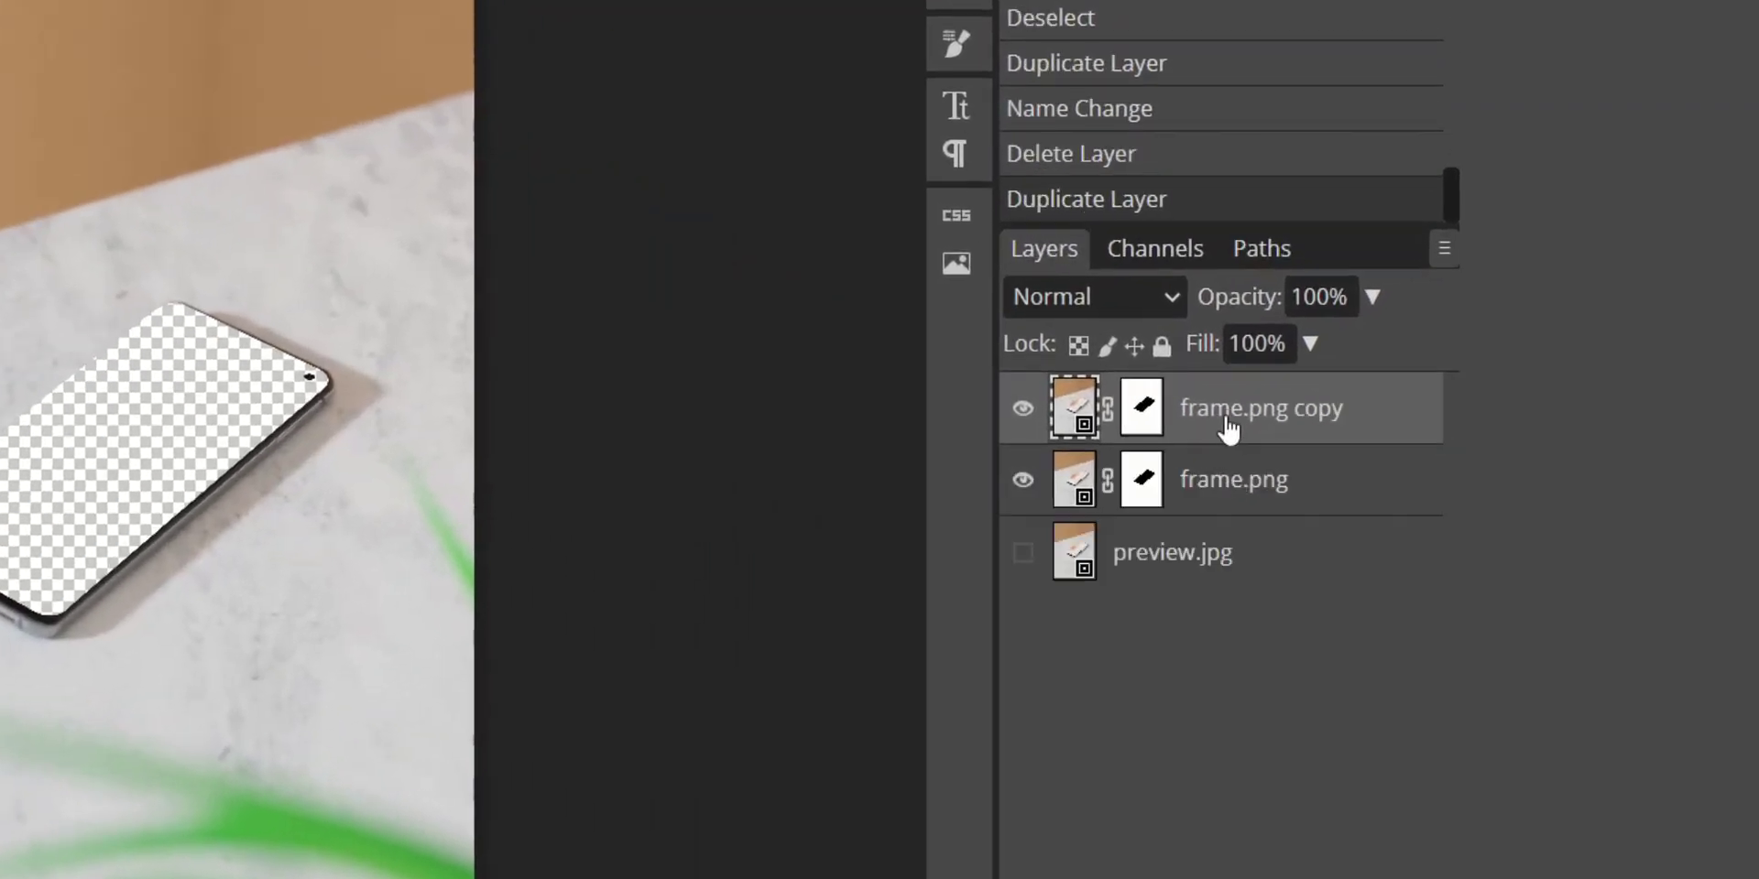
double_click(1228, 427)
type("glare.png")
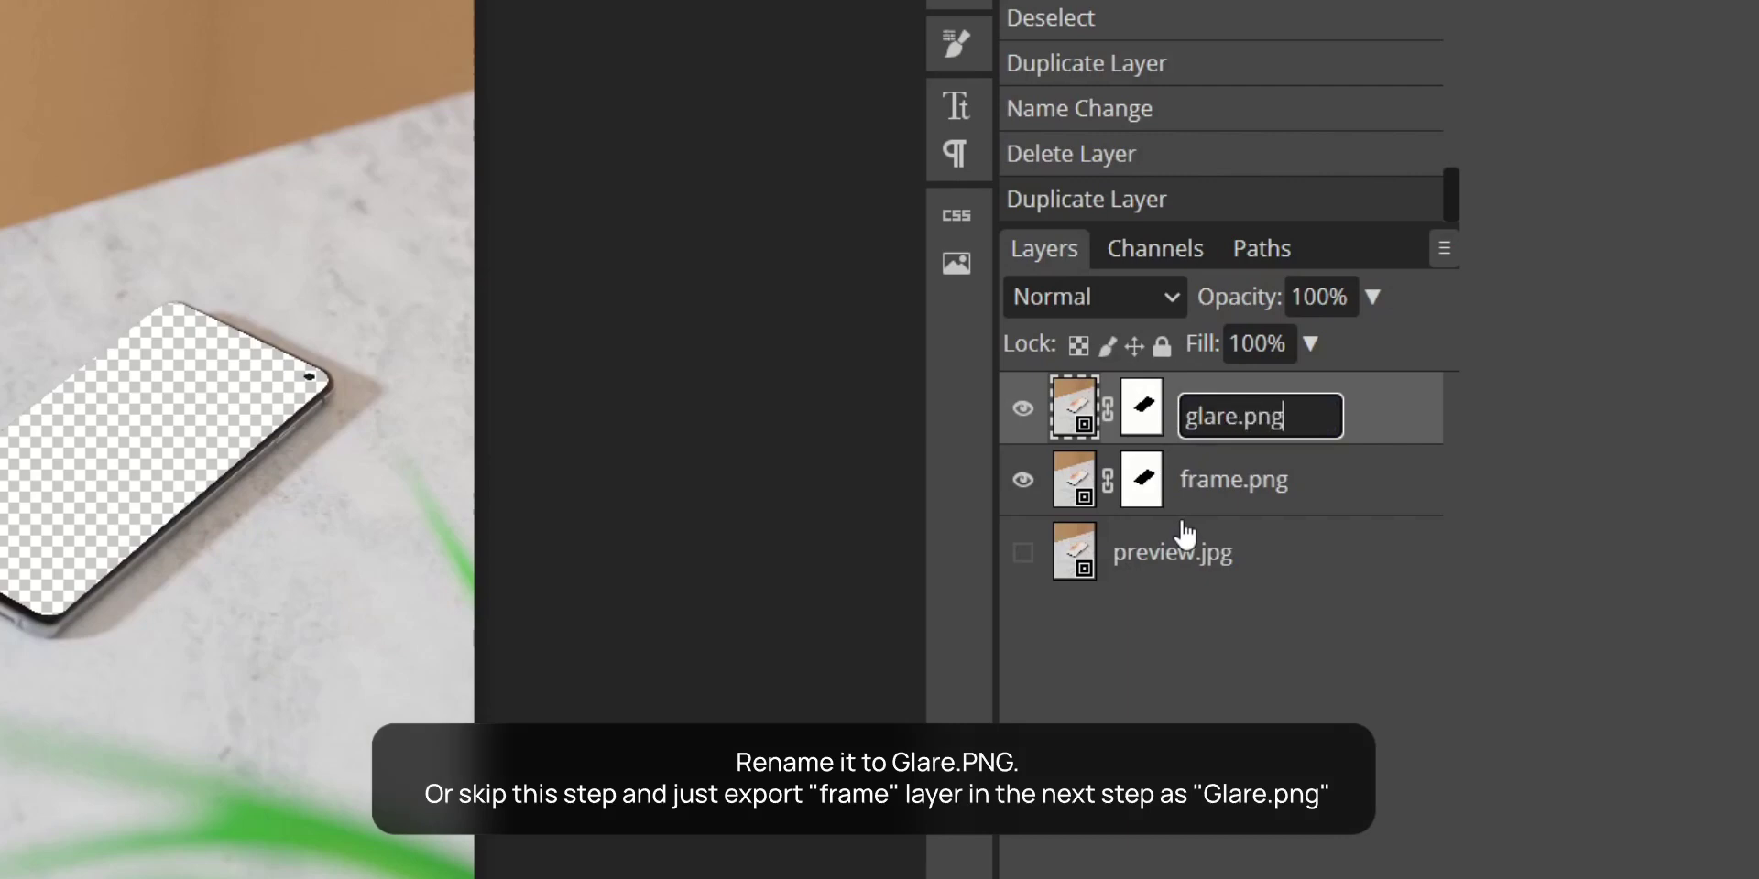
key("Return")
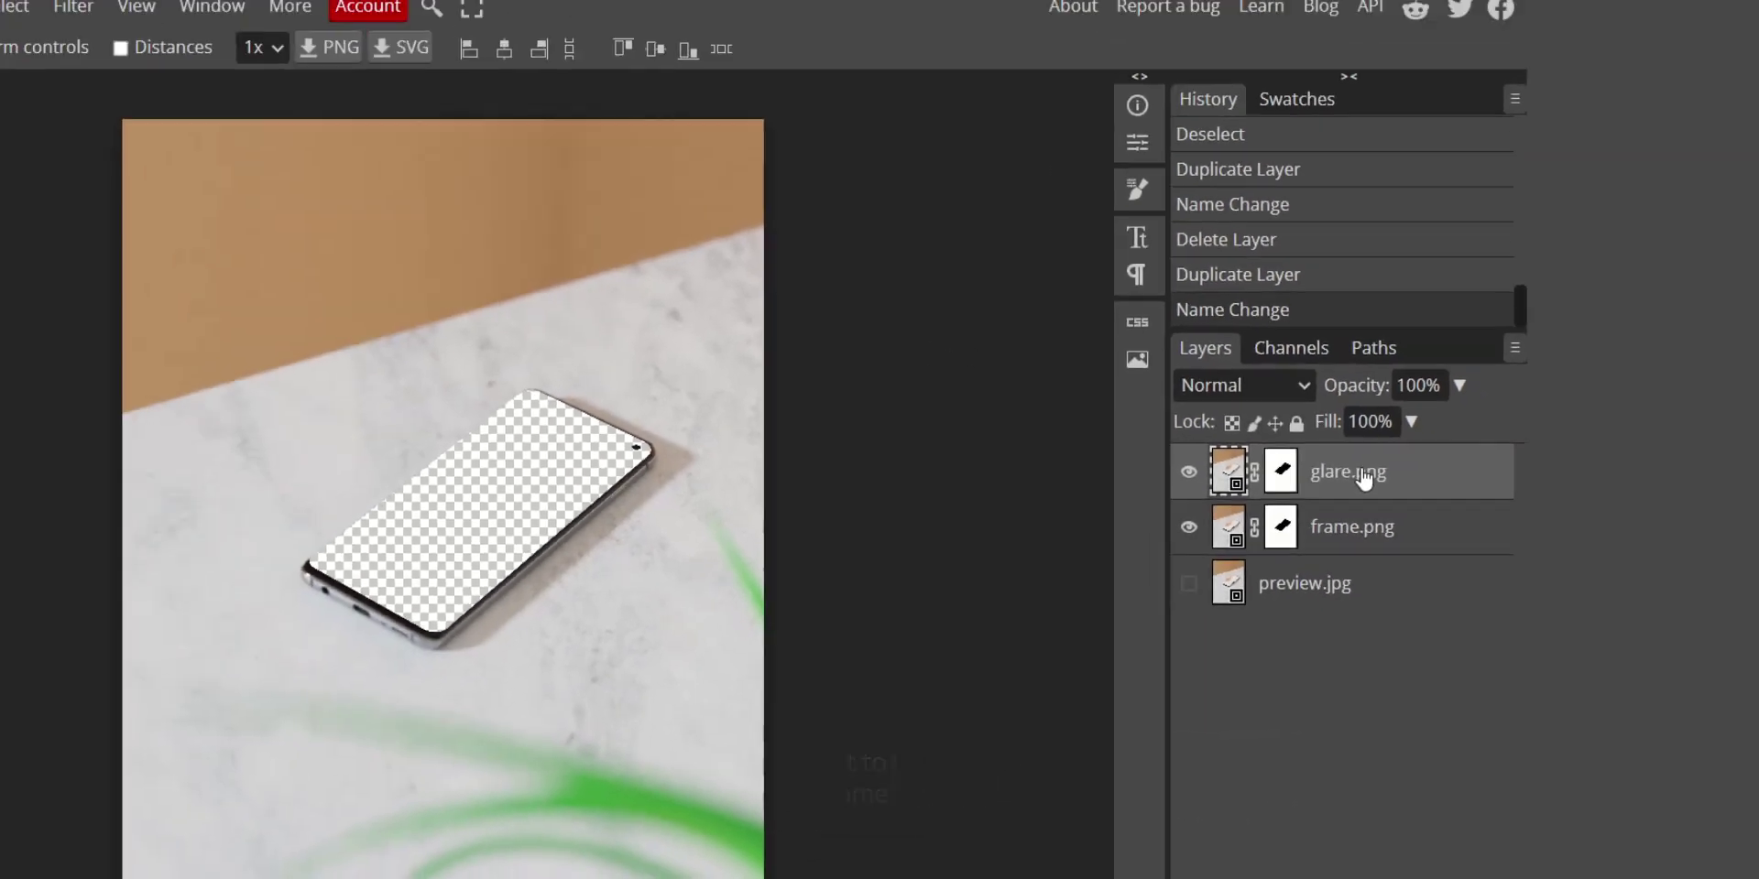
Hide glare.png, show preview.jpg, and export it as a JPG named preview at 100% quality
key("ctrl+plus")
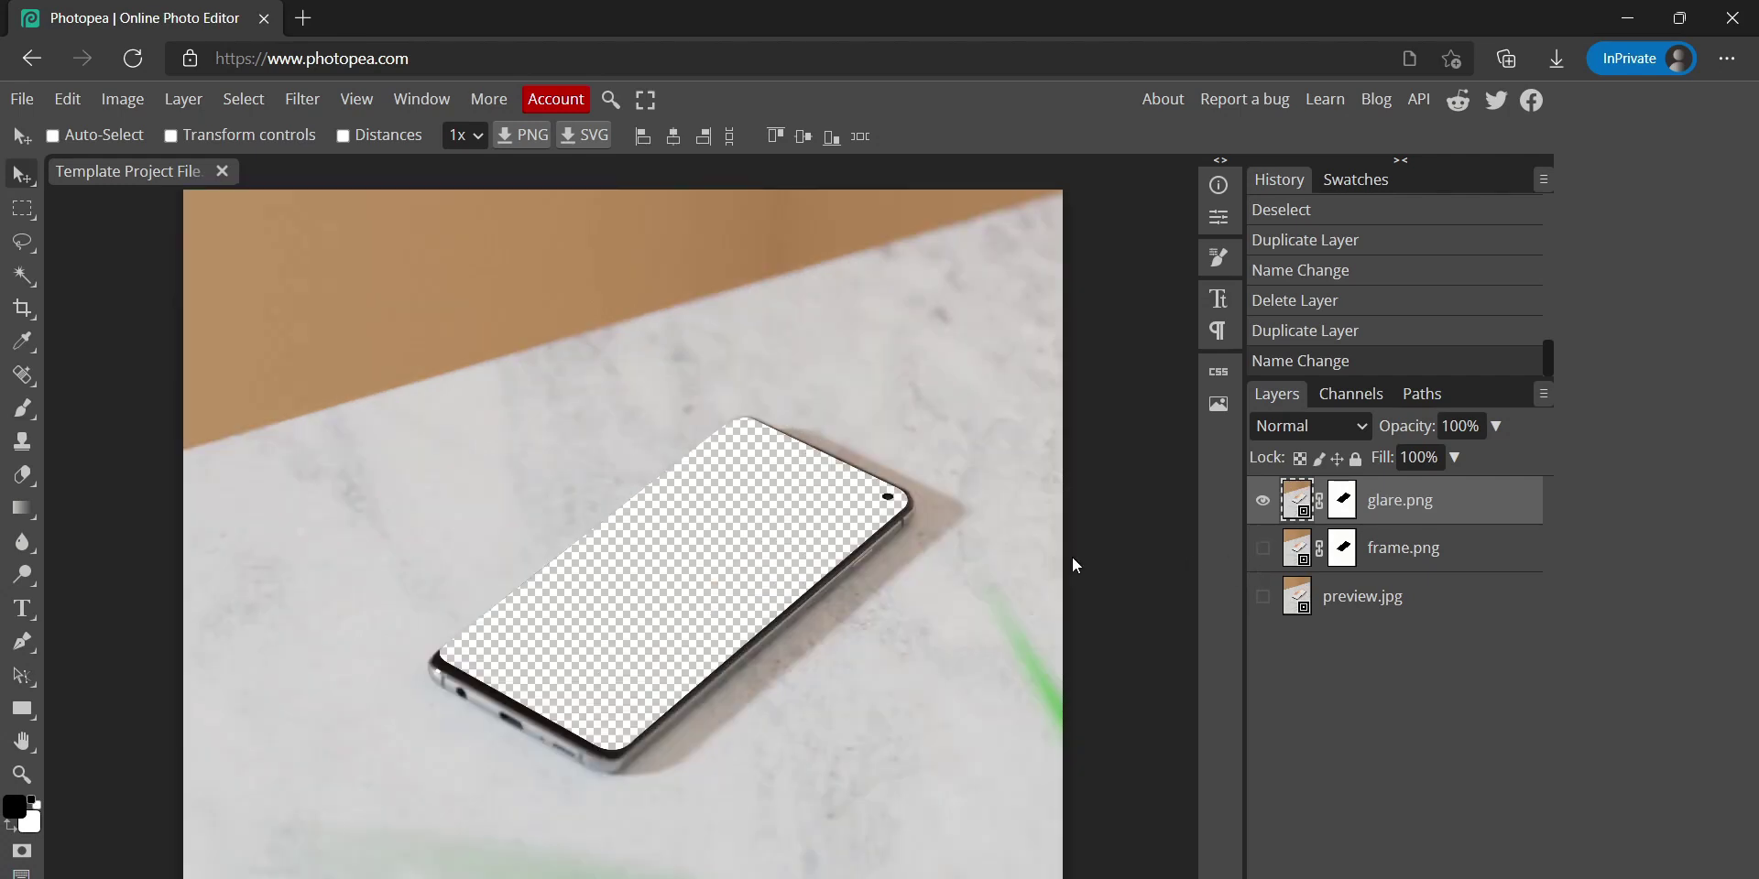
left_click(1263, 500)
left_click(1264, 597)
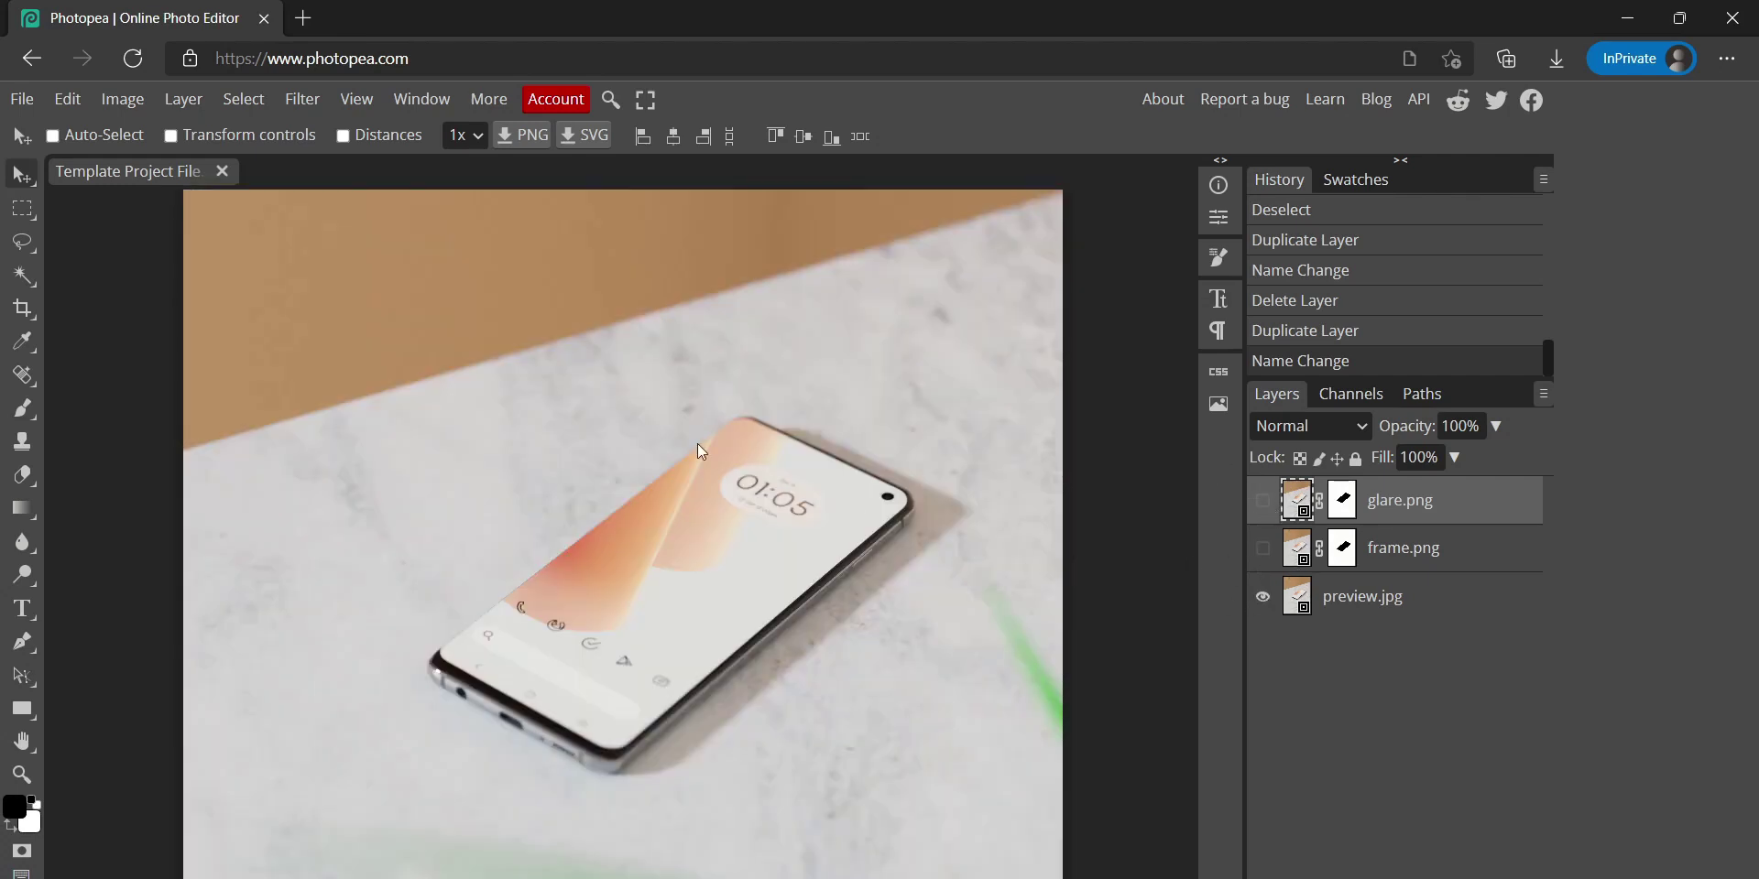
left_click(41, 98)
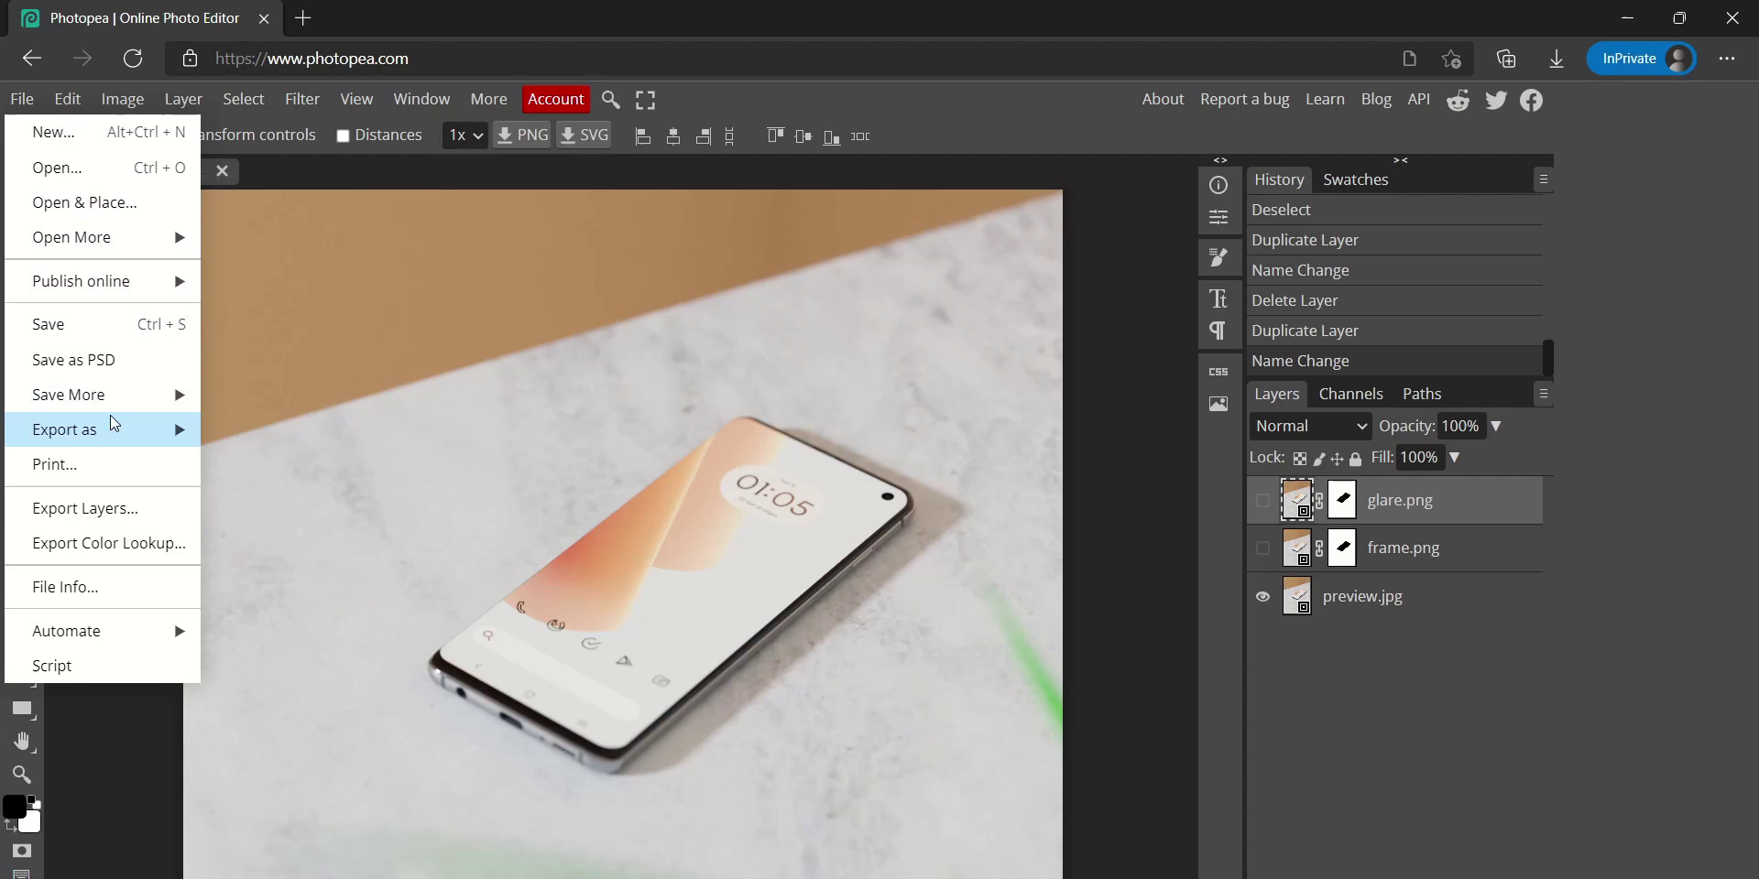
mouse_move(156, 430)
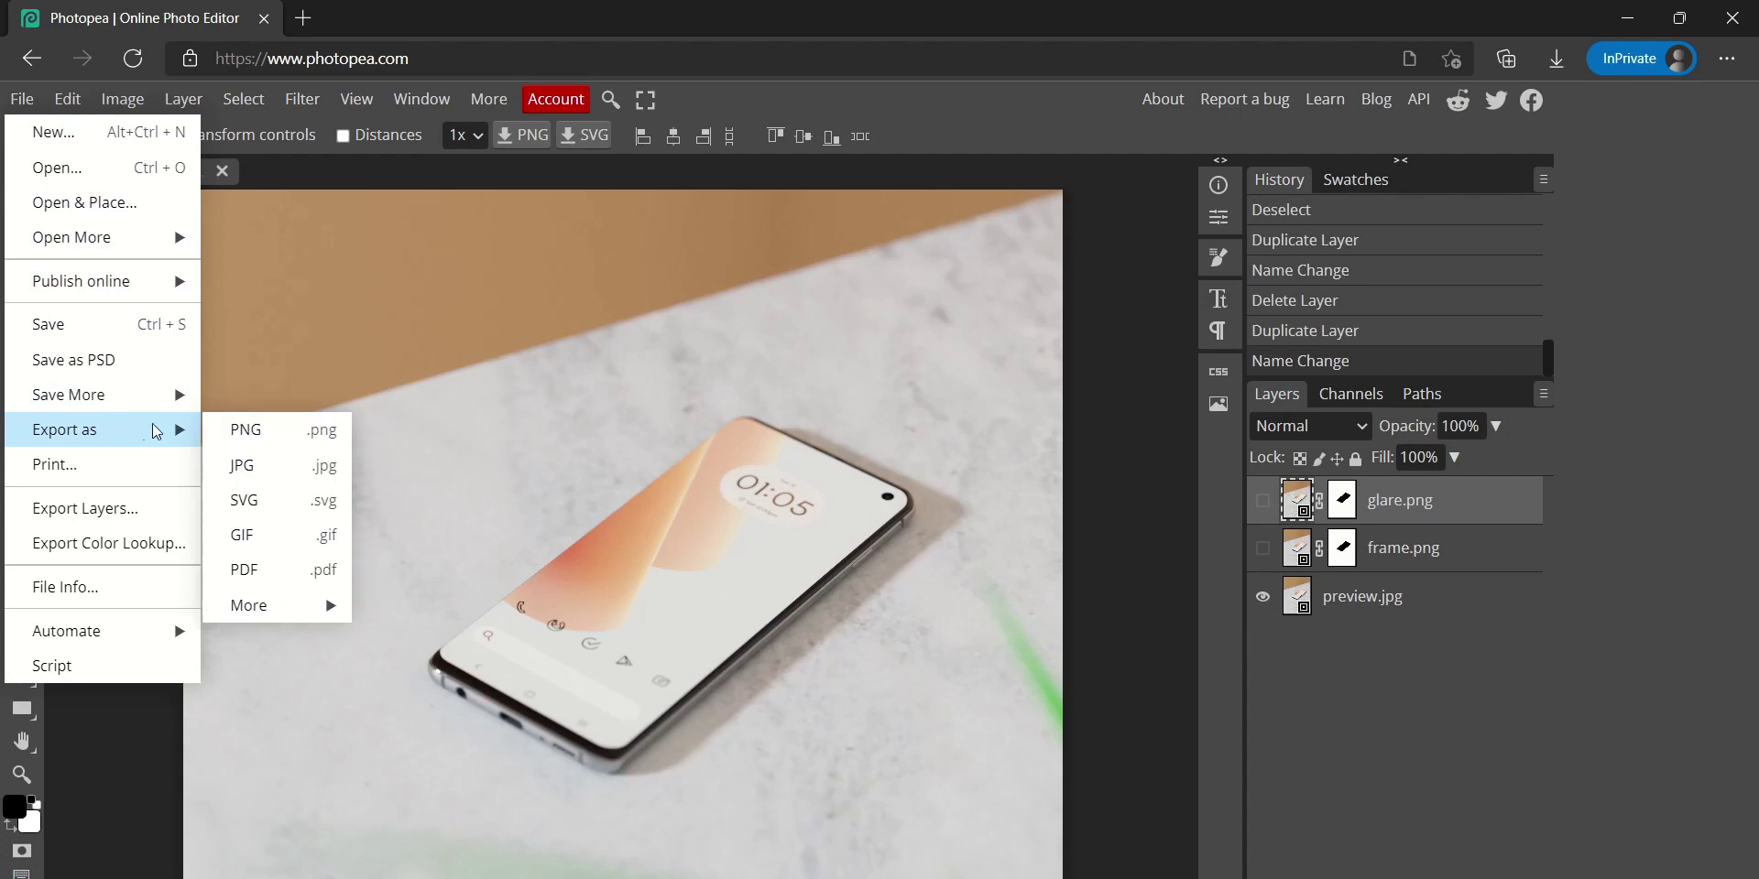
left_click(308, 472)
left_click(963, 280)
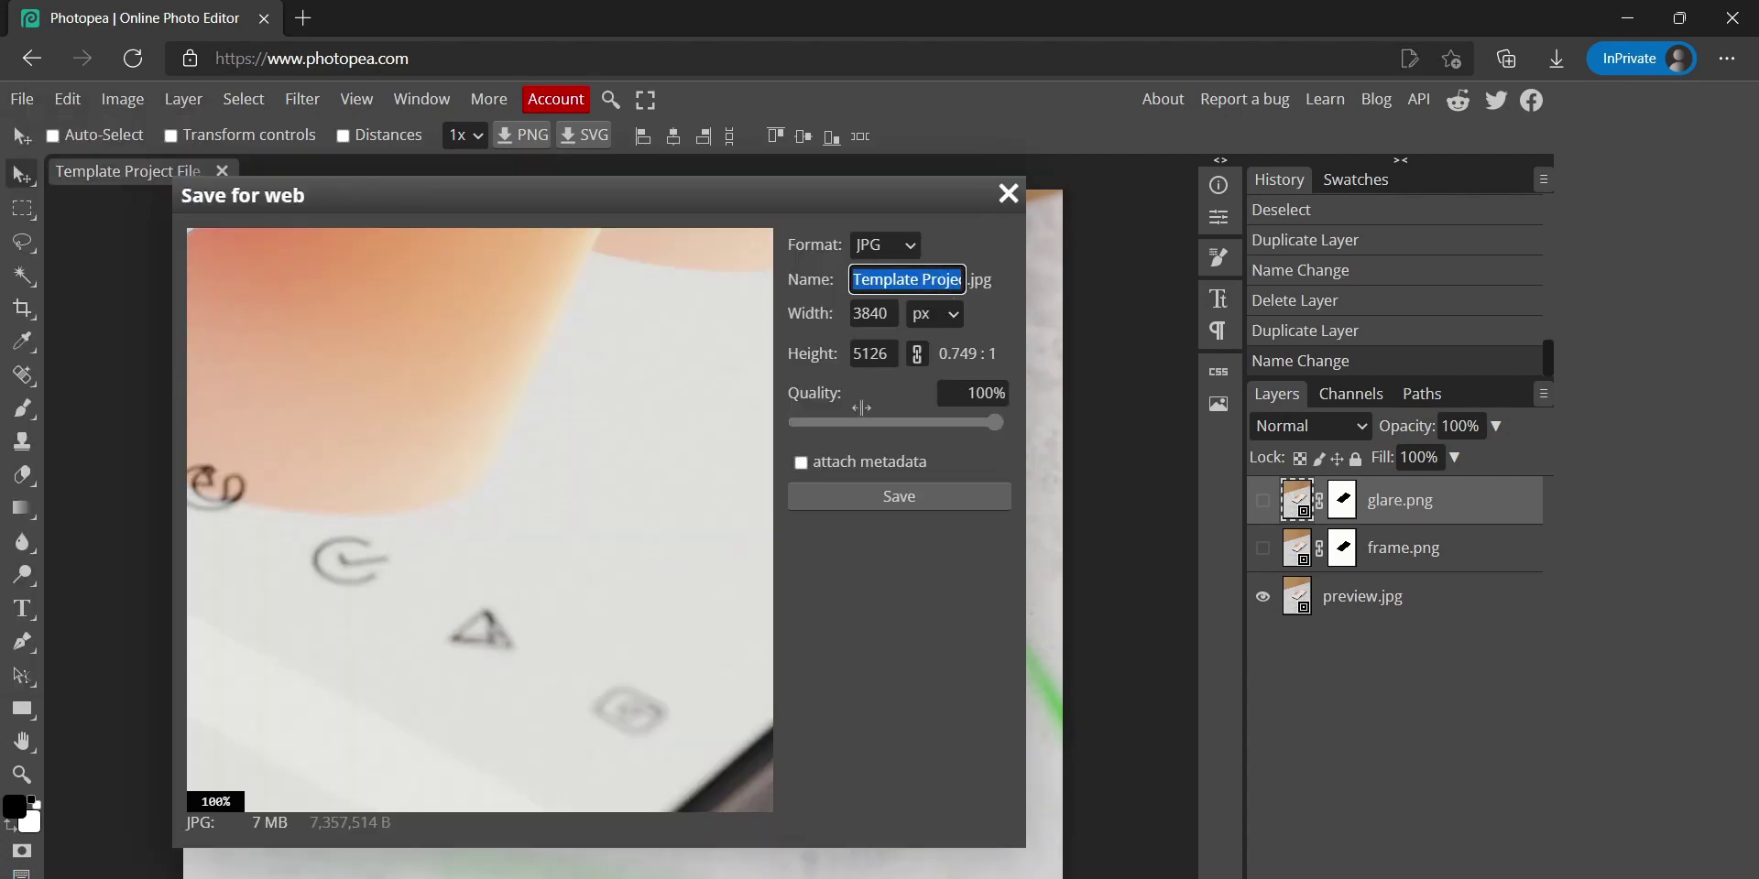
type("preview")
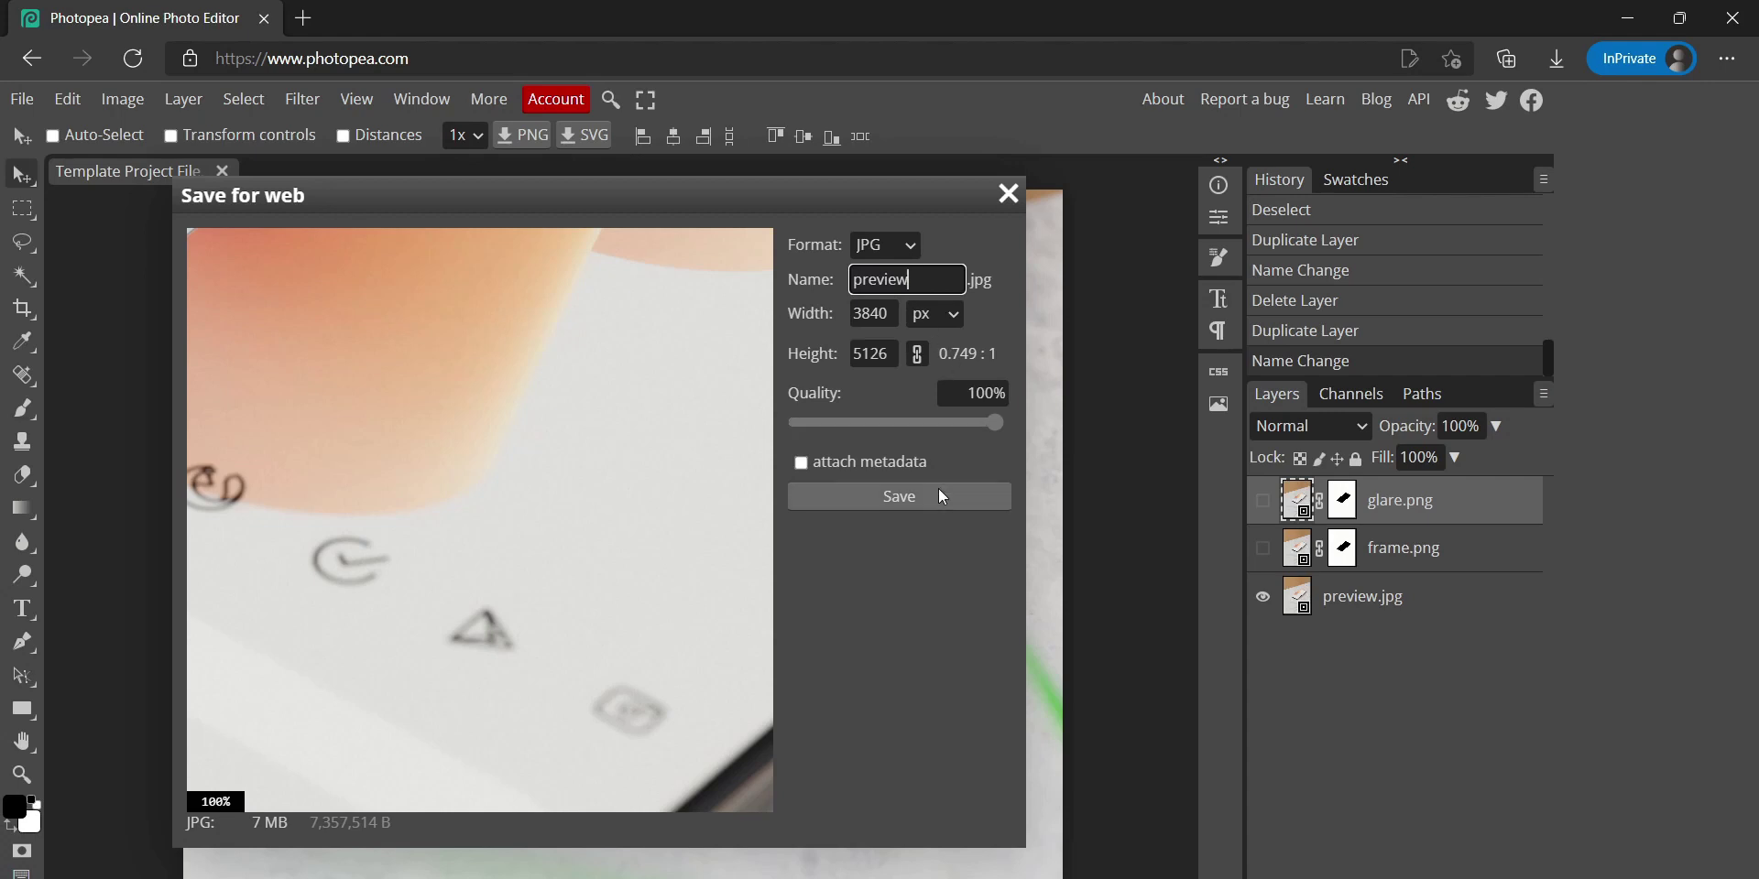
left_click(985, 423)
left_click_drag(950, 428, 991, 426)
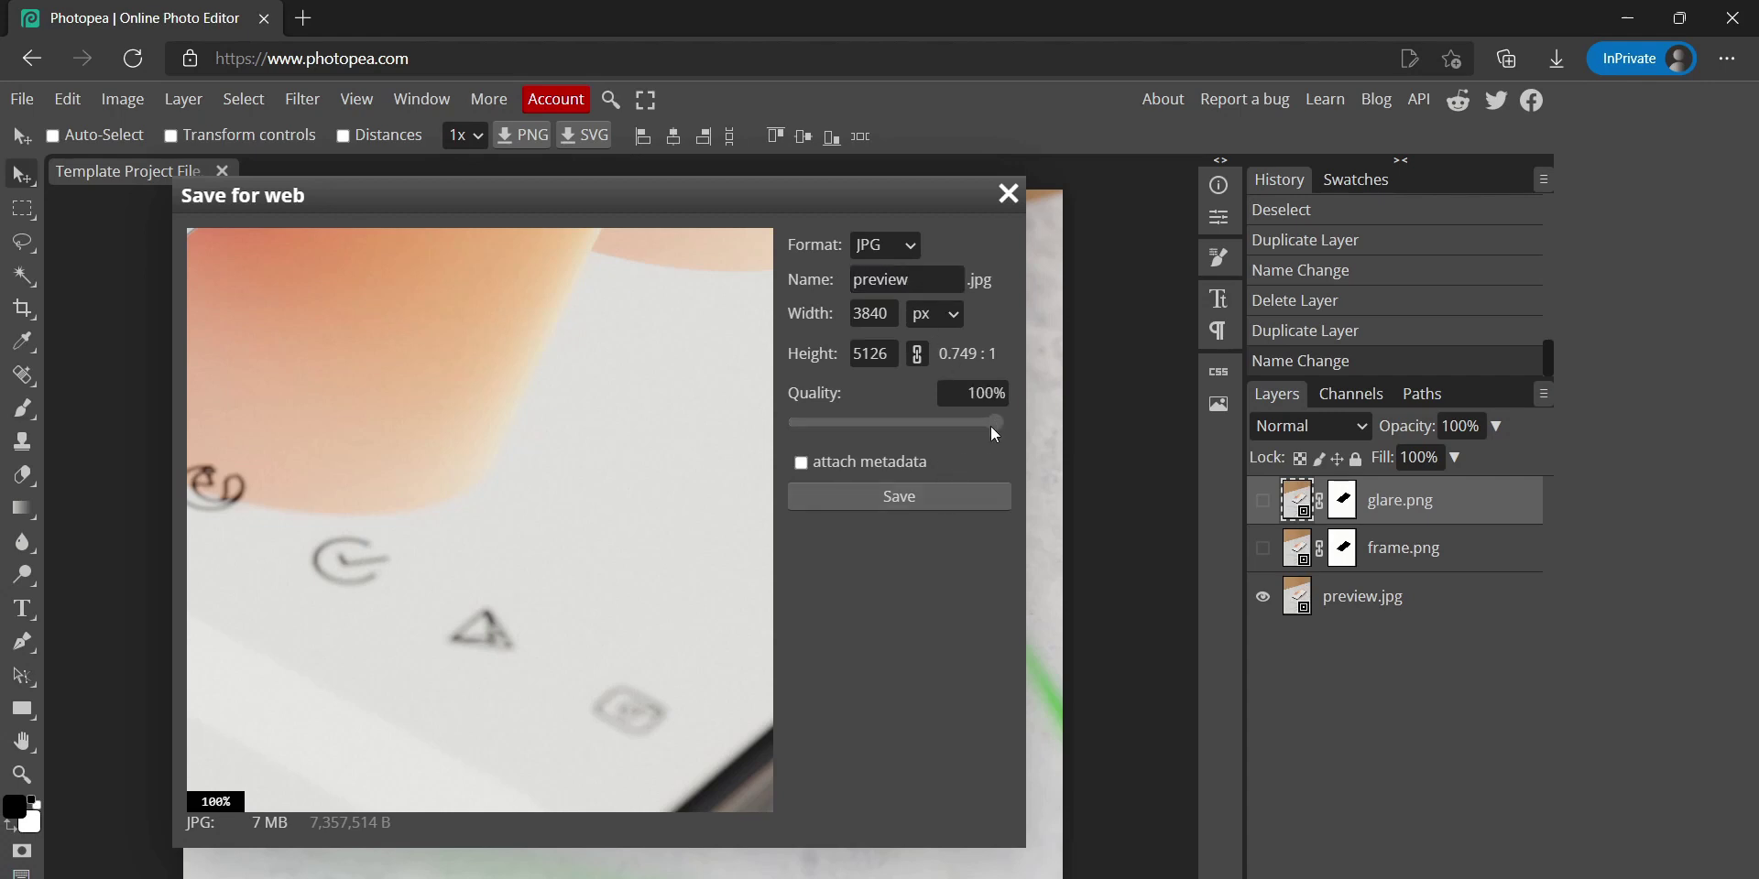
left_click(902, 501)
Show only frame.png and export it as a PNG named frame
left_click(1263, 596)
left_click(1262, 548)
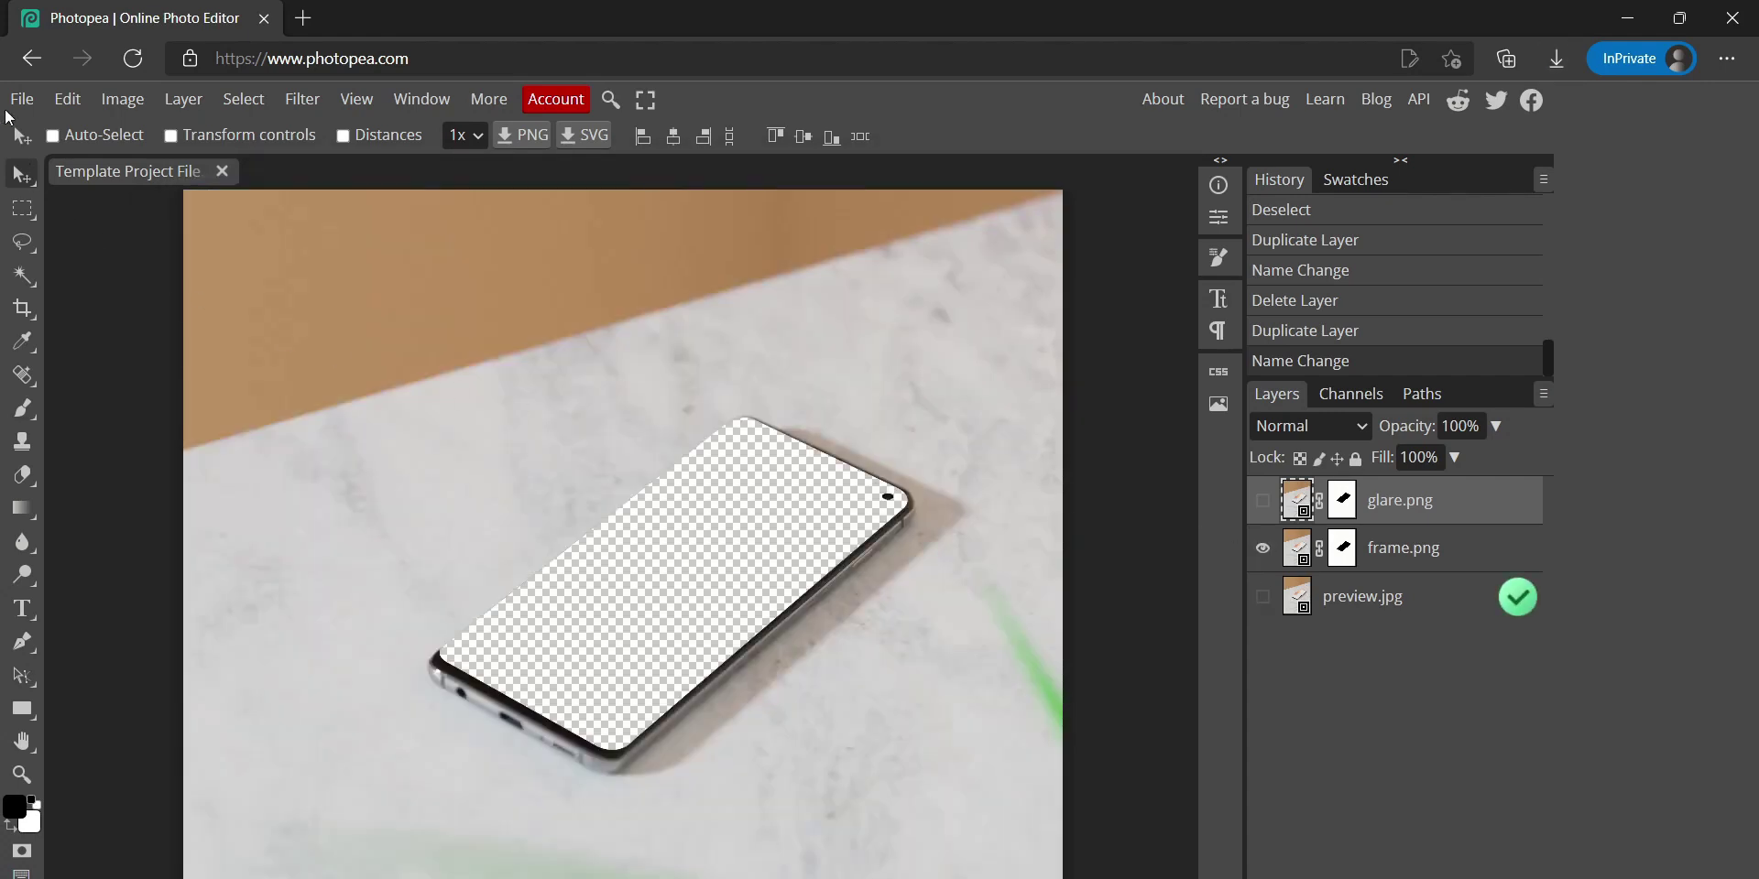
left_click(20, 99)
mouse_move(137, 429)
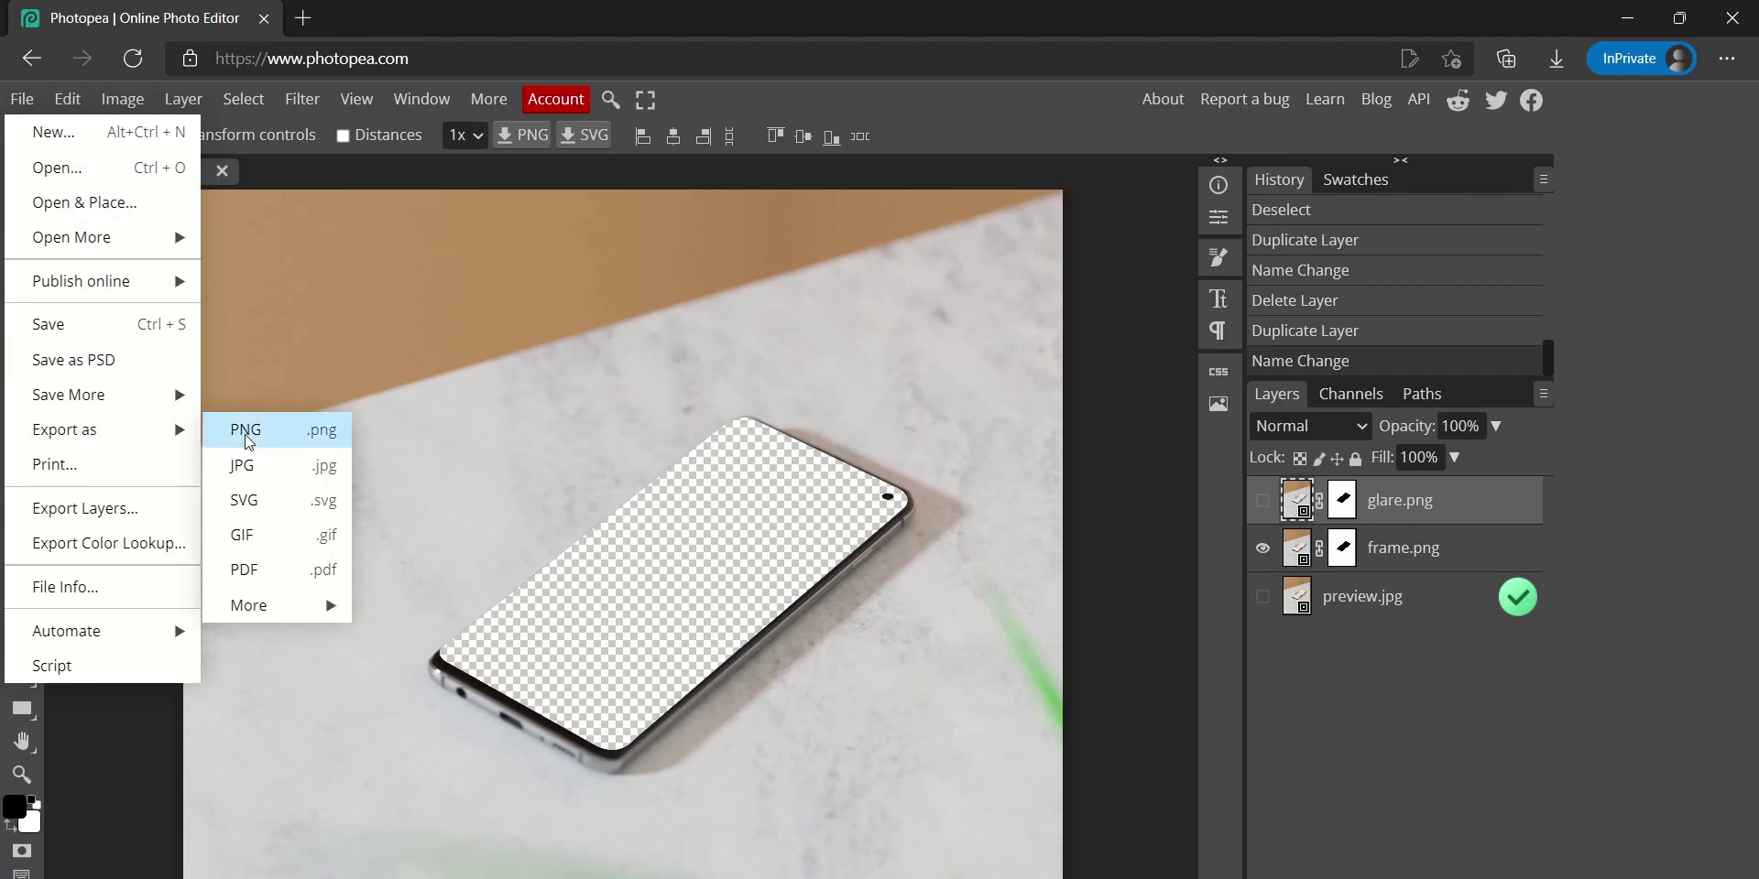
left_click(302, 439)
left_click(866, 280)
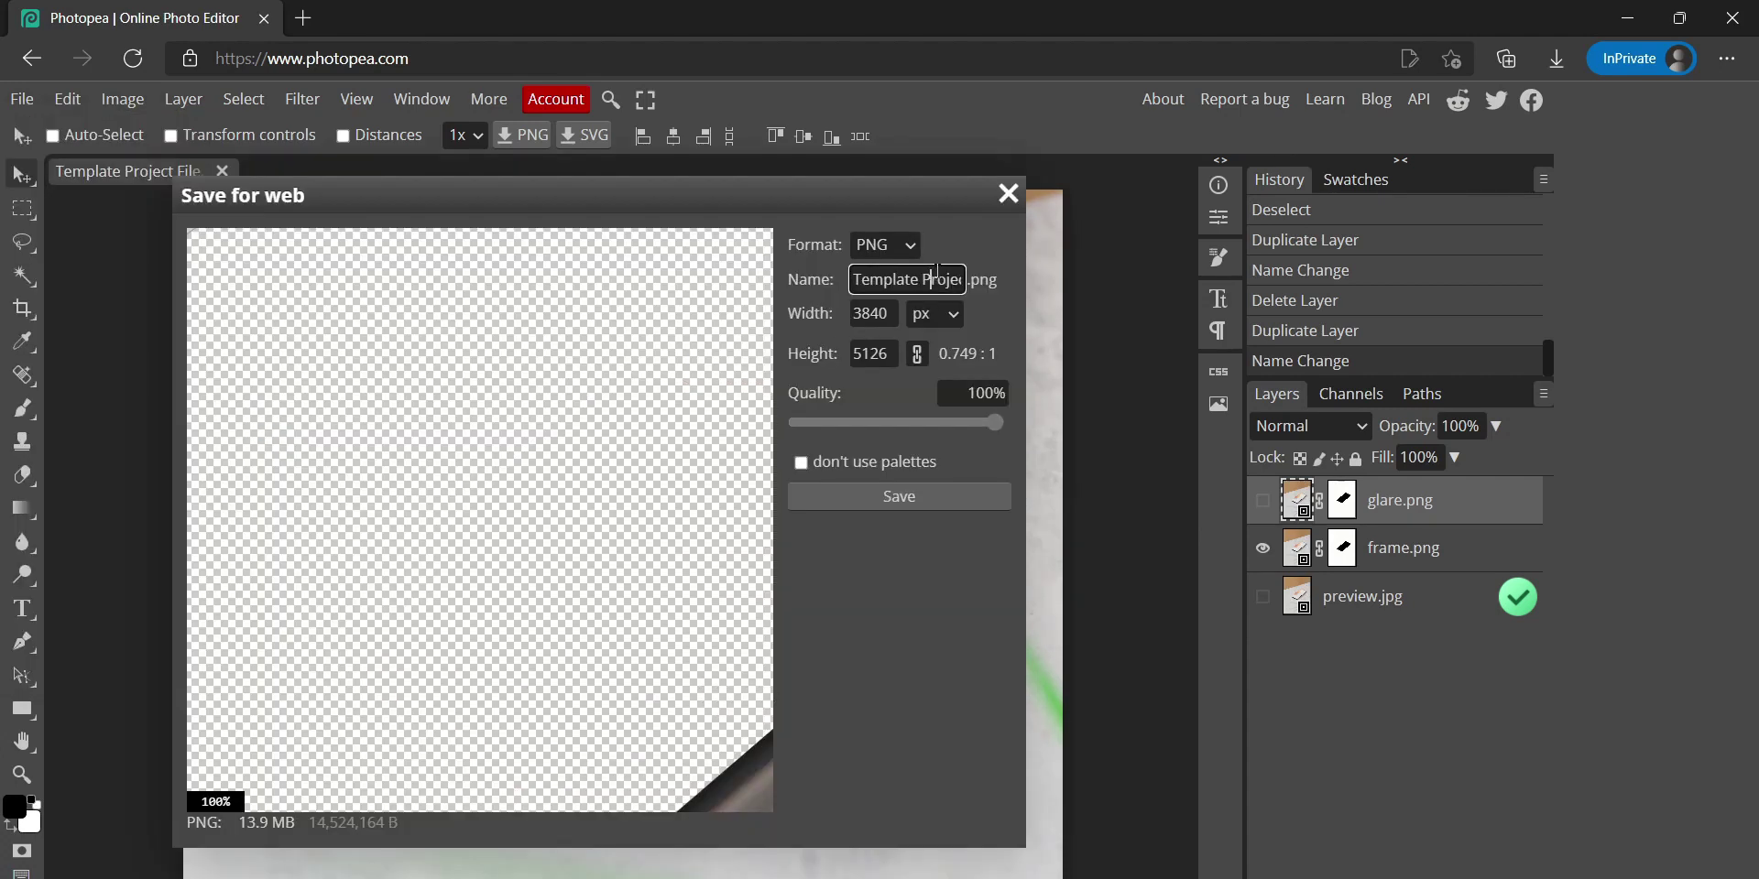
key("ctrl+a")
type("frame")
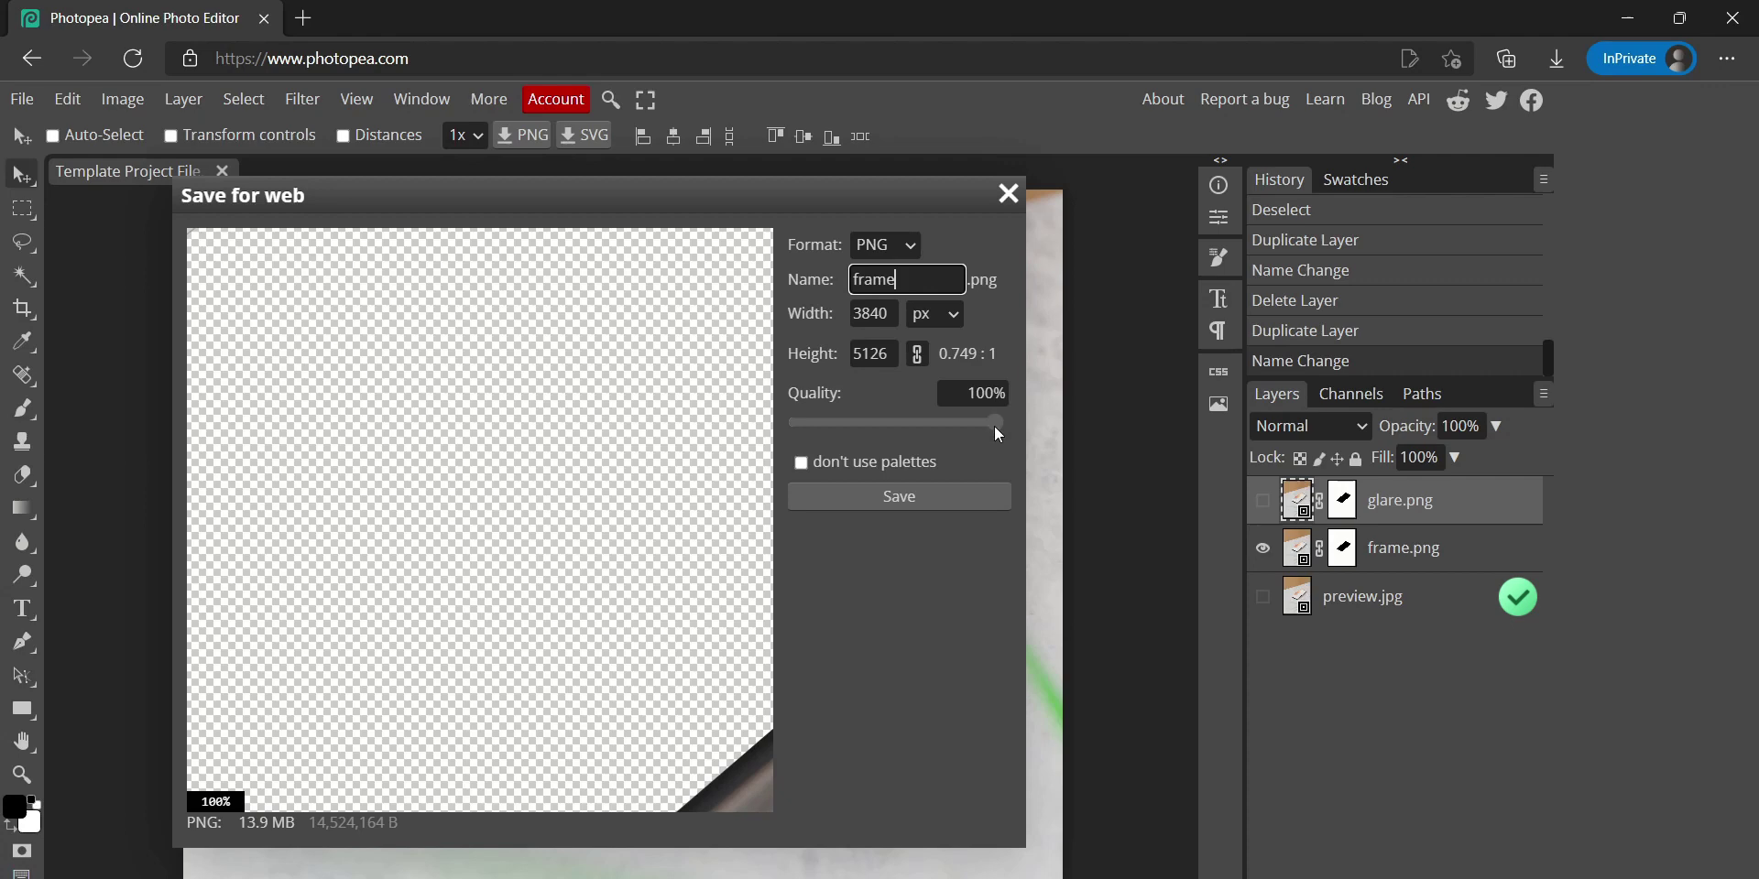
left_click(934, 495)
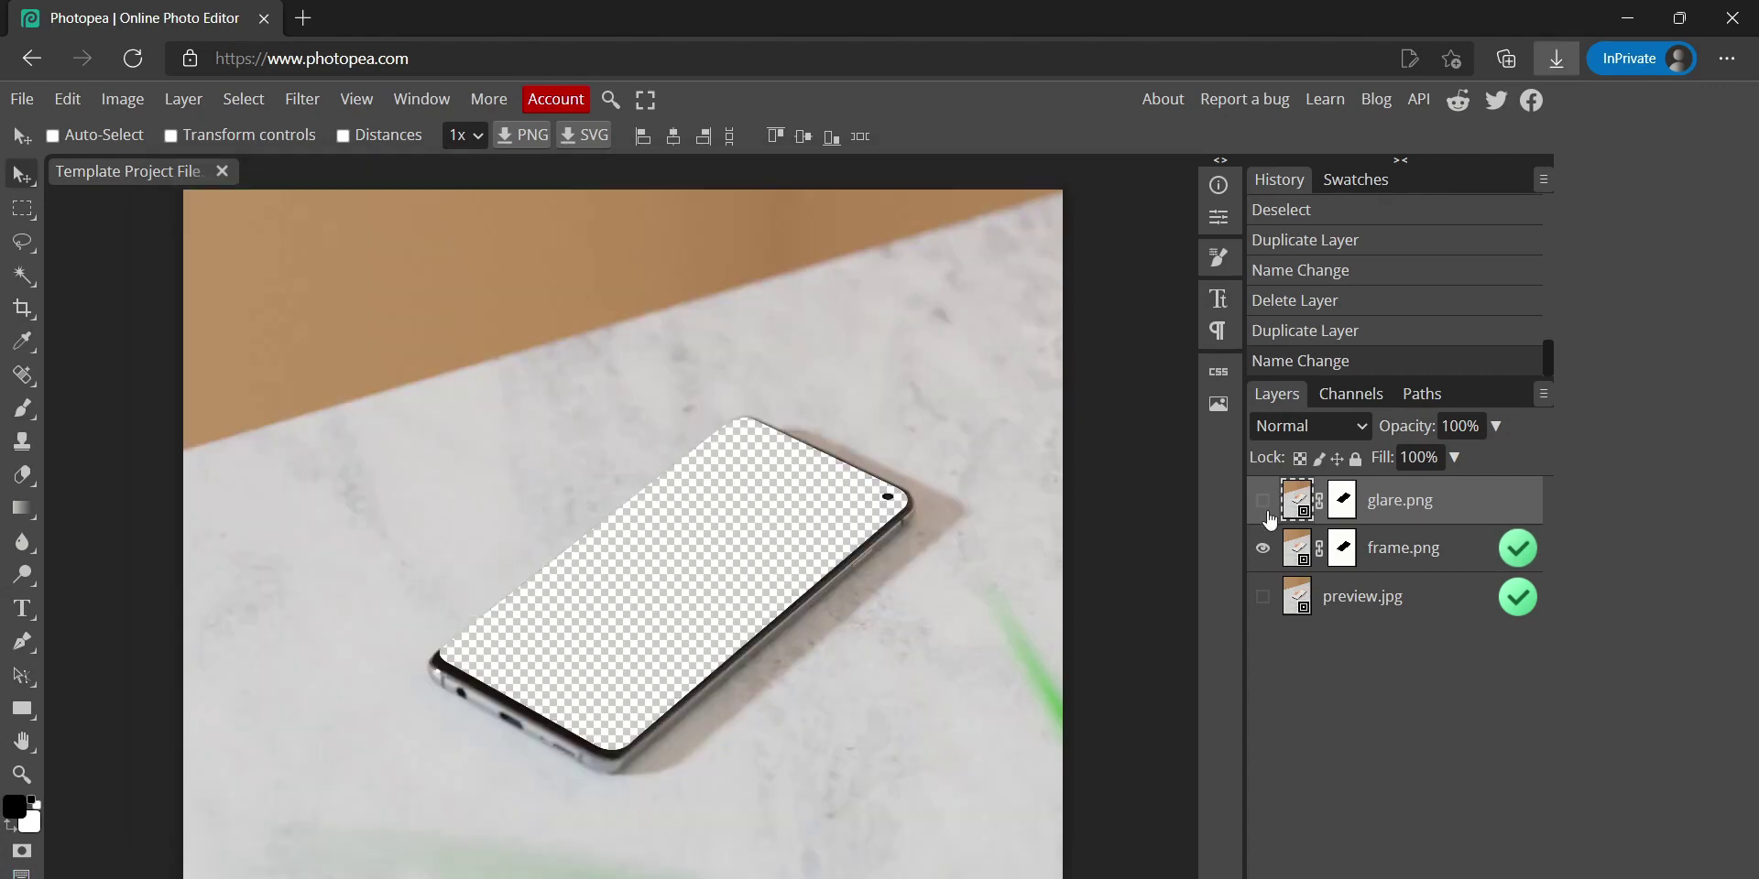
Export the glare layer as a PNG named glare
left_click(22, 99)
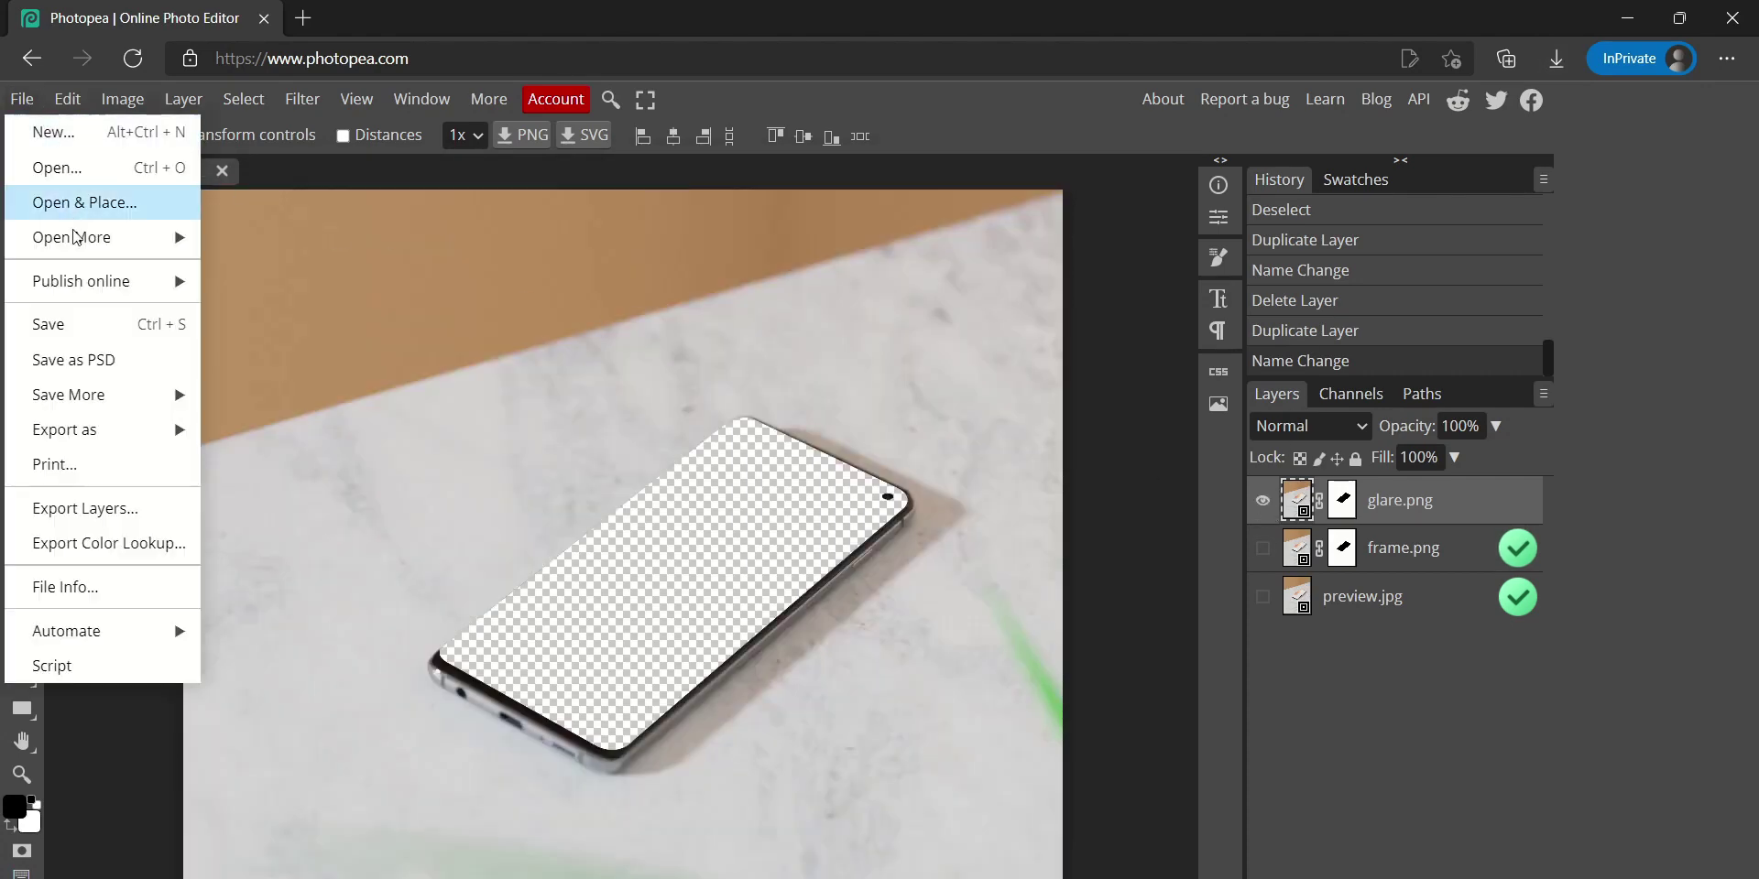
mouse_move(134, 435)
left_click(302, 444)
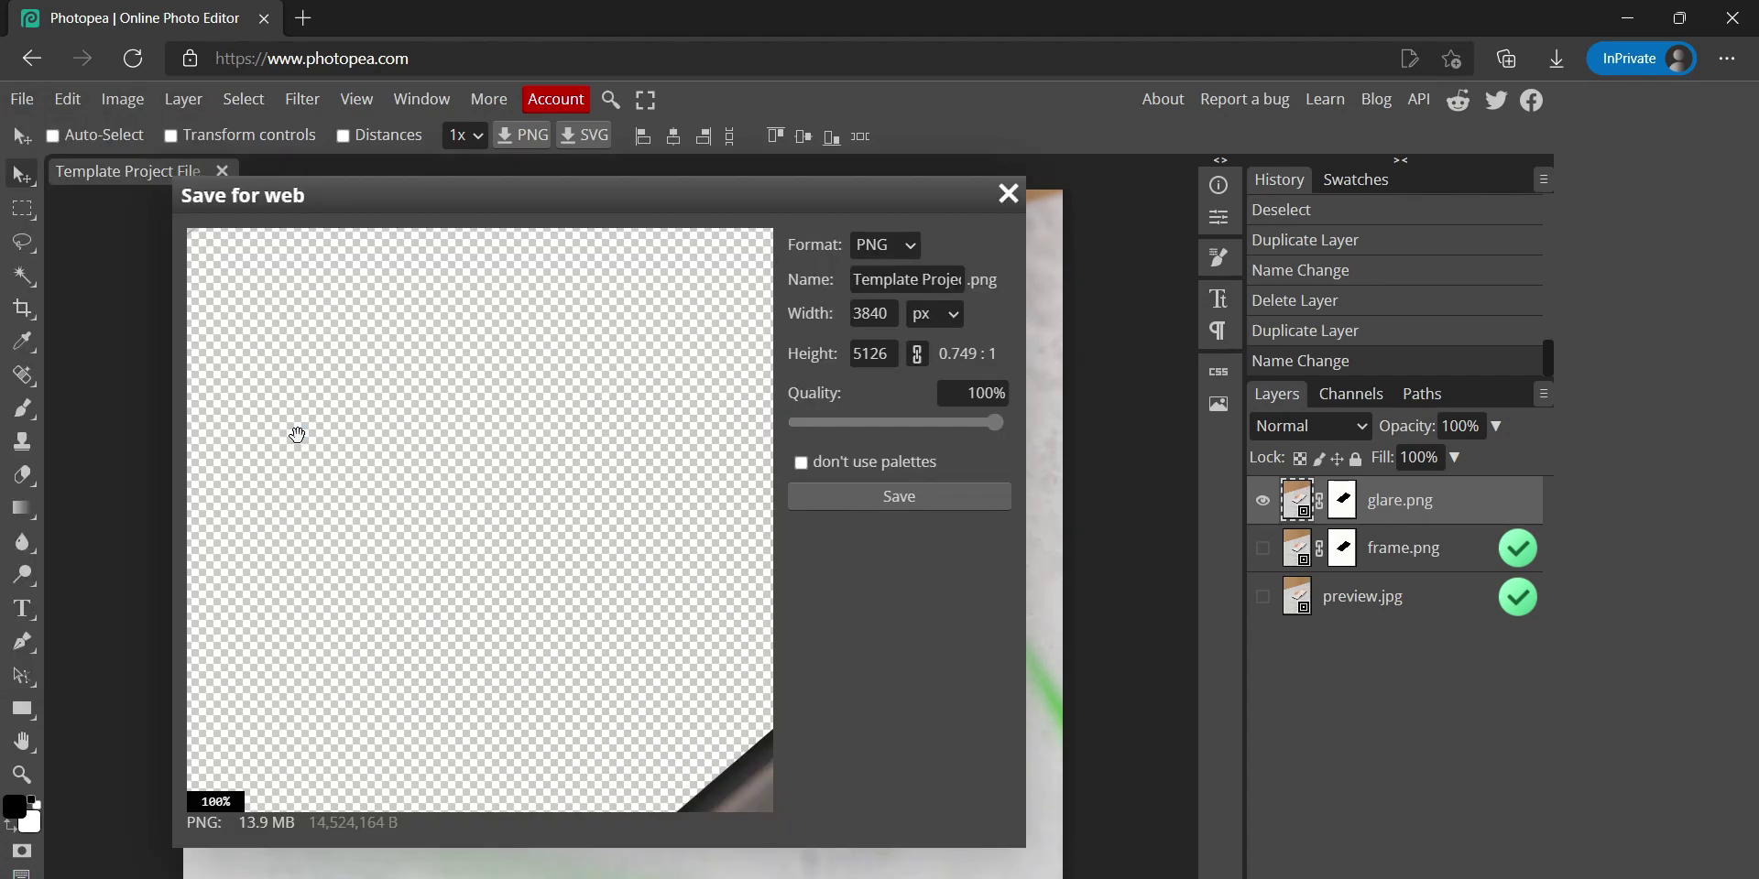
key("ctrl+a")
type("glare.")
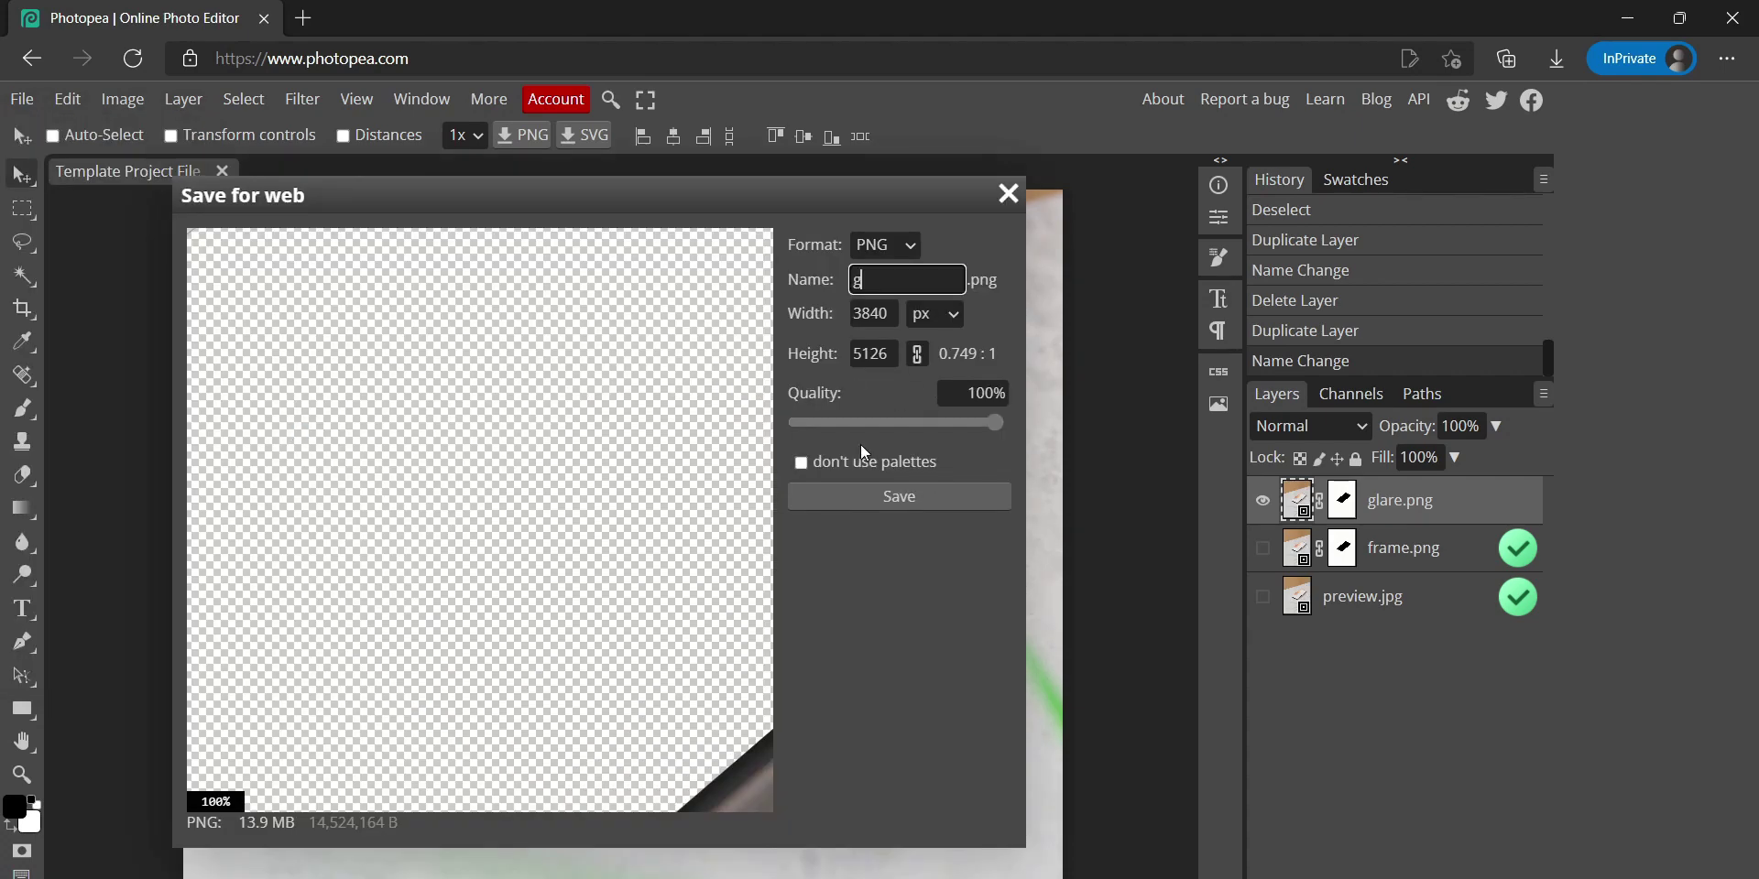
left_click(910, 499)
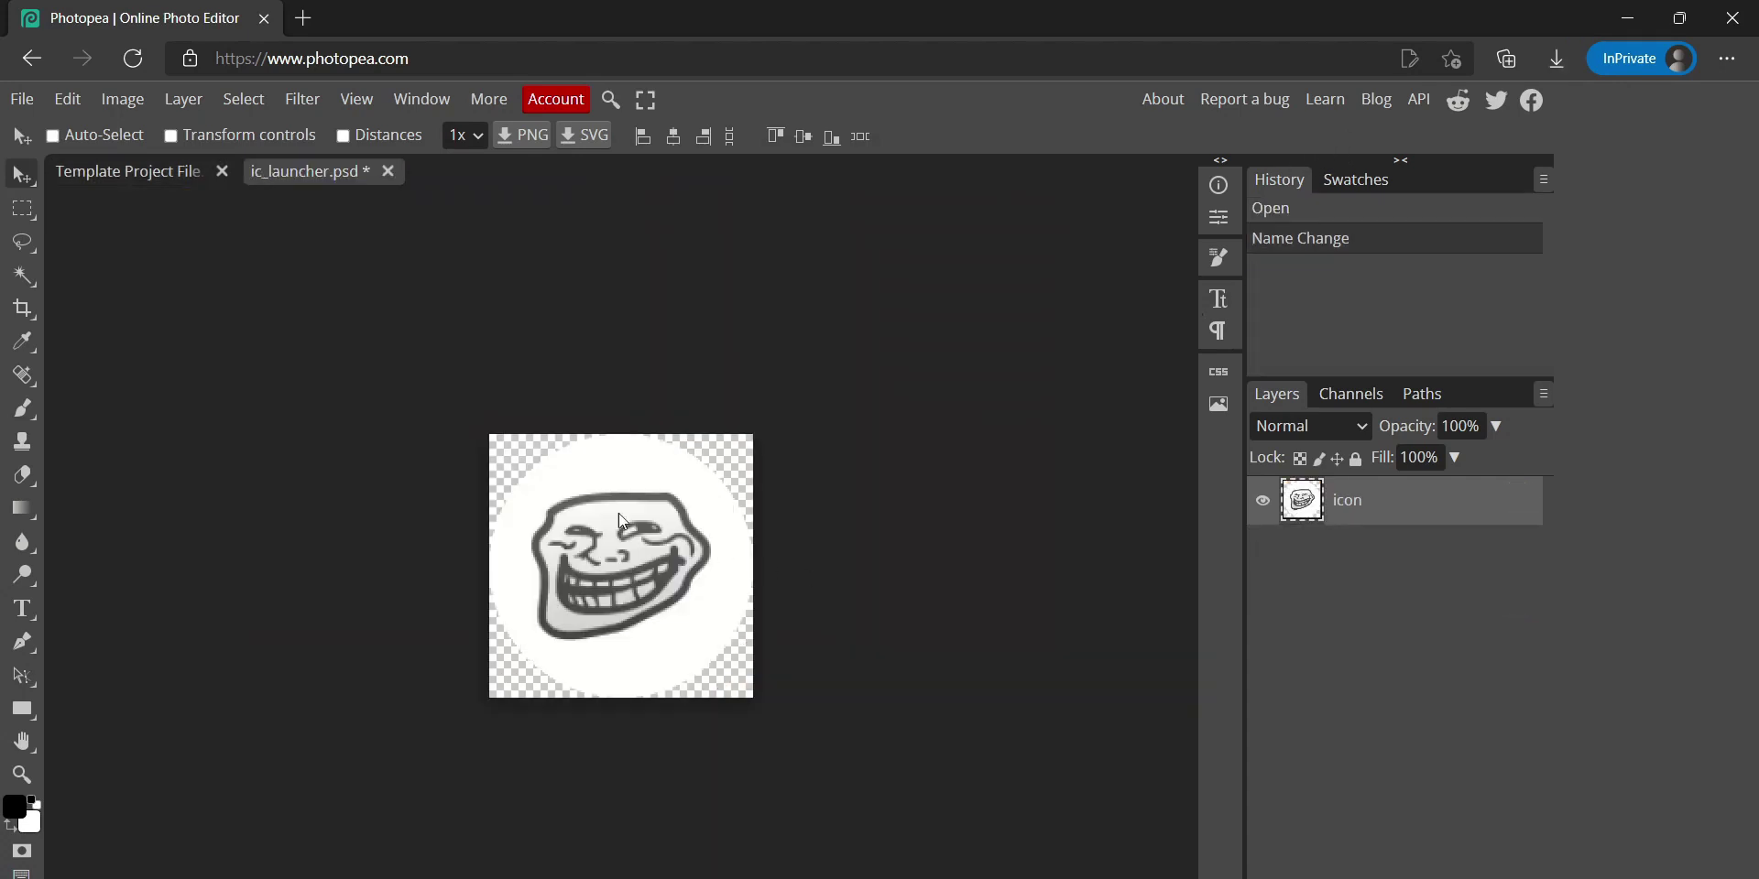
Export the troll-face icon as a 144×144 PNG named ic_launcher, then return to Template Project File
left_click_drag(550, 559, 612, 584)
scroll(625, 587, "up", 1)
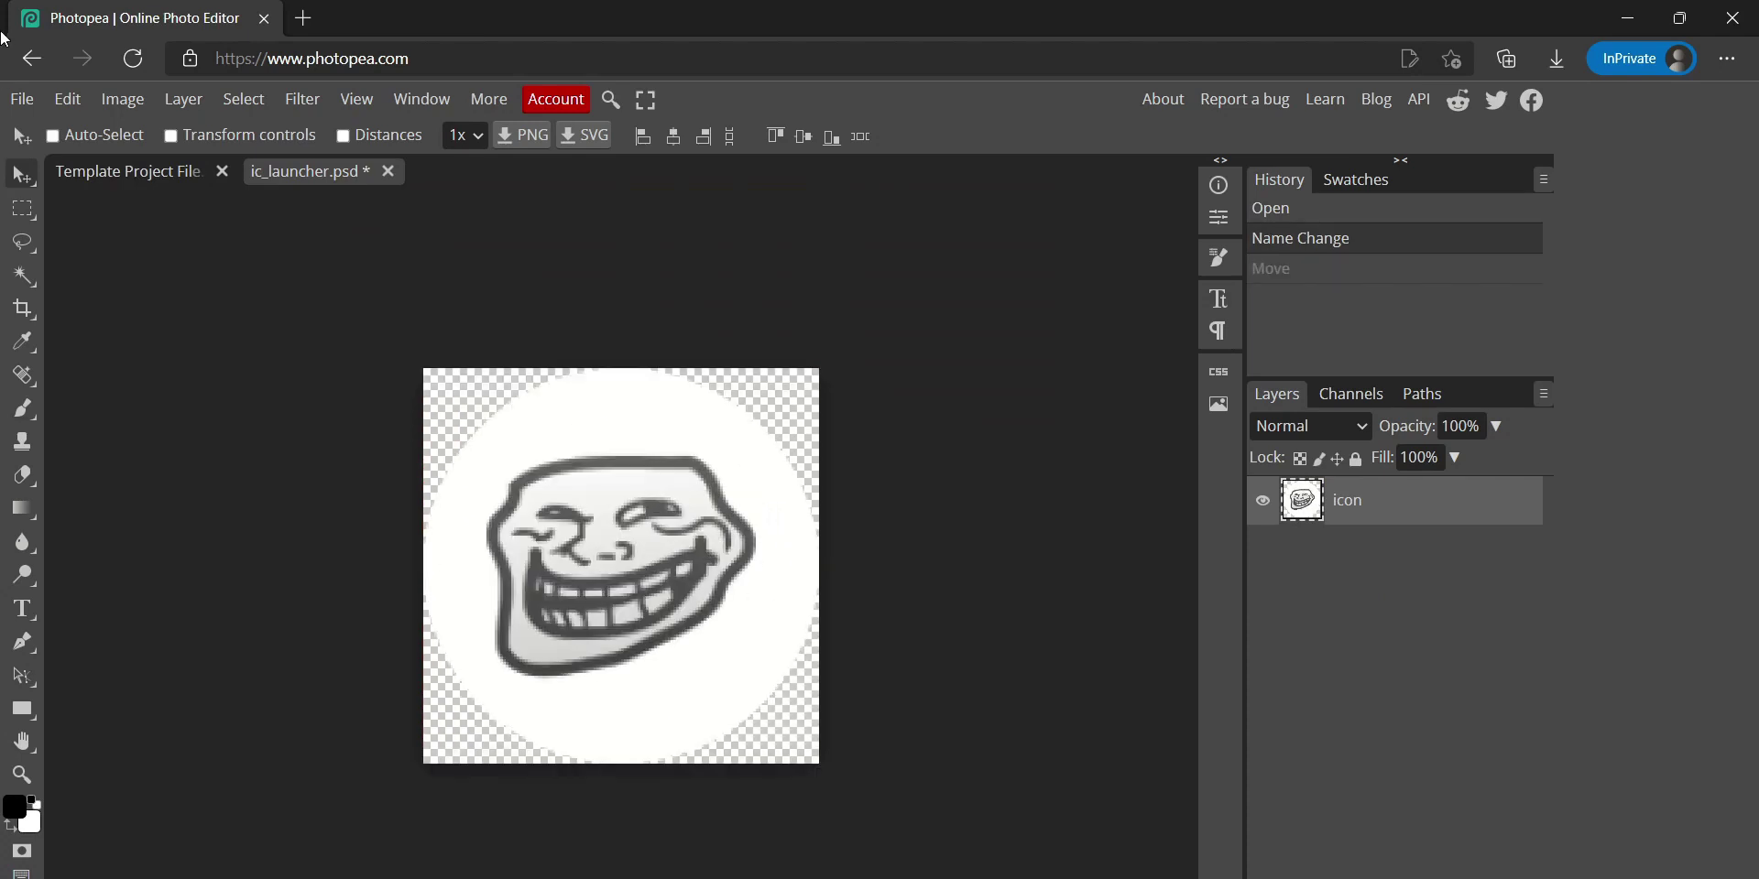
left_click(22, 99)
mouse_move(166, 427)
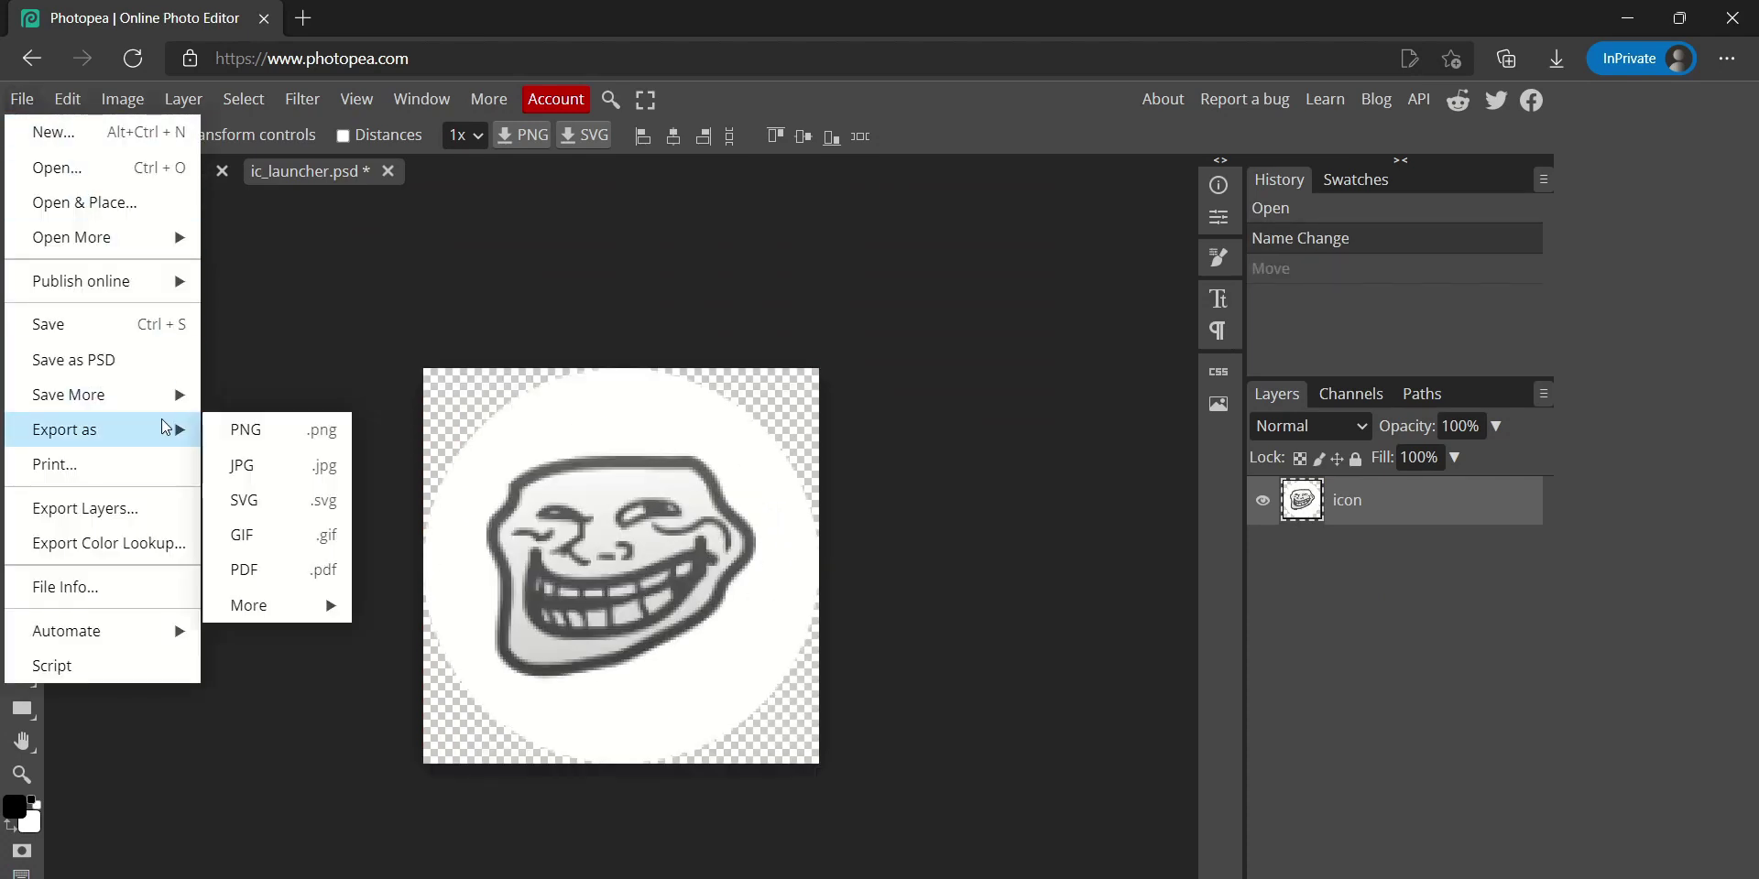
left_click(290, 427)
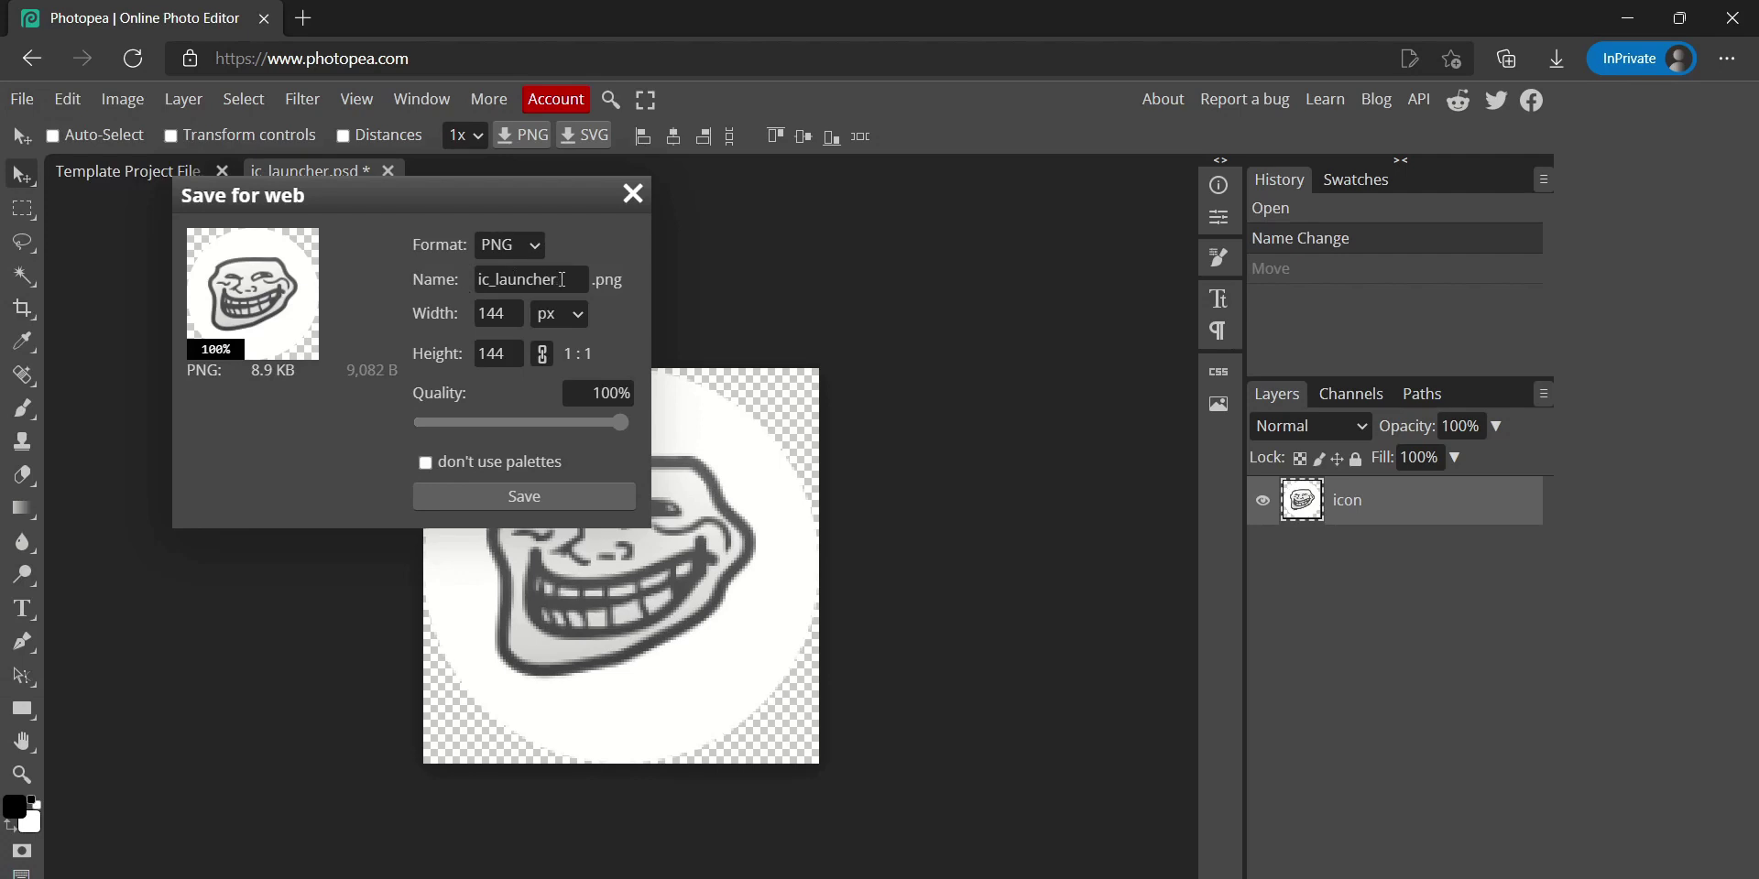
left_click_drag(562, 280, 473, 295)
left_click(572, 500)
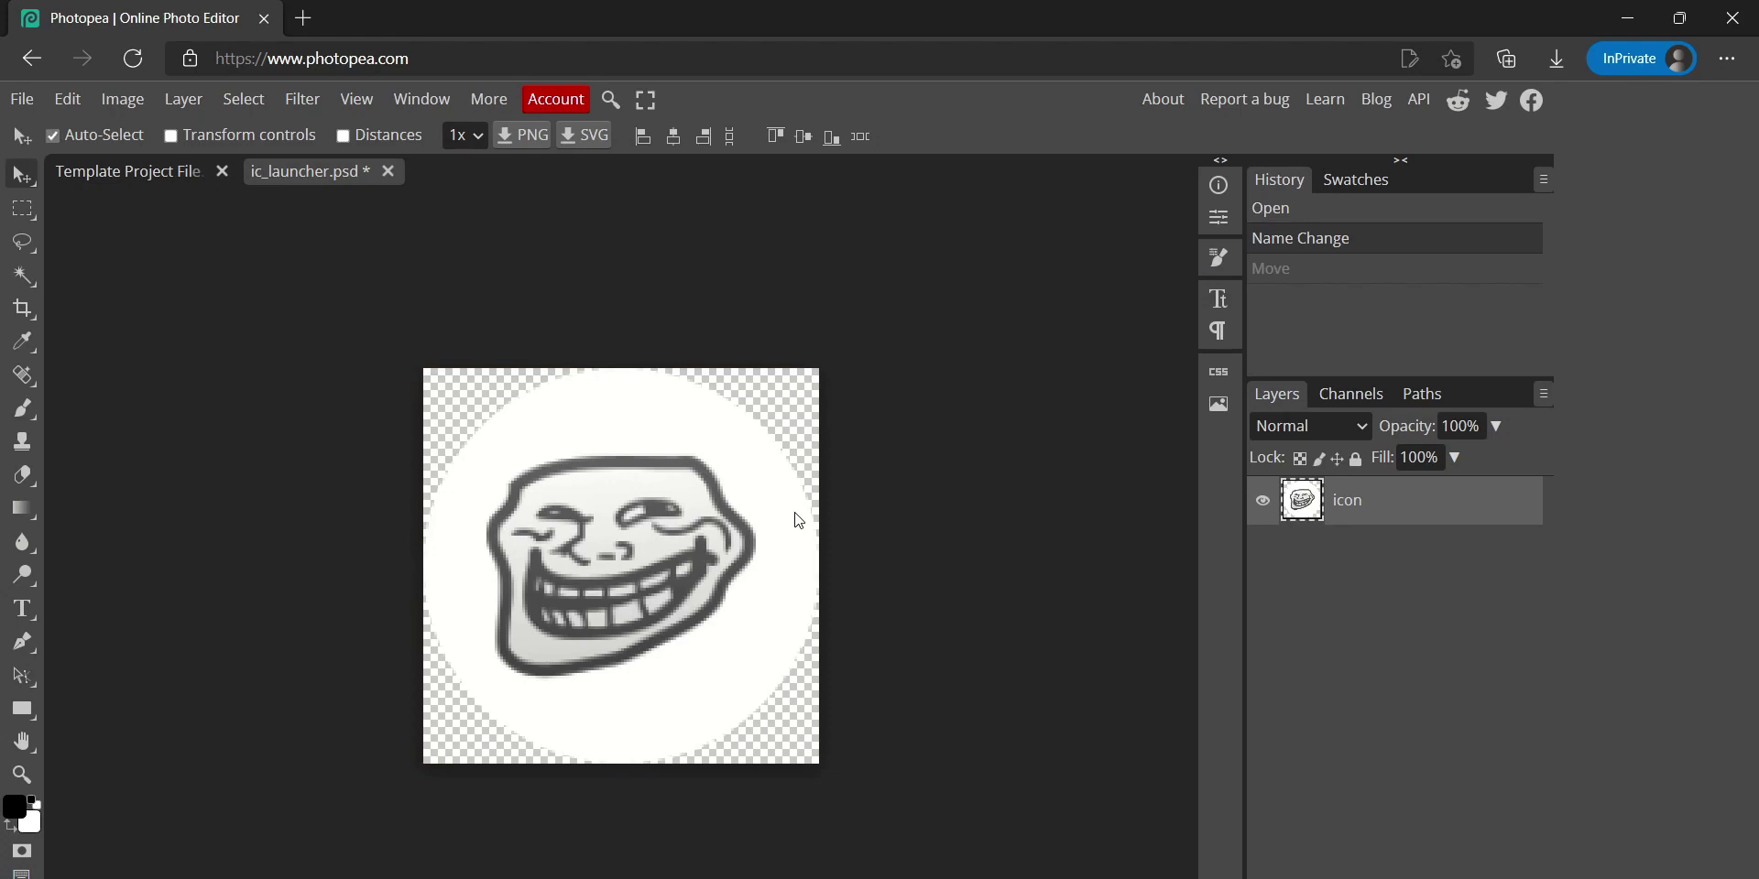
left_click(168, 173)
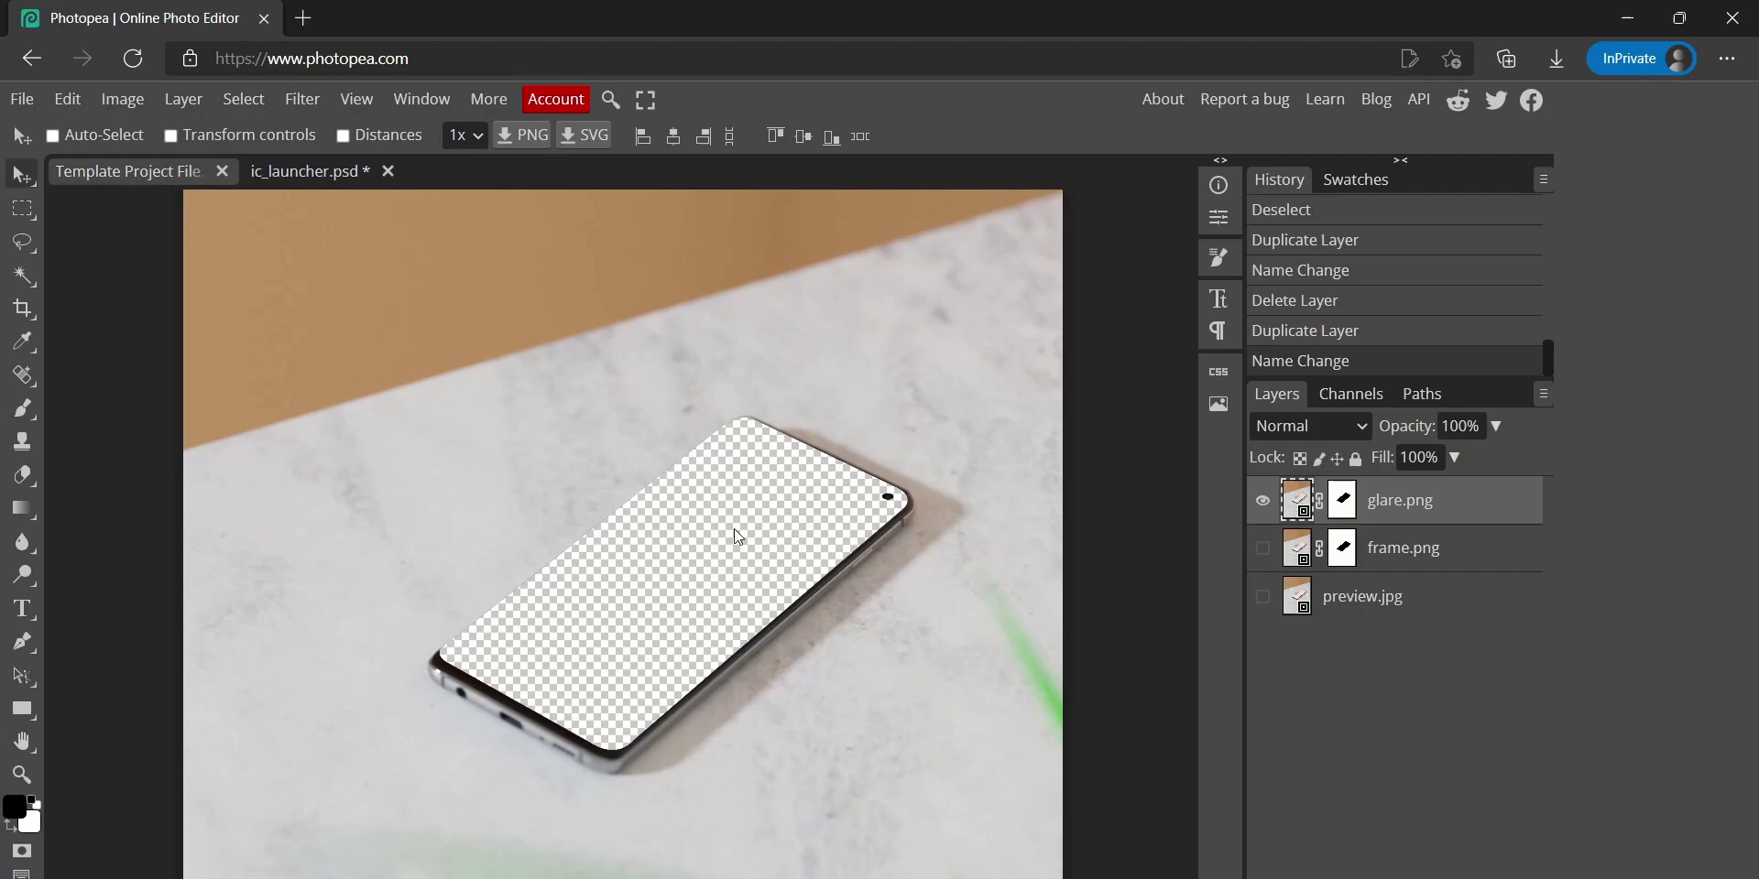
Load the shared Drive link in a new tab and open the downloaded HiShoot2i Template Guide.7z
left_click(304, 18)
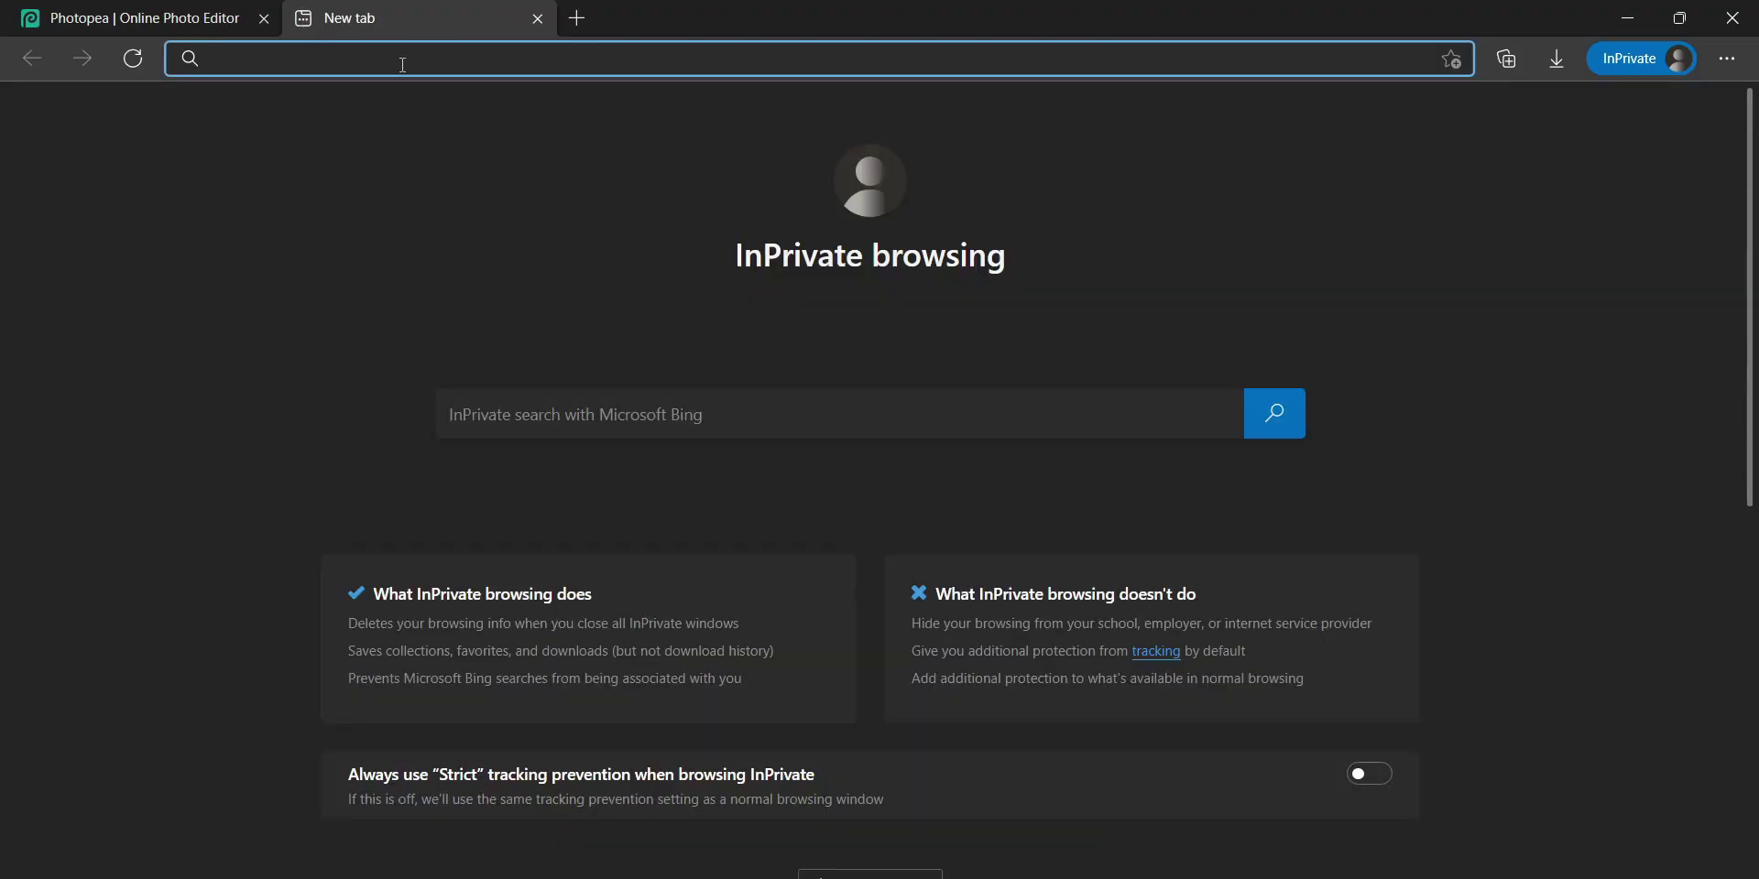
key("Return")
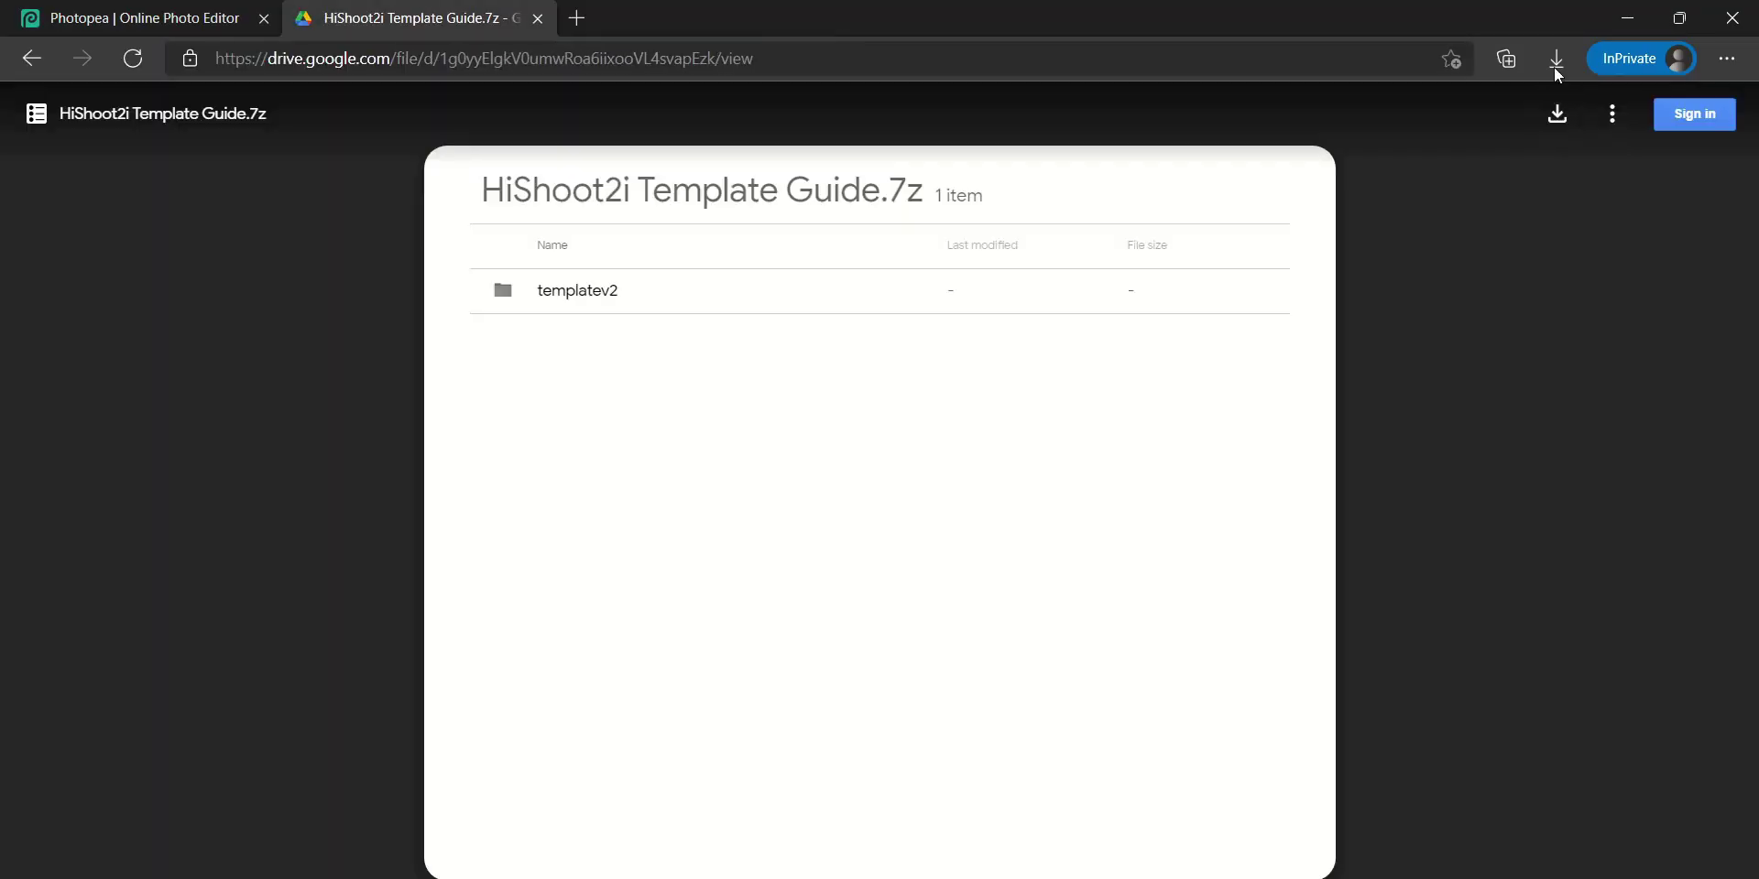
left_click(1556, 60)
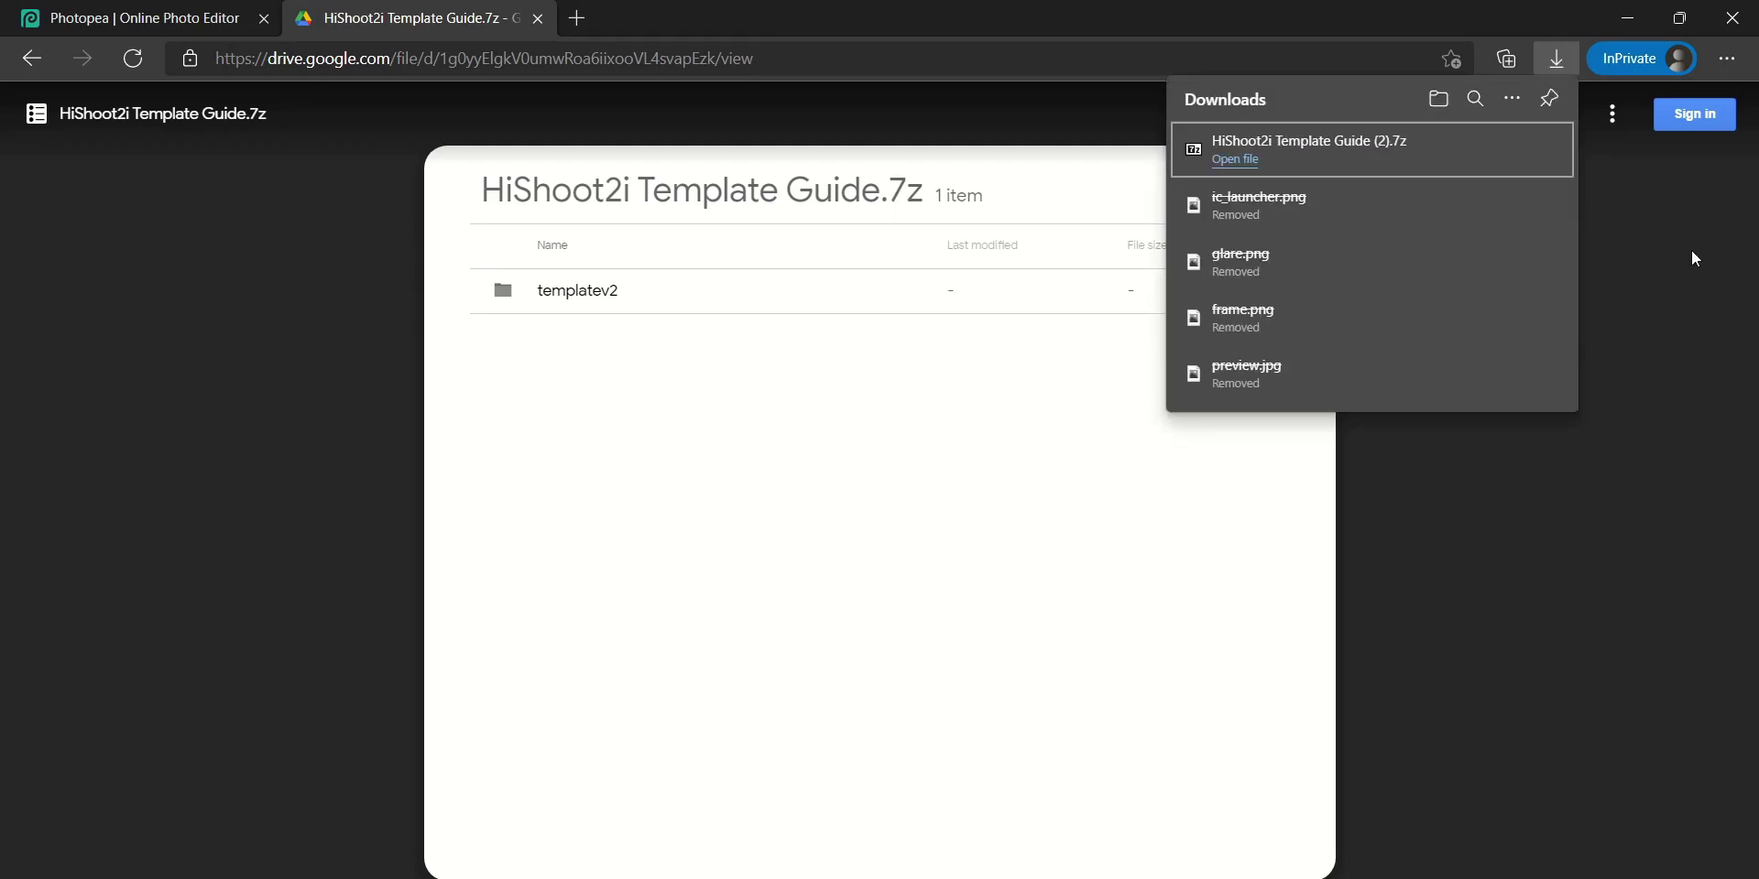
left_click(1426, 169)
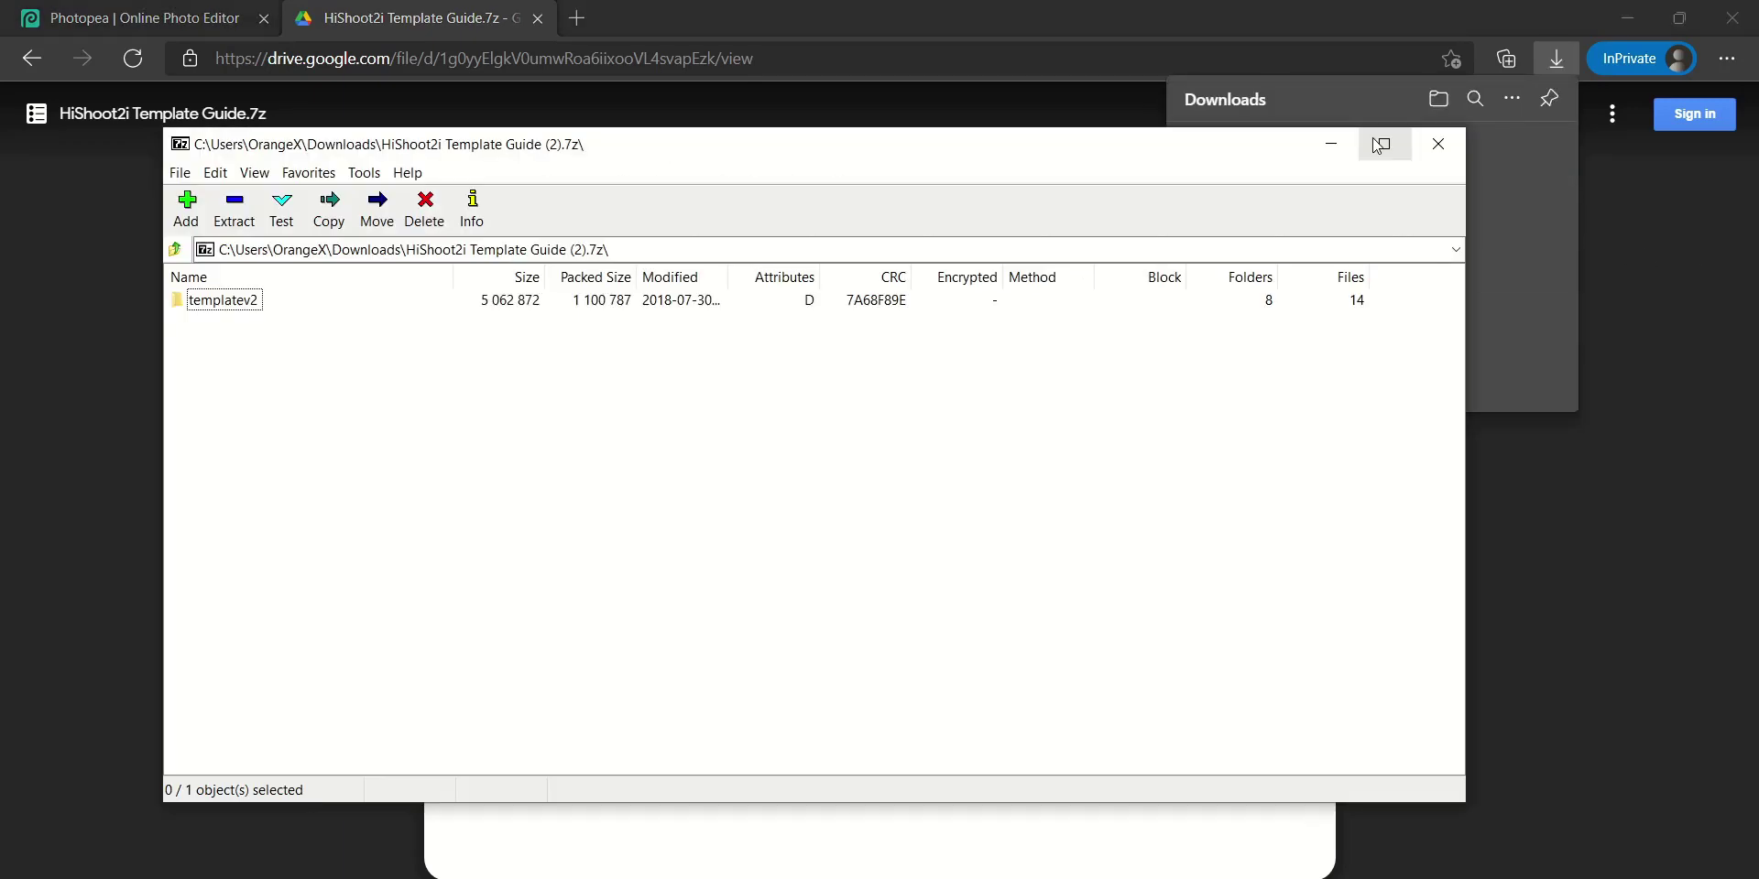
Extract templatev2 into Desktop\HiShoot Tutorial, then close the 7-Zip archive window
left_click(236, 209)
left_click(1154, 386)
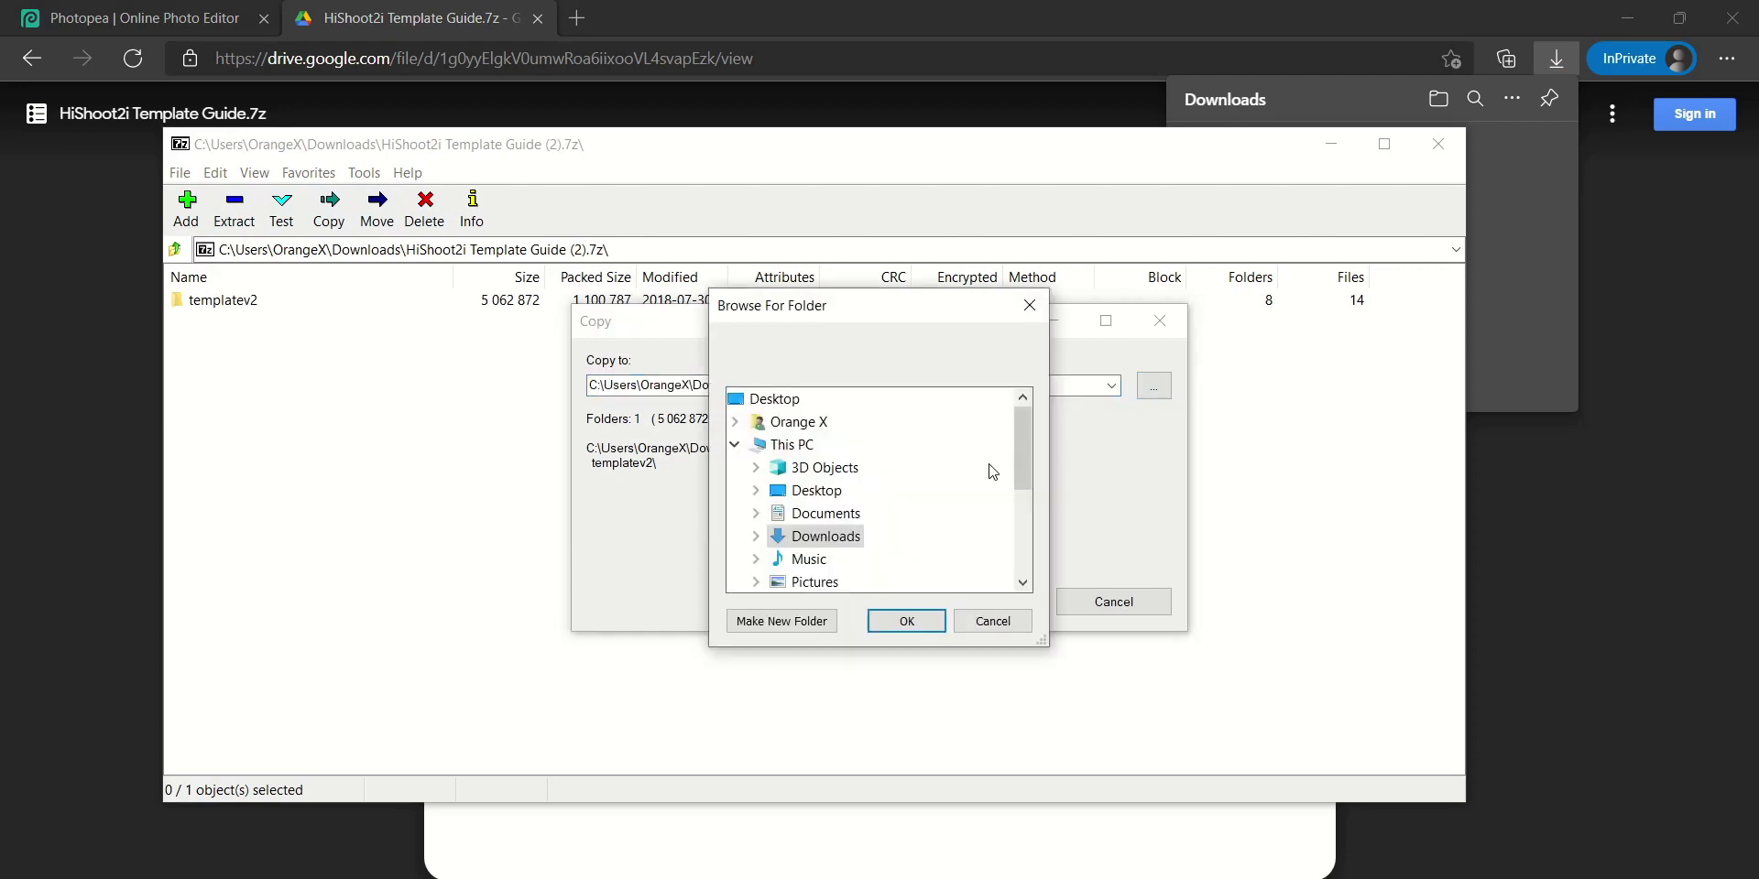
left_click(755, 491)
left_click(834, 515)
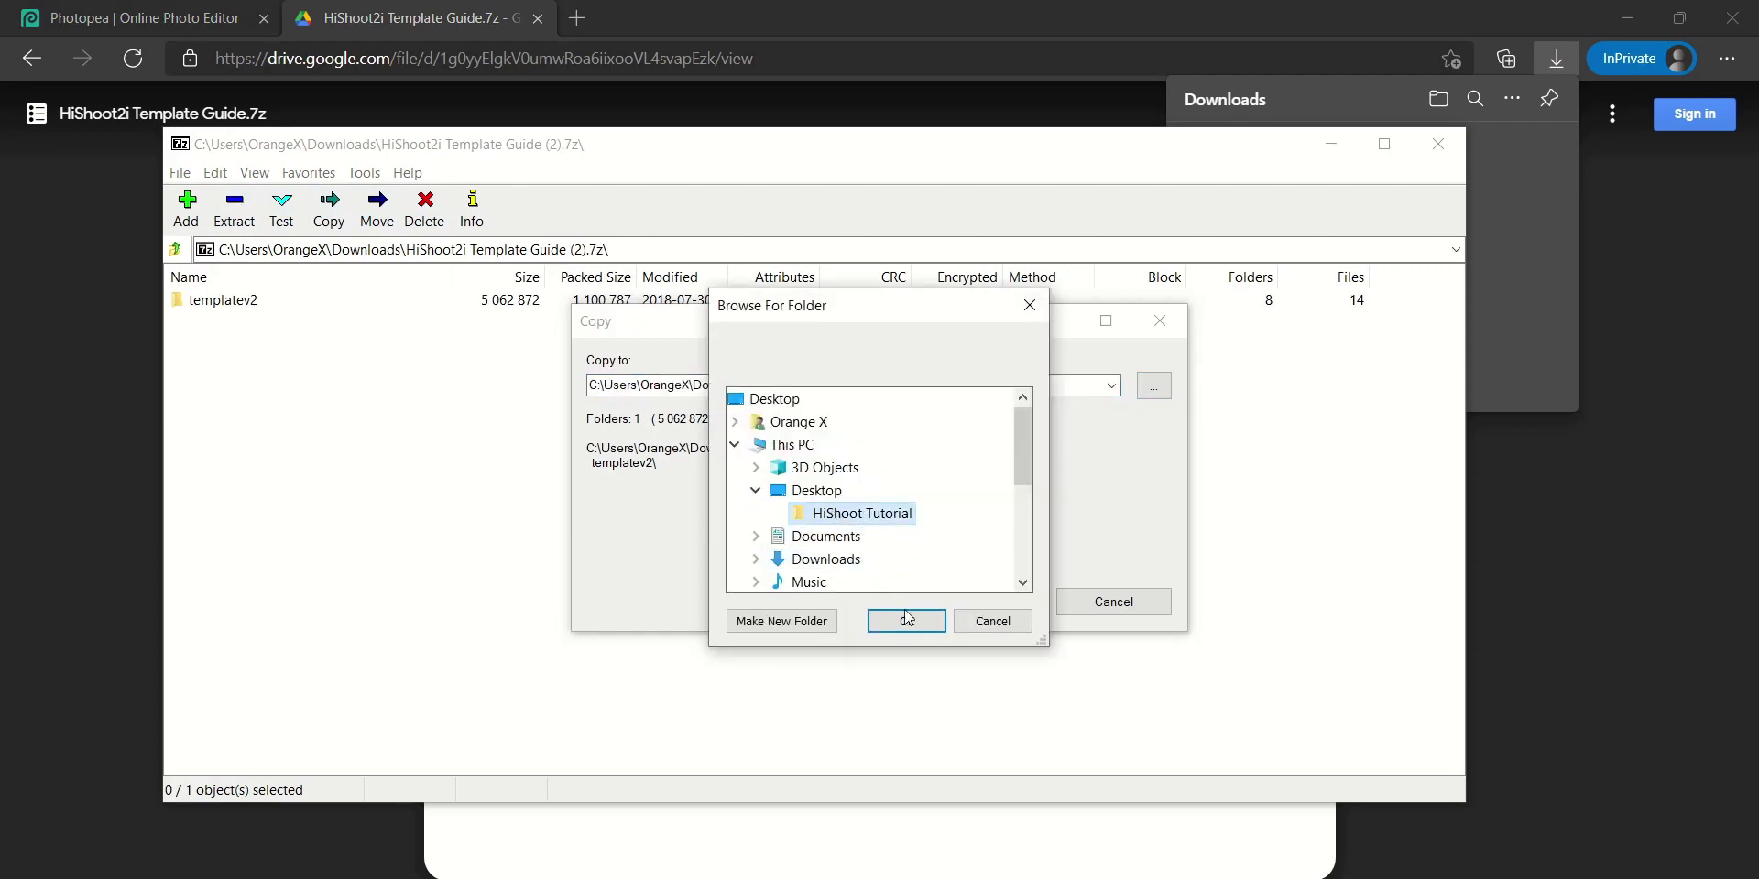
left_click(904, 622)
left_click(1026, 609)
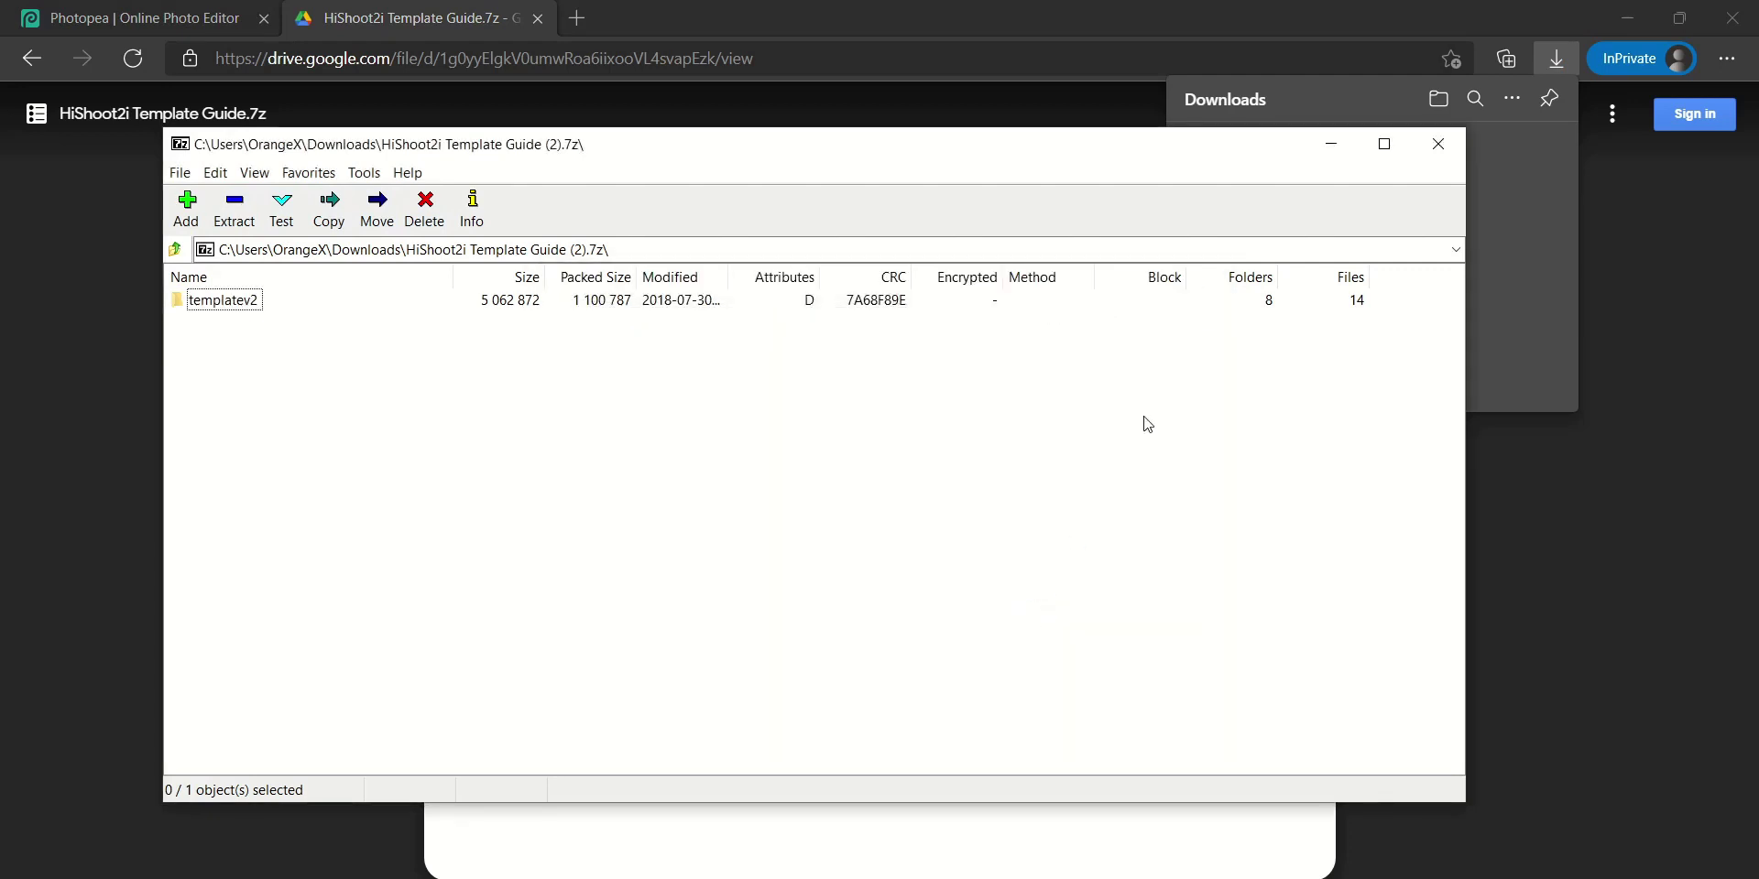
left_click(1439, 144)
Maximize the HiShoot Tutorial window and open templatev2\src\main\res\drawable
key("alt+Tab")
left_click_drag(1059, 153, 453, 4)
left_click(344, 145)
double_click(346, 149)
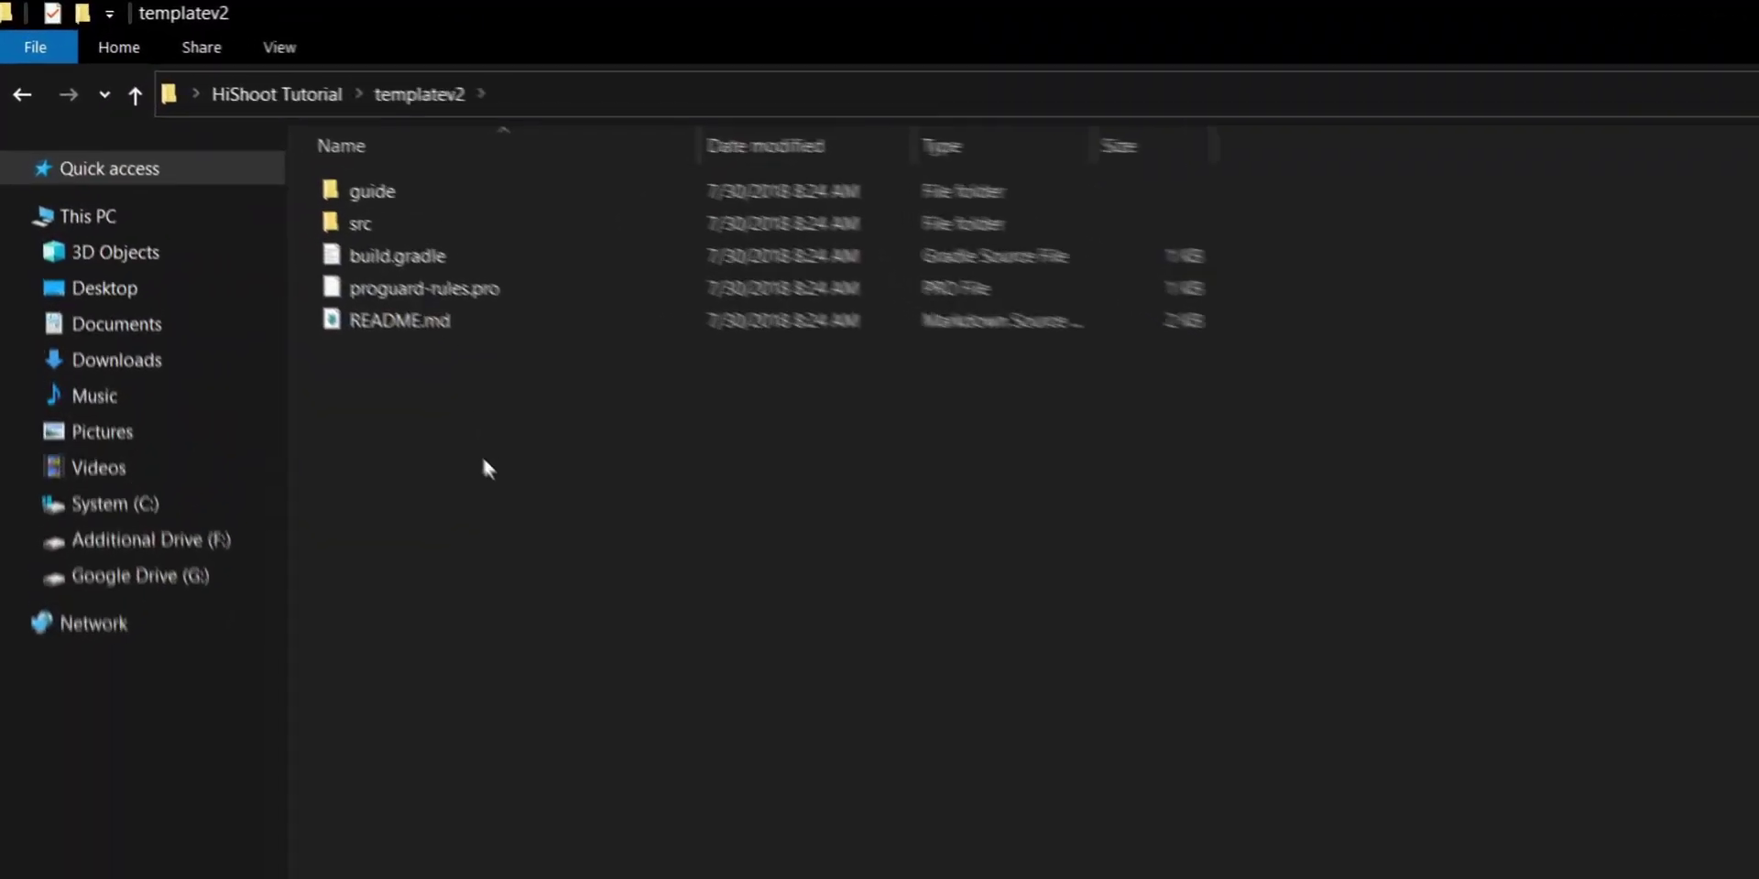
double_click(299, 171)
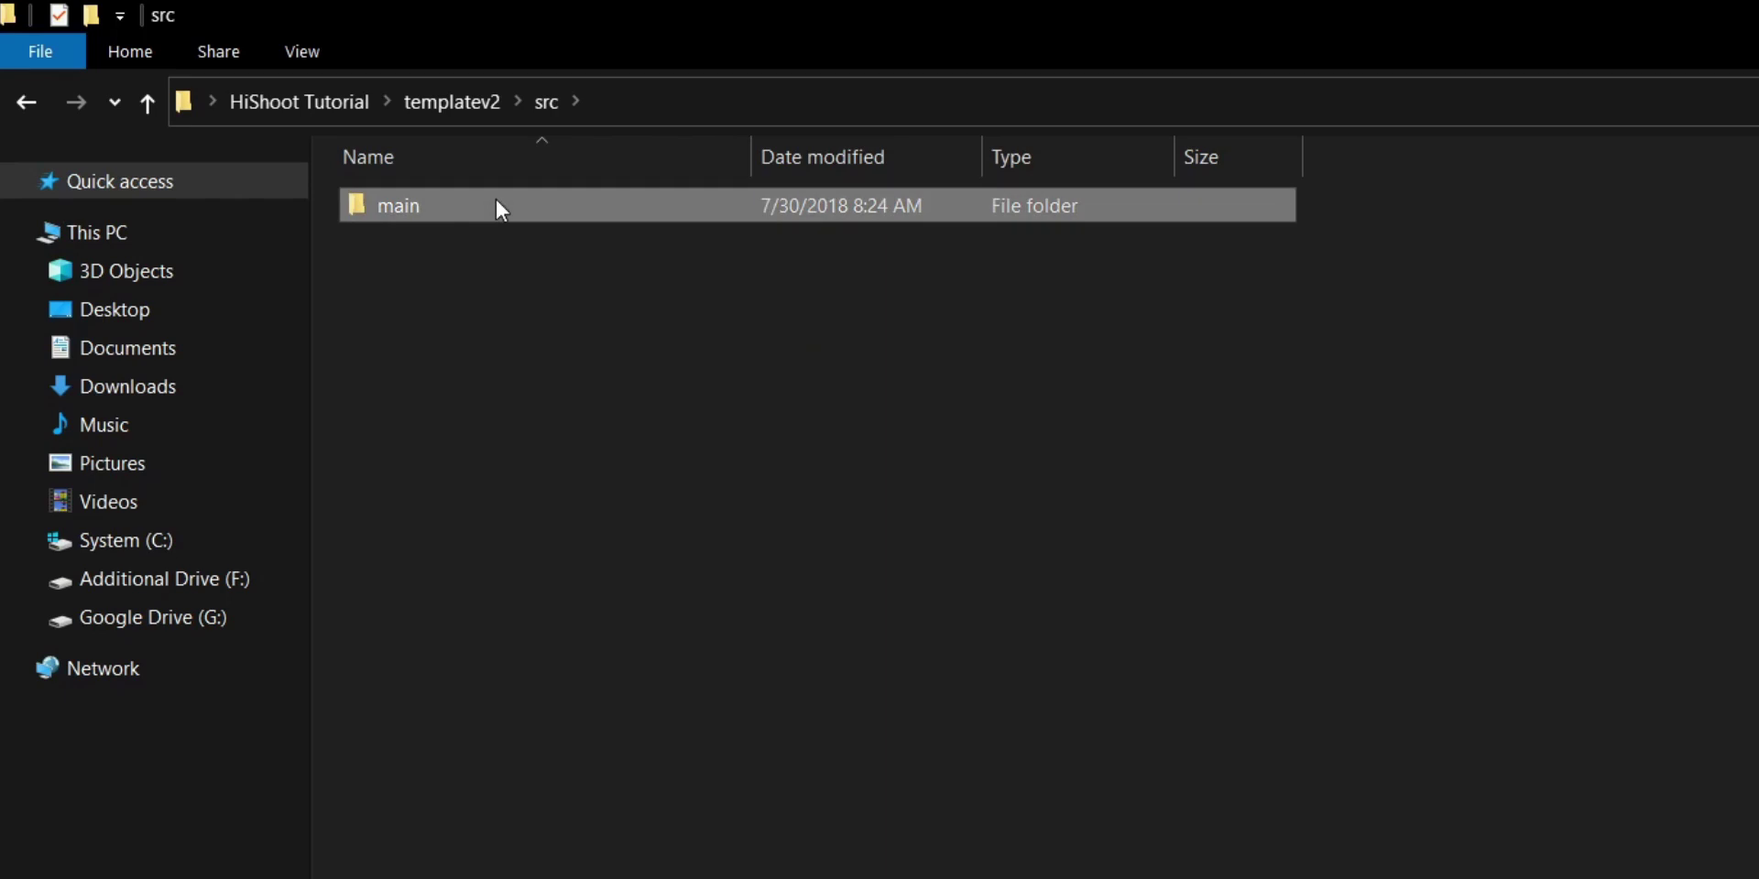
double_click(497, 203)
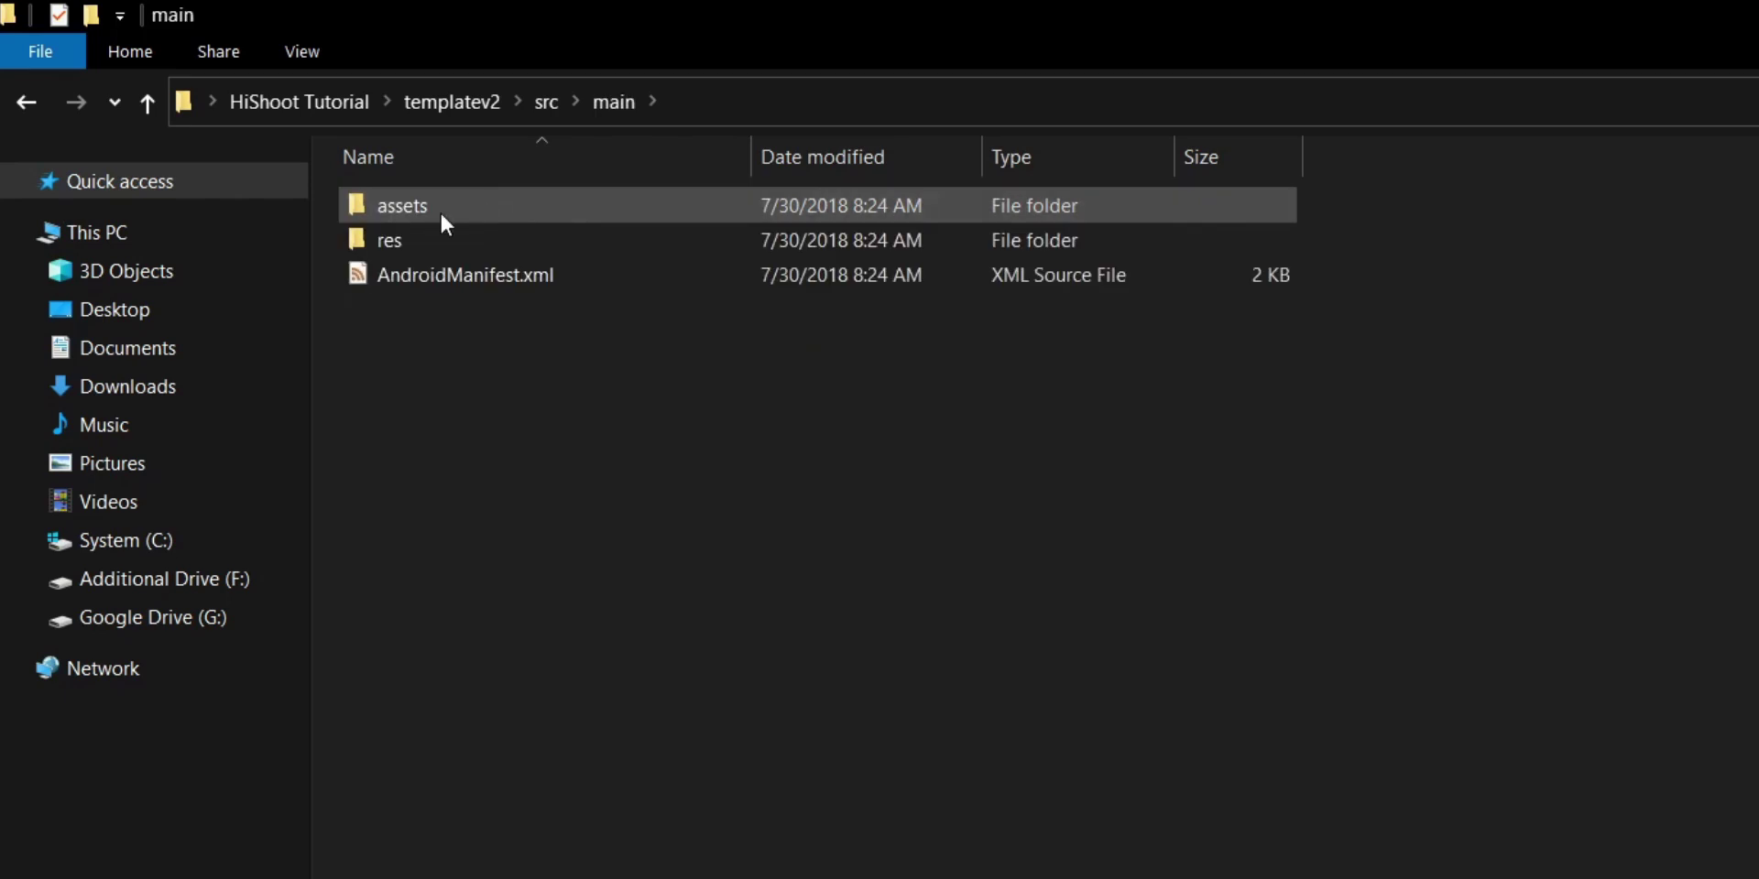
double_click(414, 234)
double_click(511, 212)
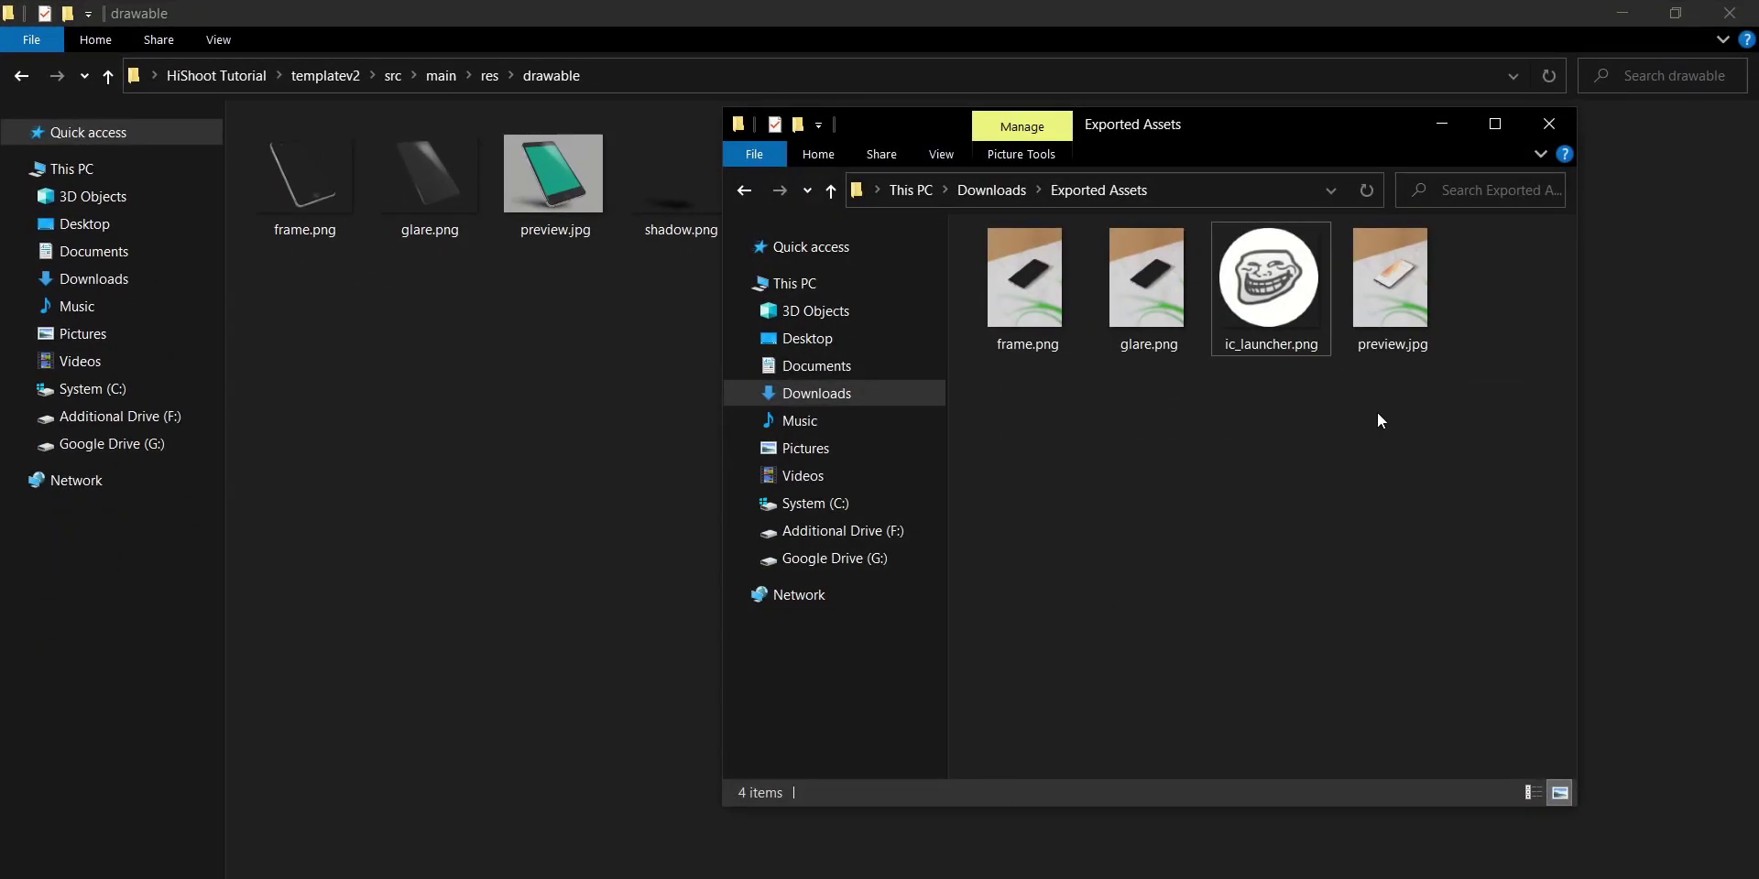
Replace frame.png, glare.png and preview.jpg with the exported images and delete shadow.png
left_click_drag(1377, 412, 562, 311)
left_click(1262, 268, "ctrl")
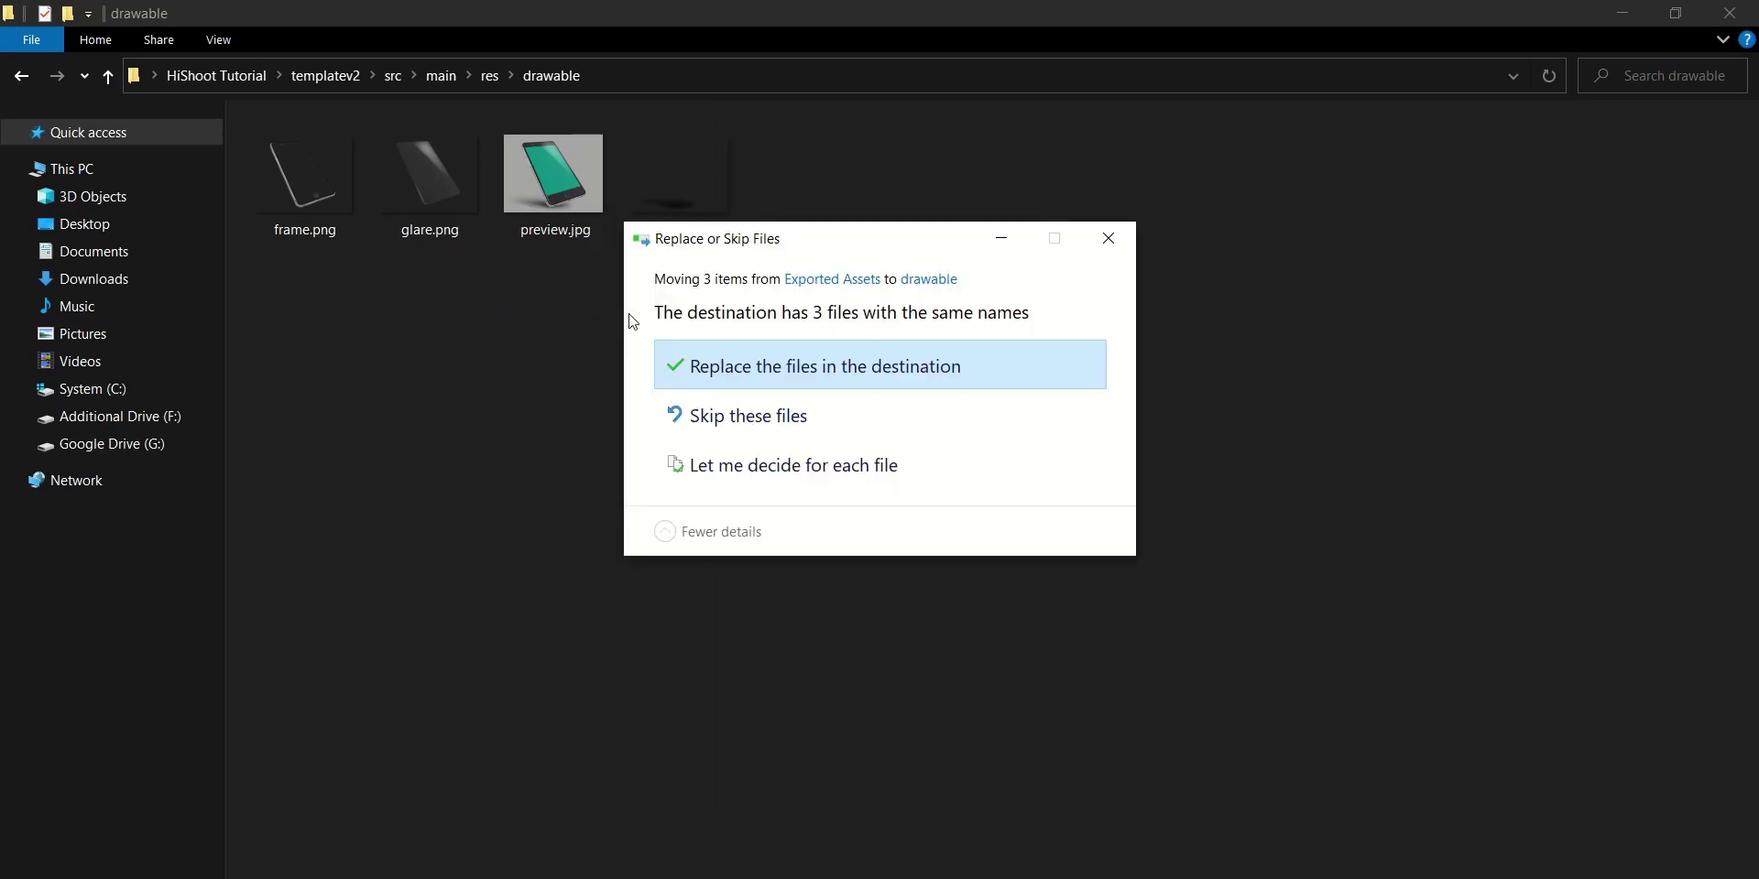
left_click(988, 359)
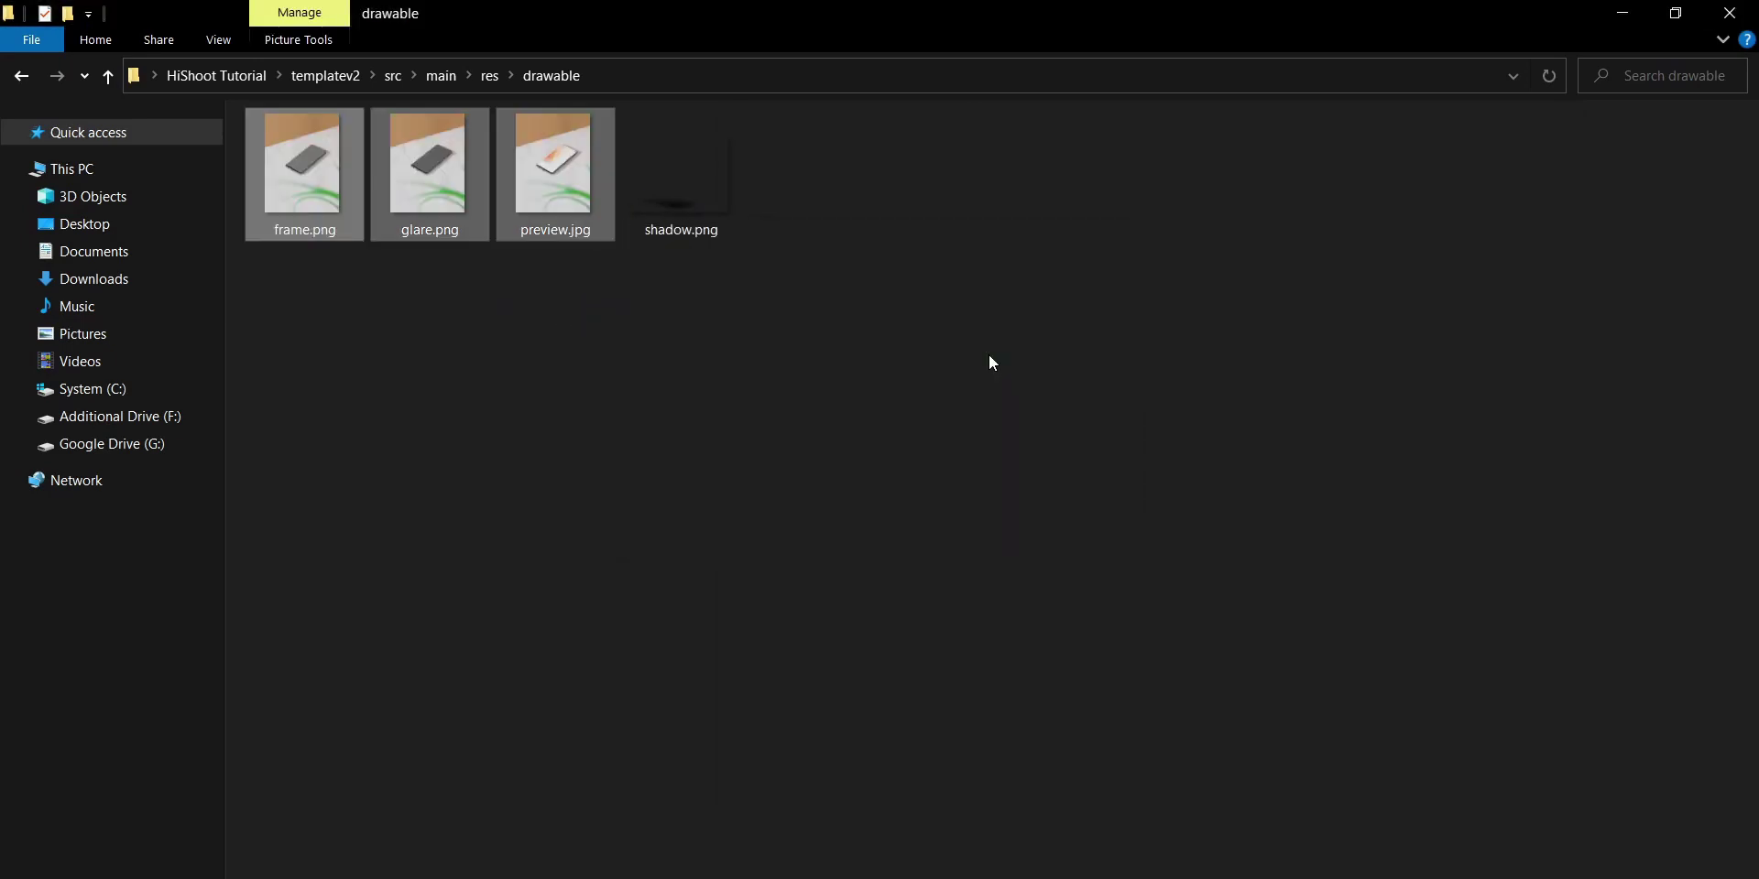
right_click(676, 194)
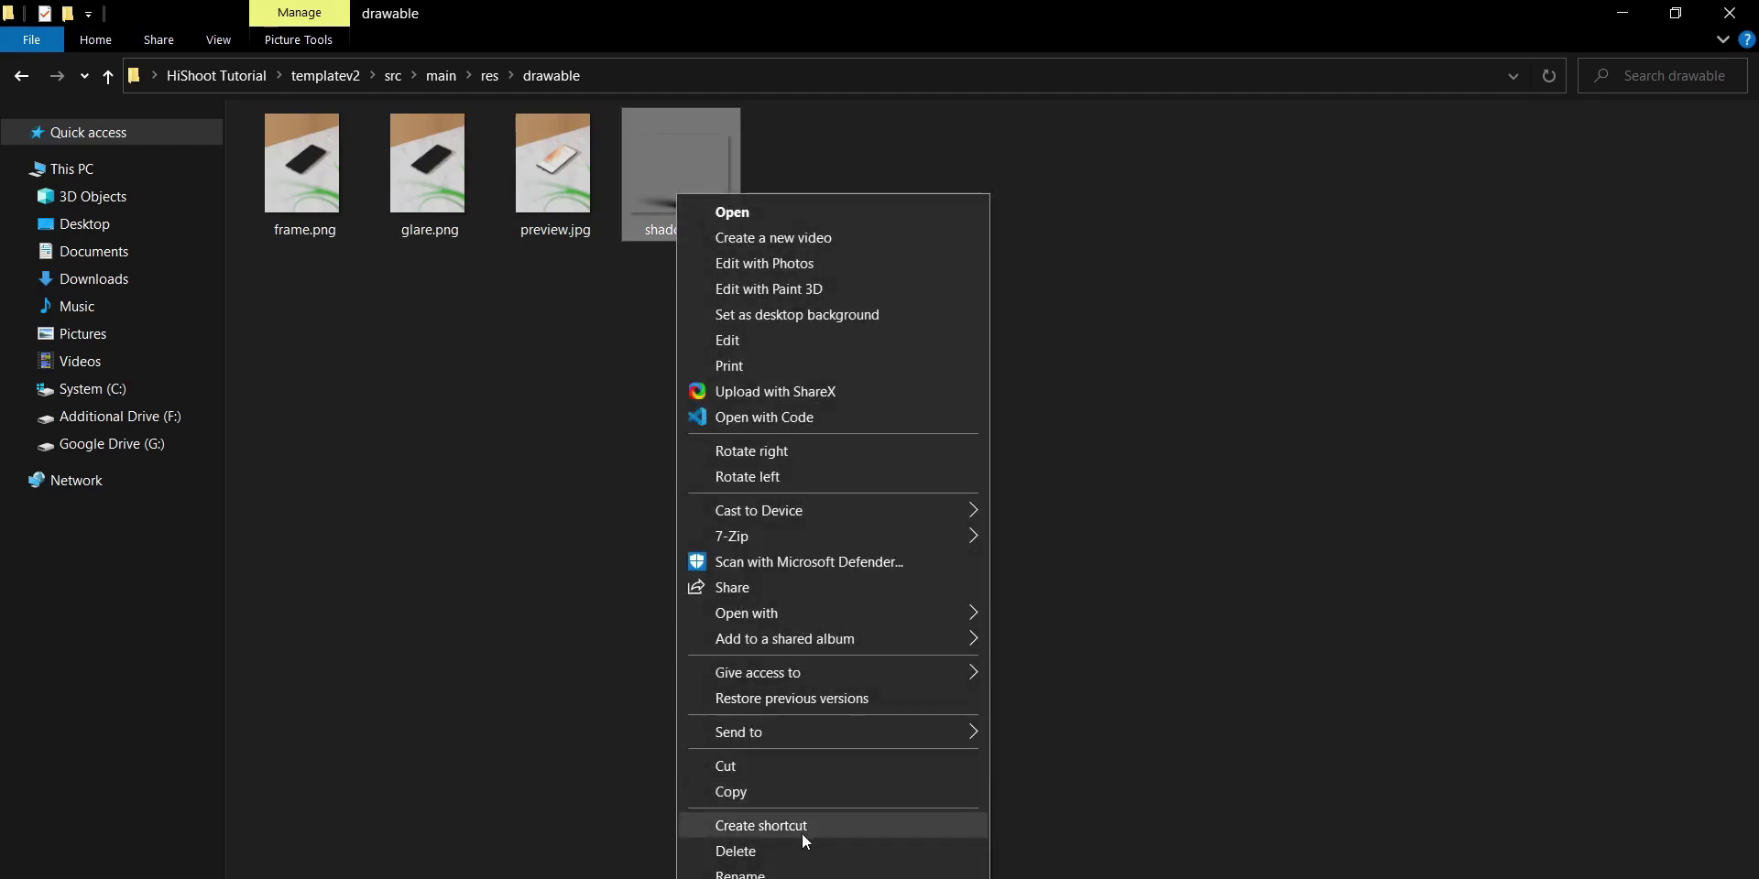
left_click(806, 857)
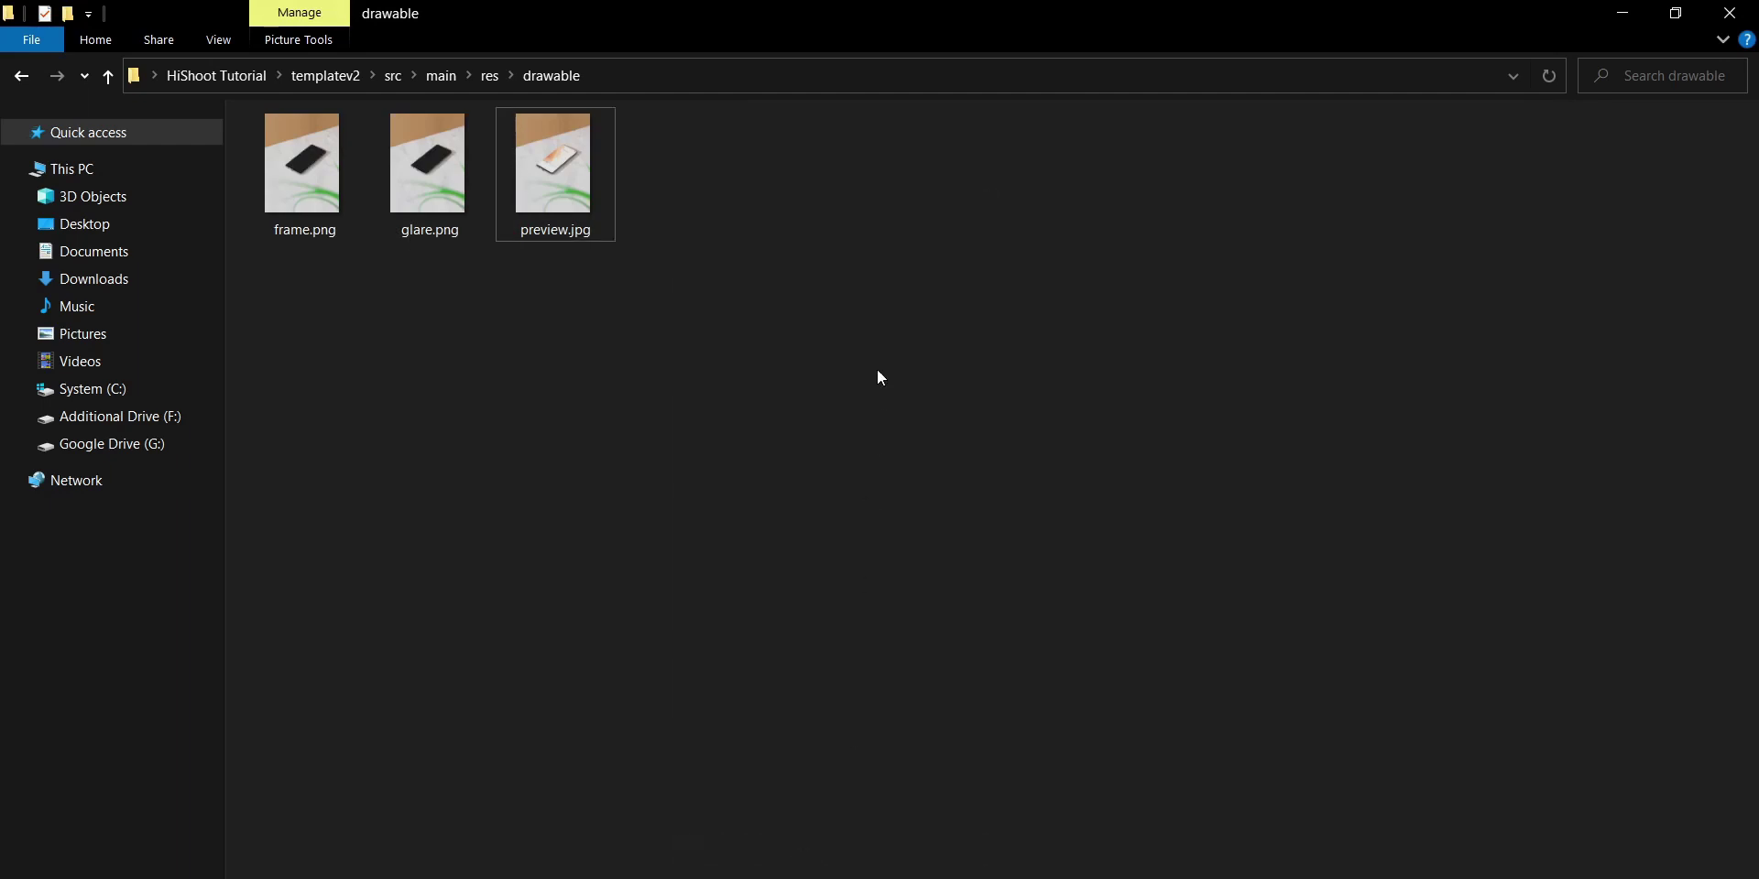
Replace ic_launcher.png in mipmap-xxxhdpi with the exported troll-face icon
left_click(22, 75)
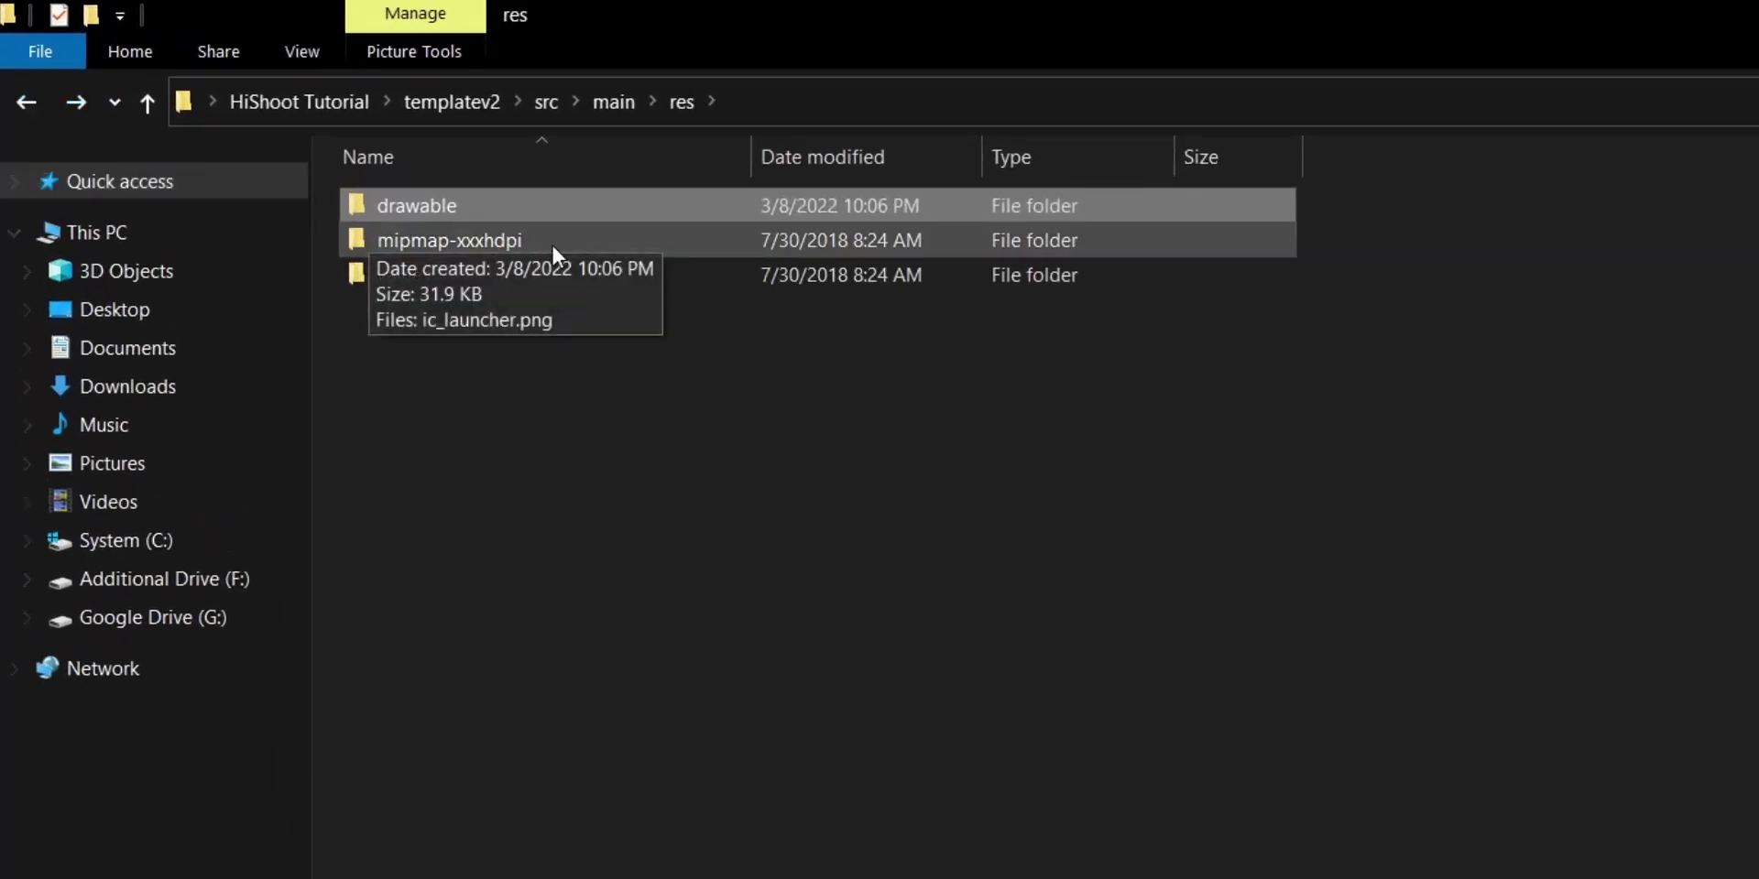
left_click(554, 247)
double_click(552, 244)
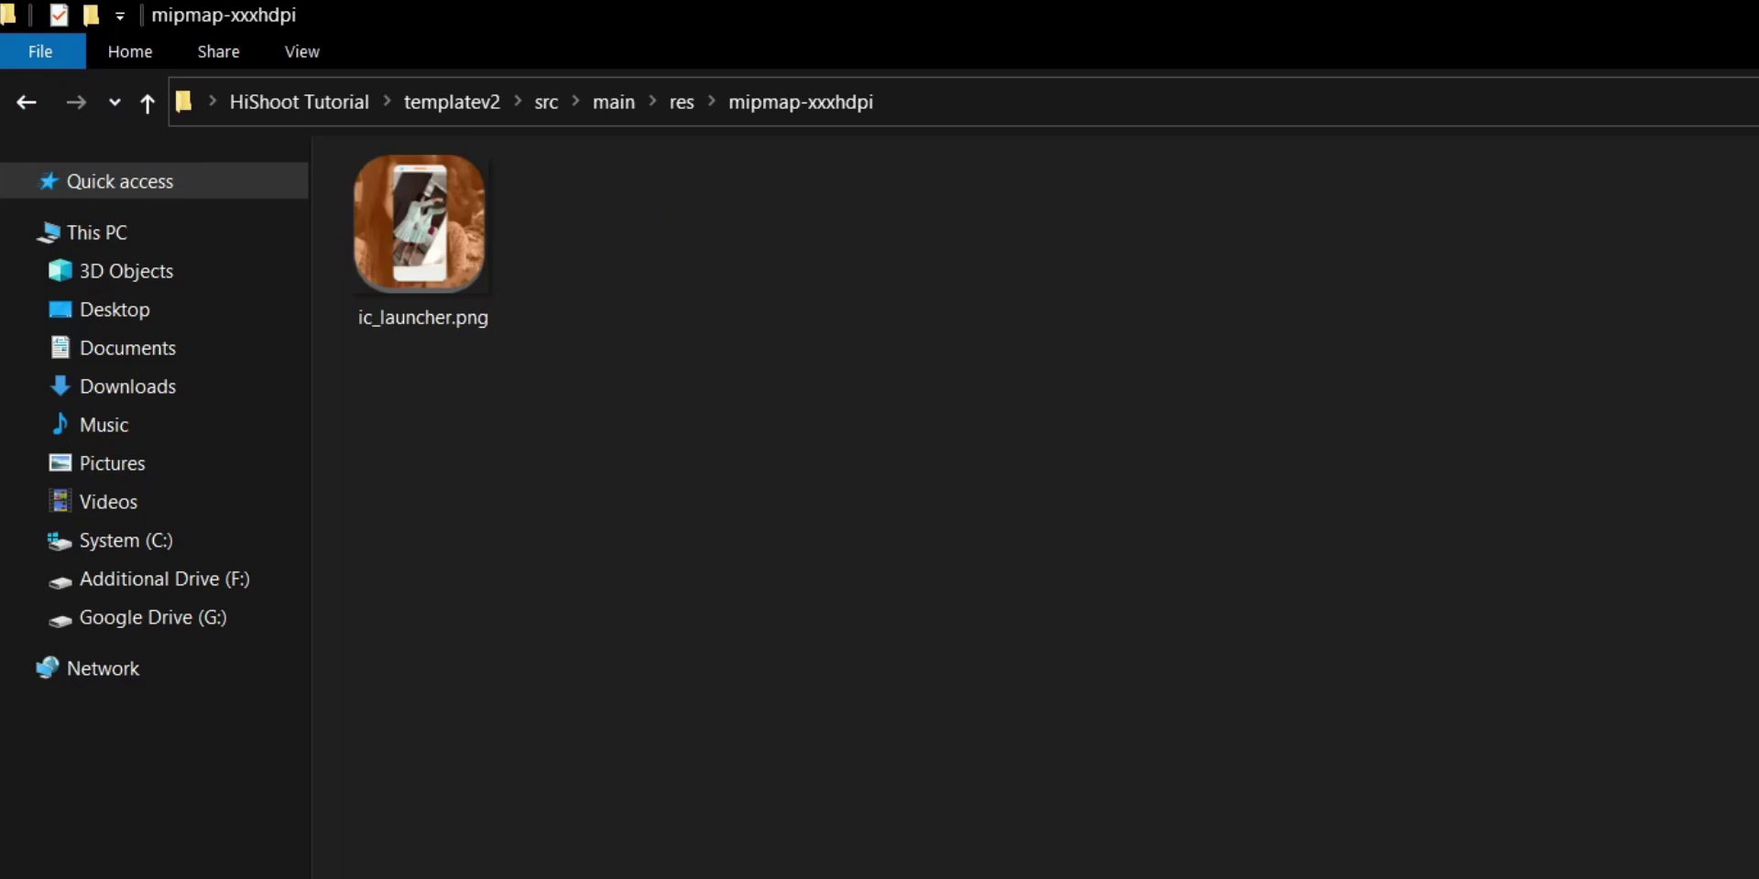
left_click_drag(1020, 315, 563, 335)
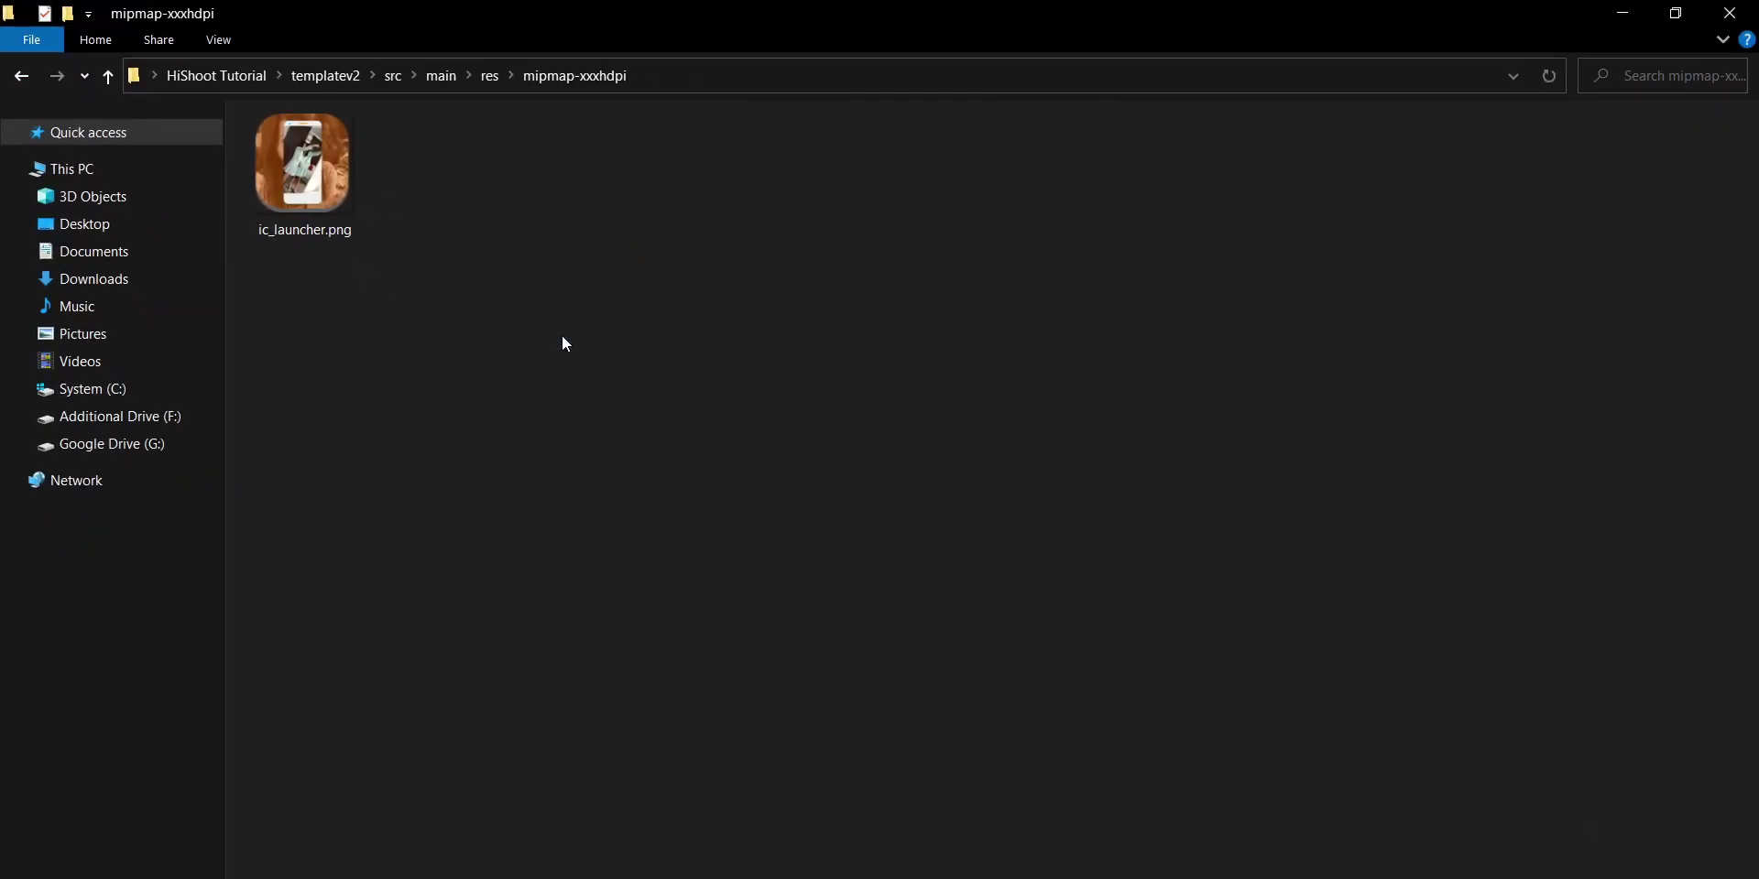
left_click(846, 375)
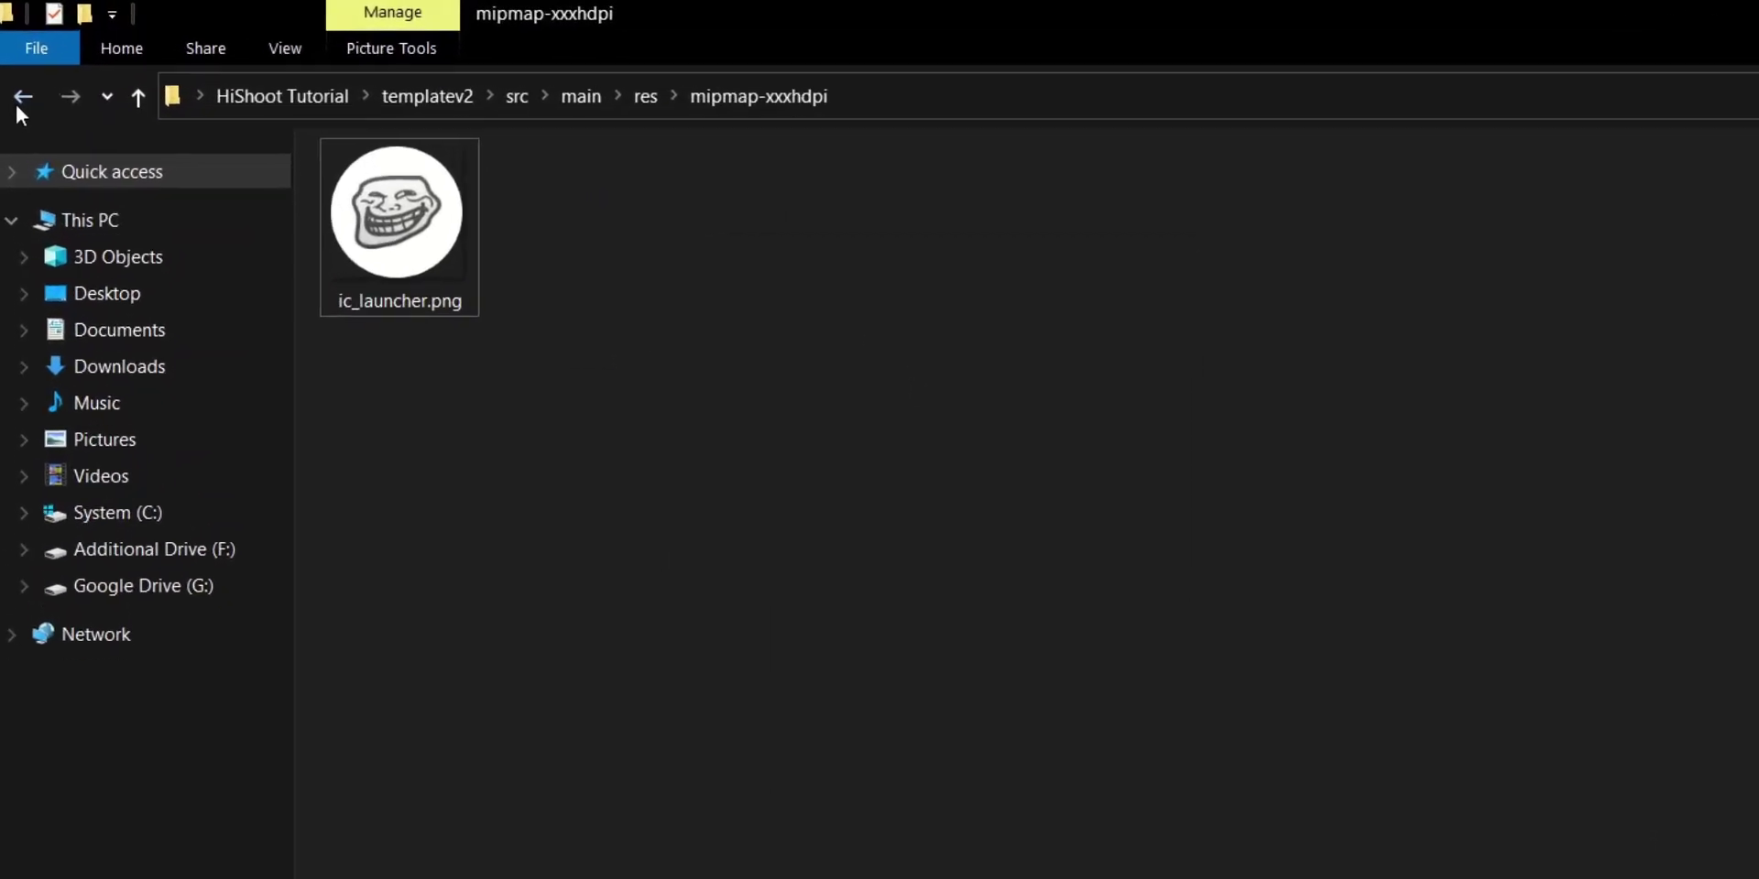
left_click(21, 75)
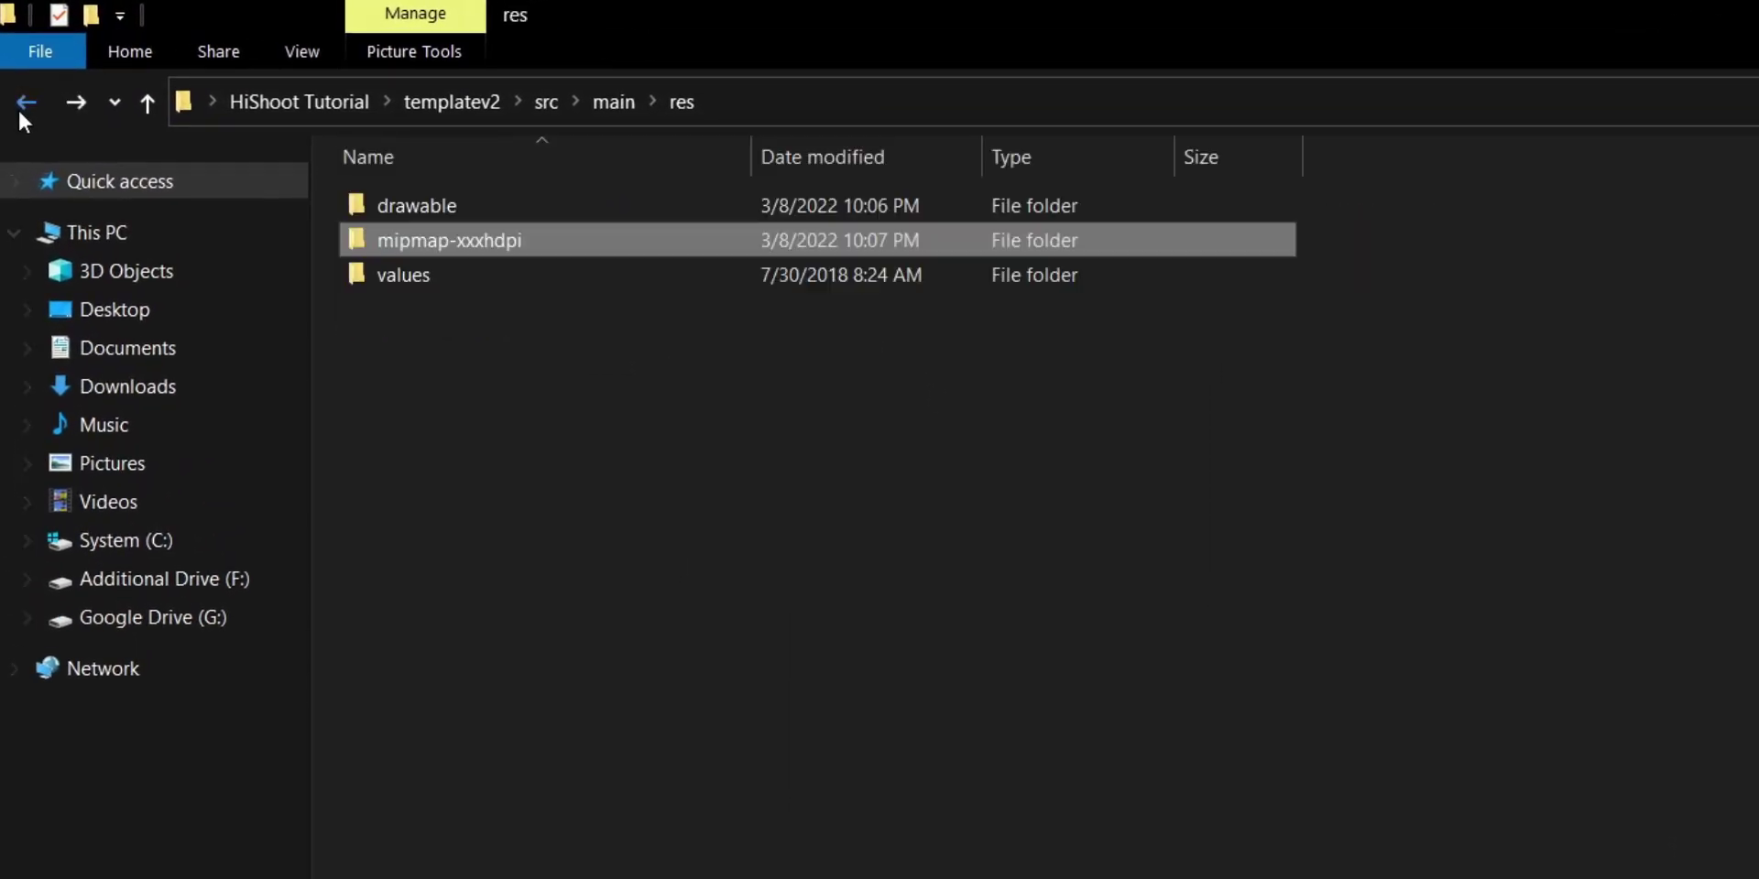
Open strings.xml from the values folder in Notepad
double_click(422, 272)
right_click(427, 206)
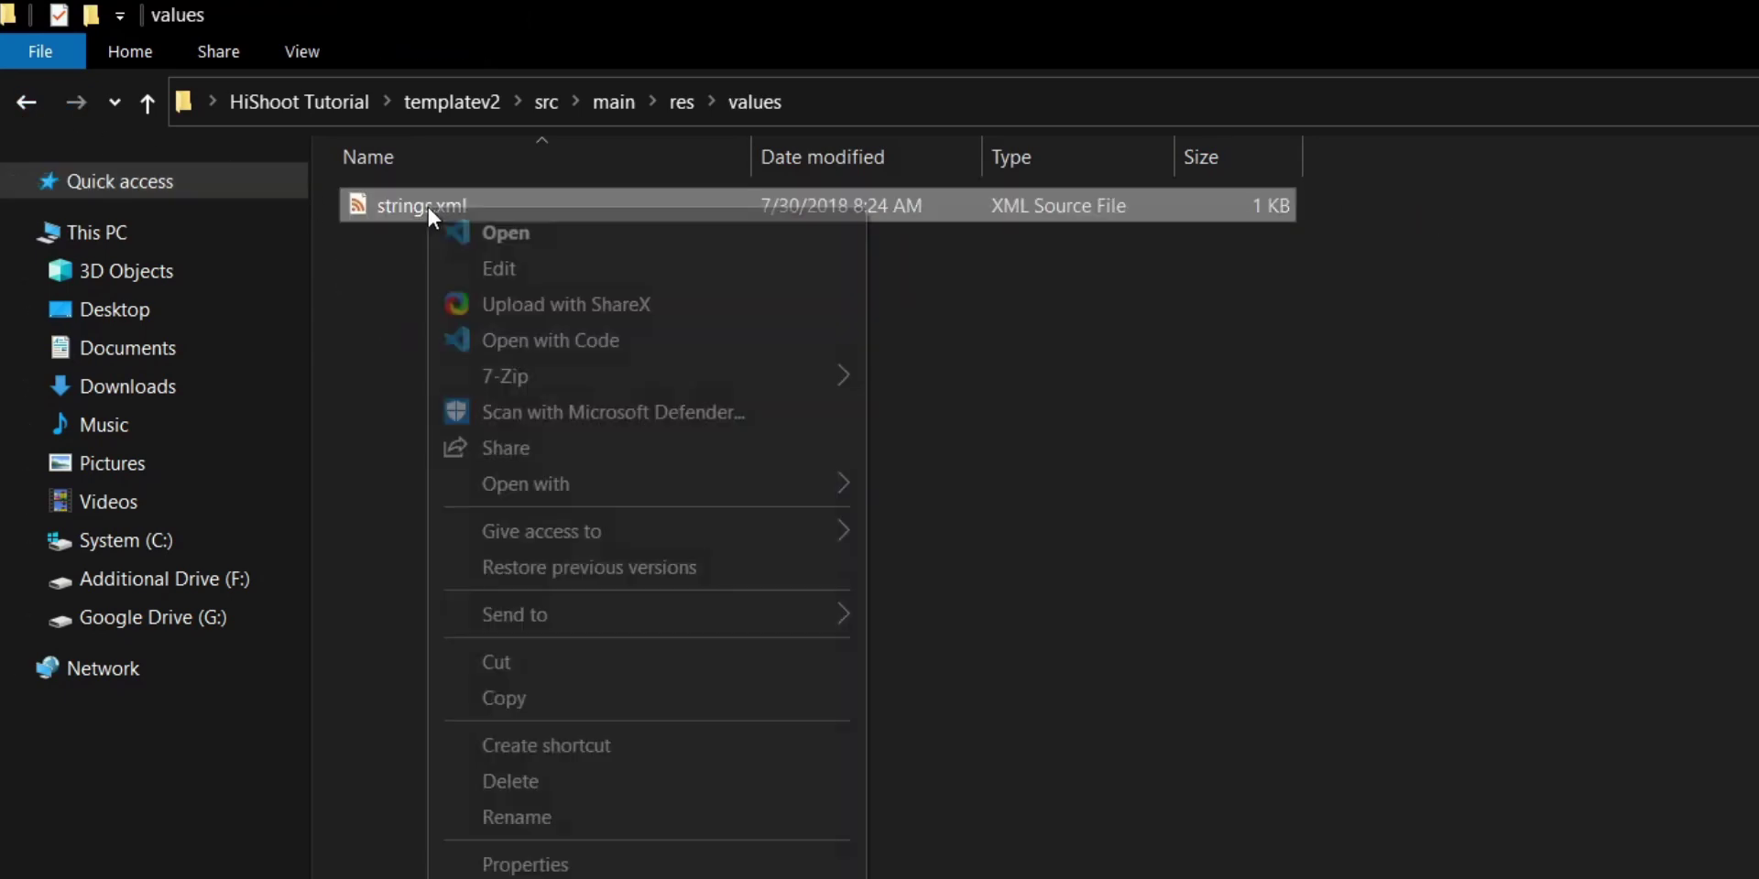
mouse_move(788, 484)
left_click(1048, 562)
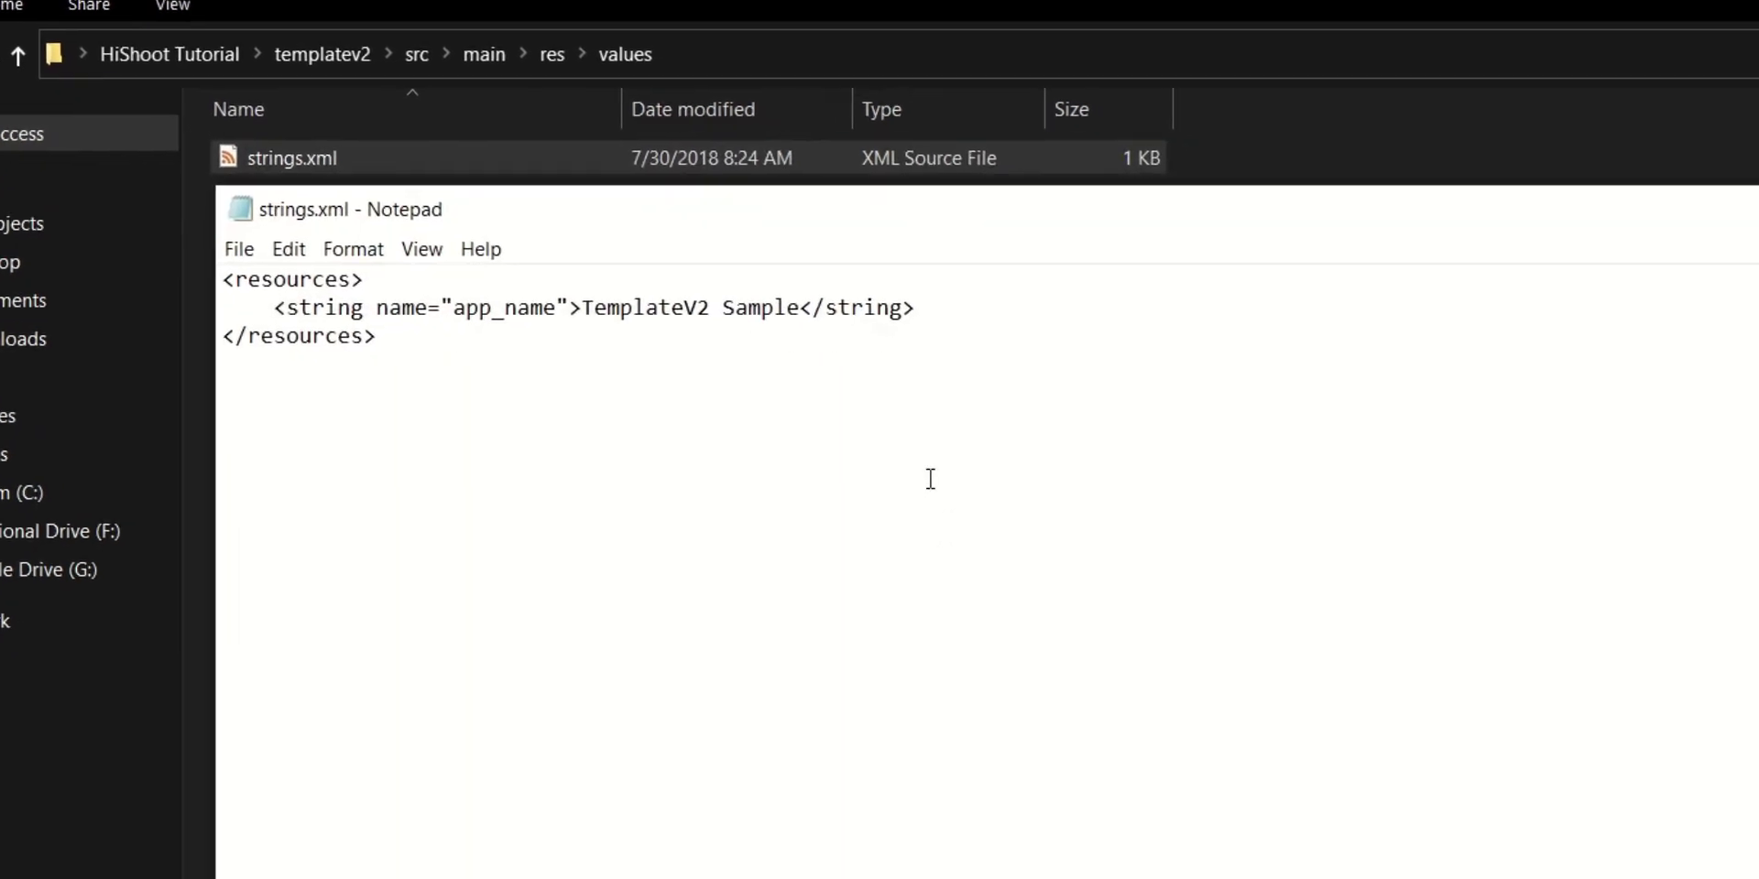
Change app_name from TemplateV2 Sample to Galaxy S20 Template and save
left_click_drag(716, 275, 494, 273)
type("Samsung galaxy s75 u")
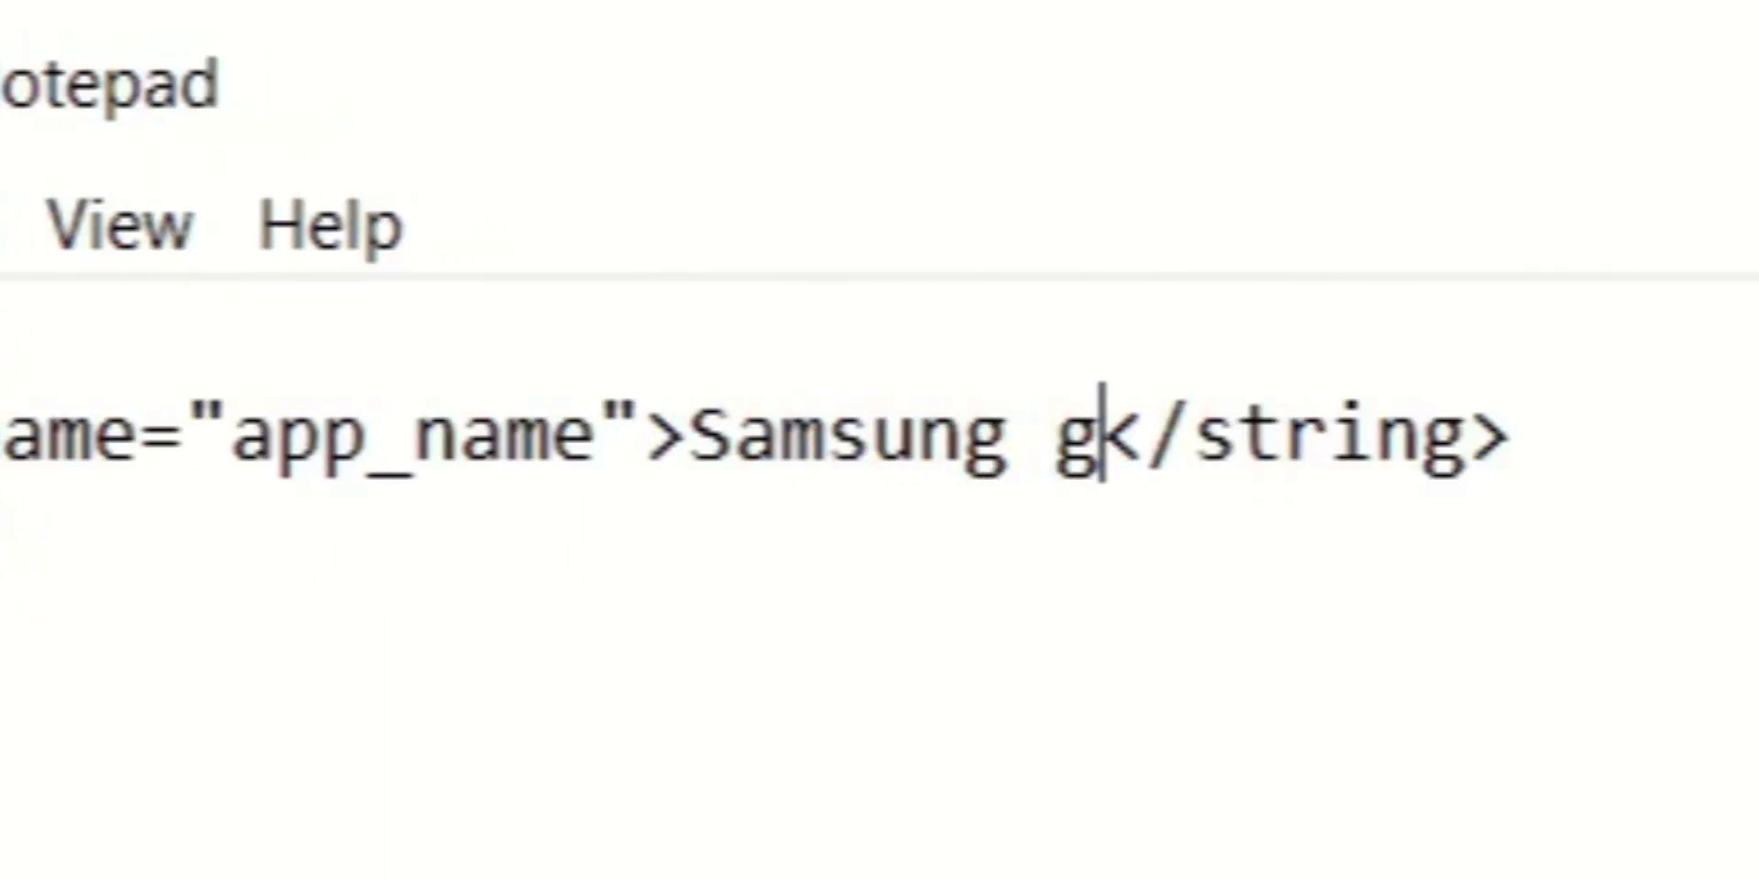
type("ltra pro v2 Hishoot 2i ")
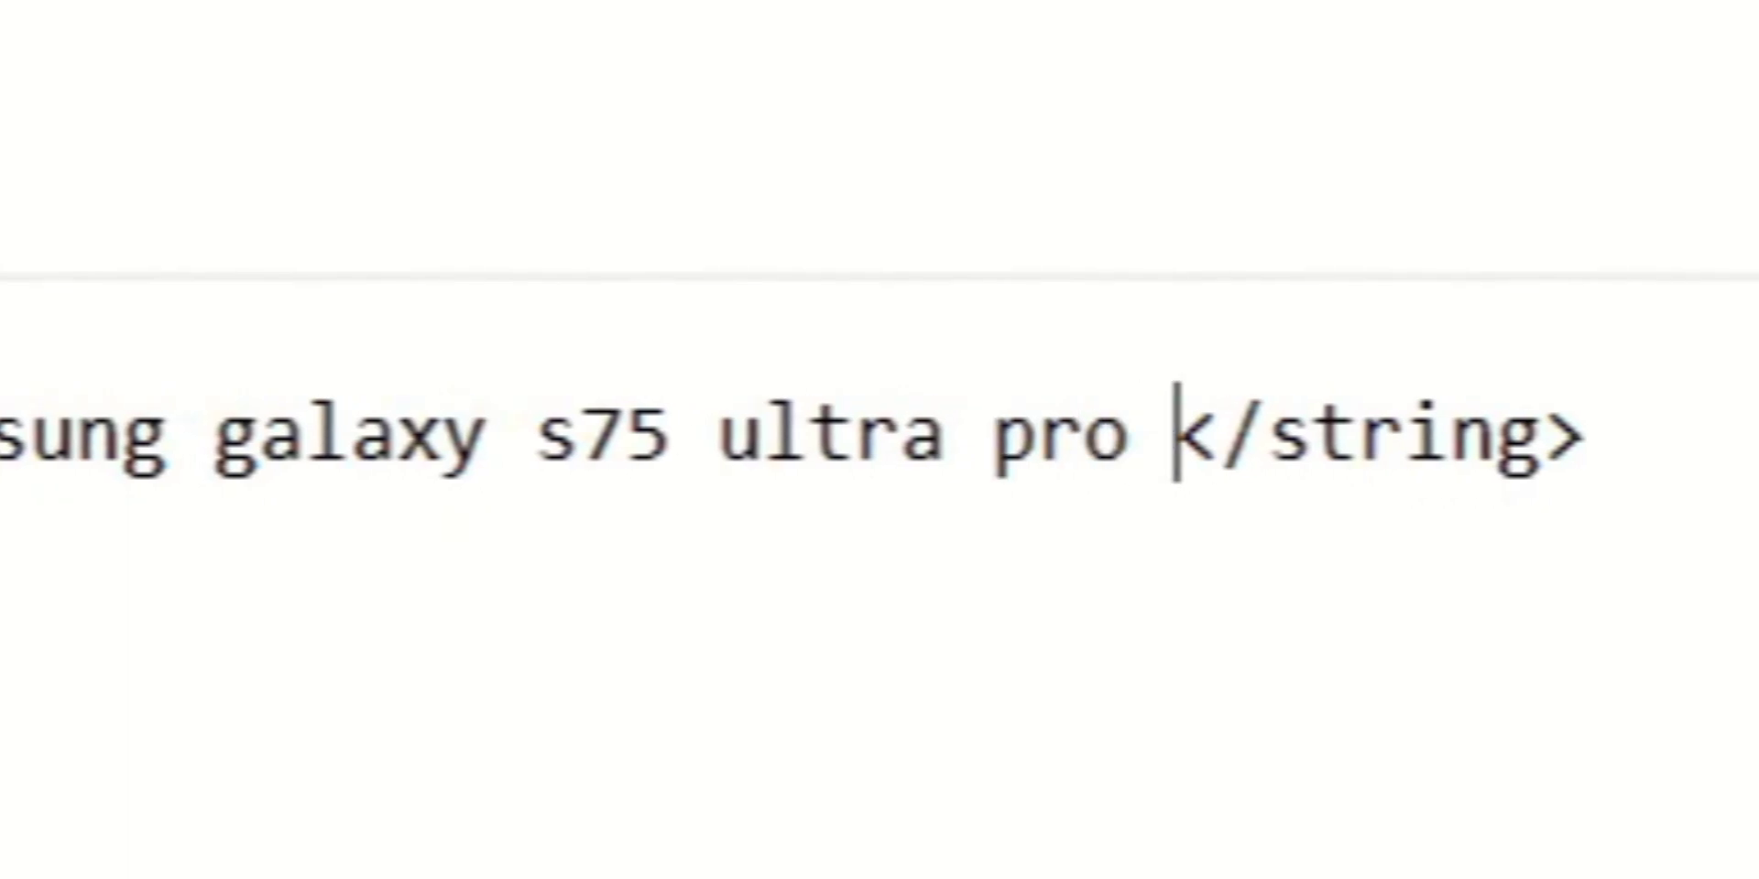
type("template 2000 v6 Alpha ")
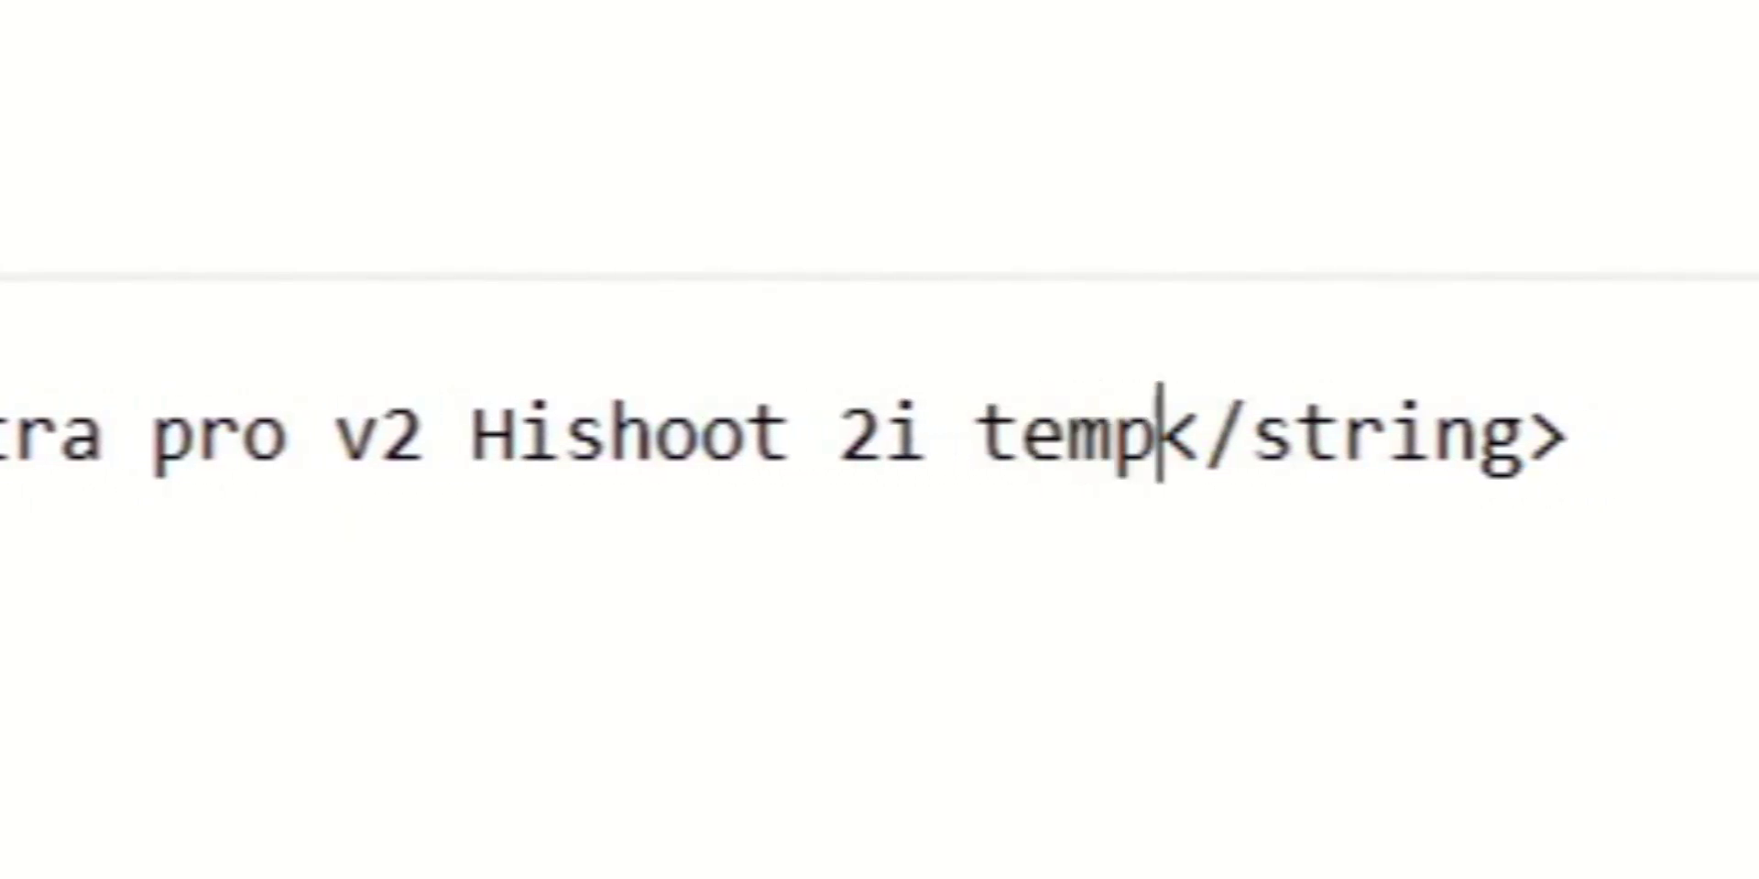
type("9")
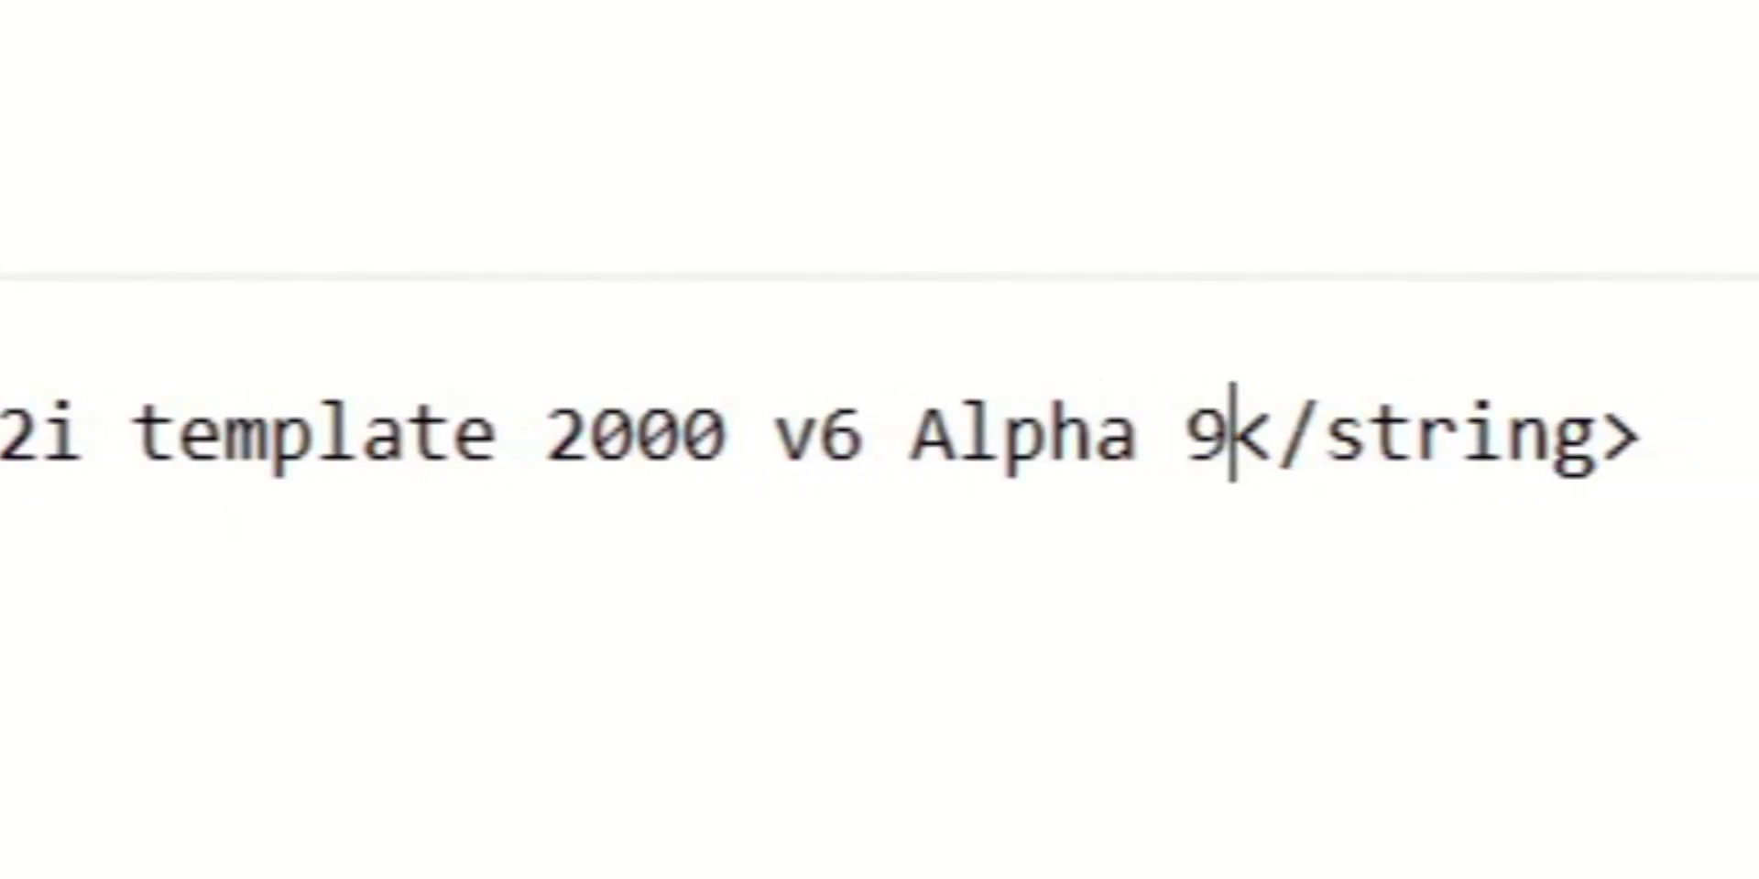
left_click_drag(1358, 276, 494, 275)
type("Galaxy S20 Template")
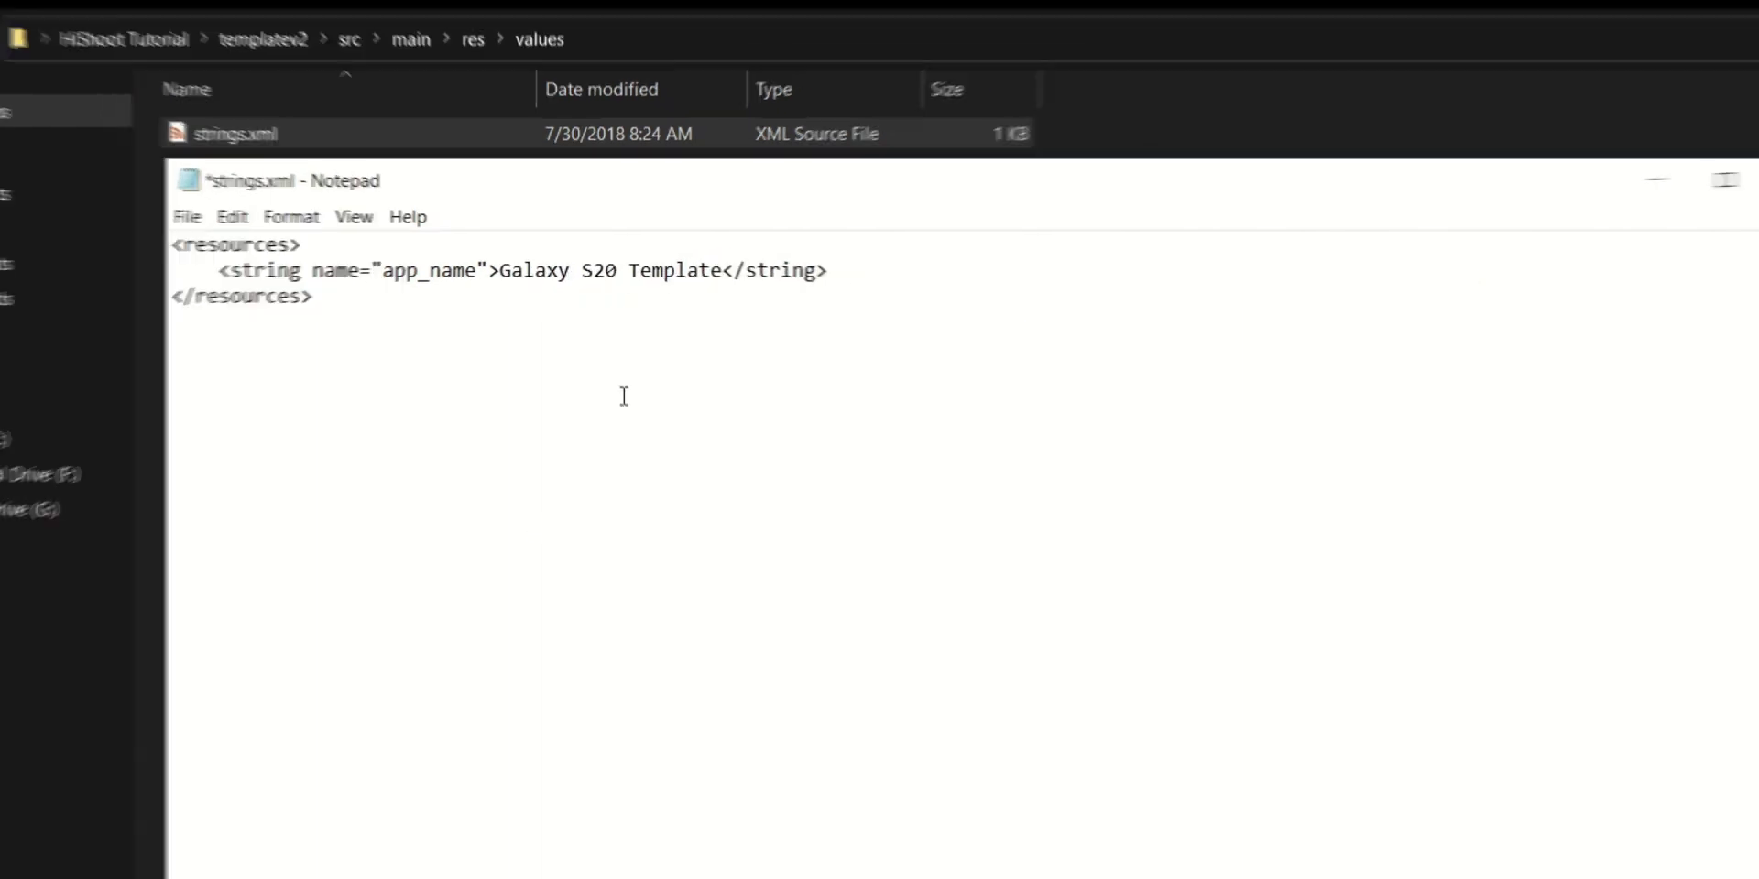
key("ctrl+s")
Close strings.xml and open assets\template.cfg in Notepad
left_click(1522, 195)
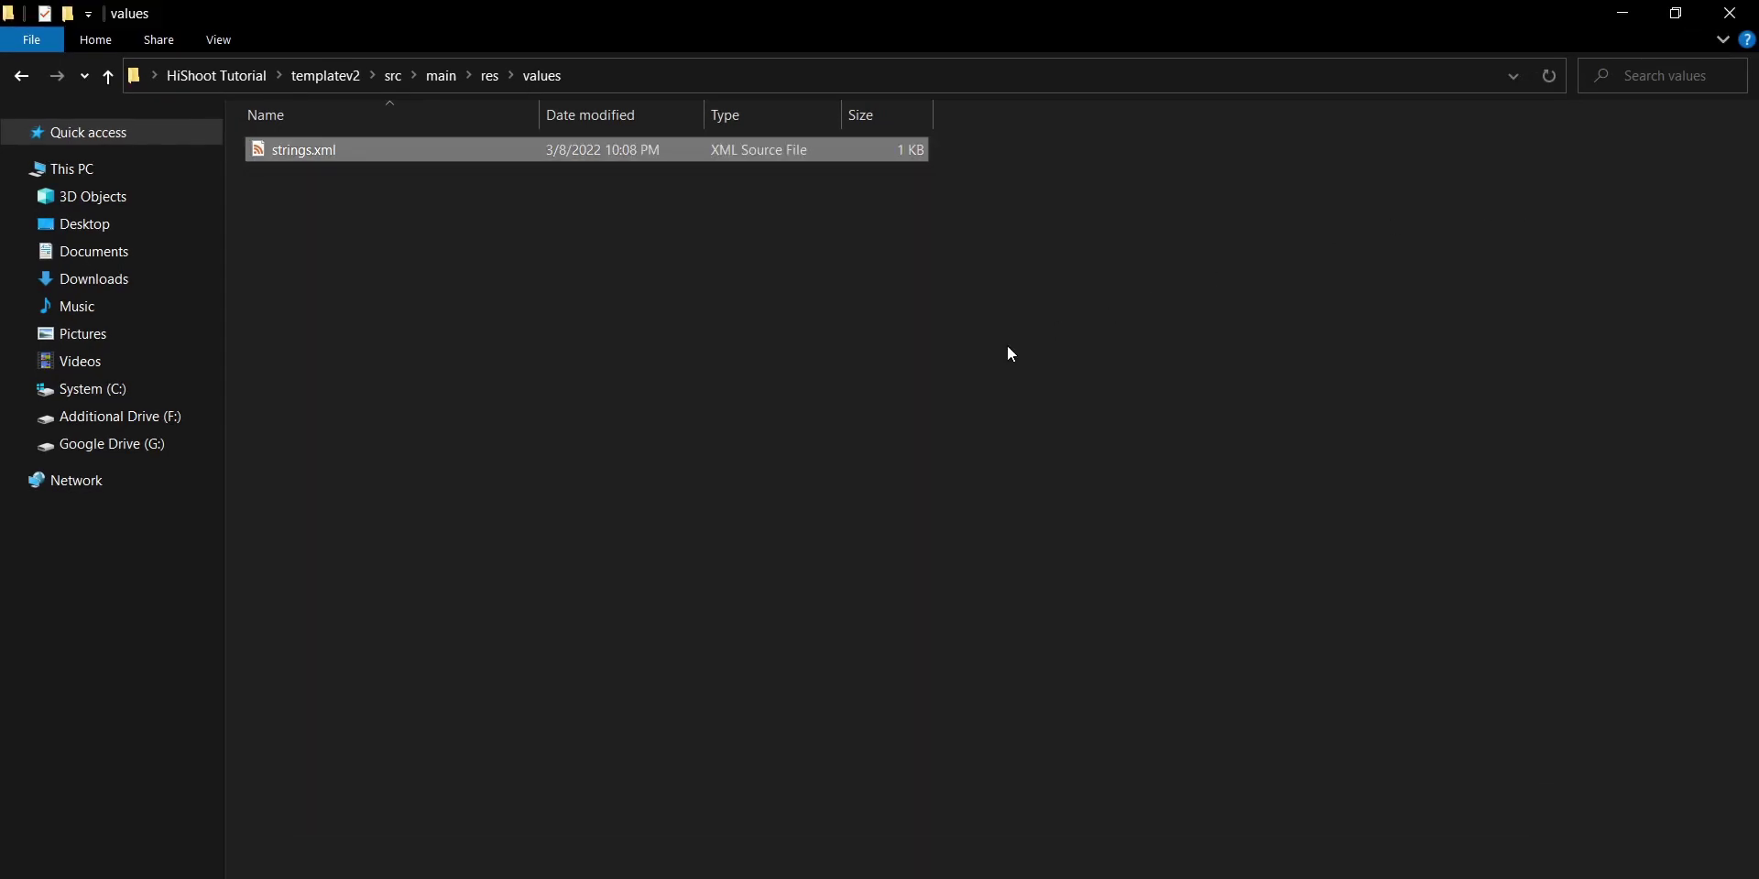
left_click(812, 388)
left_click(28, 76)
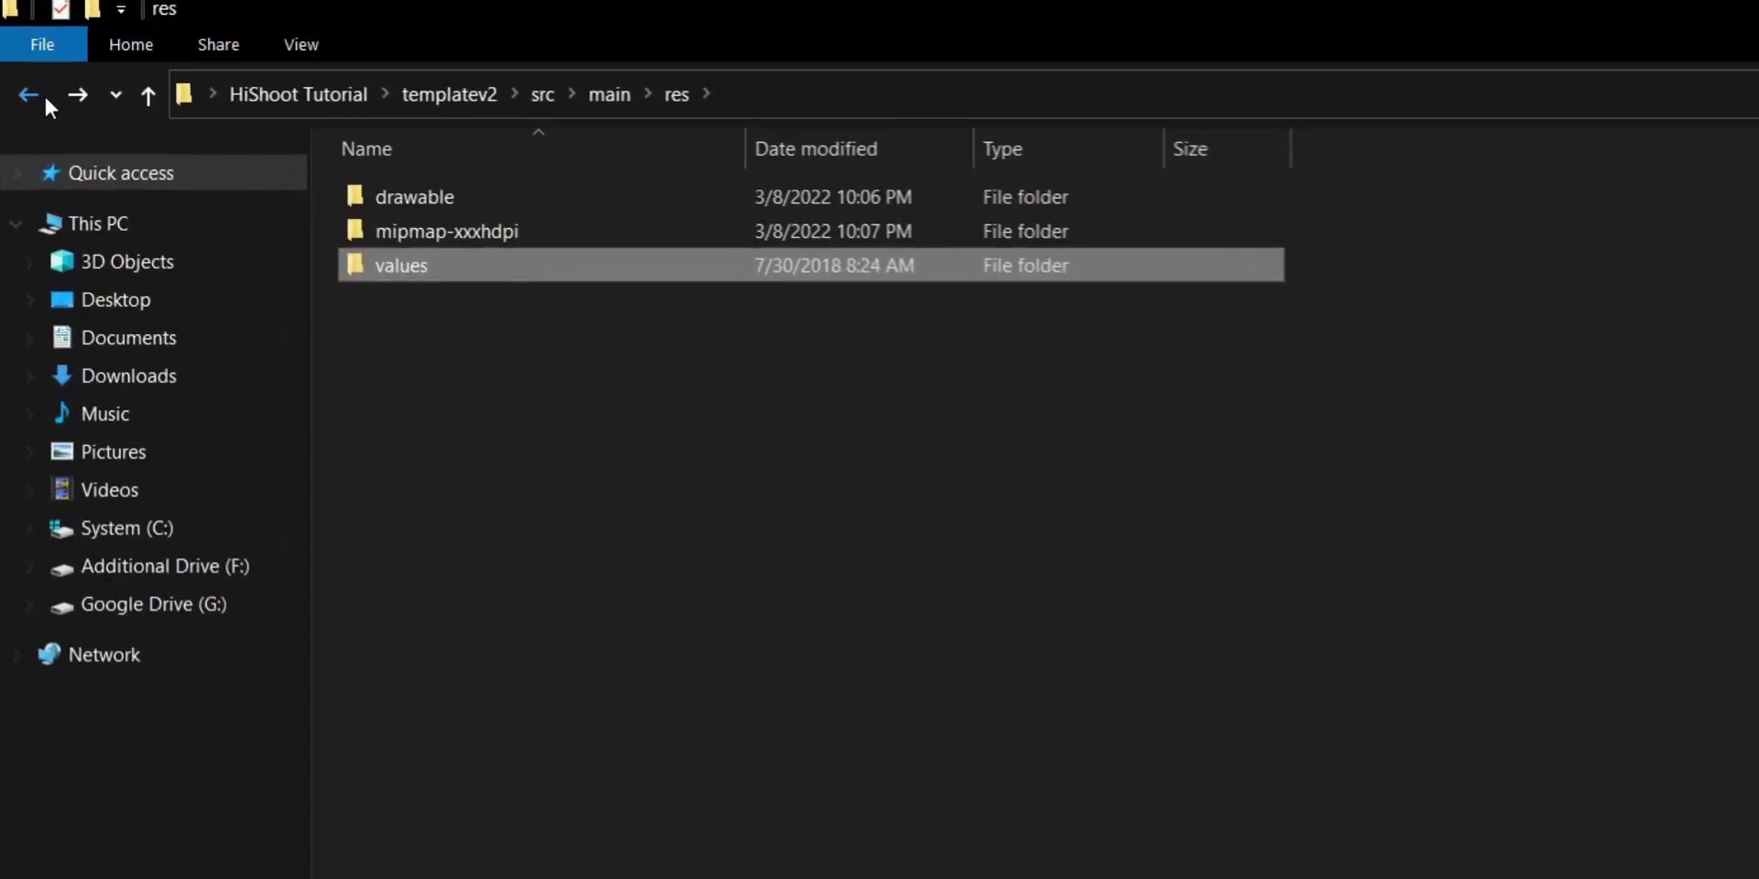
left_click(44, 97)
left_click(502, 200)
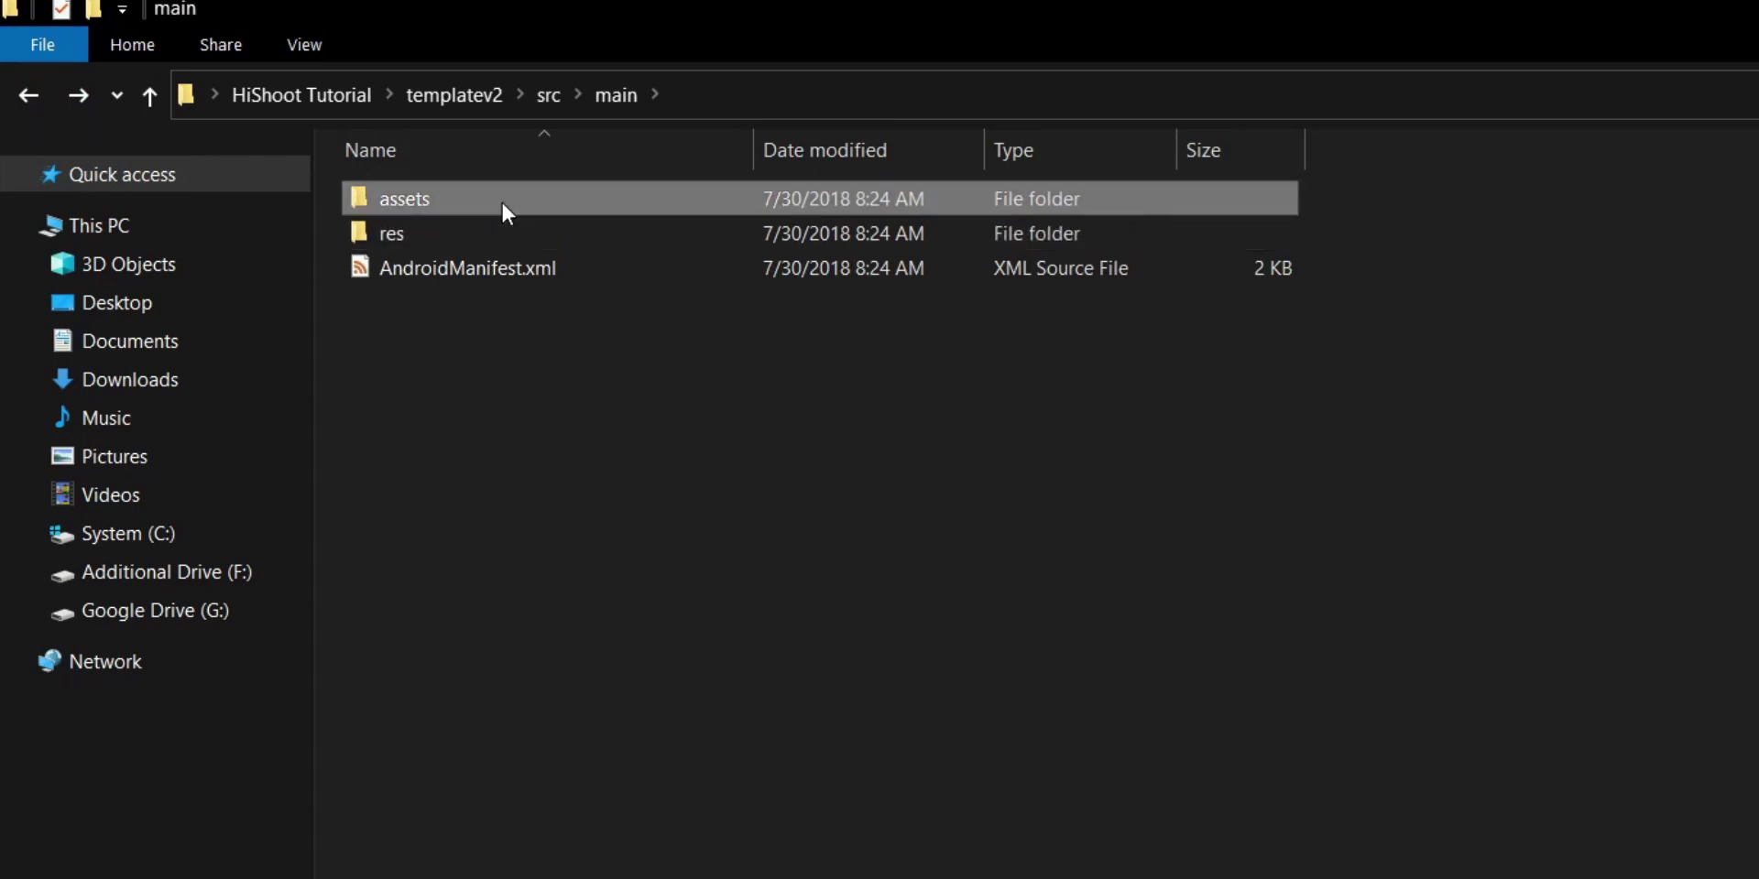
double_click(502, 200)
right_click(477, 196)
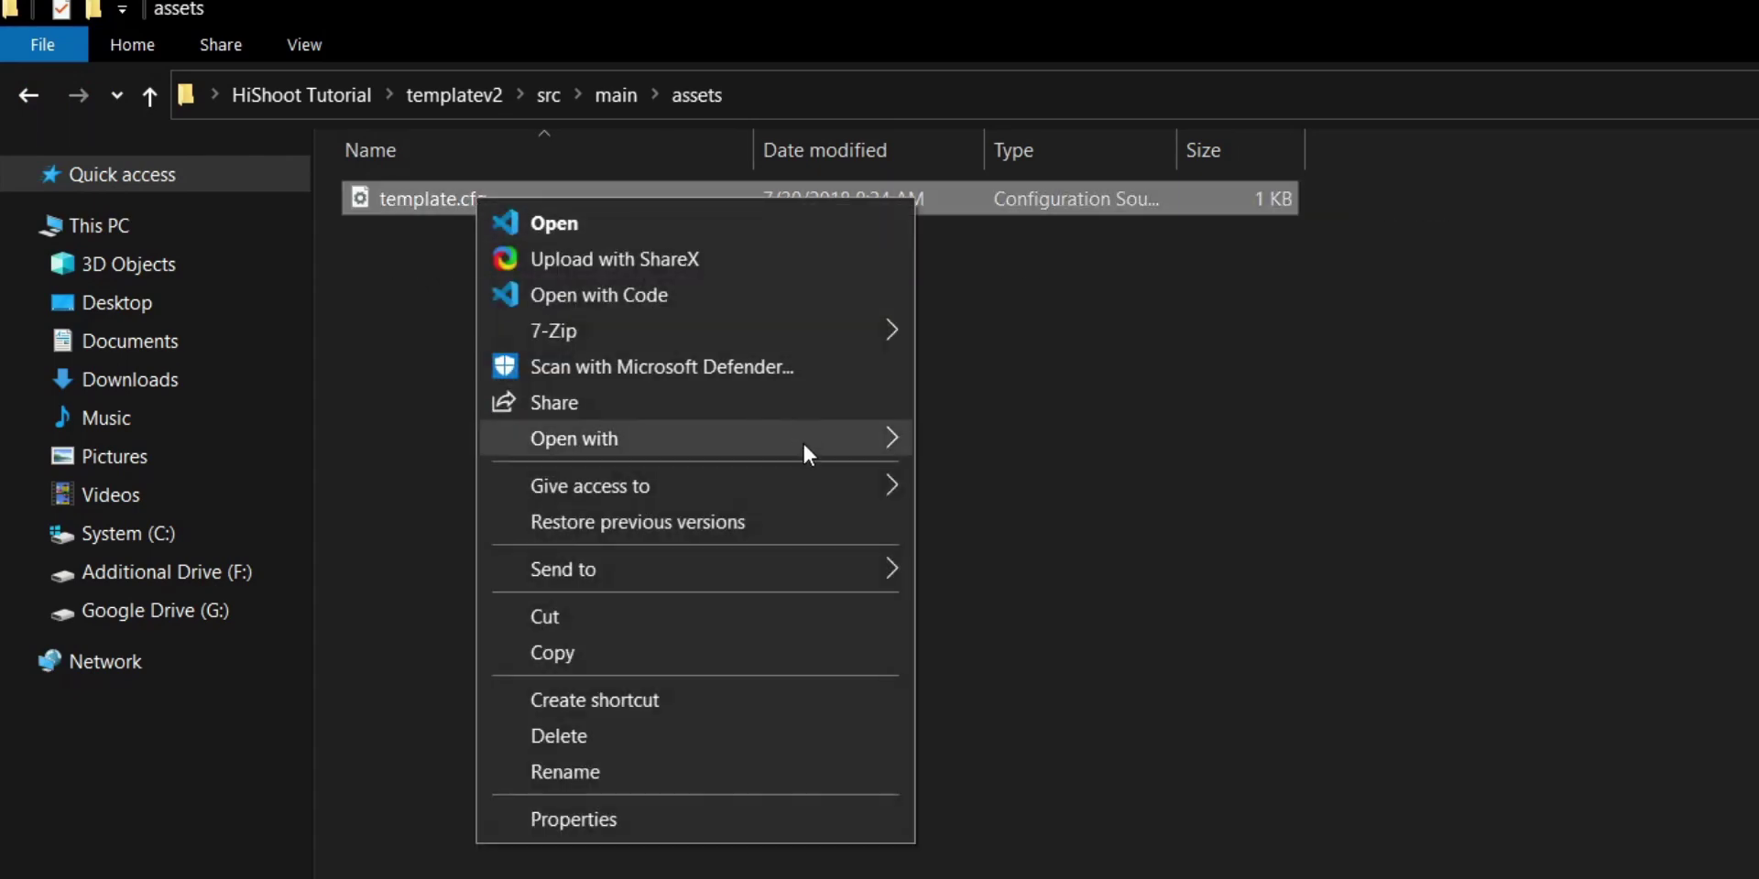
mouse_move(802, 441)
left_click(976, 440)
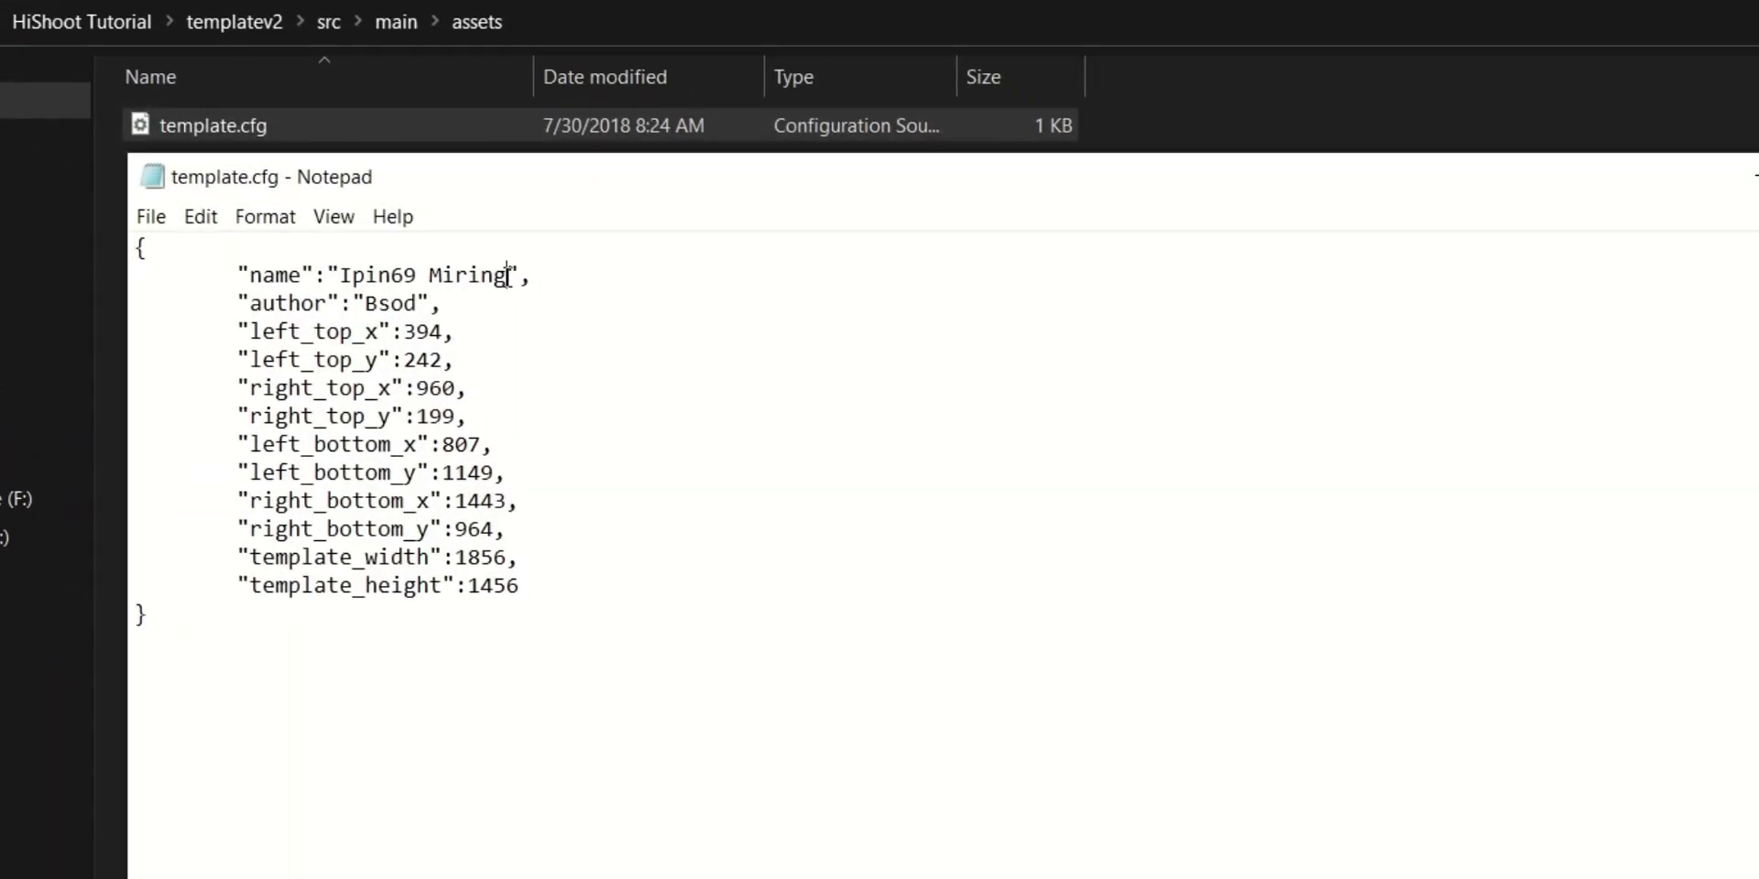
Set the template name to Galaxy S20 Template and enter a new author name
left_click(506, 275)
key("BackSpace")
key("BackSpace")
key("BackSpace")
key("BackSpace")
key("BackSpace")
key("BackSpace")
key("BackSpace")
key("BackSpace")
key("BackSpace")
key("BackSpace")
key("BackSpace")
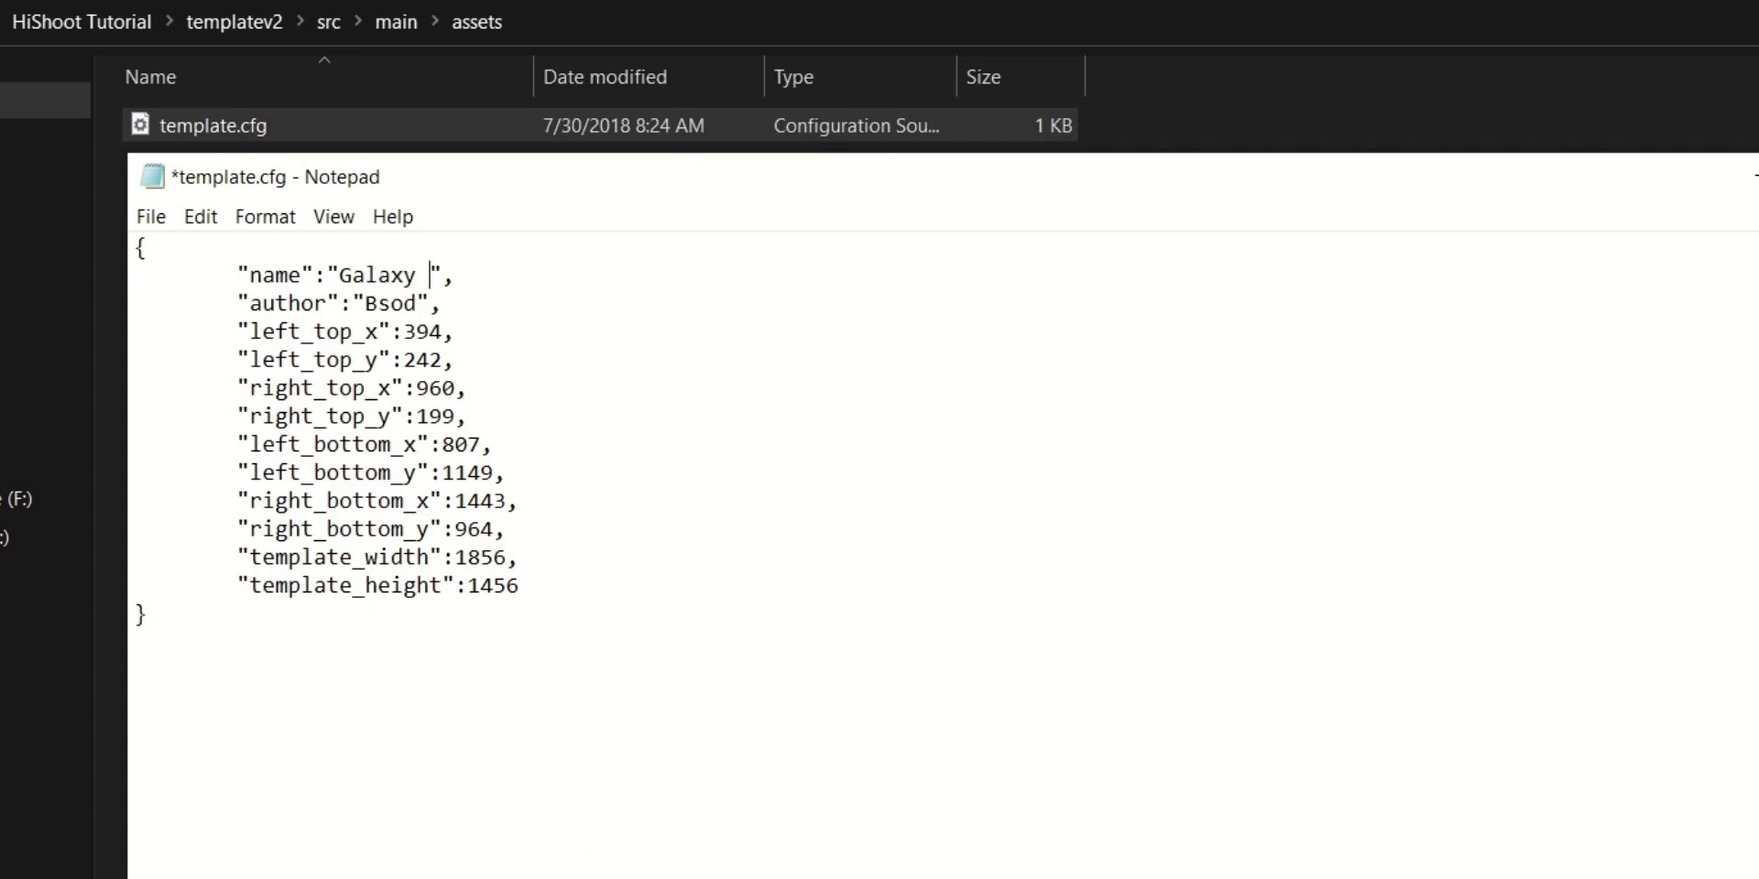
type("Galaxy S20 Template\", \t\"author\":\"")
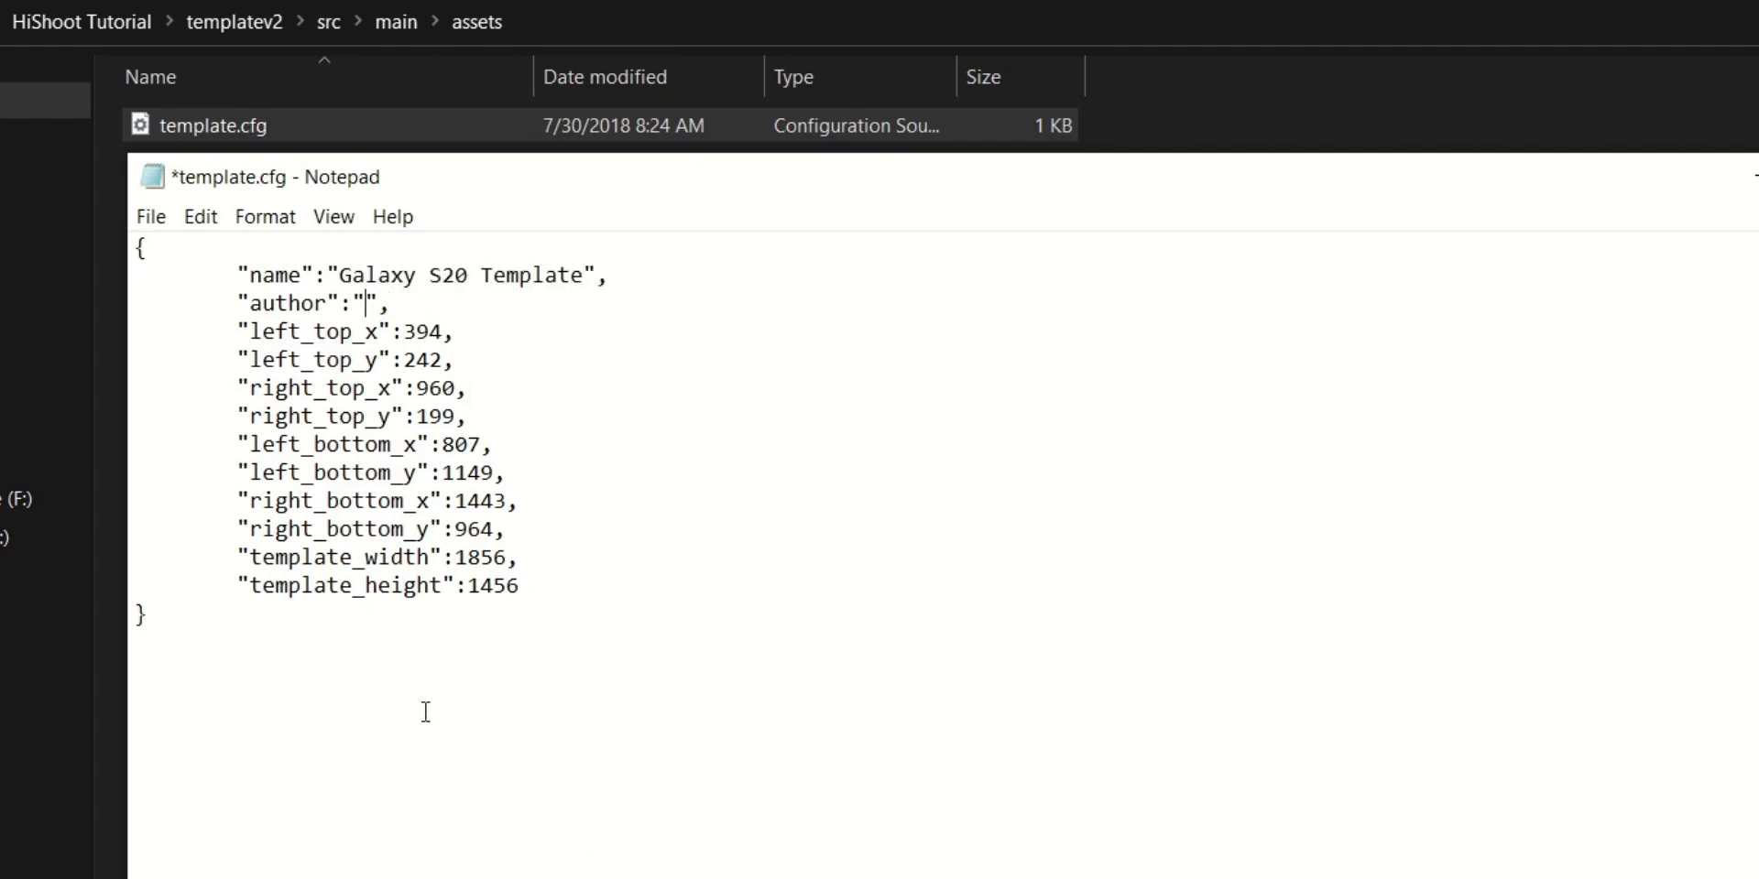
type("Grabster")
left_click_drag(539, 586, 508, 531)
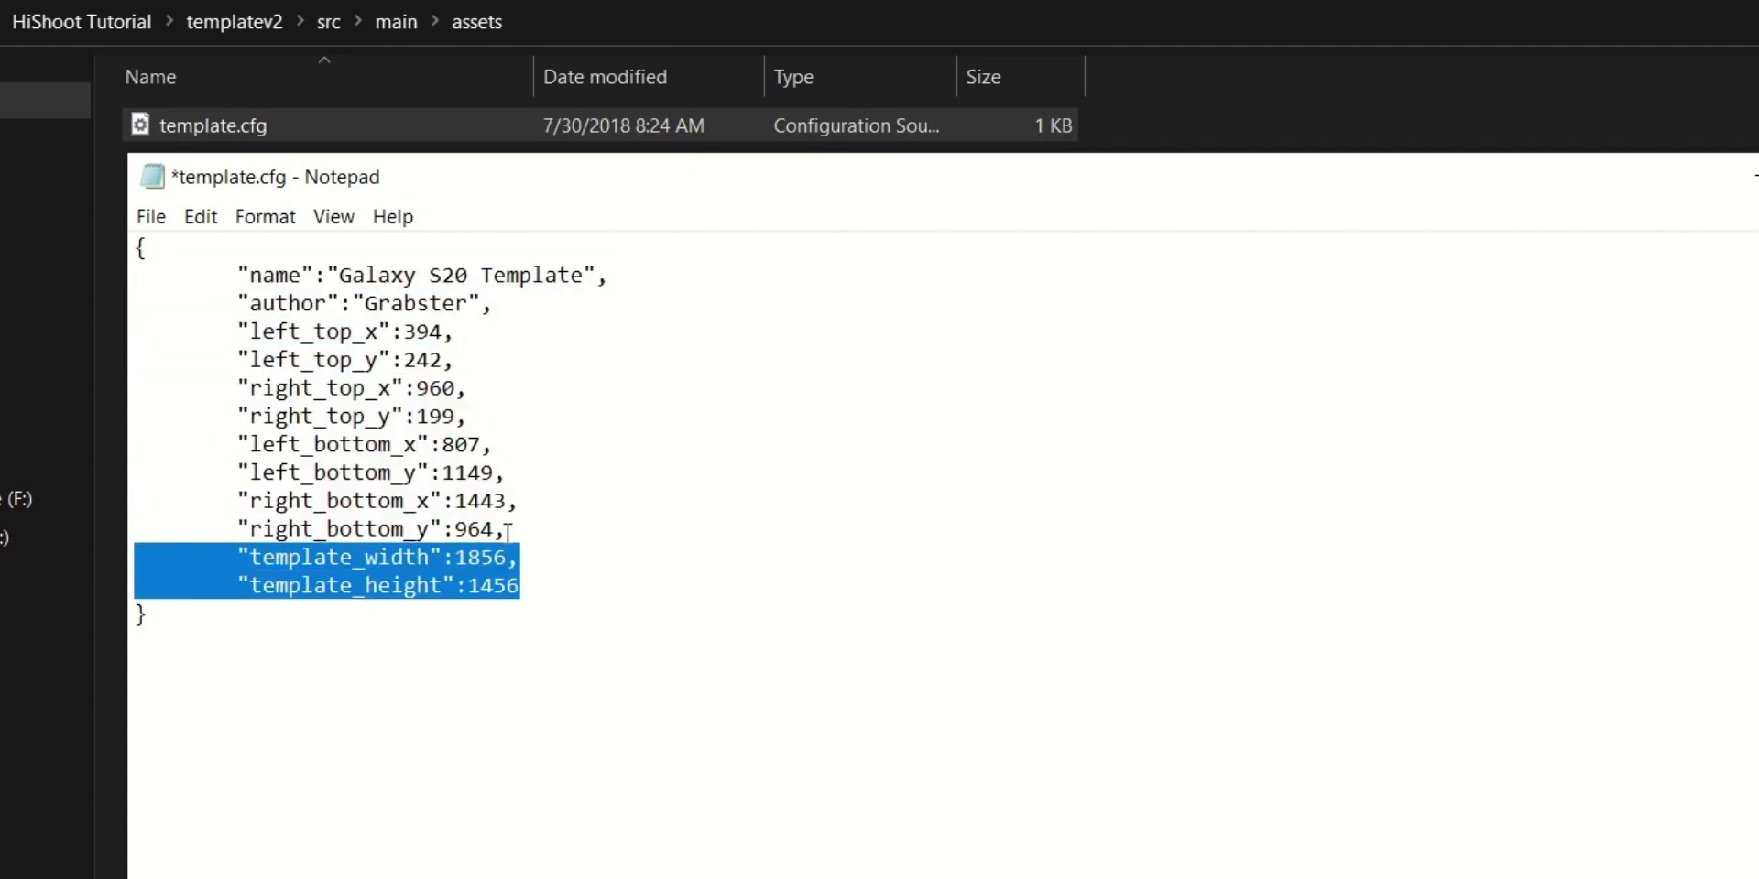
left_click(550, 586)
Update the top-corner coordinates, with left_top_x 2428, plus left_top_y and right_top_x
left_click_drag(237, 332, 454, 331)
left_click(444, 330)
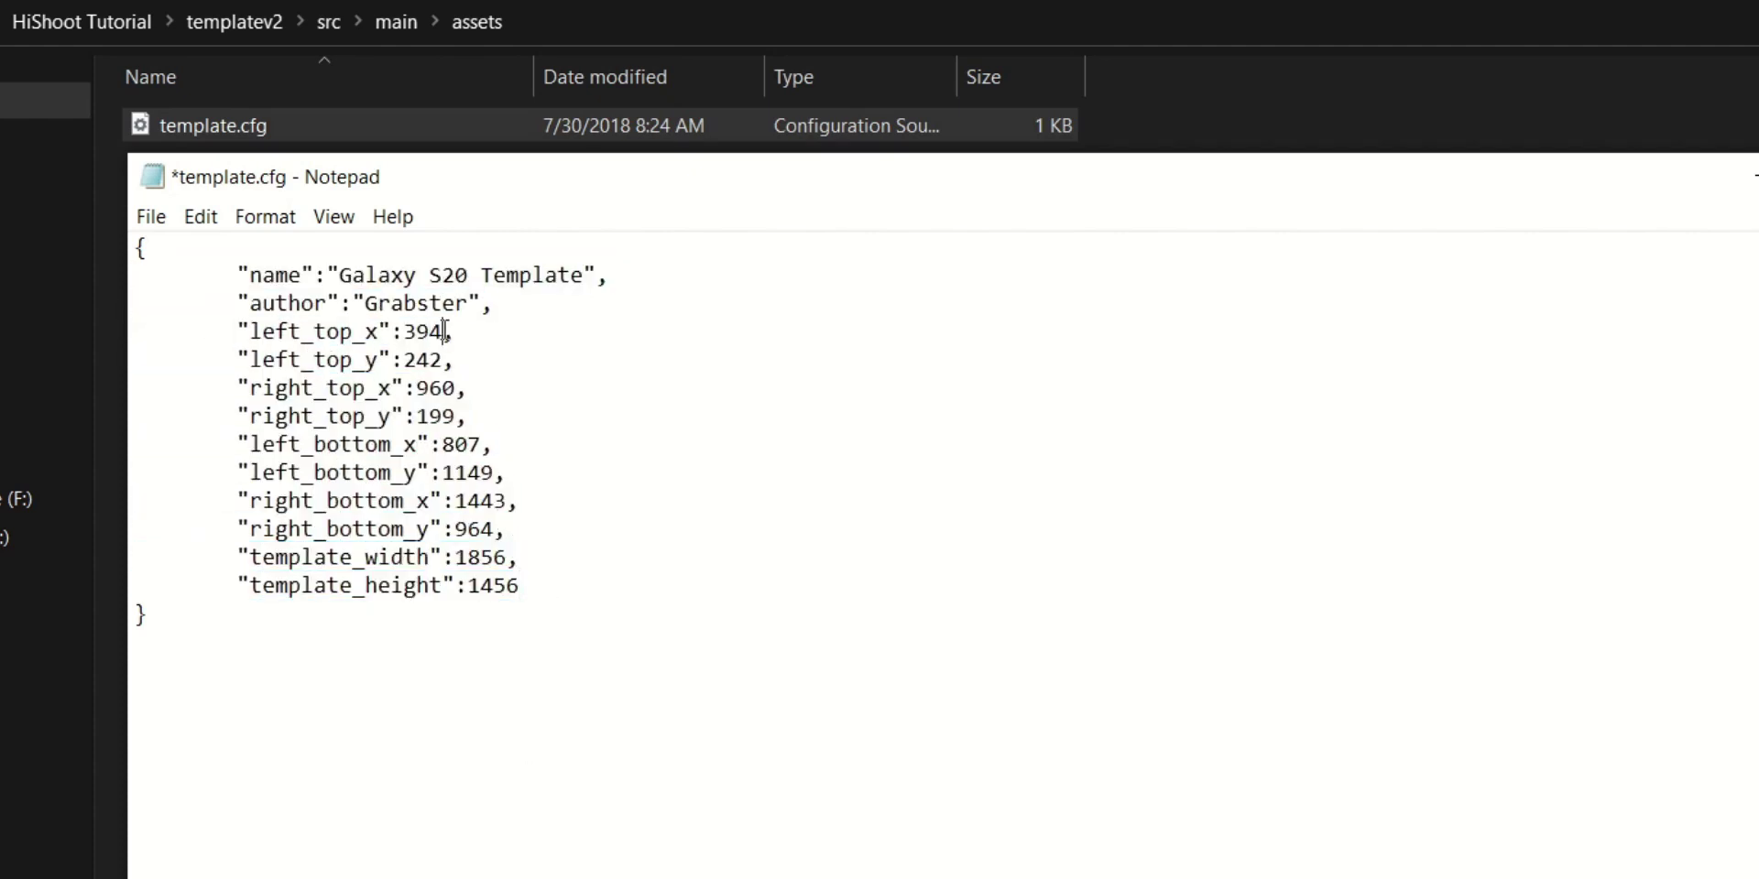
type("2428")
key("Down")
key("BackSpace")
key("BackSpace")
key("BackSpace")
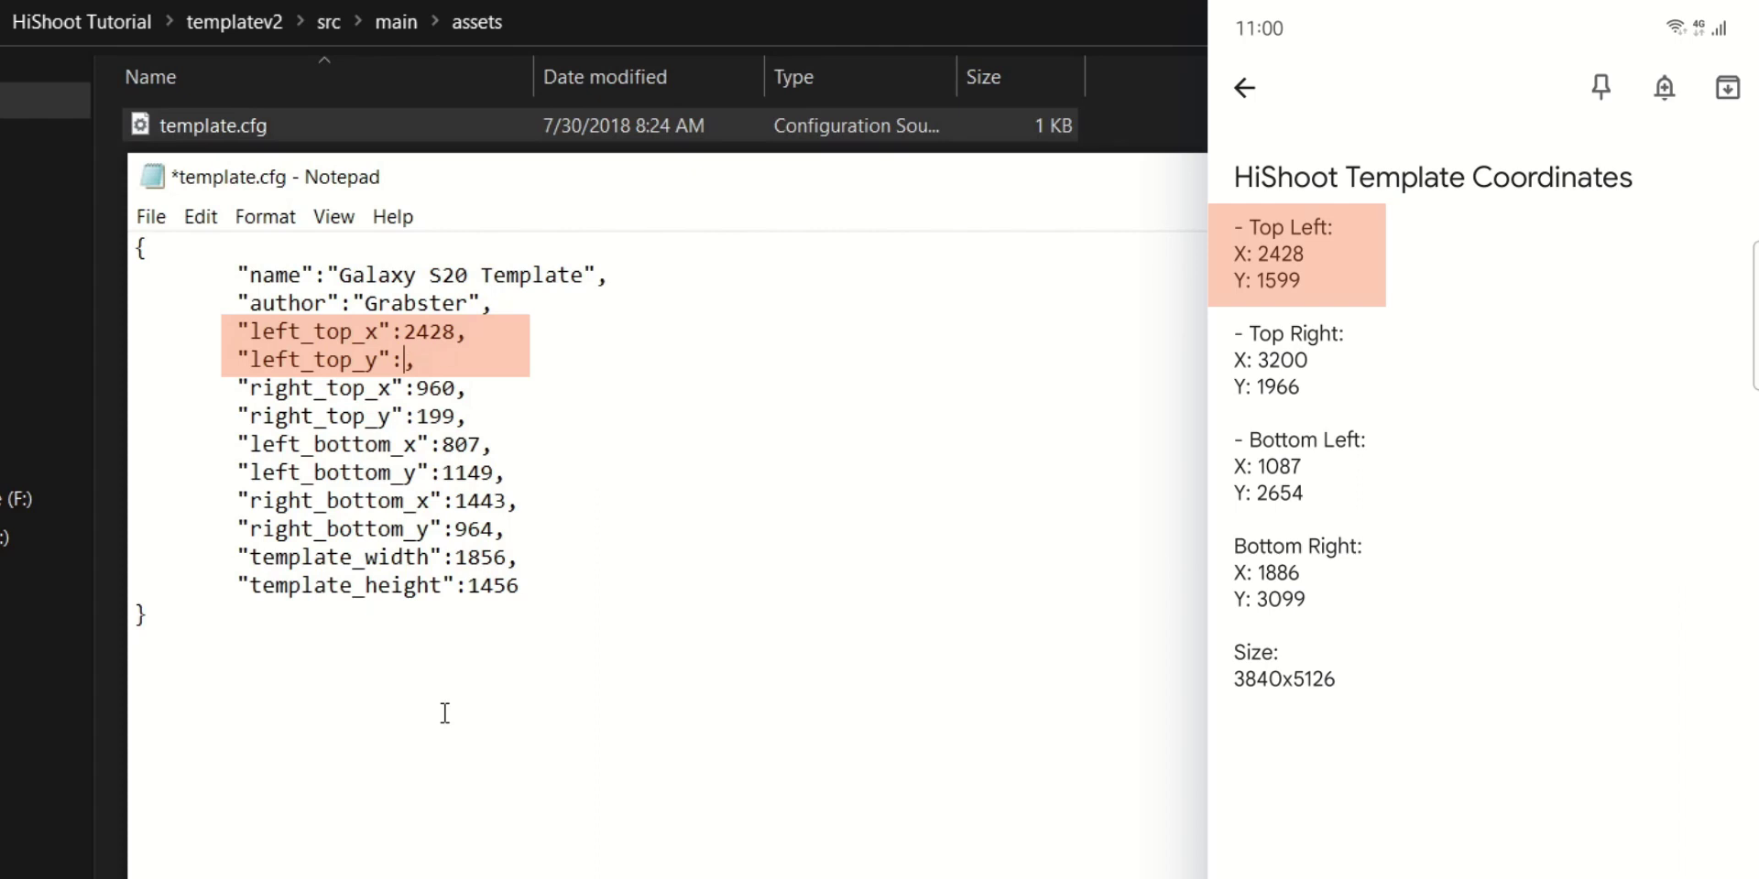
left_click(456, 390)
key("BackSpace")
key("BackSpace")
key("BackSpace")
type("320")
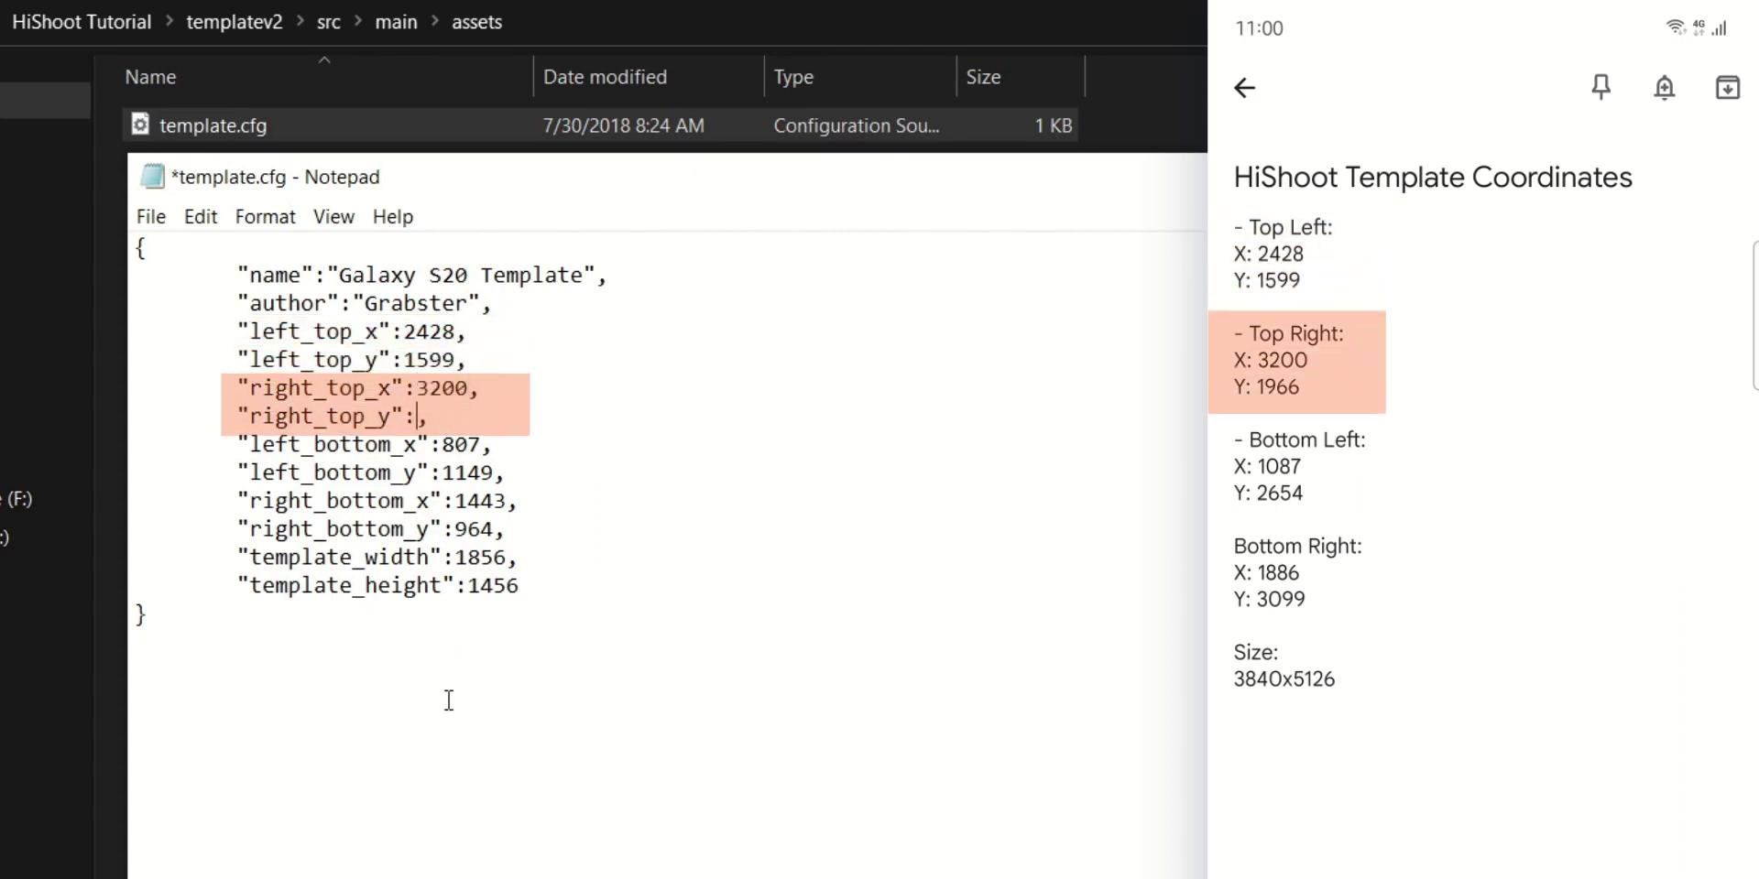
Update the left_bottom and right_bottom corner coordinates
left_click(480, 448)
key("BackSpace")
key("BackSpace")
key("BackSpace")
type("1966")
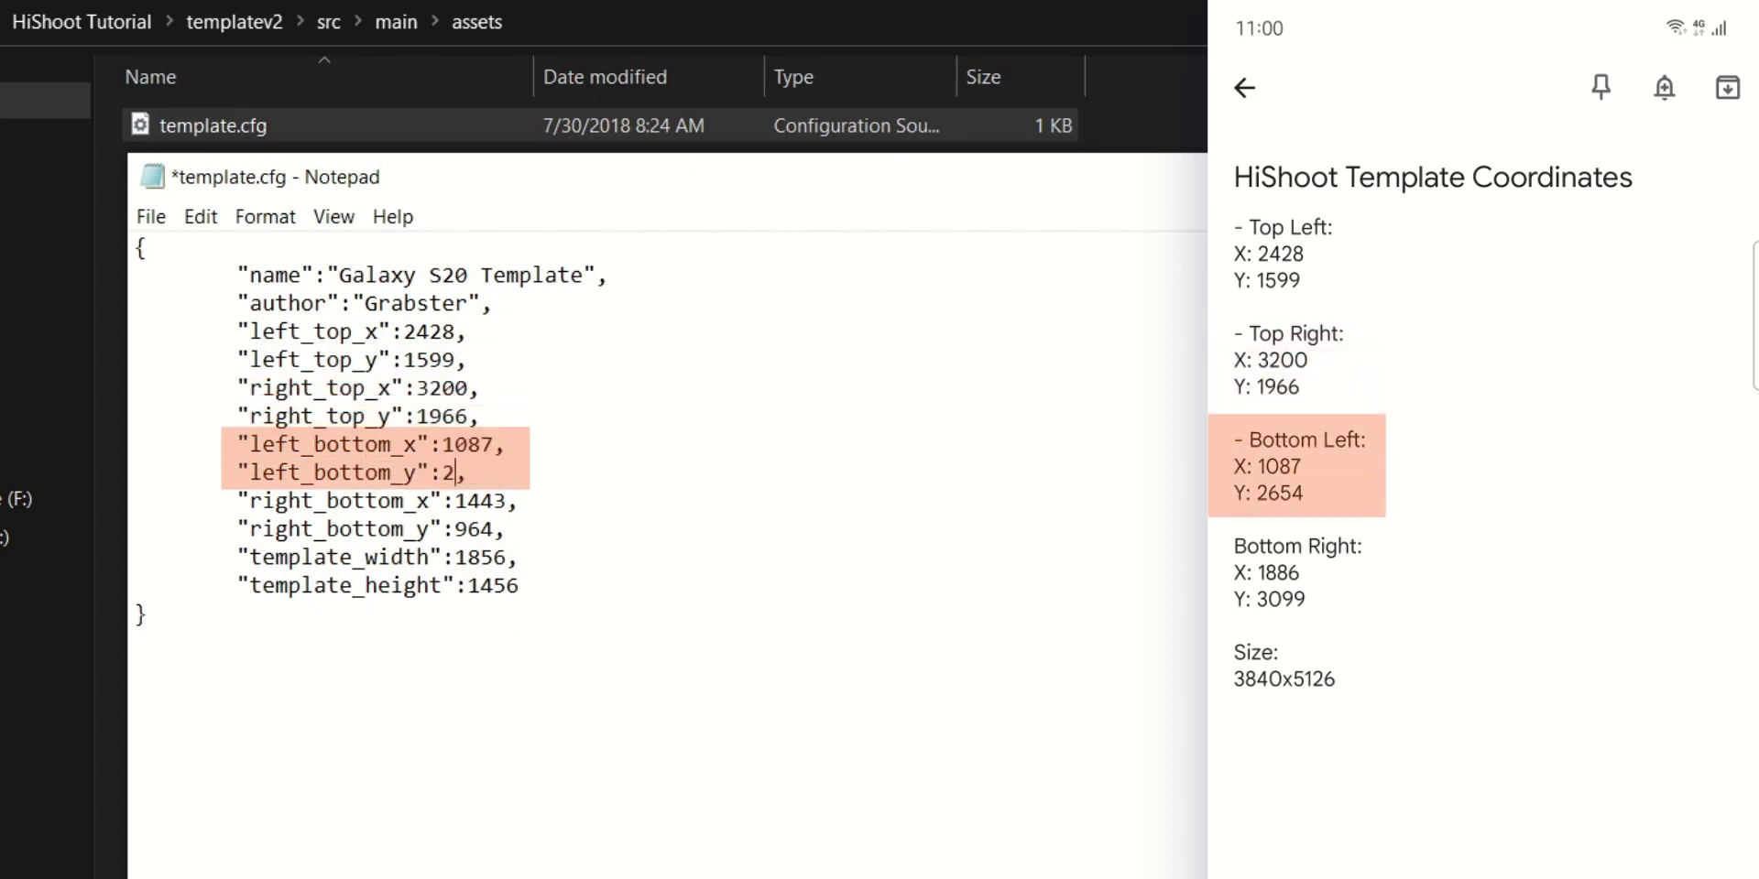
left_click(505, 501)
key("BackSpace")
key("BackSpace")
key("BackSpace")
key("BackSpace")
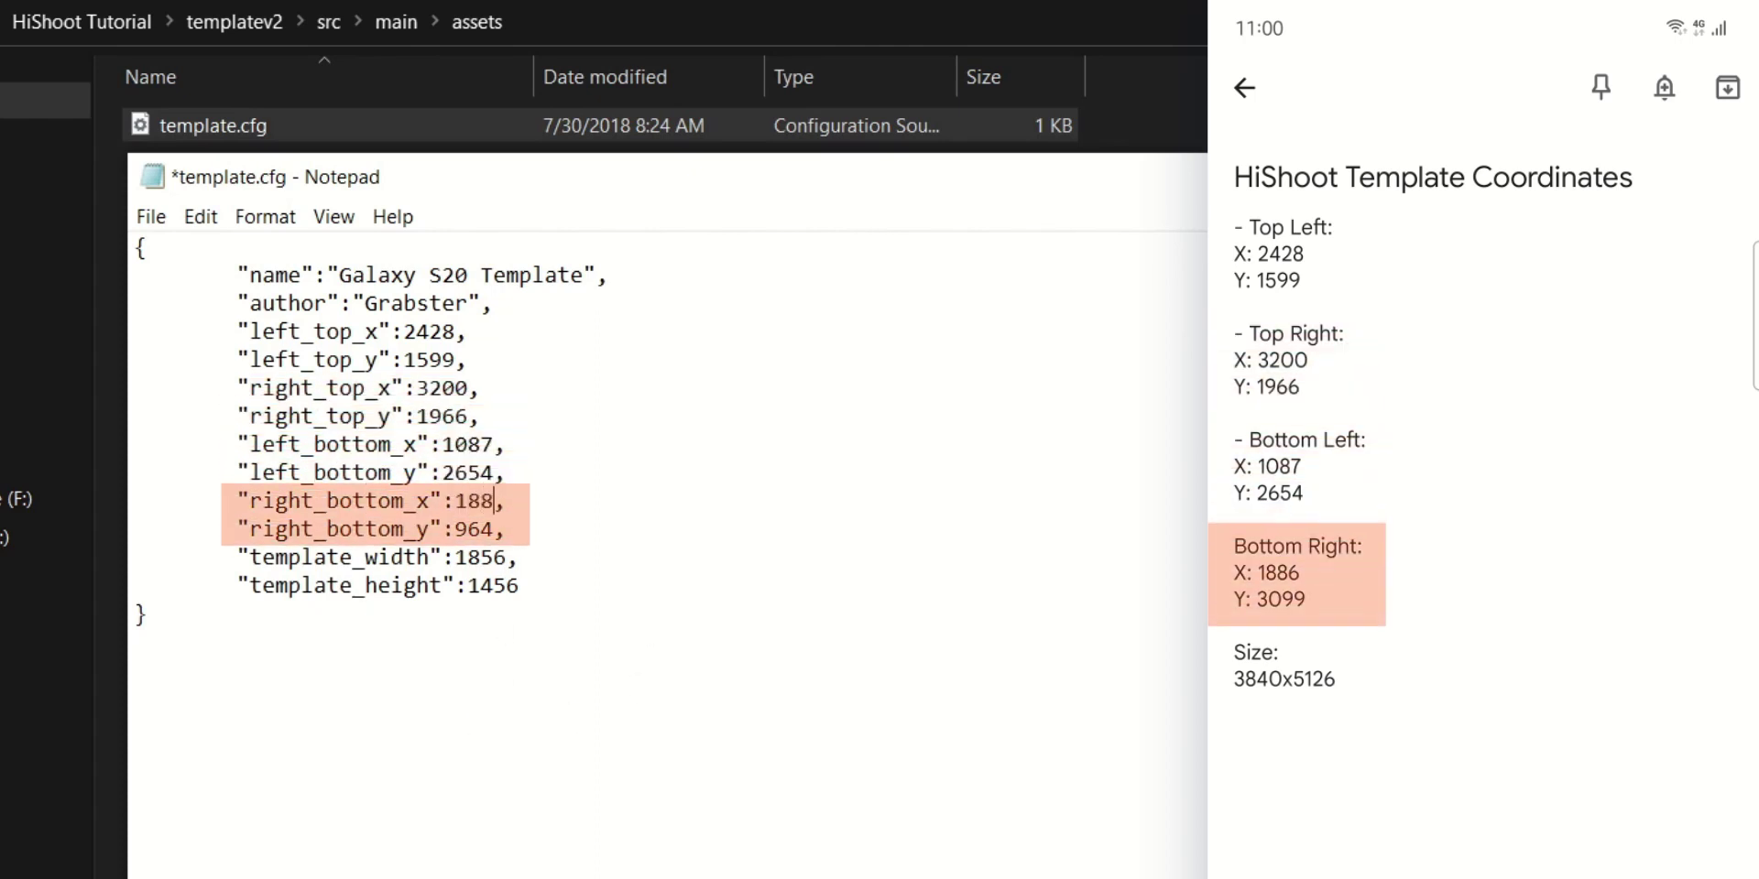
key("Down")
key("Left")
key("BackSpace")
key("BackSpace")
key("BackSpace")
Set the template size to 3840×5126 and save template.cfg
key("Down")
key("BackSpace")
key("BackSpace")
key("BackSpace")
key("BackSpace")
left_click(568, 594)
key("BackSpace")
key("BackSpace")
key("BackSpace")
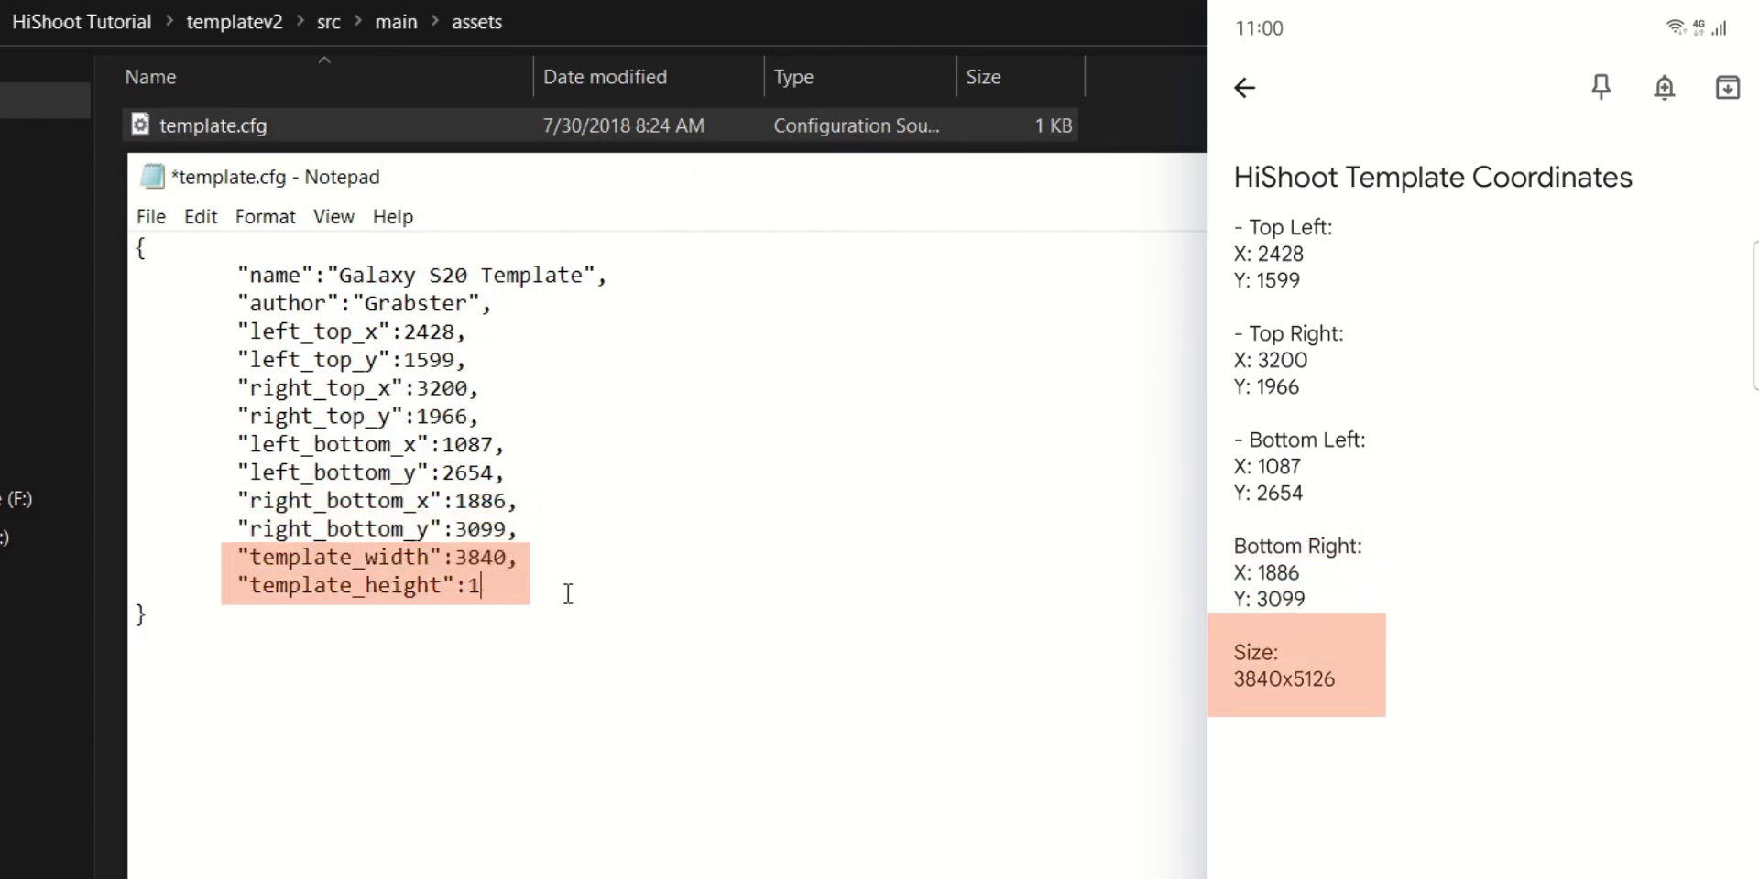
type("26")
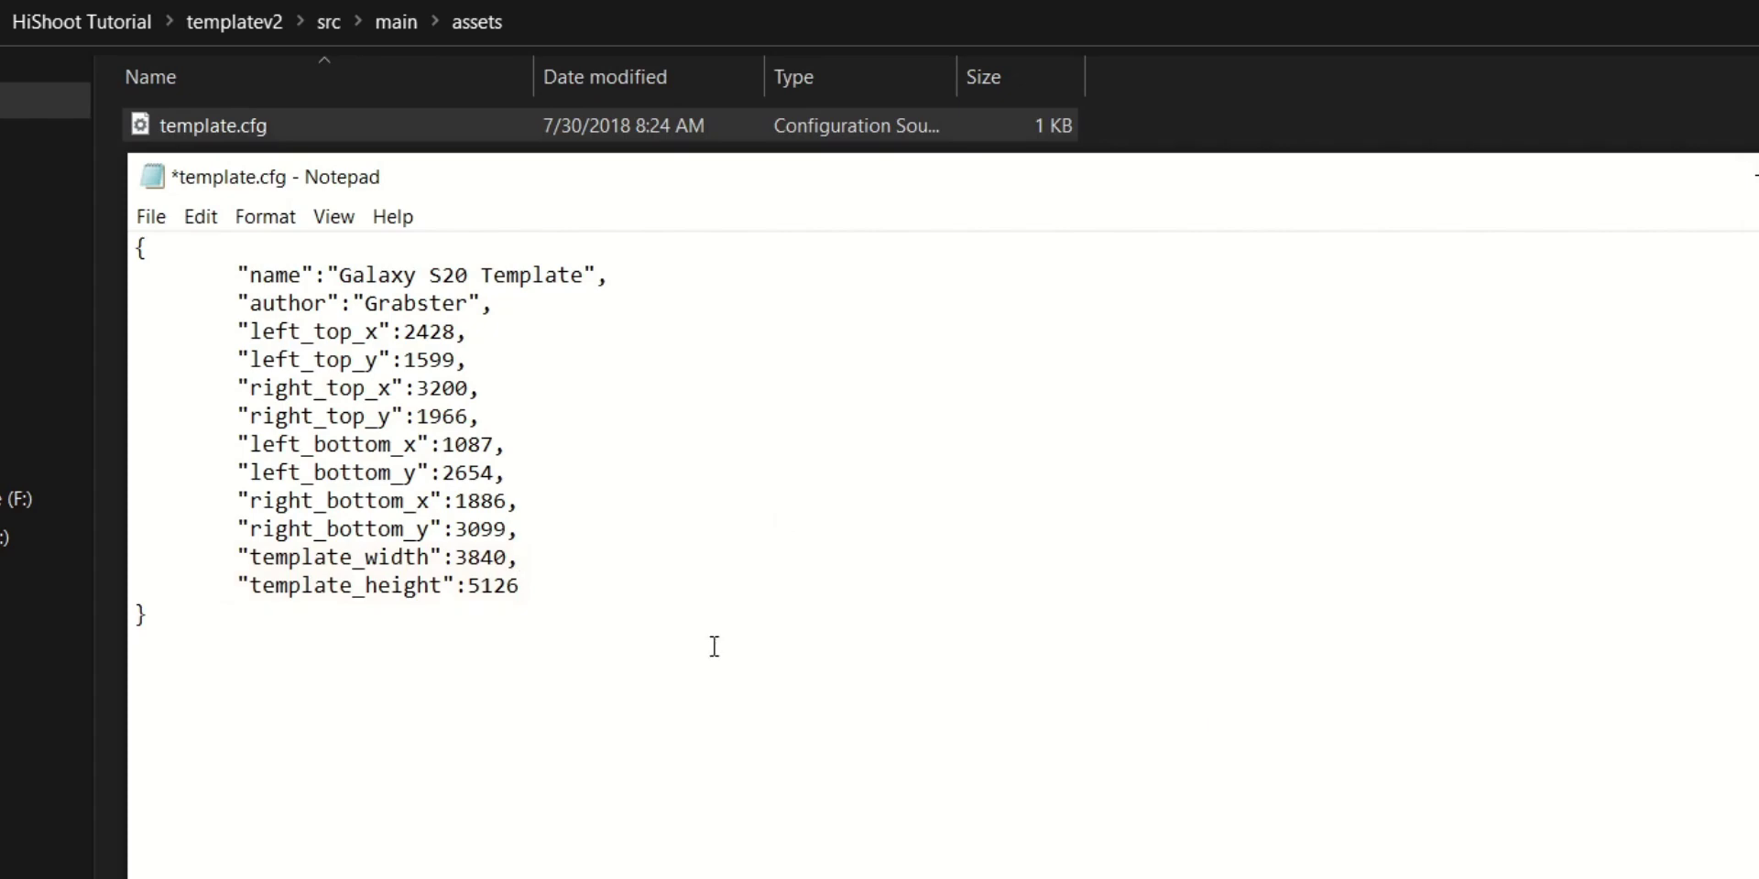
key("ctrl+s")
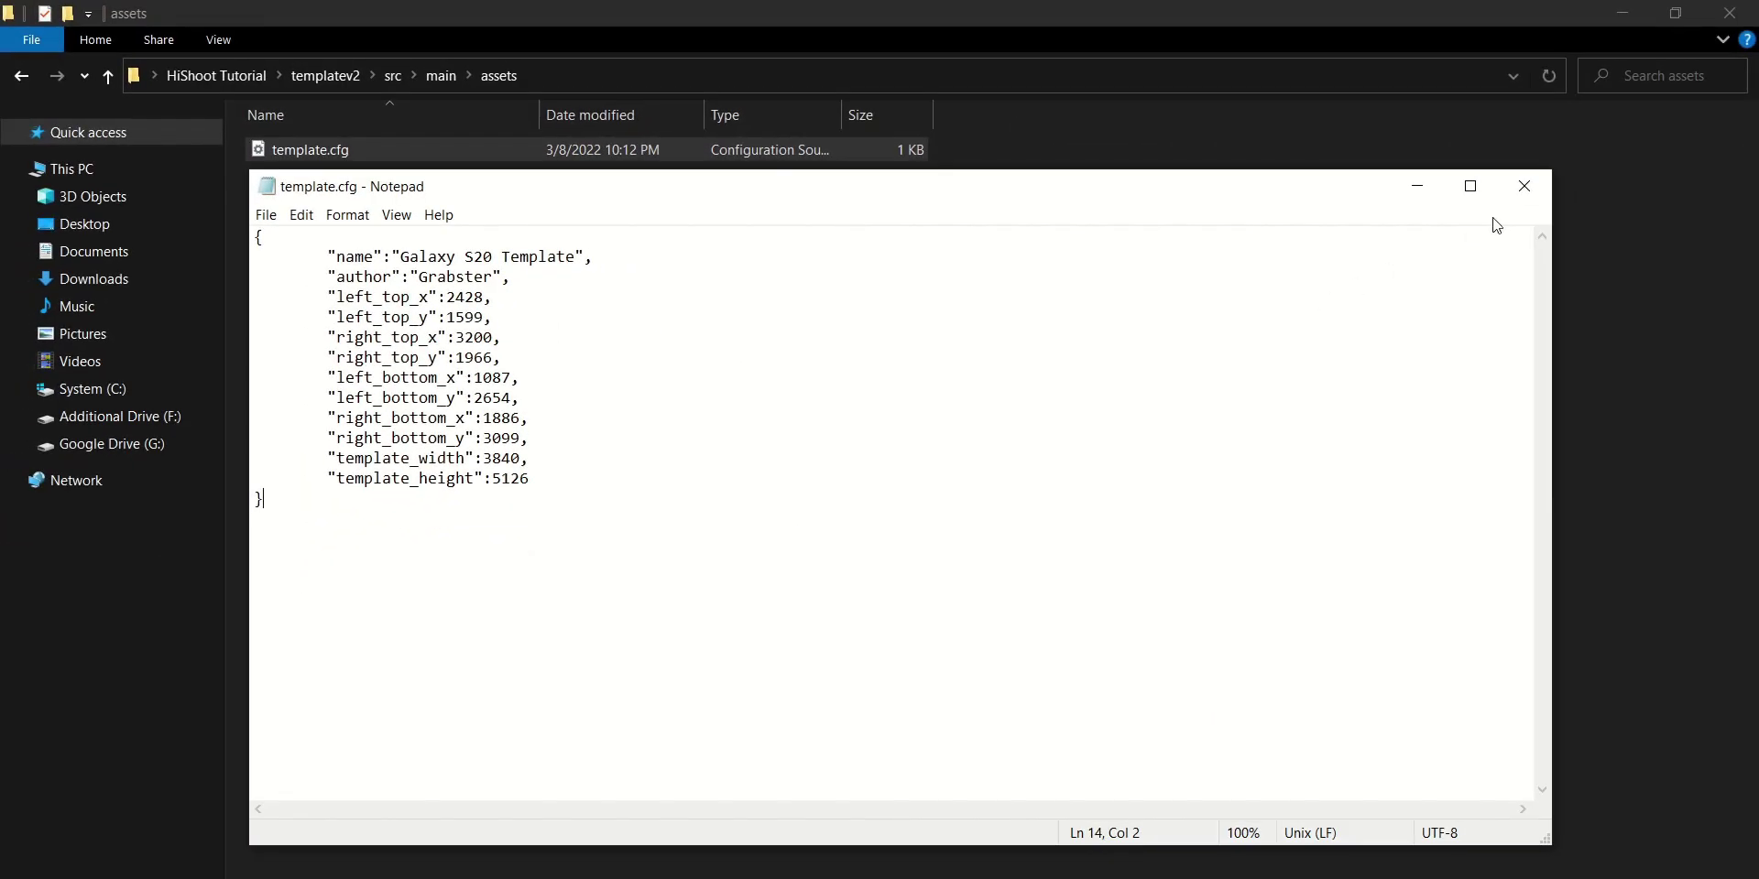
Close template.cfg and copy templatev2 into the phone's HiShoot Tutorial folder
left_click(1522, 189)
left_click(24, 78)
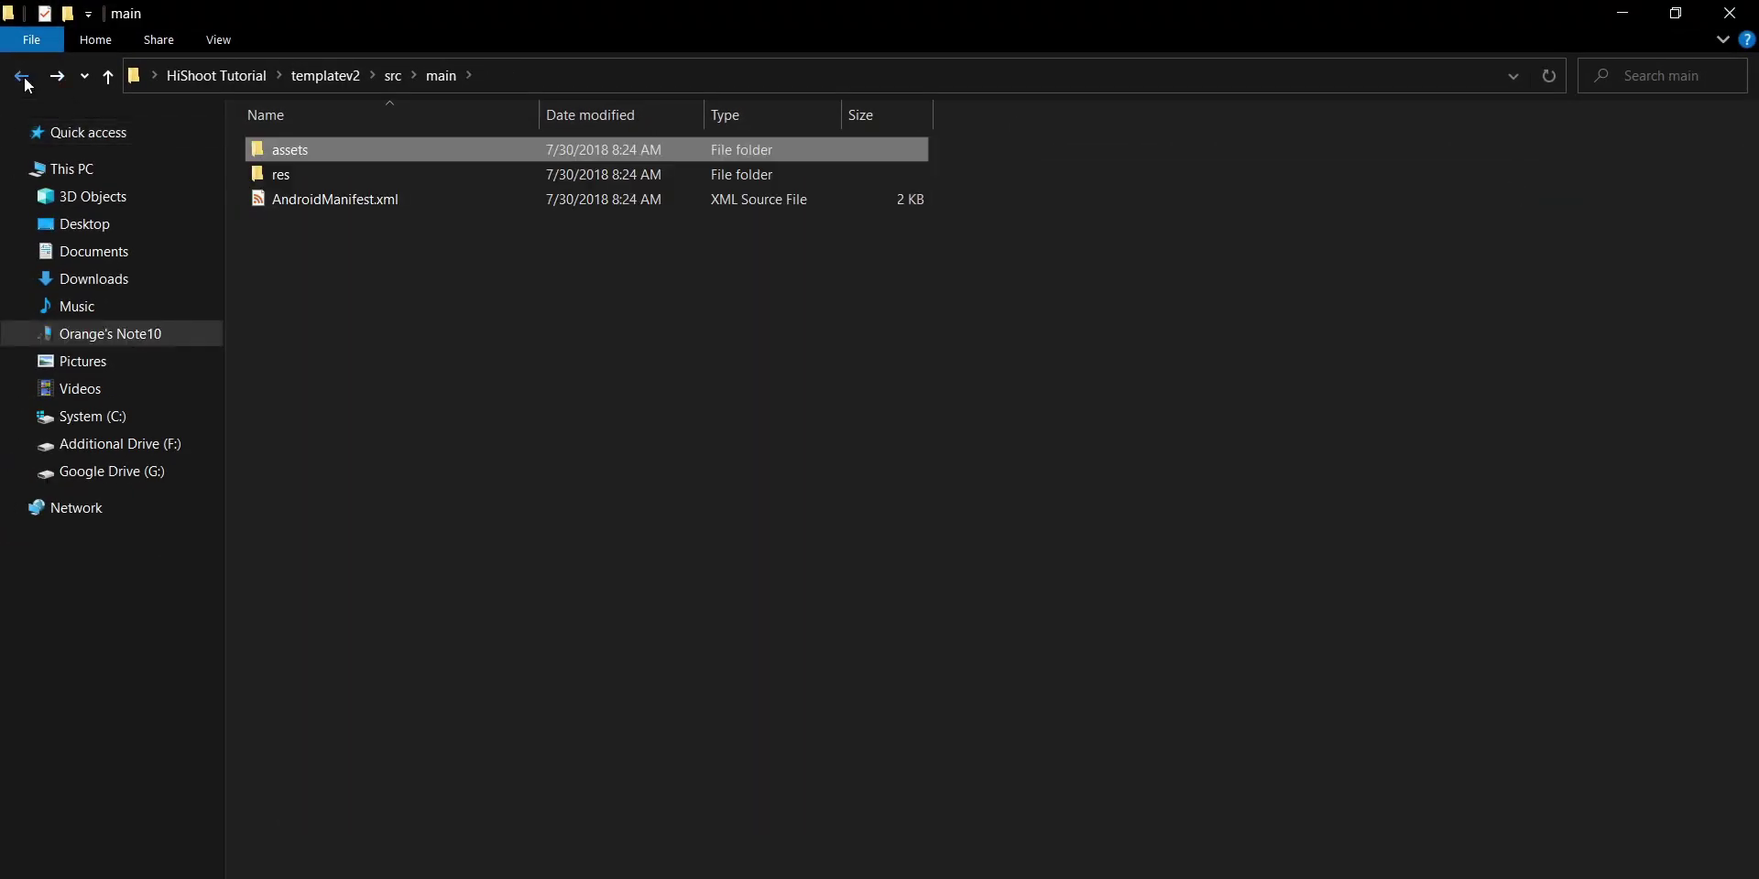
left_click(23, 79)
left_click(24, 79)
left_click(24, 78)
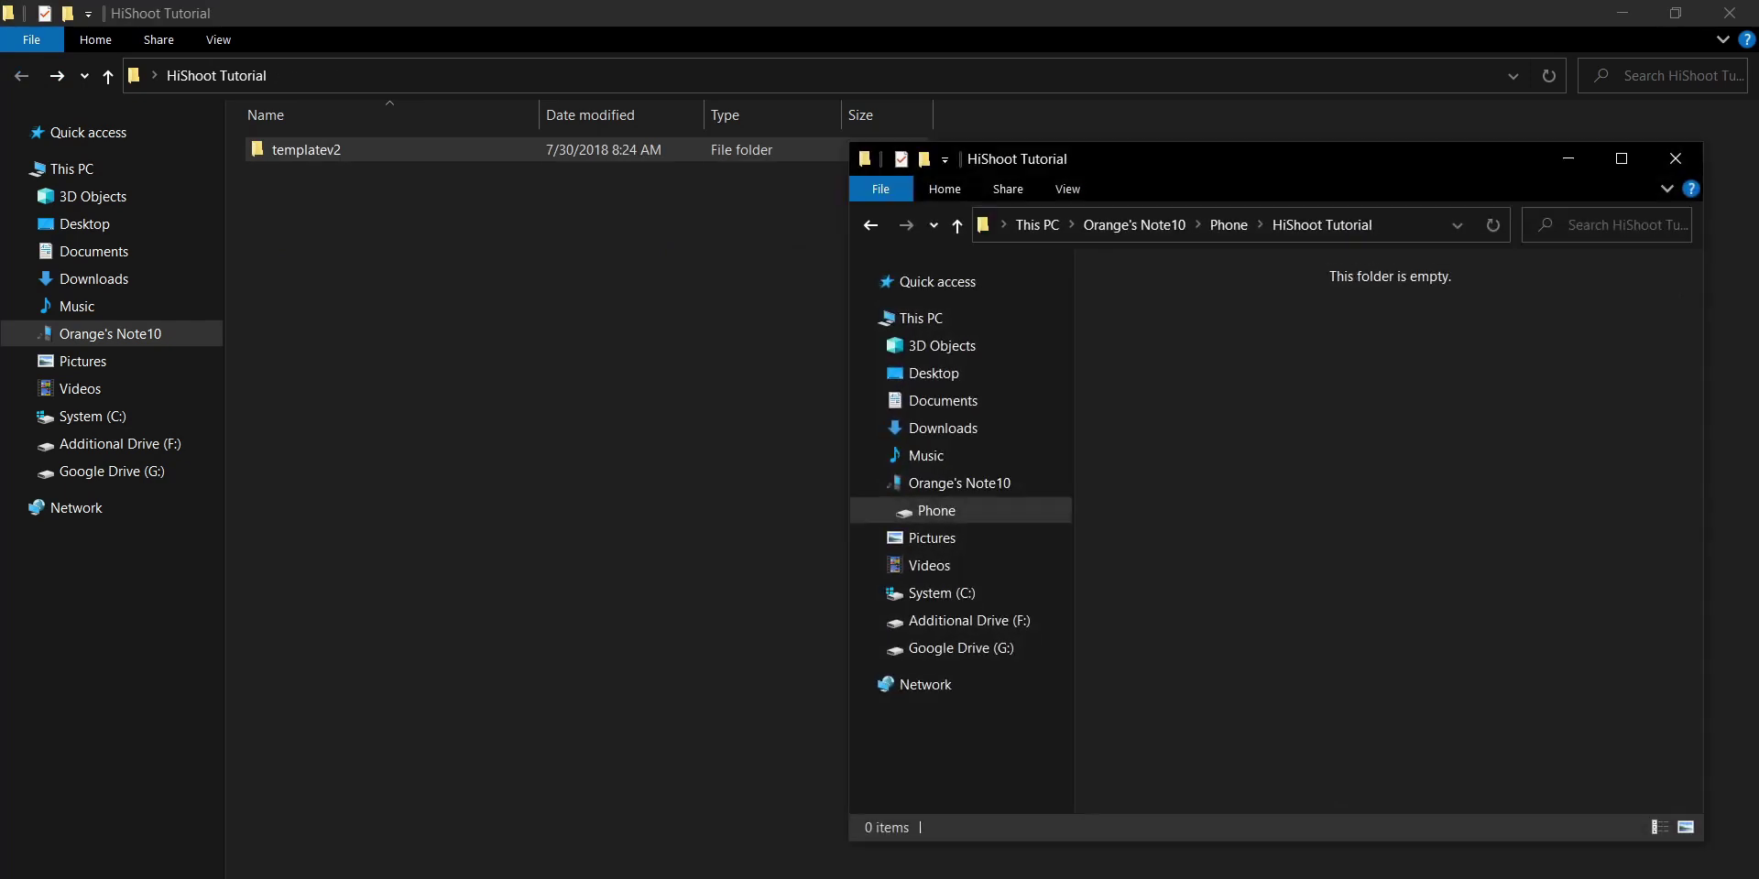
left_click_drag(281, 148, 1152, 392)
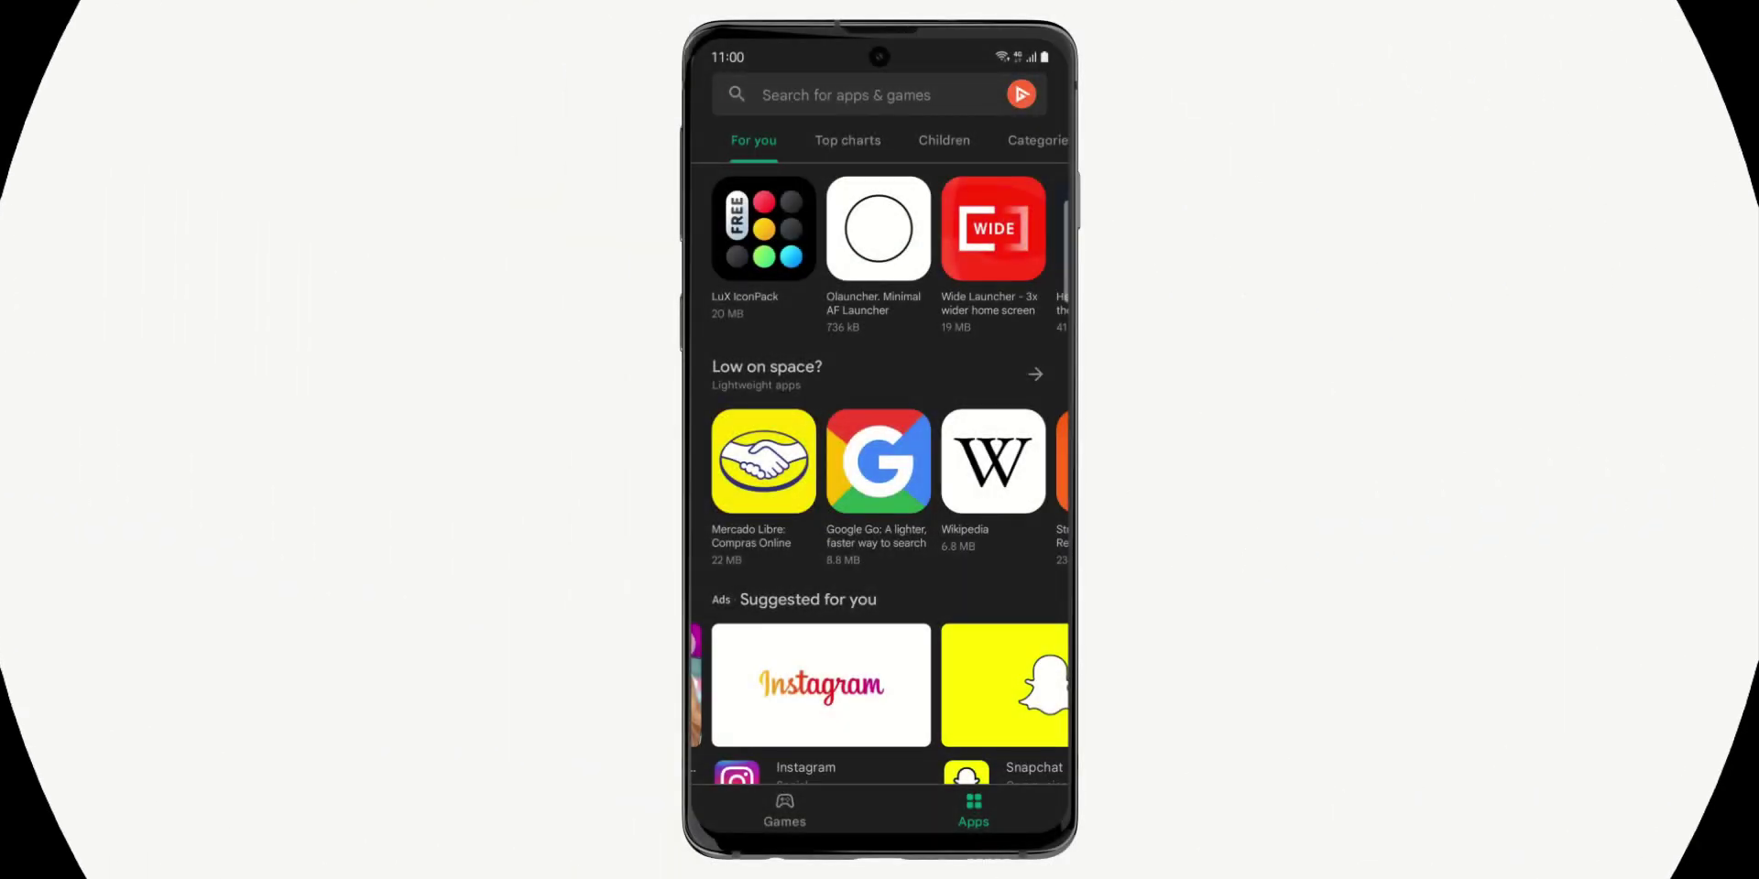
Search Google Play for aide and open the AIDE app page
left_click(847, 95)
type("aide")
key("Return")
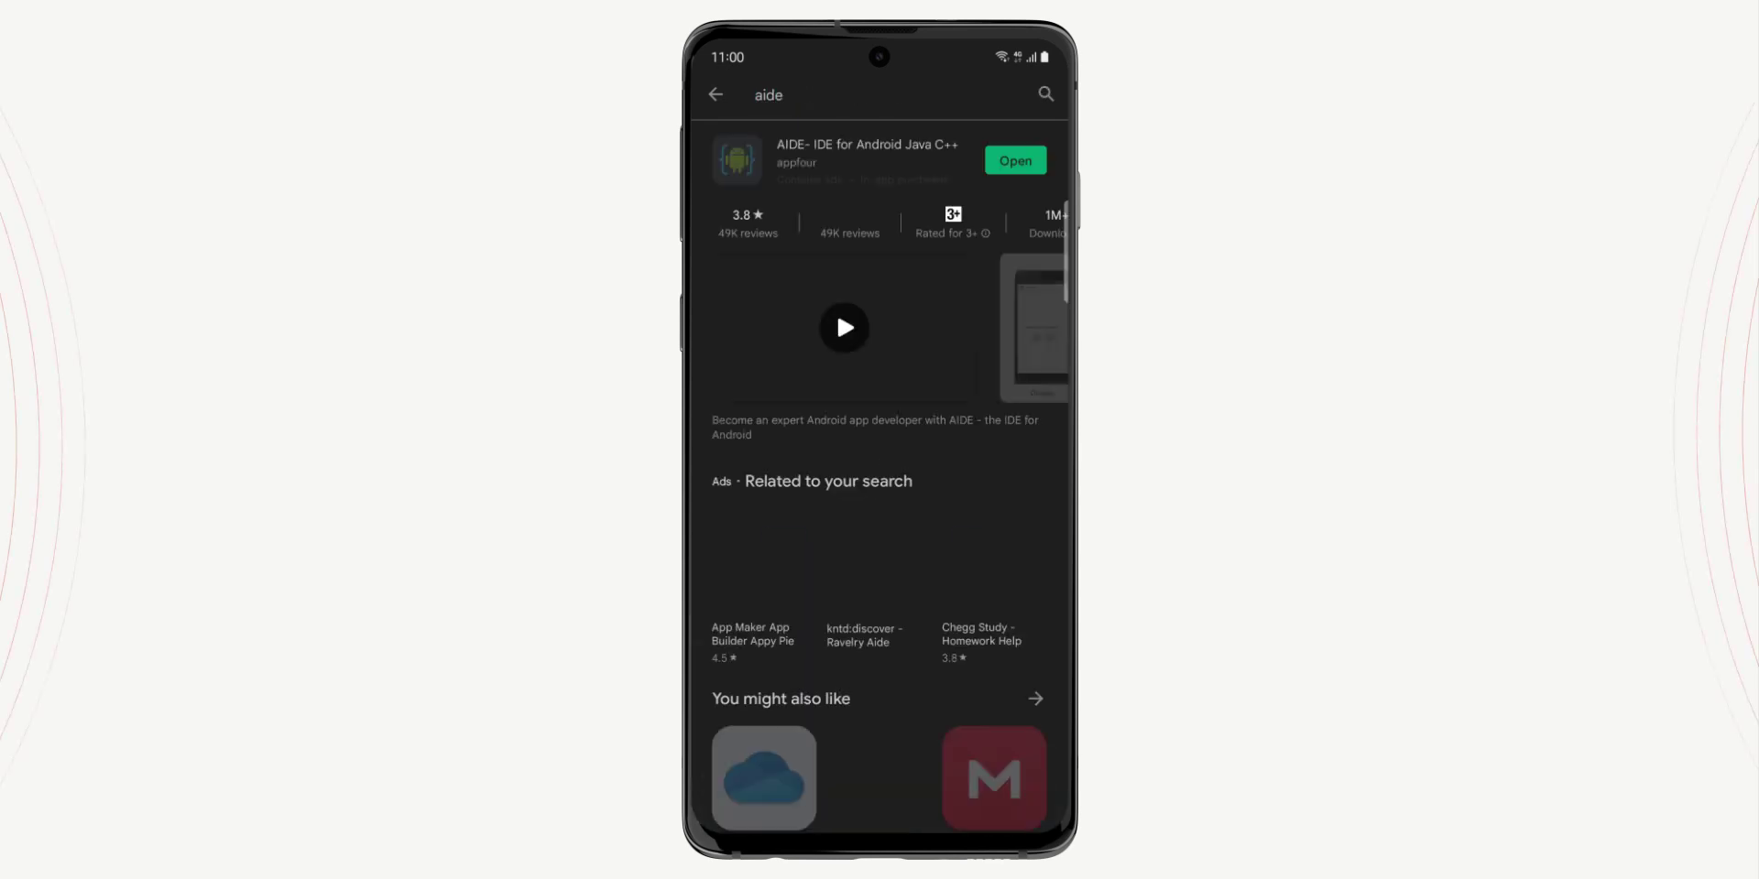
left_click(864, 156)
Search for apk extractor and install Apk Extractor
left_click(1010, 94)
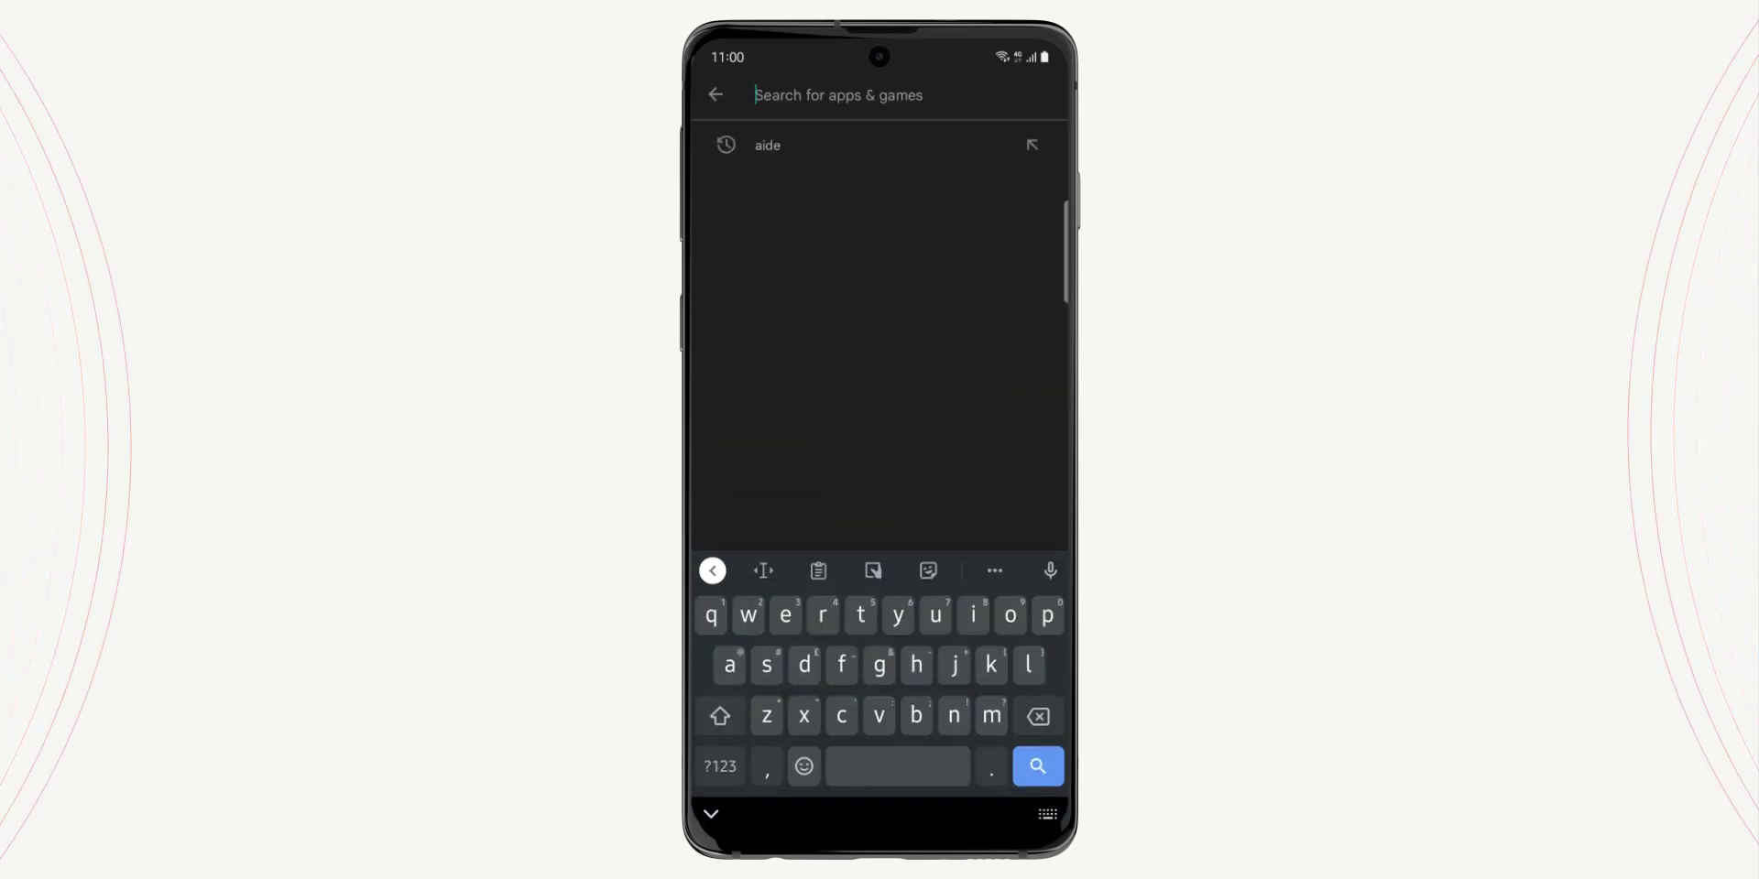
type("apk extractor")
key("Return")
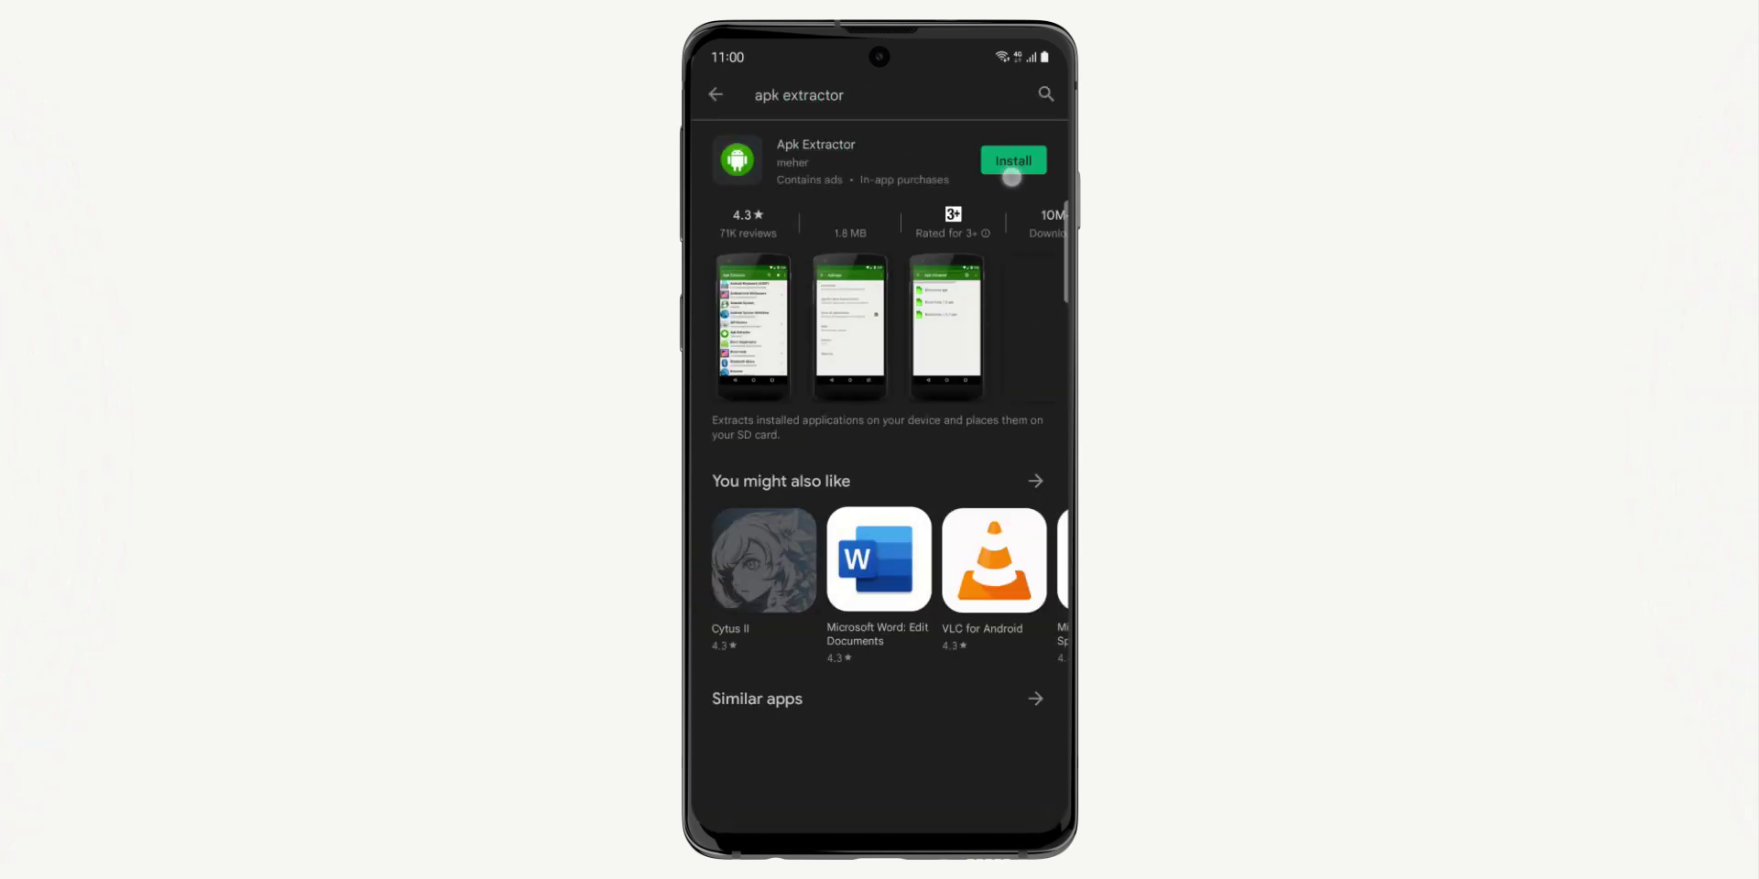
left_click(1012, 160)
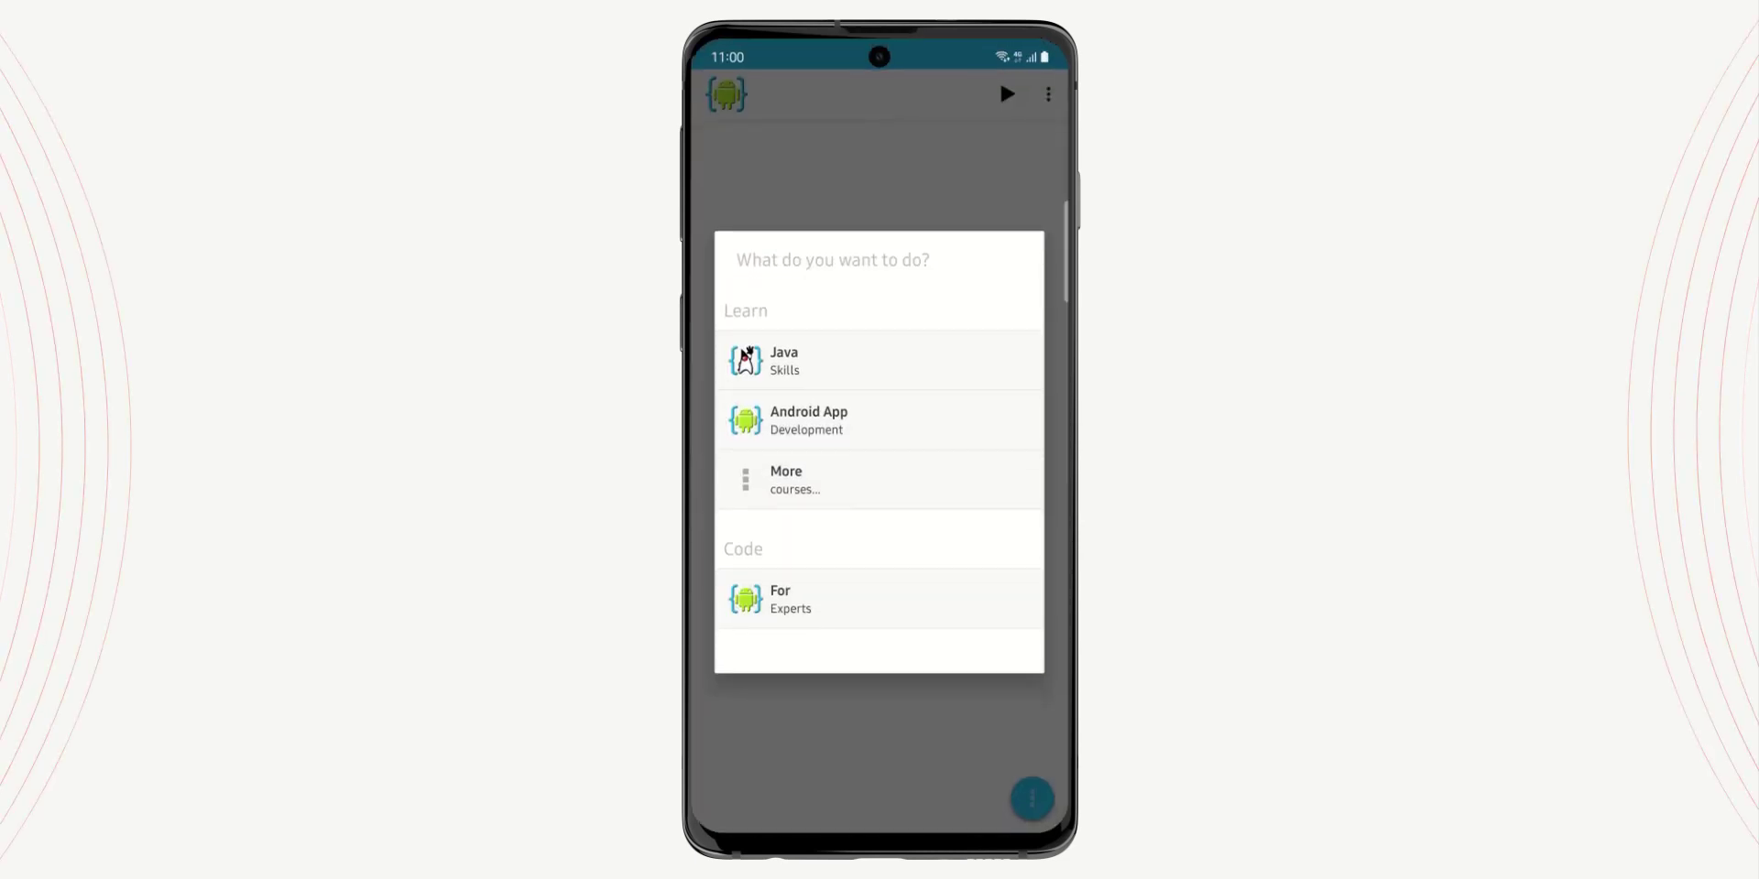
Finish AIDE's first-run setup: For Experts, file access, free version, new-project dialog dismissed
left_click(926, 591)
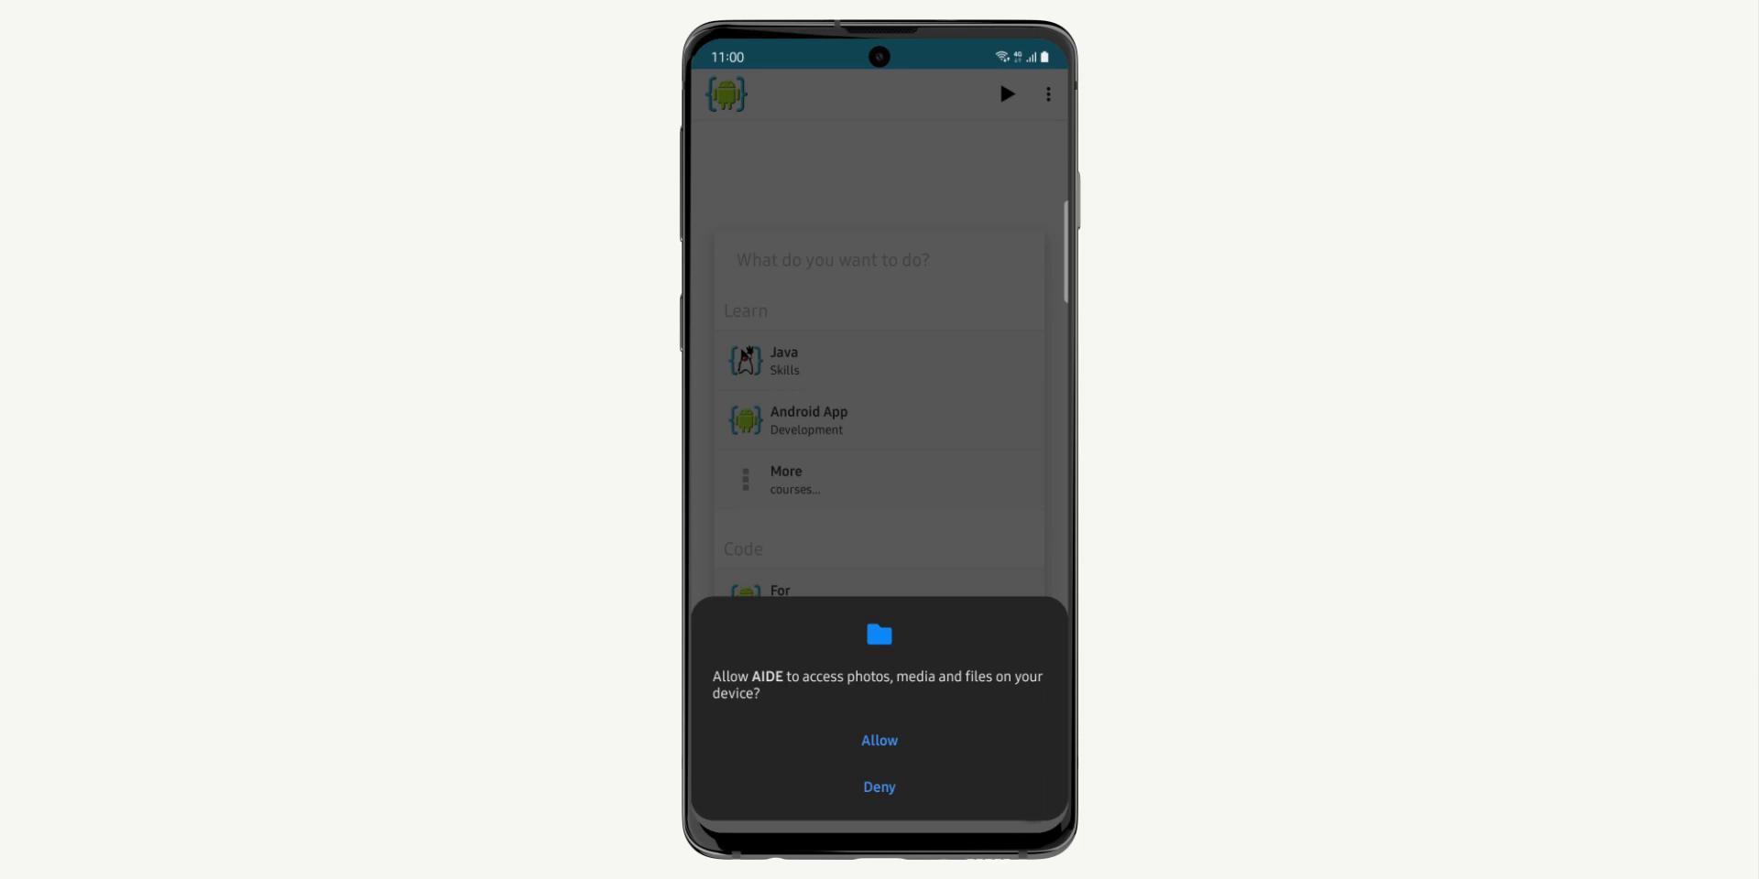
left_click(880, 740)
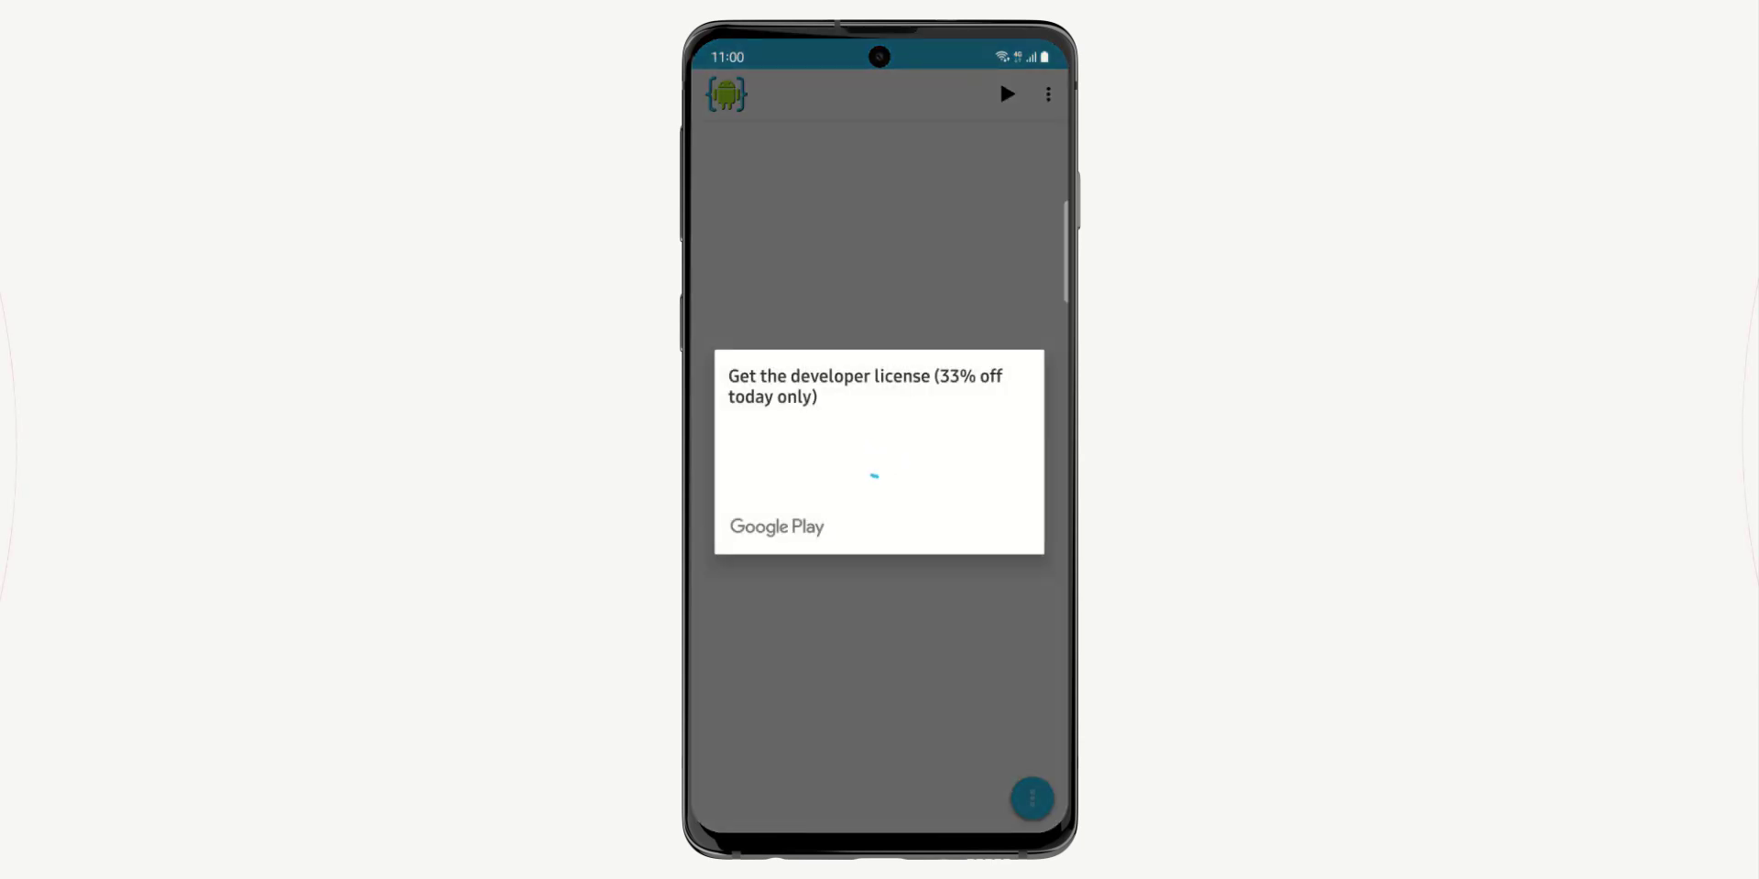
left_click(966, 628)
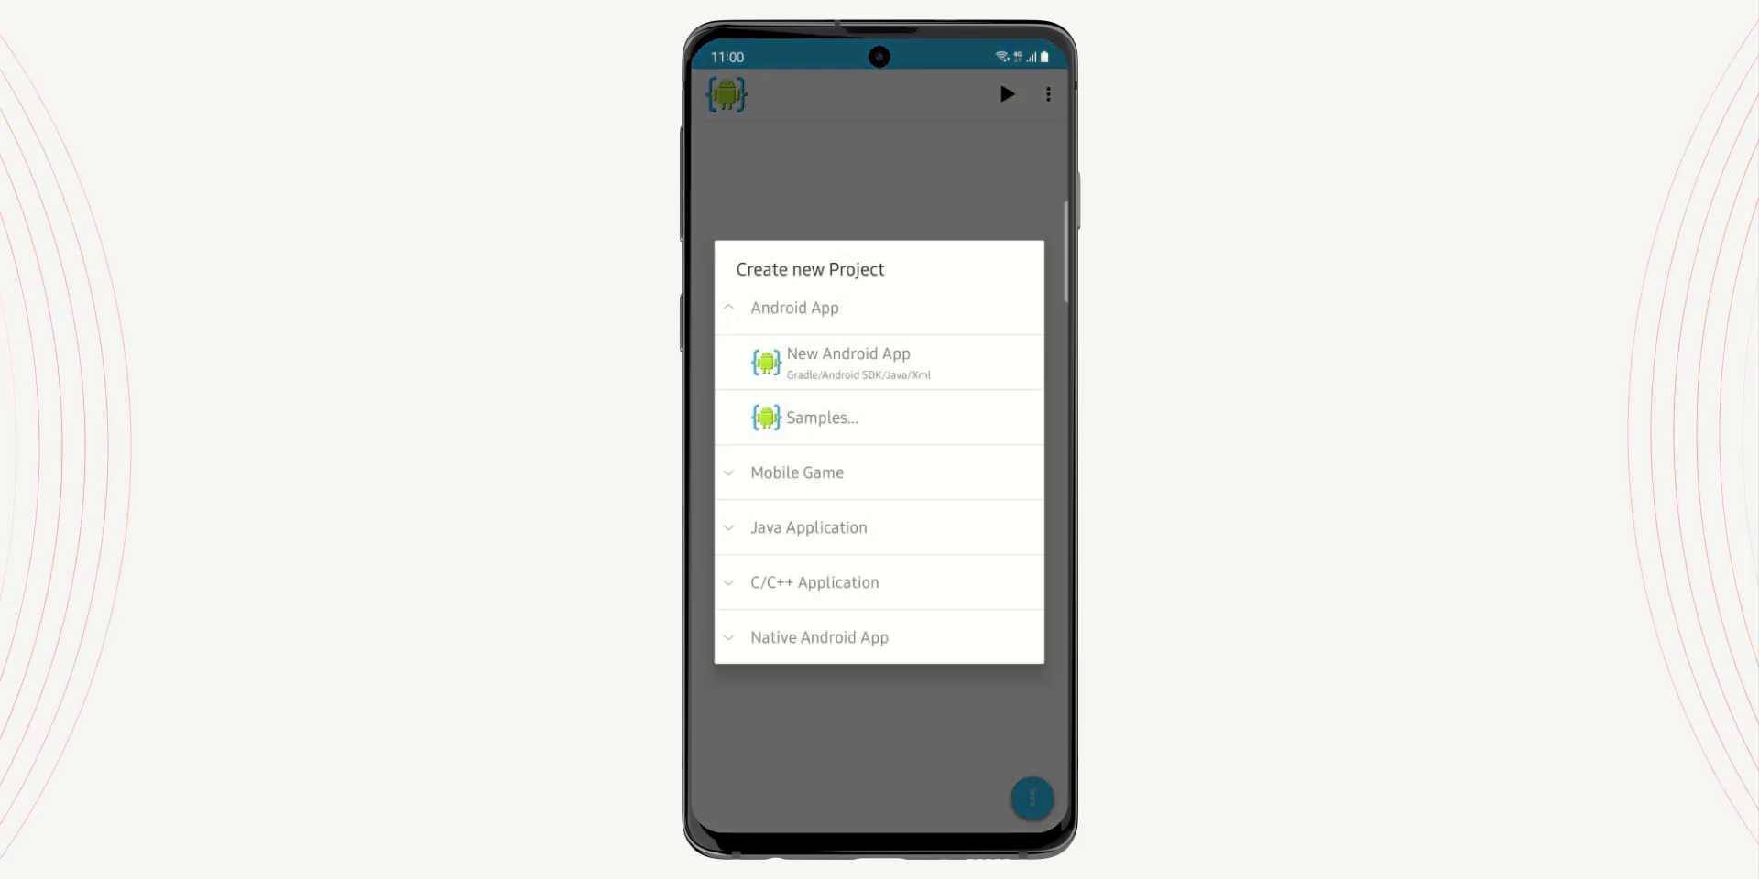
key("Escape")
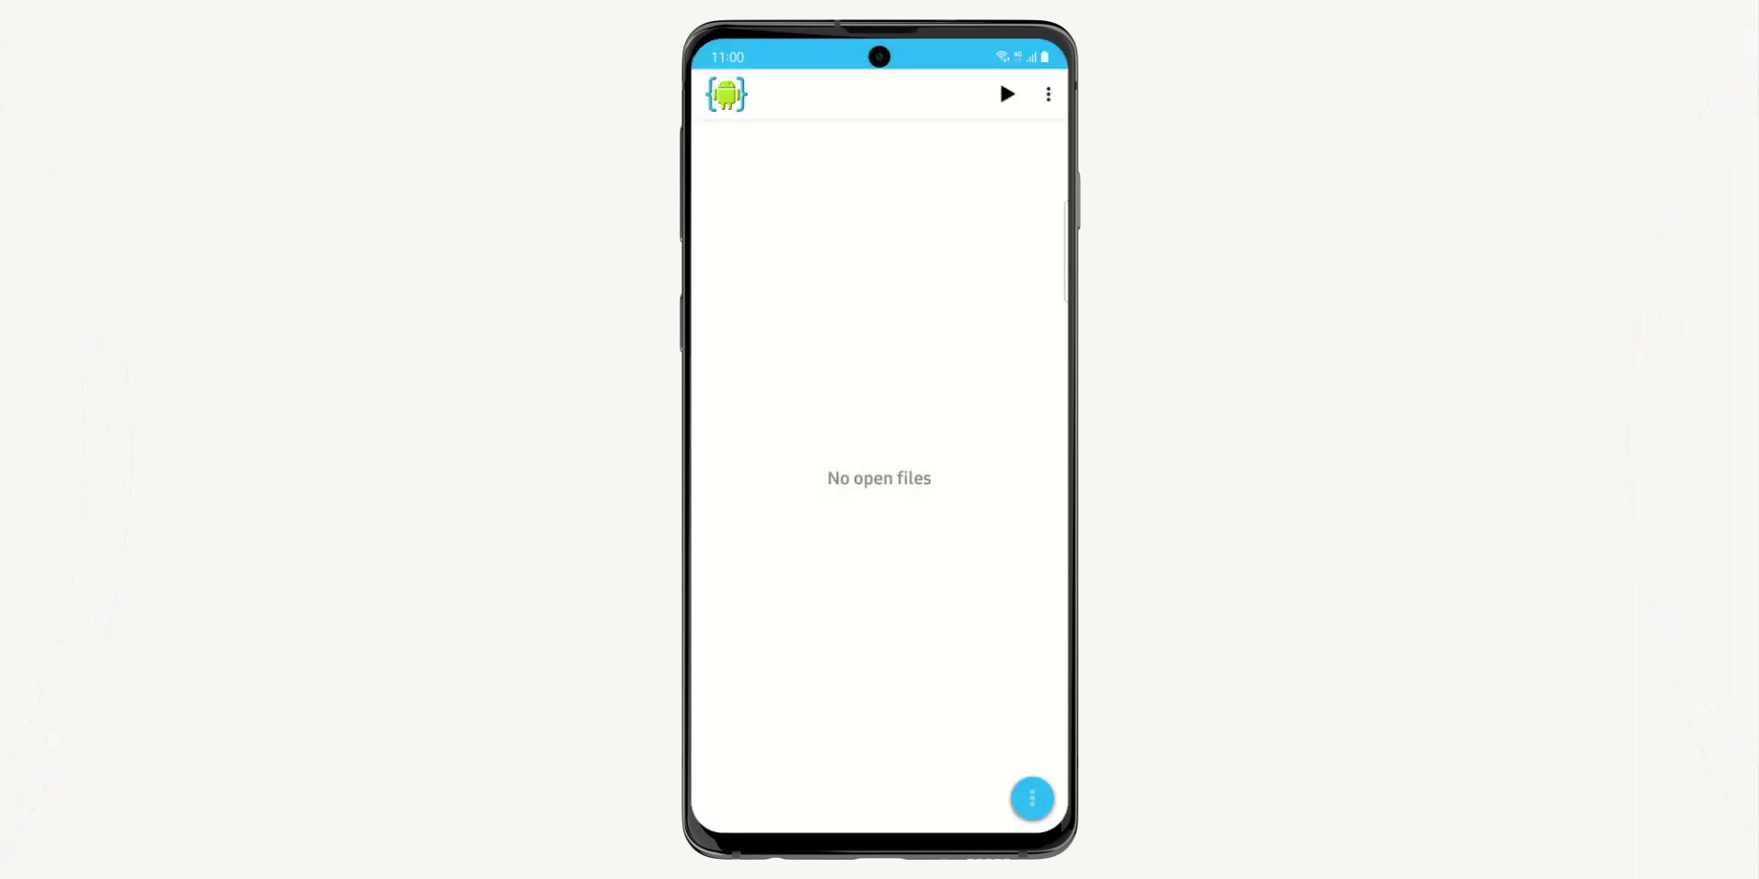
Browse from main storage through HiShoot Tutorial to the templatev2 project folder
left_click(1032, 798)
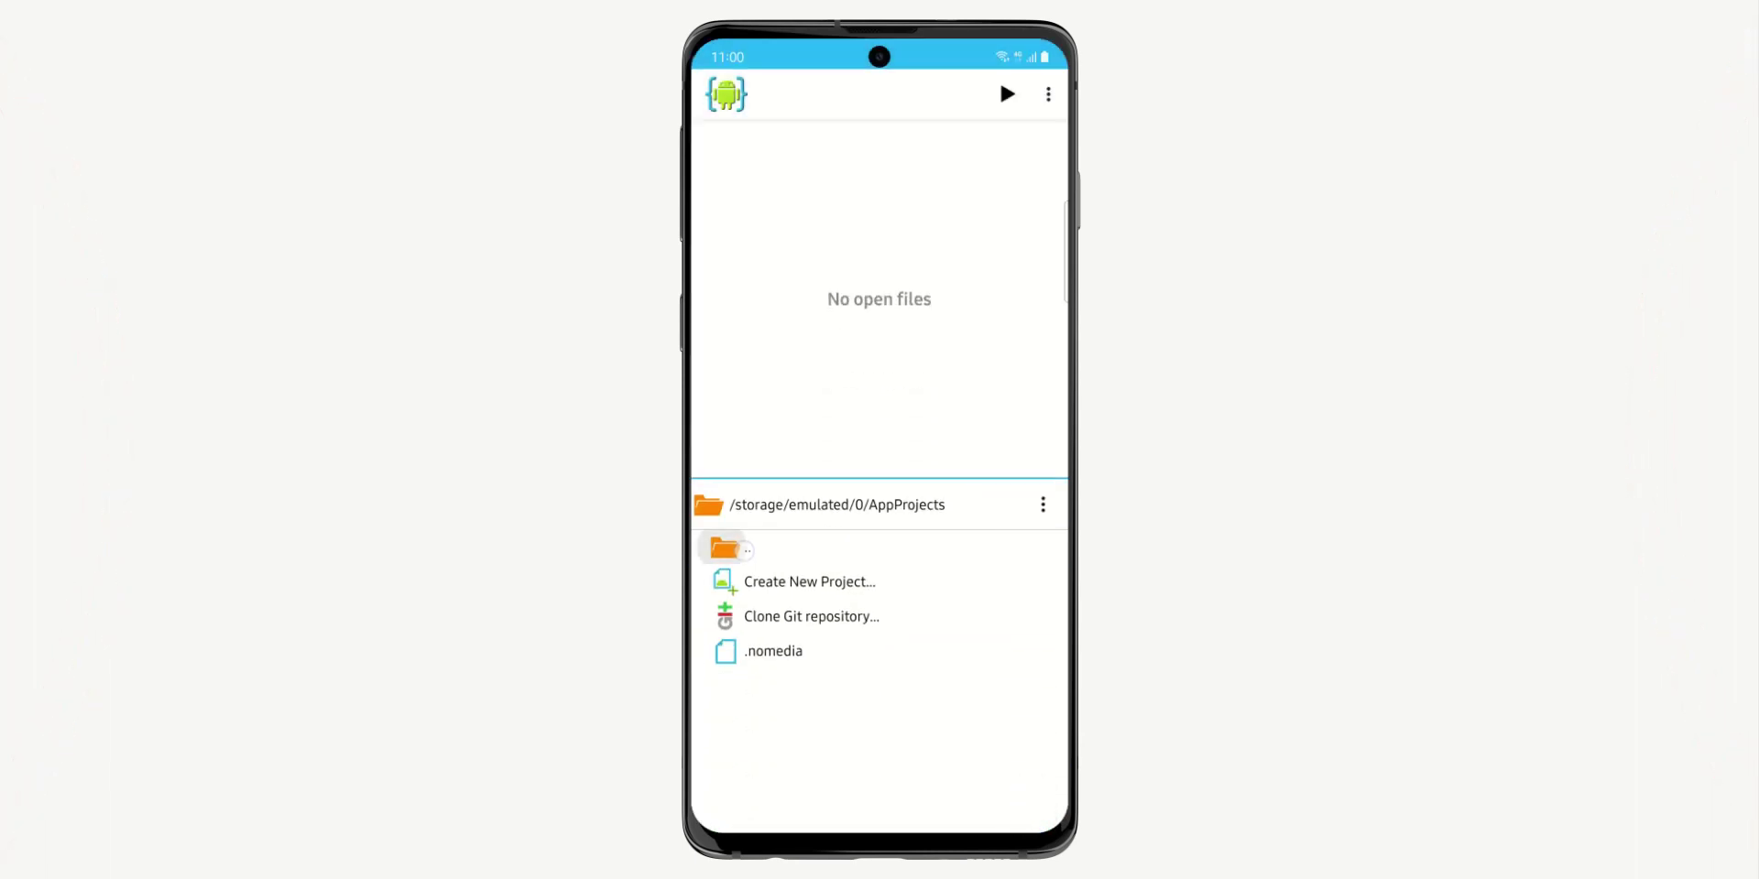
left_click(724, 548)
scroll(879, 683, "down", 5)
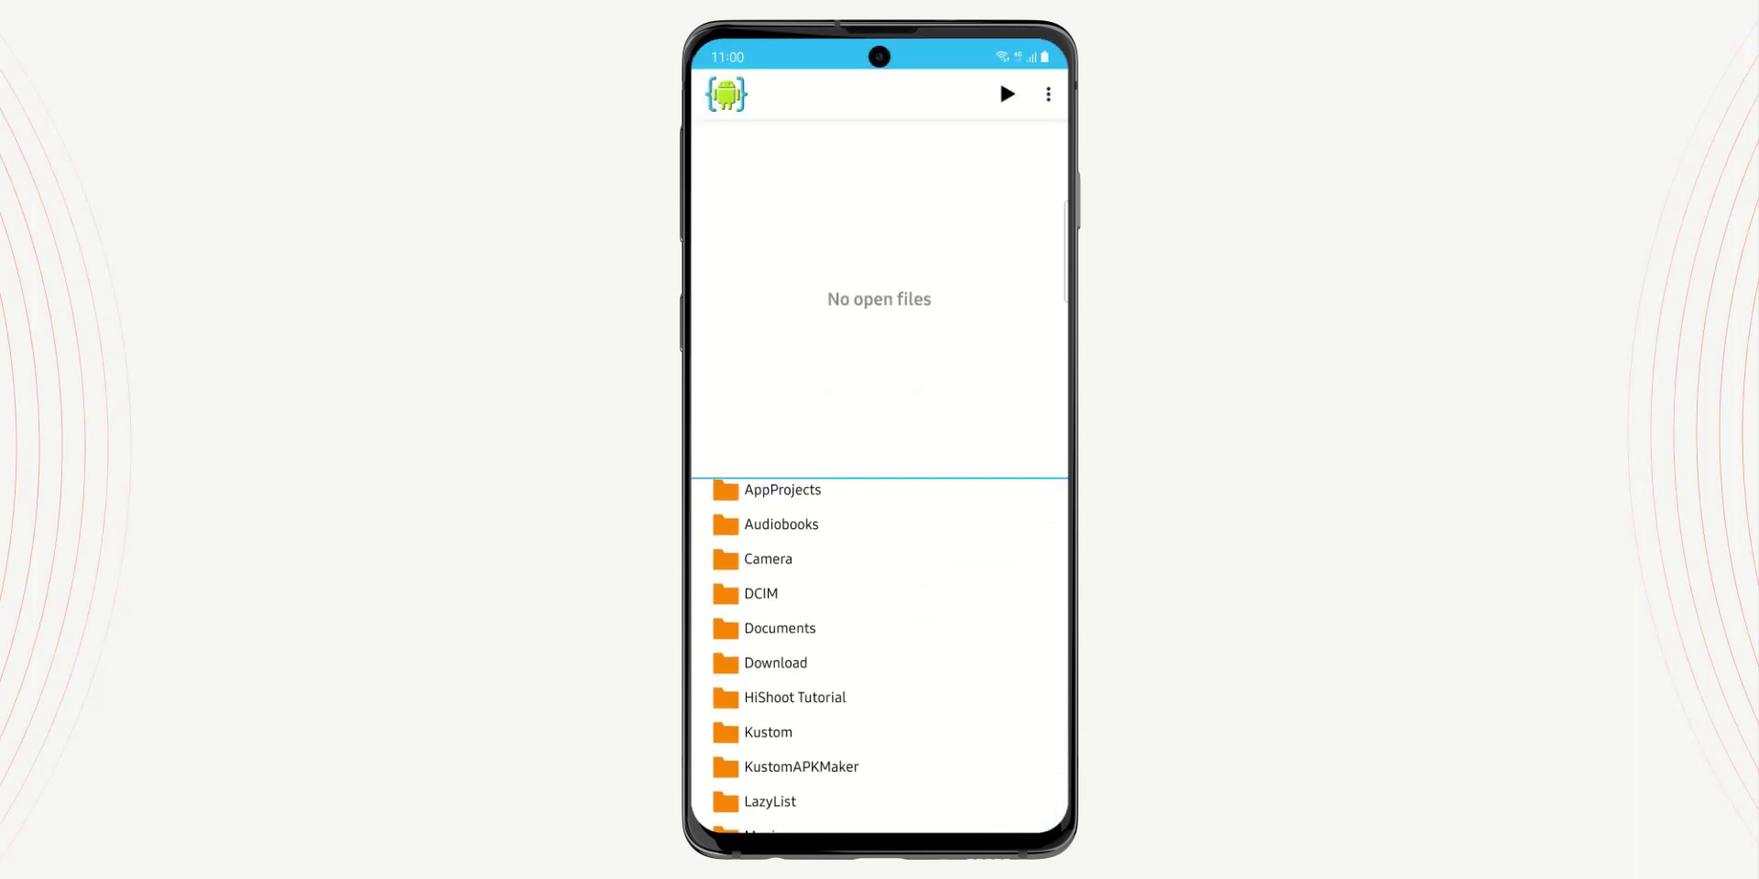
left_click(806, 697)
left_click(779, 650)
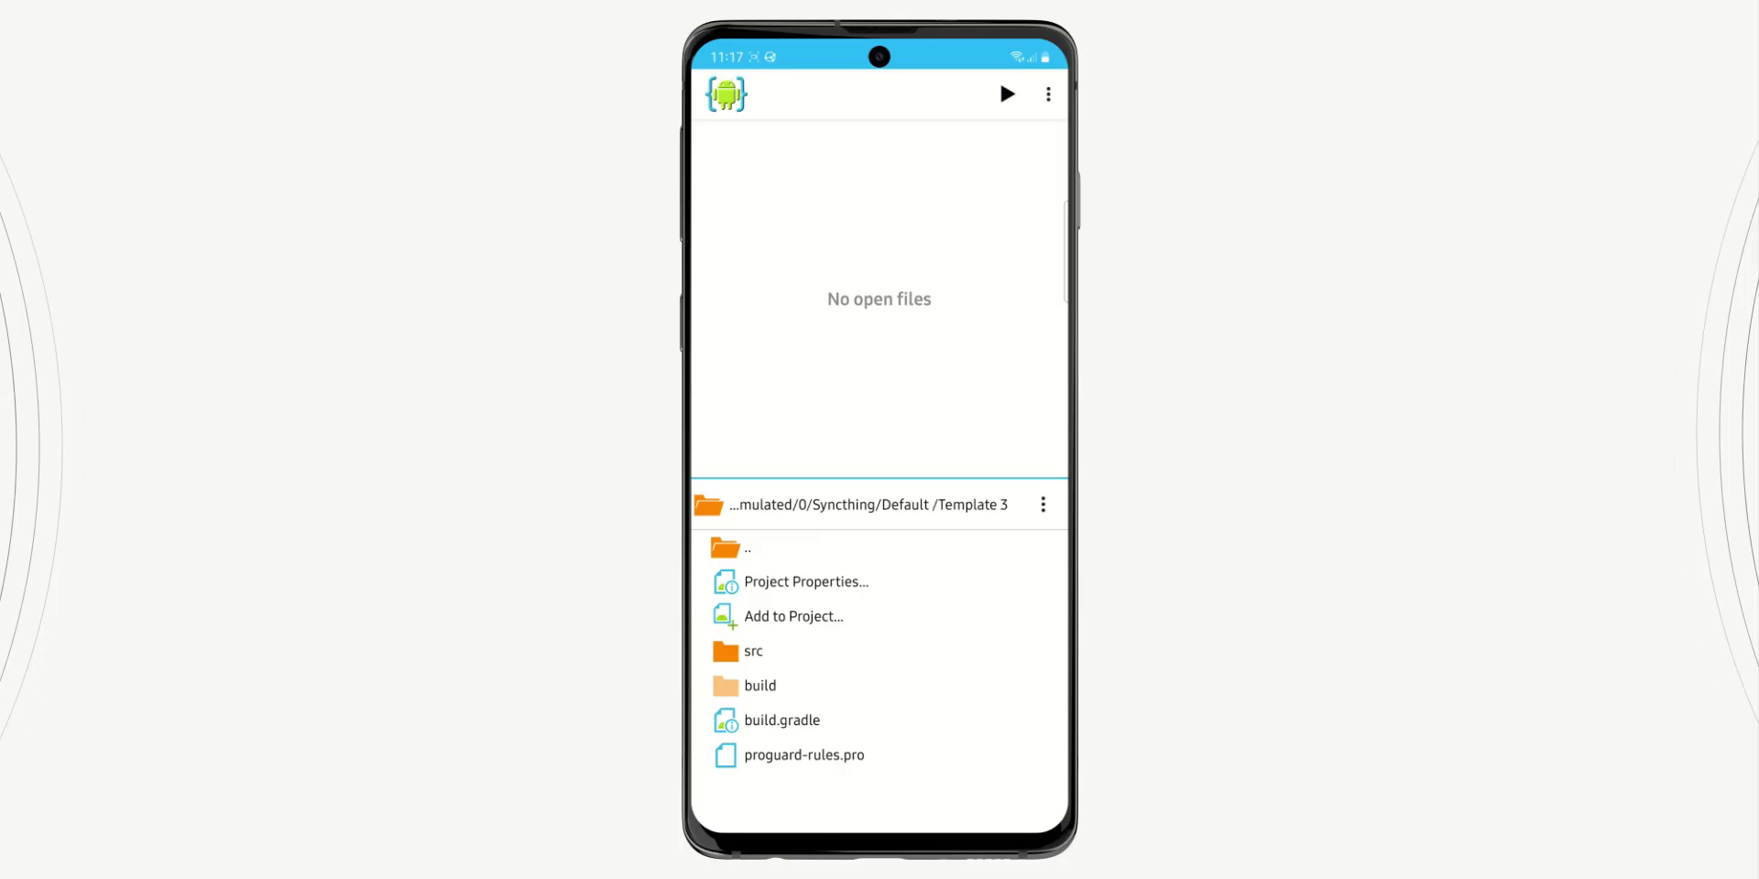
In build.gradle, set applicationId to com.grabsterstudios.hishoottemplate
left_click(883, 720)
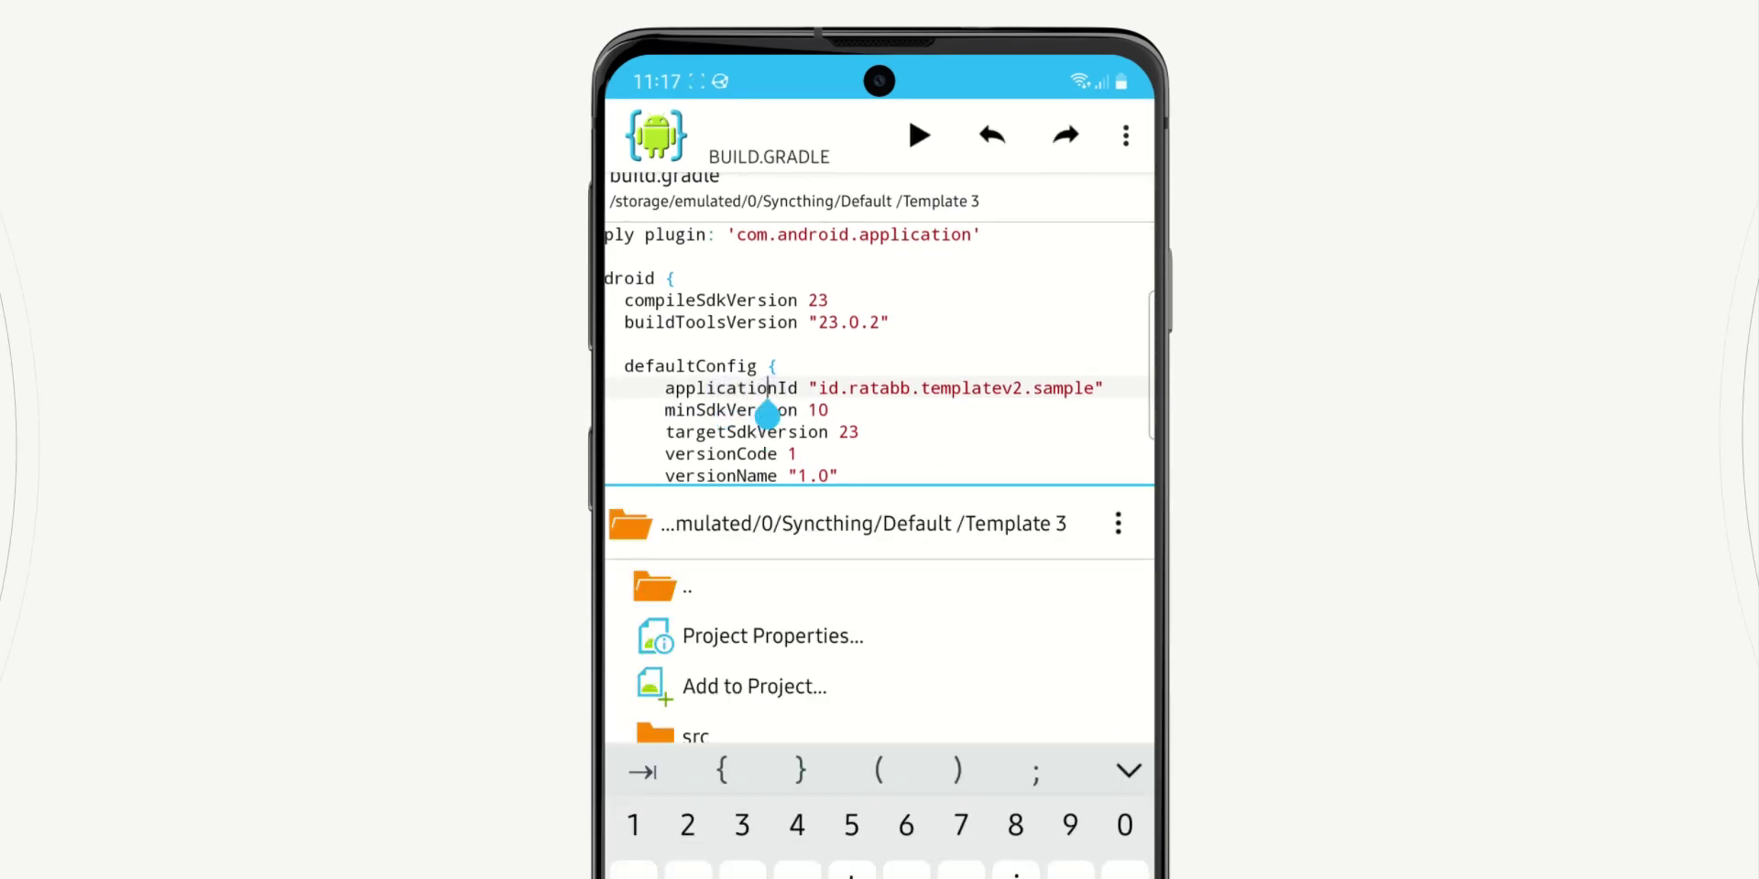
left_click(746, 395)
left_click_drag(813, 412, 1122, 412)
left_click_drag(732, 414, 811, 414)
left_click_drag(1121, 412, 1110, 413)
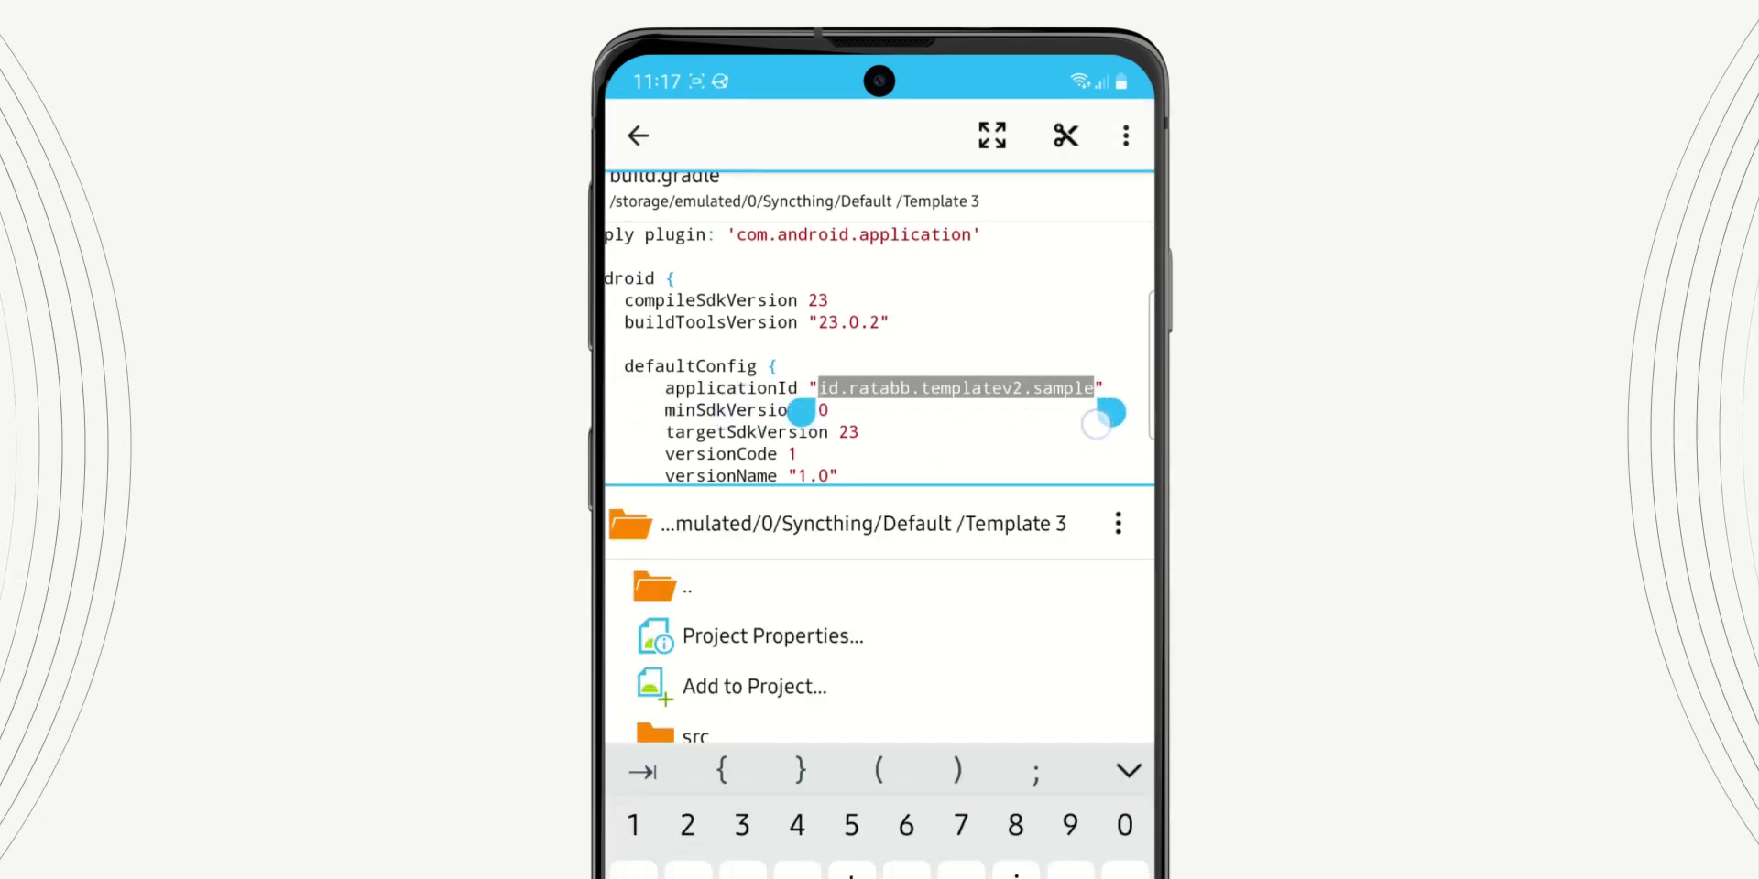
type("grabs")
key("BackSpace")
key("BackSpace")
key("BackSpace")
key("BackSpace")
key("BackSpace")
type("com.")
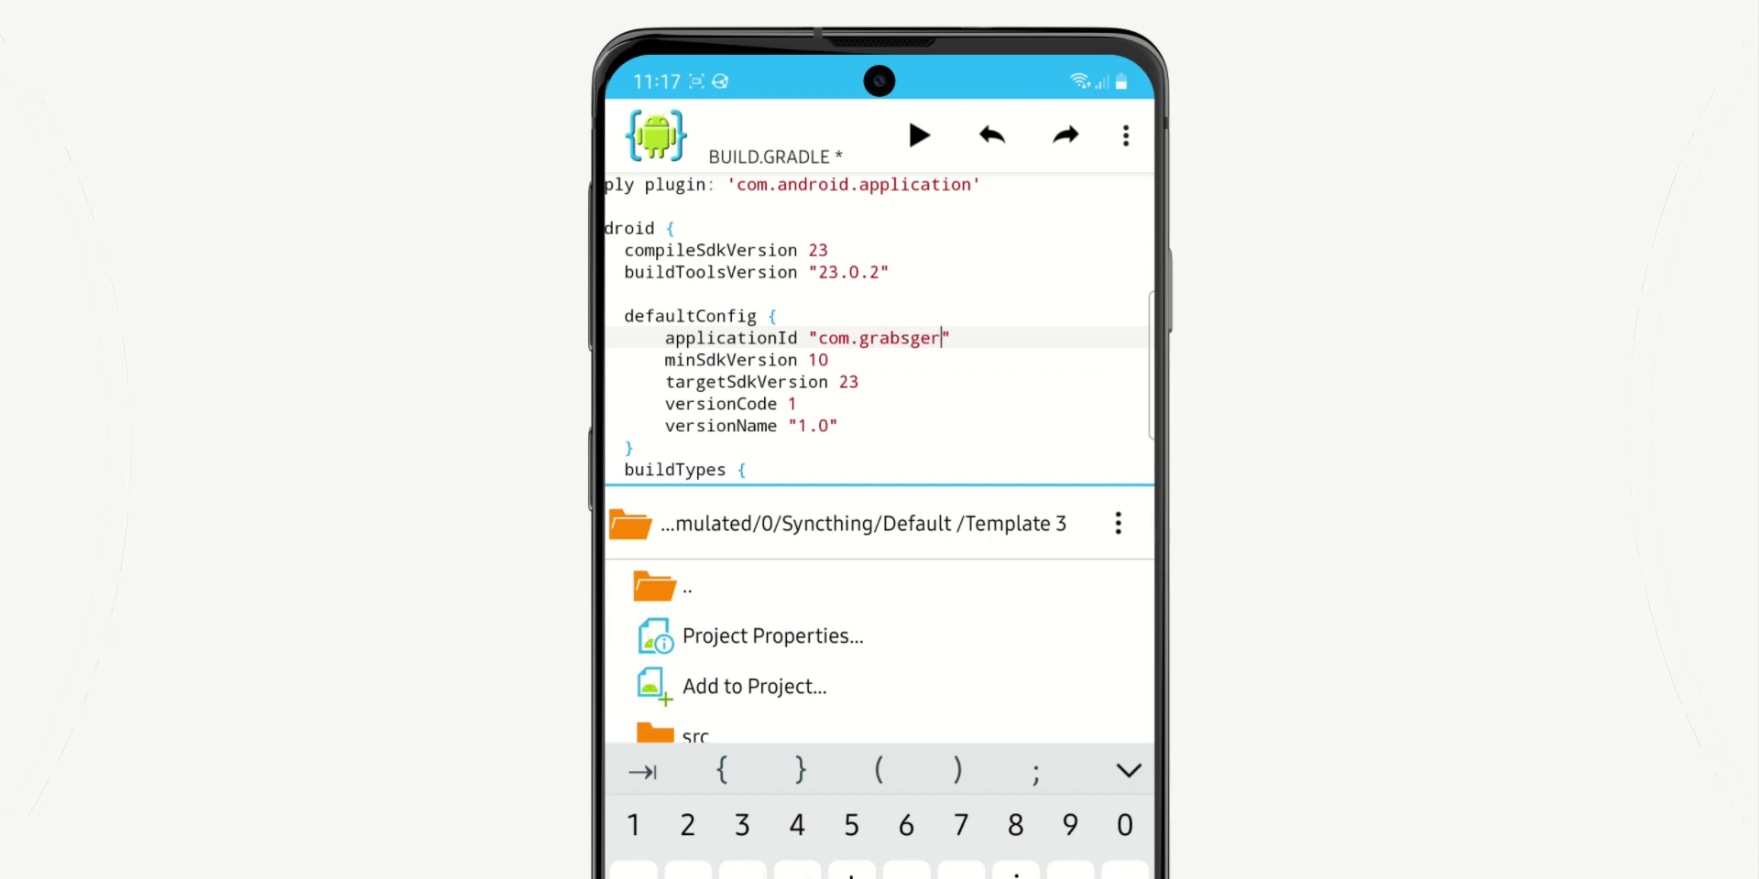
type("grabsterstudios.hishoottemplate")
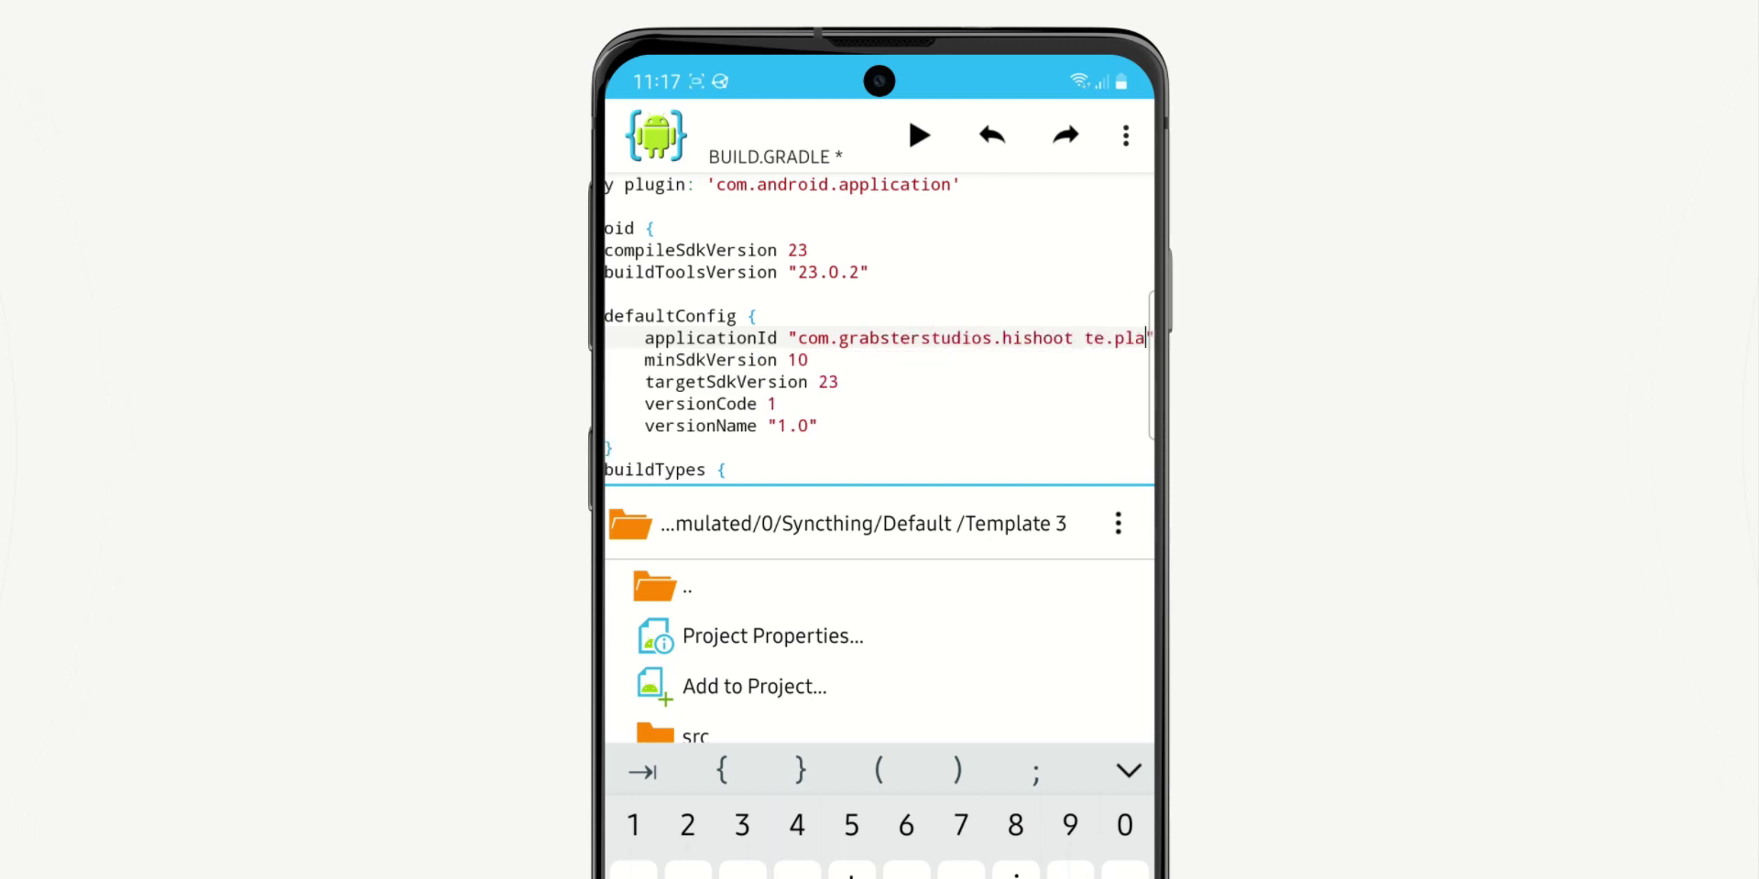
key("Escape")
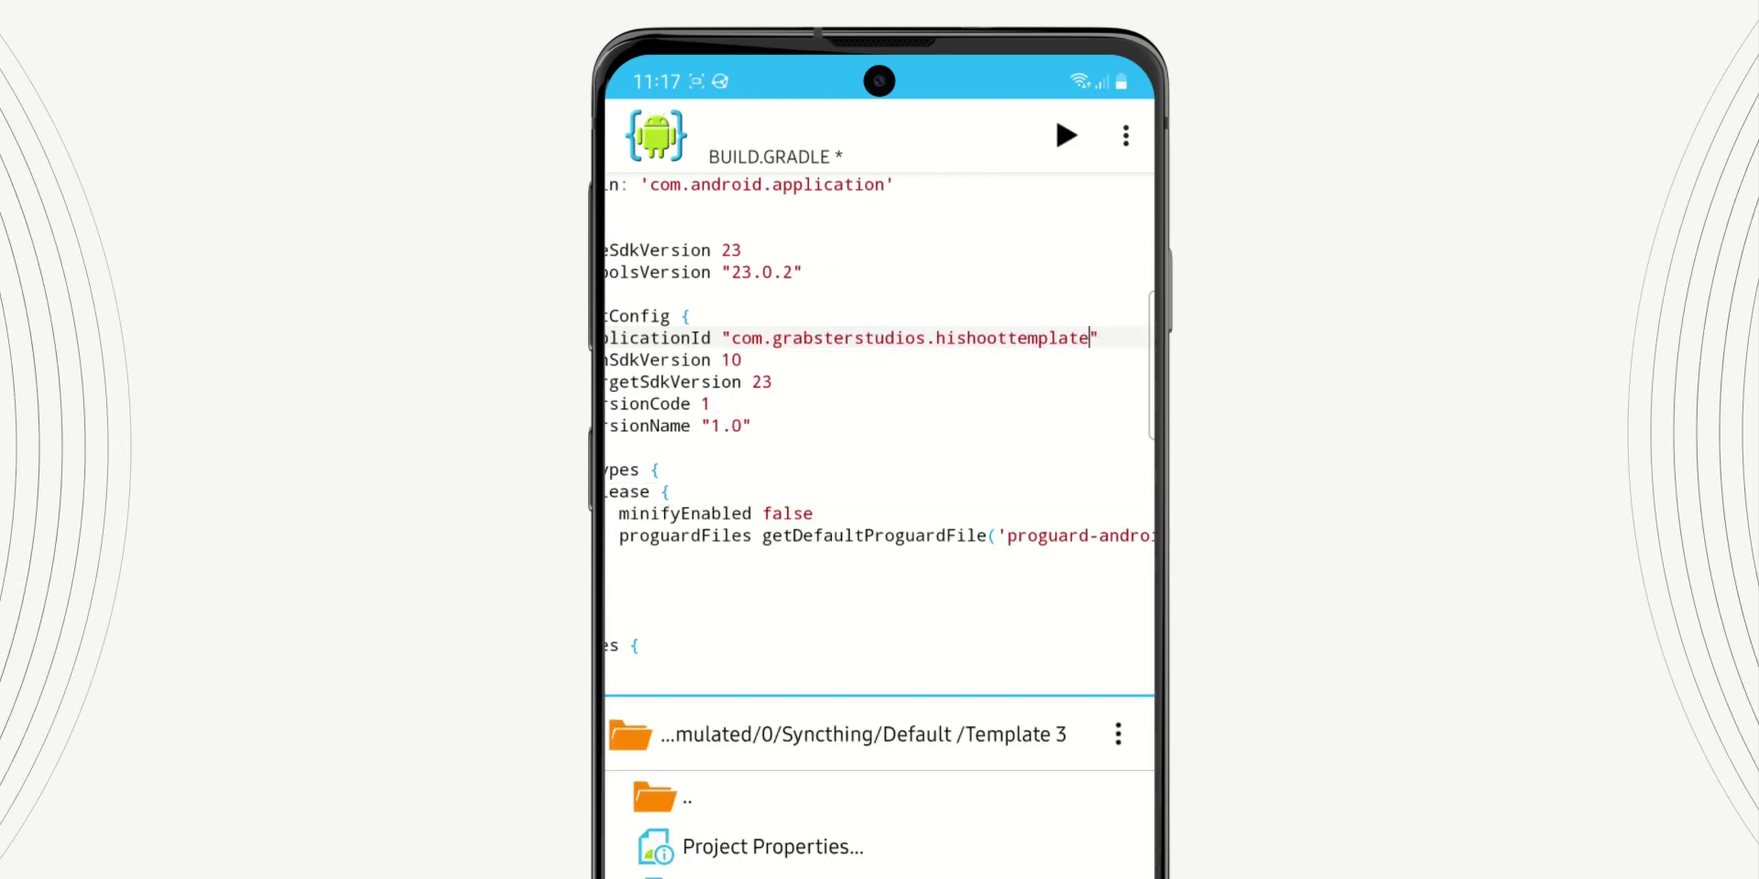
Change the applicationId to the example package com.yourname.somethingherr
left_click(1088, 338)
type("1")
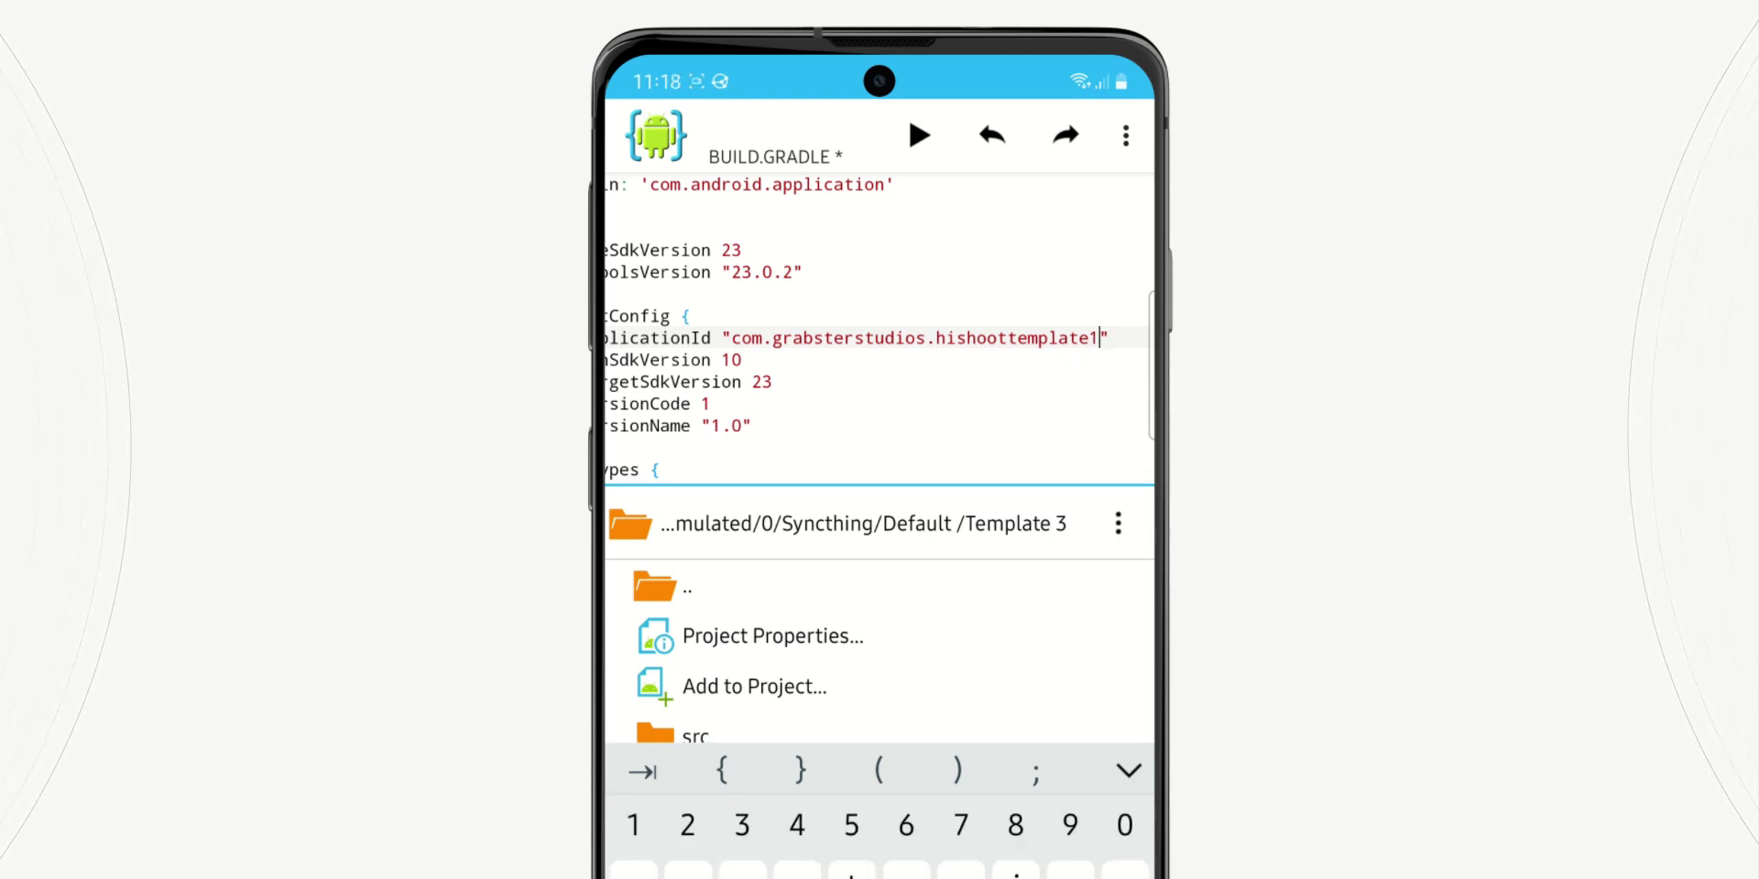
key("BackSpace")
key("BackSpace")
key("BackSpace")
key("BackSpace")
key("BackSpace")
key("BackSpace")
key("BackSpace")
key("BackSpace")
key("BackSpace")
key("BackSpace")
key("BackSpace")
key("BackSpace")
key("BackSpace")
key("BackSpace")
key("BackSpace")
key("BackSpace")
key("BackSpace")
key("BackSpace")
key("BackSpace")
key("BackSpace")
type("do ")
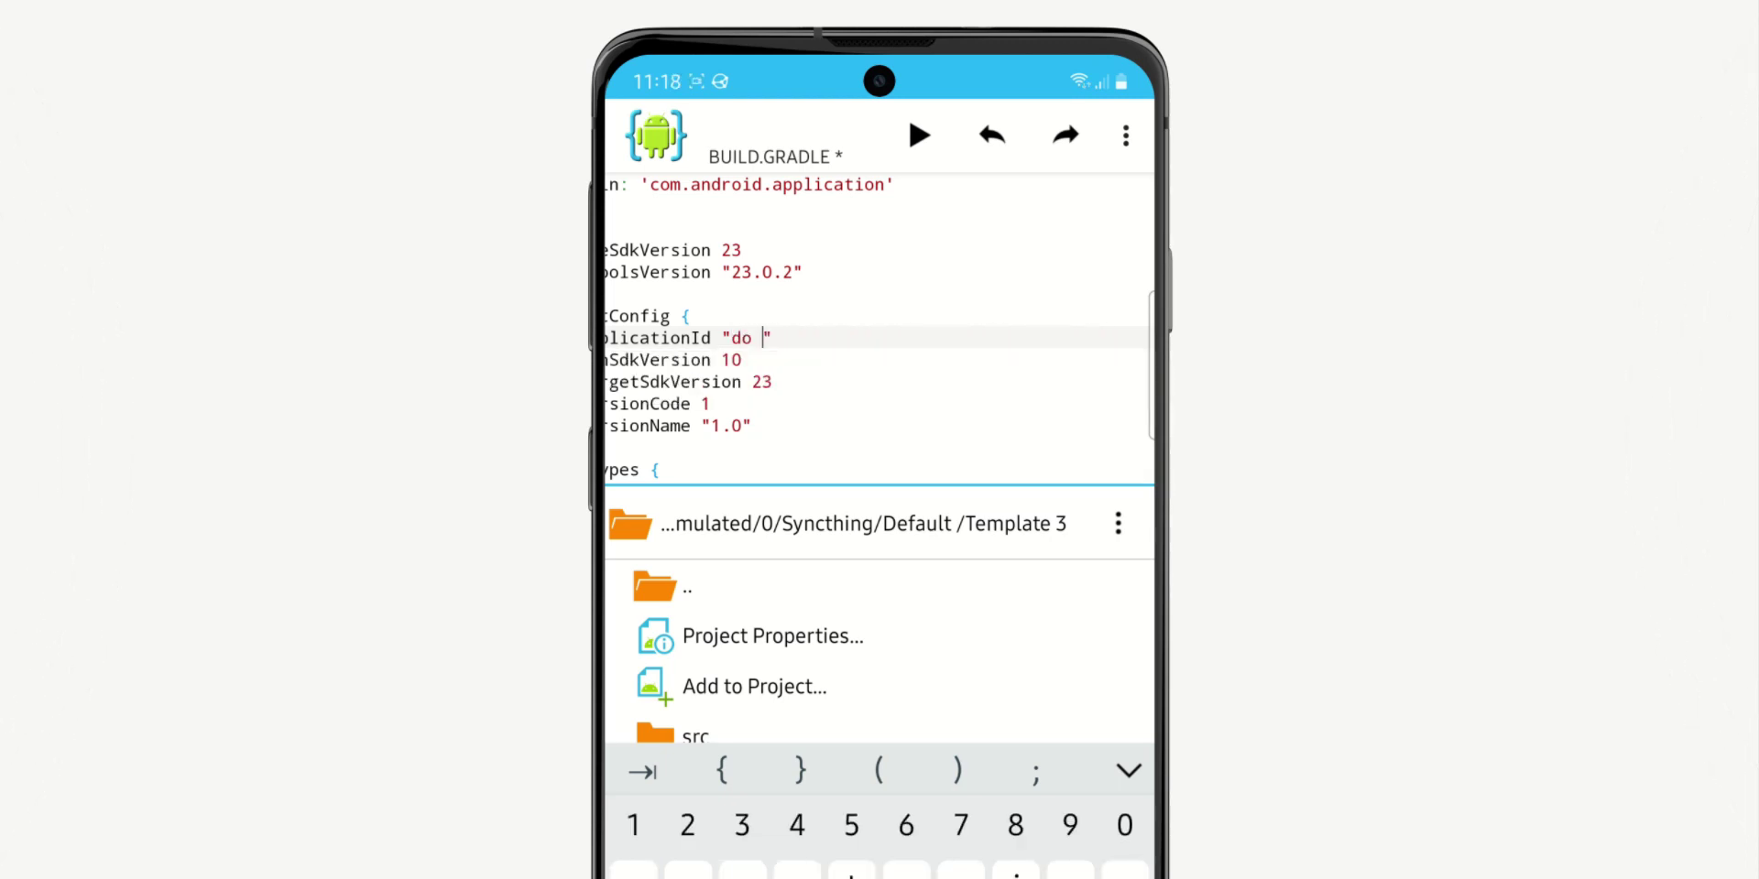
type("not add spaves h")
type(" here")
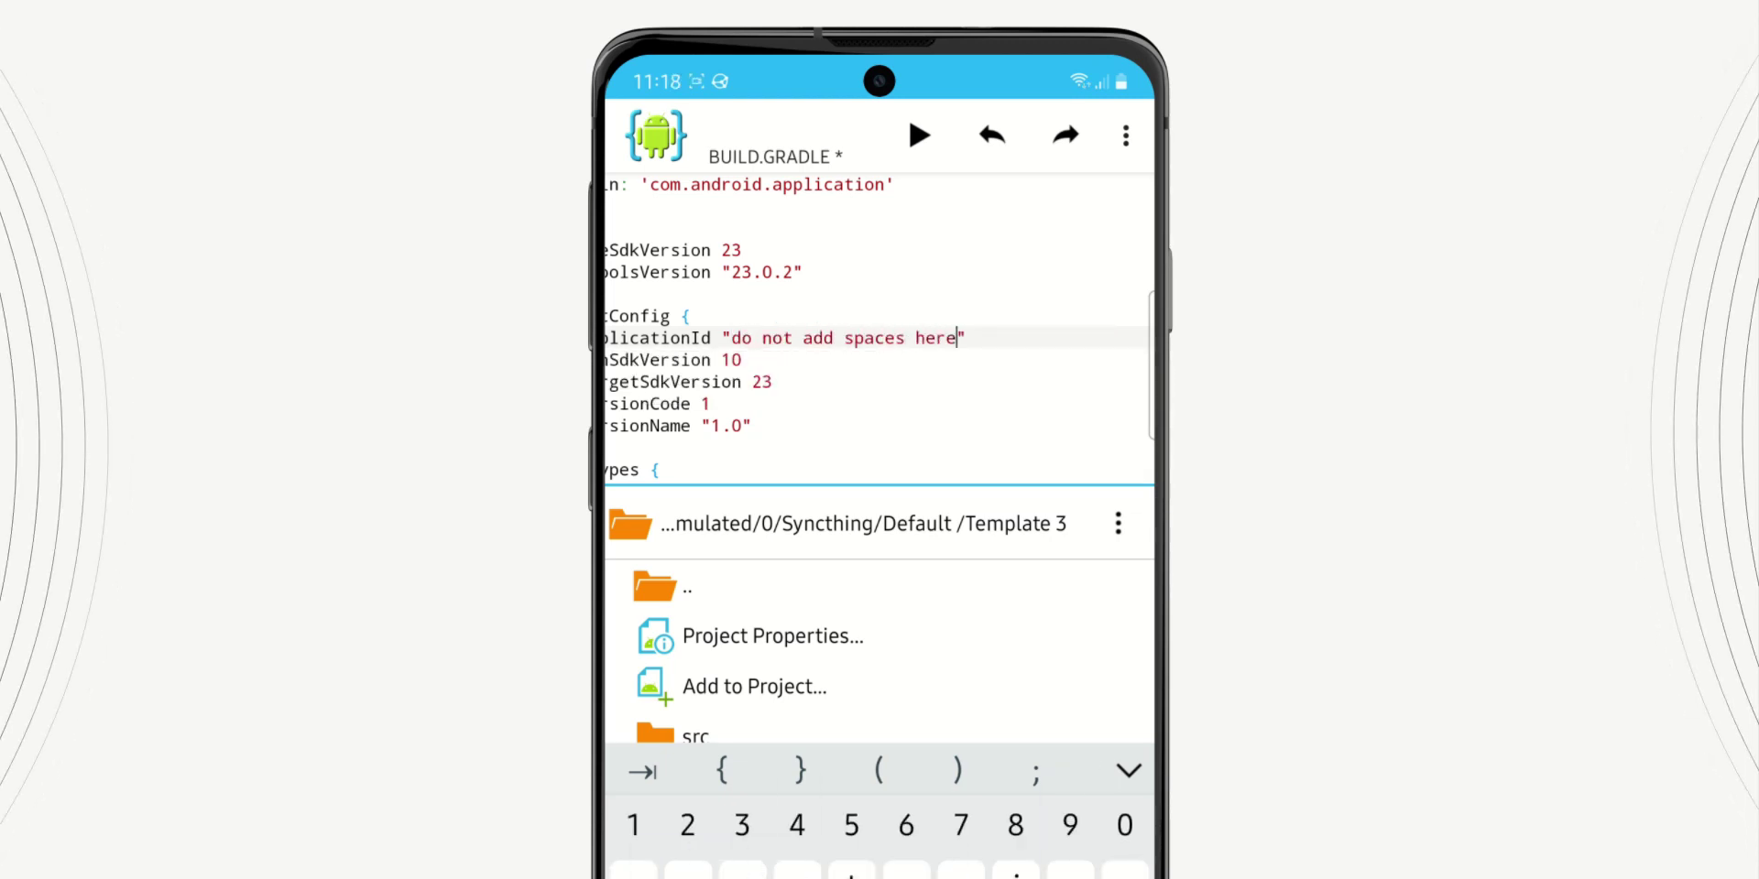
key("BackSpace")
key("BackSpace")
key("BackSpace")
key("BackSpace")
key("BackSpace")
key("BackSpace")
key("BackSpace")
key("BackSpace")
key("BackSpace")
key("BackSpace")
key("BackSpace")
key("BackSpace")
key("BackSpace")
key("BackSpace")
key("BackSpace")
key("BackSpace")
key("BackSpace")
key("BackSpace")
key("BackSpace")
key("BackSpace")
type("com.yourname")
type(".somethingherr")
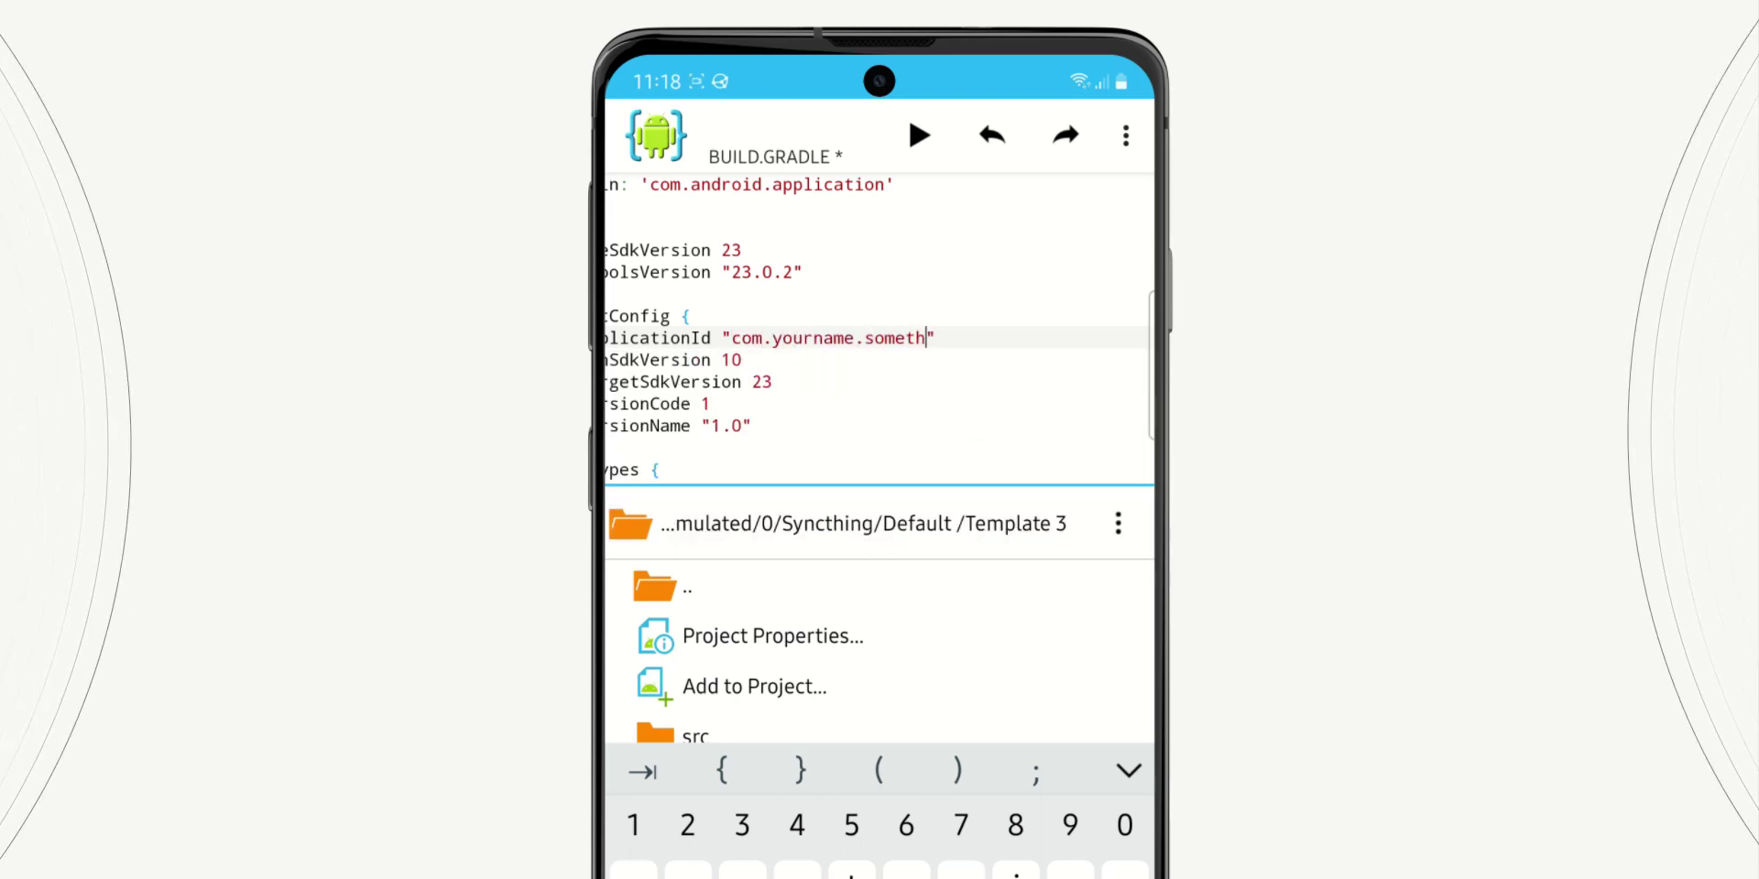
key("Escape")
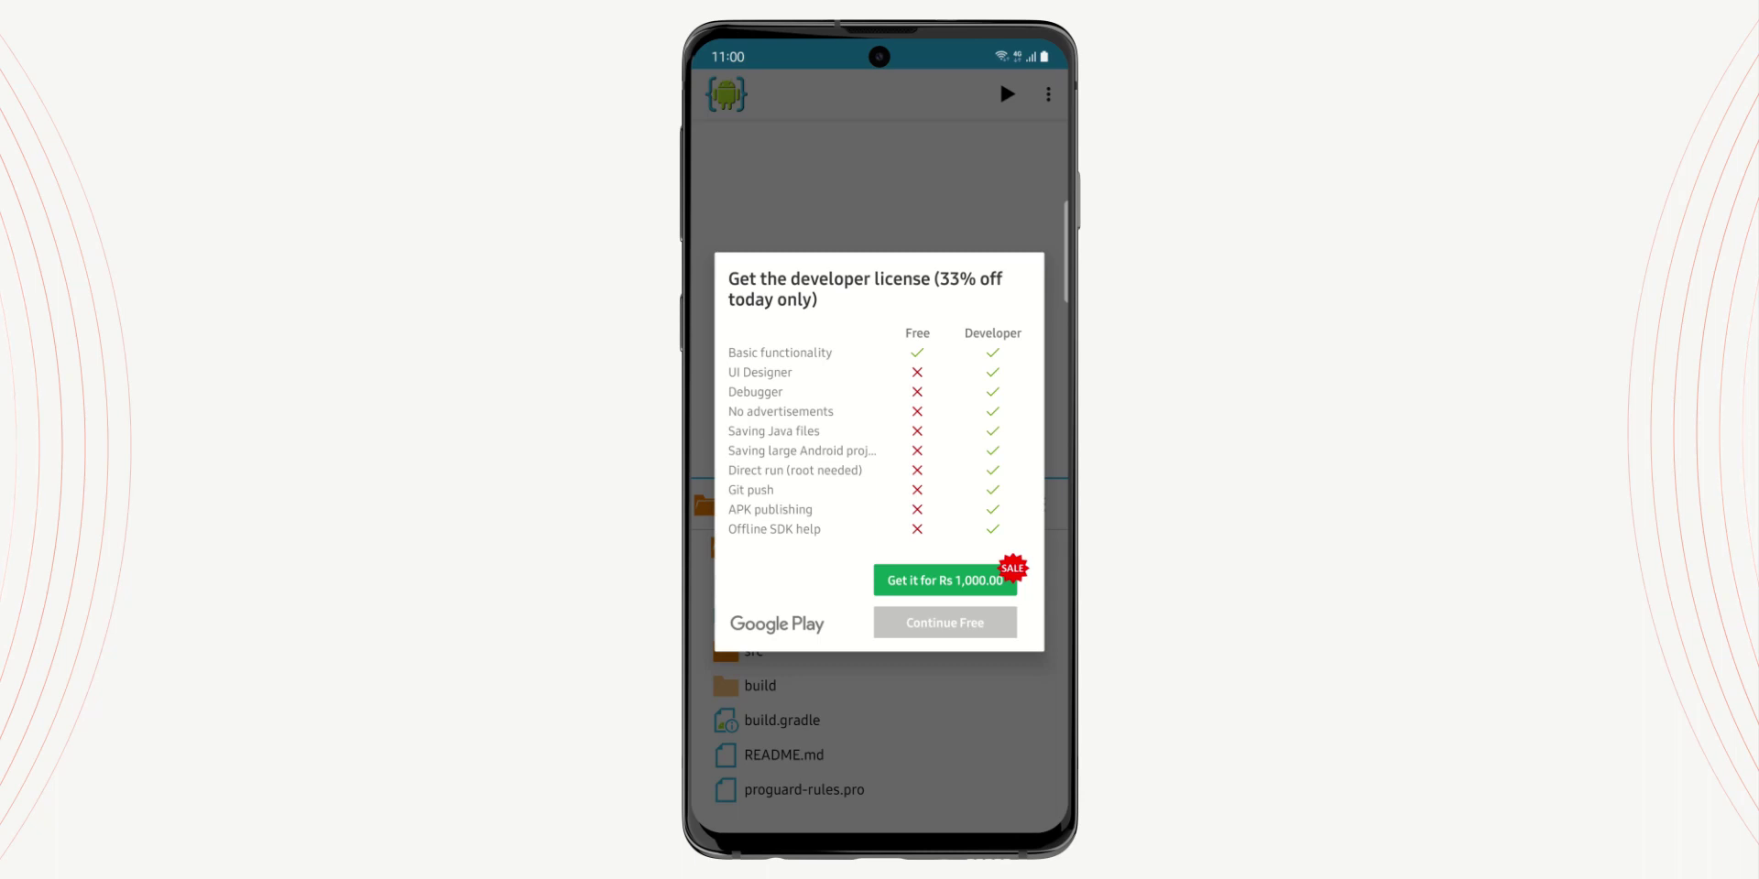
Build with the free version, allow AIDE unknown-app installs, and install the Galaxy S20 Template update
left_click(945, 622)
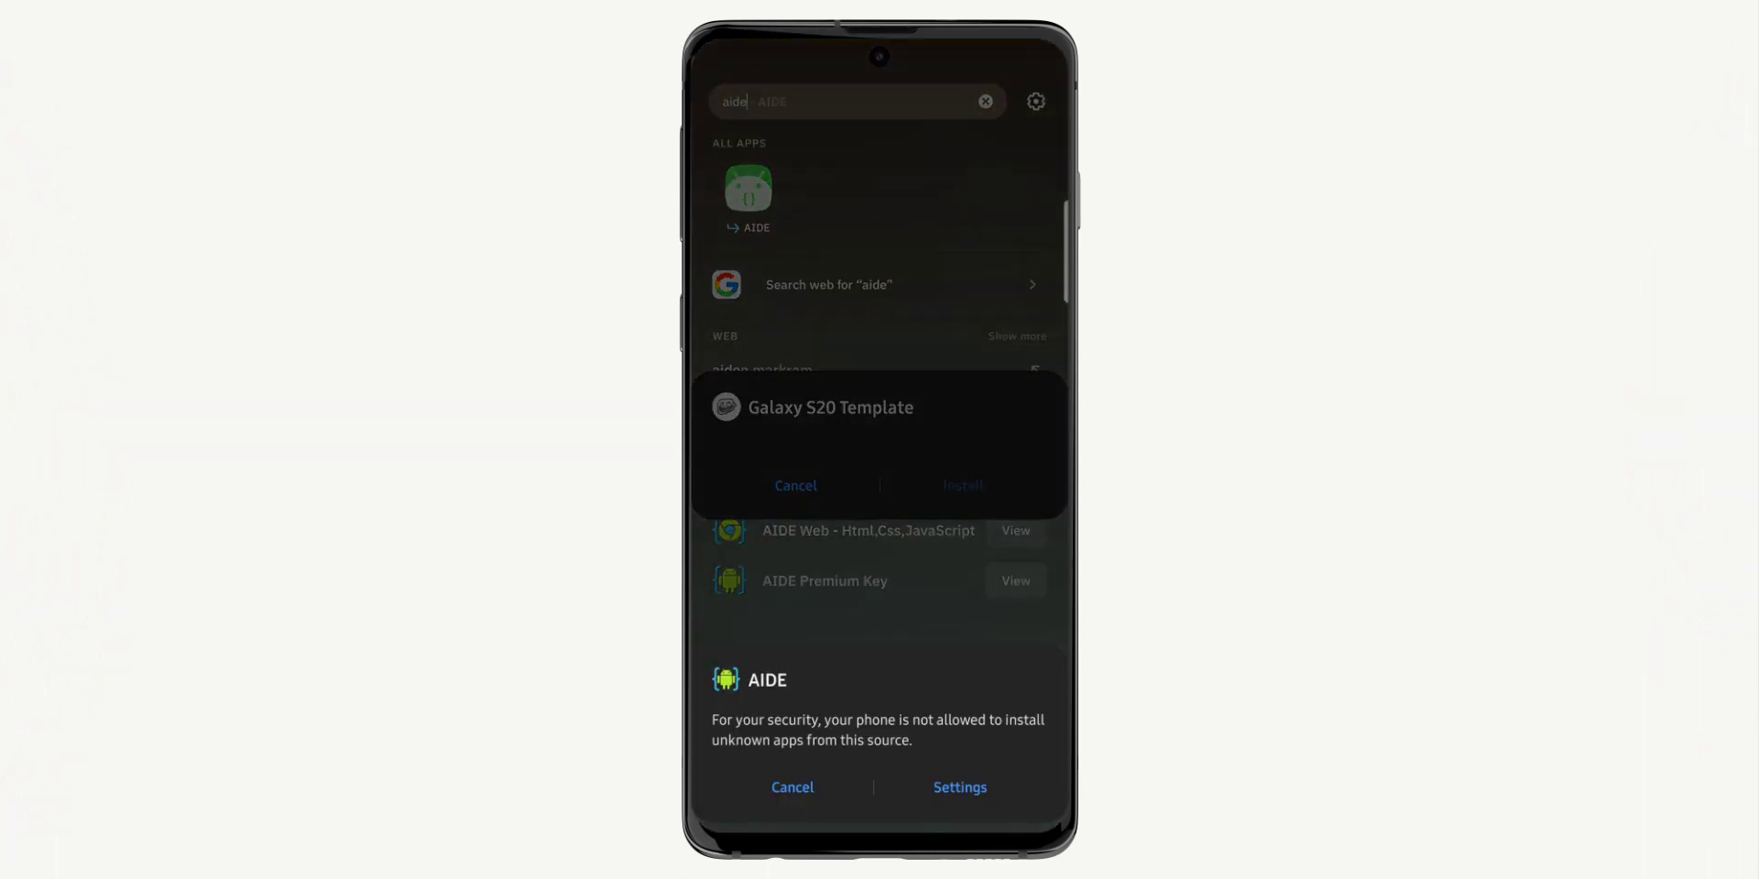
left_click(961, 787)
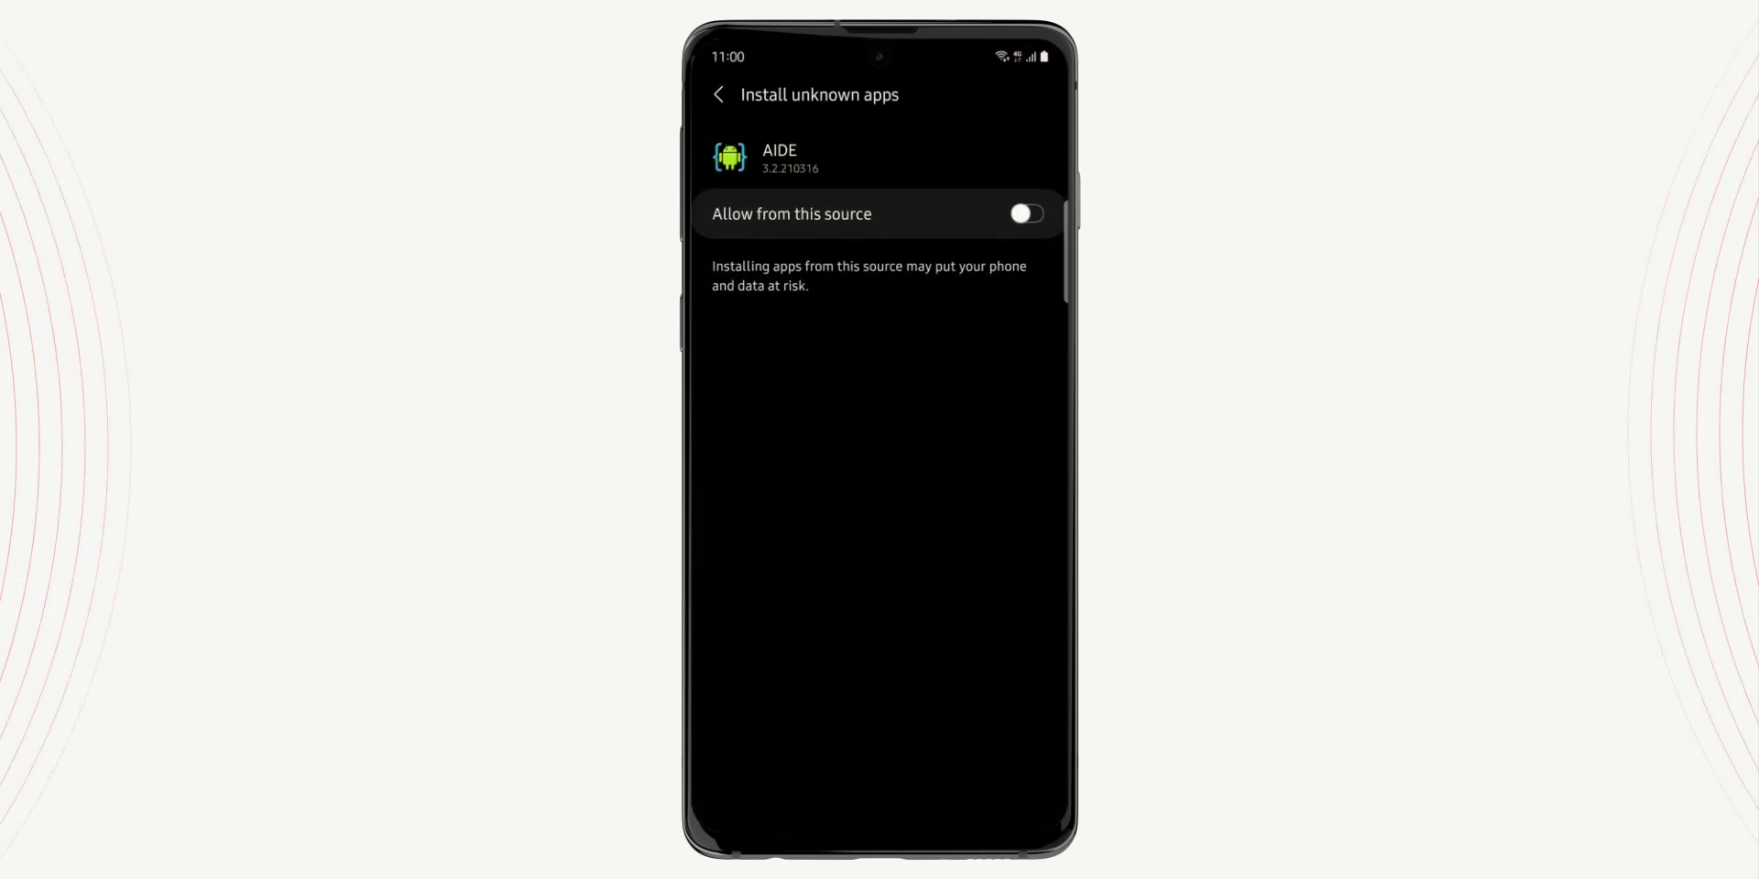
left_click(863, 213)
left_click(722, 92)
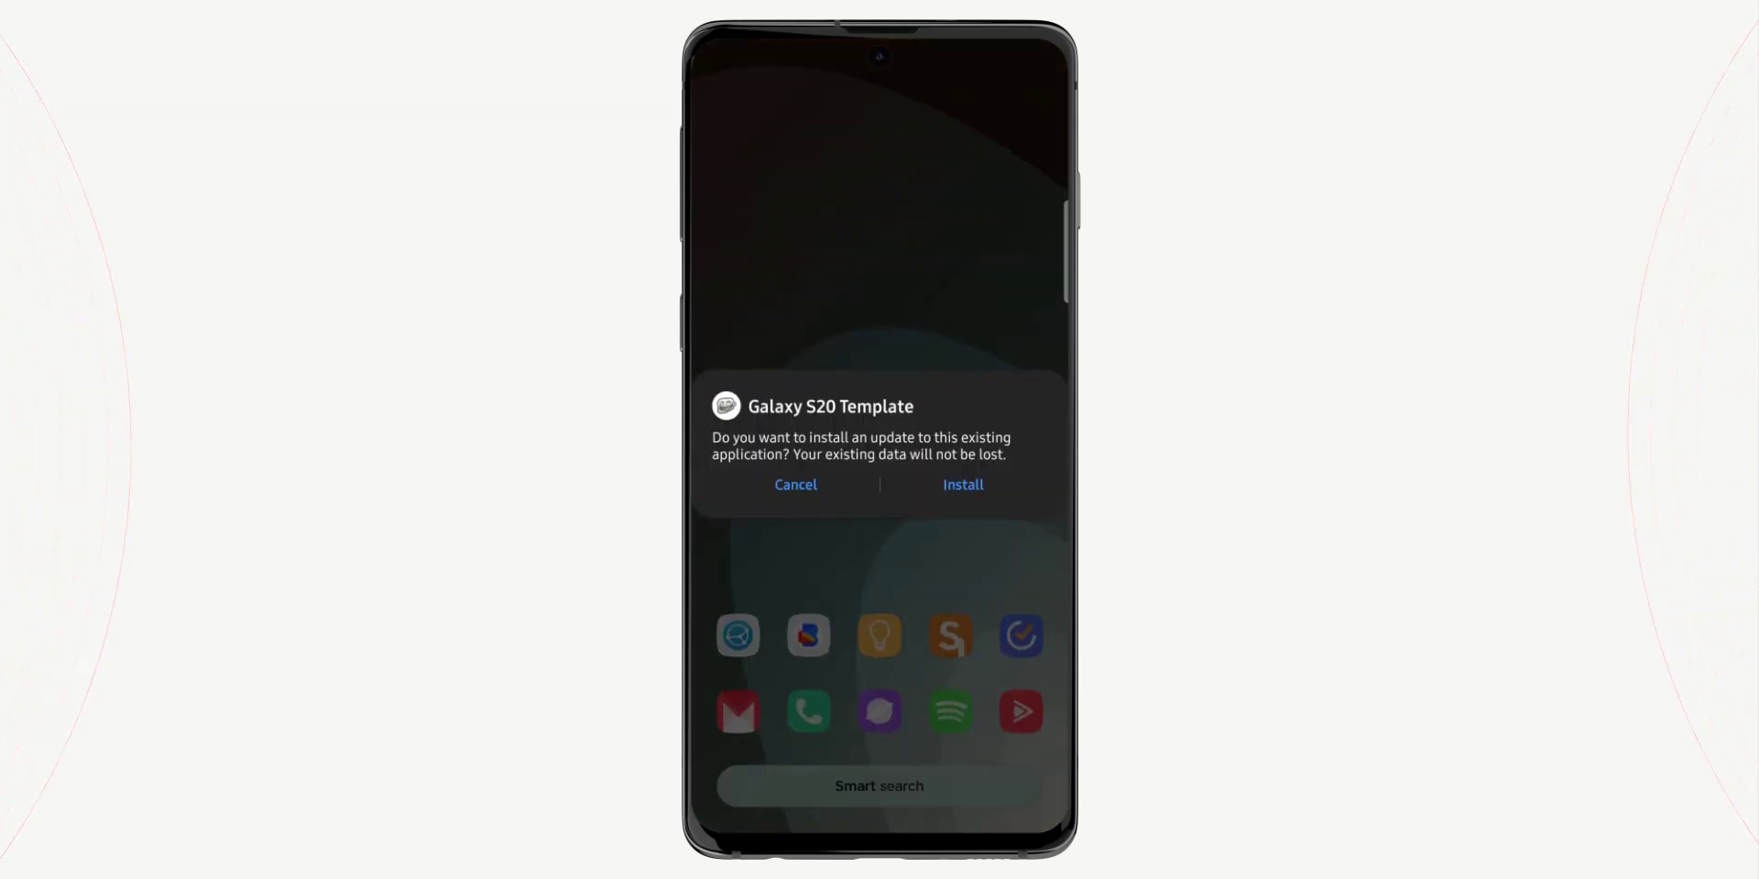
left_click(963, 485)
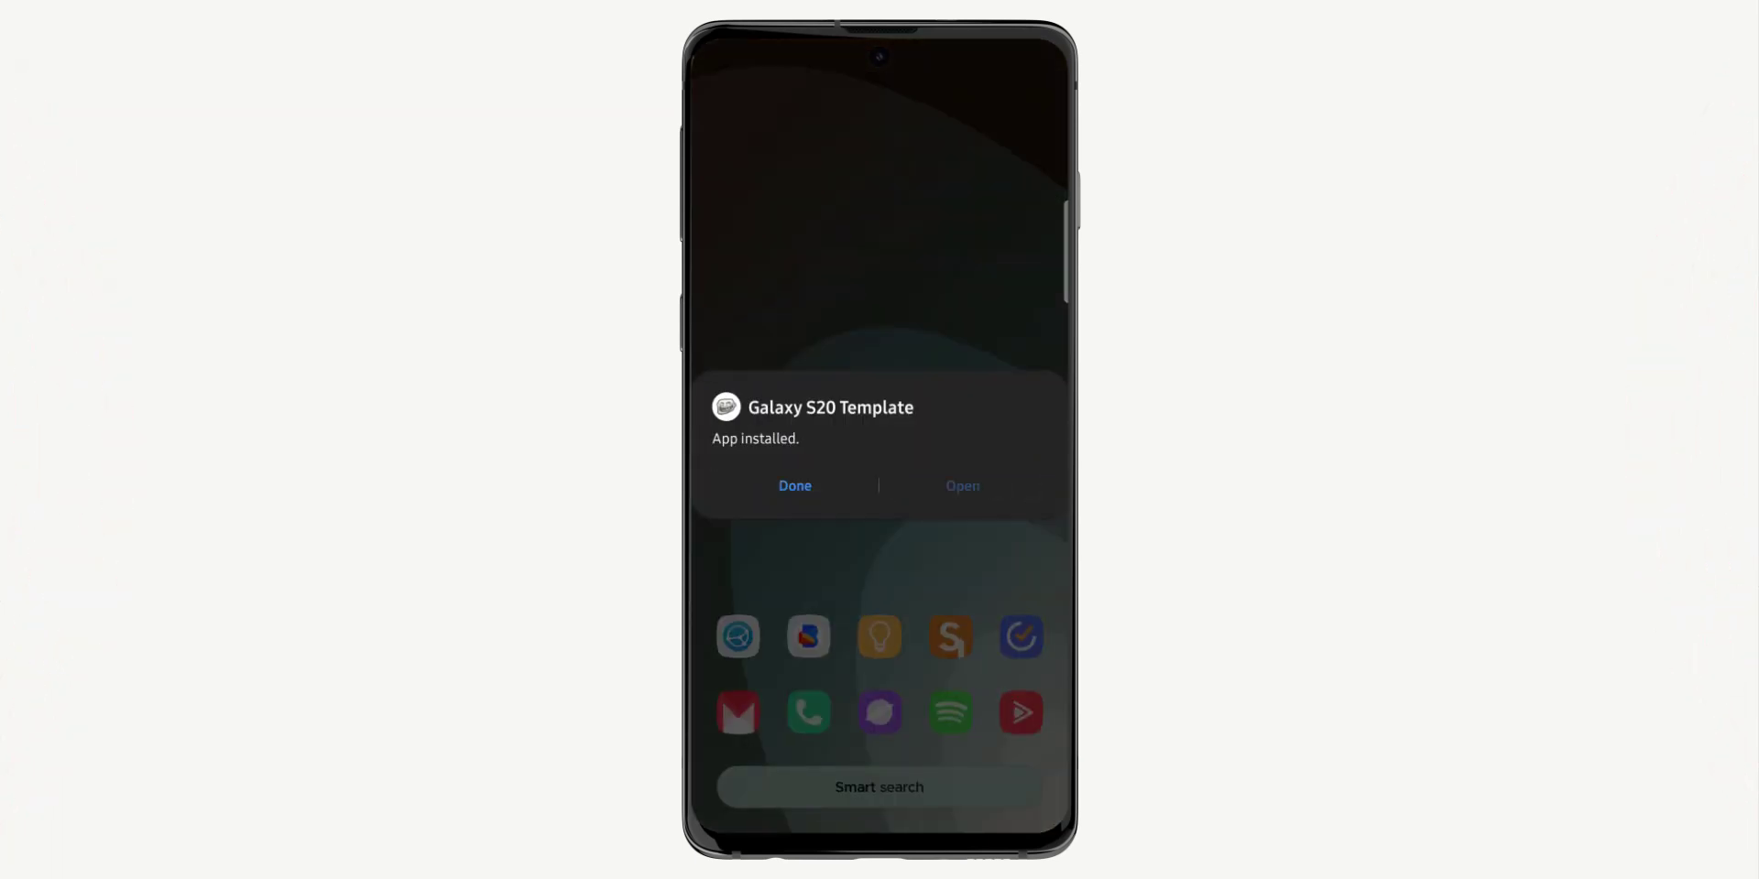
left_click(814, 490)
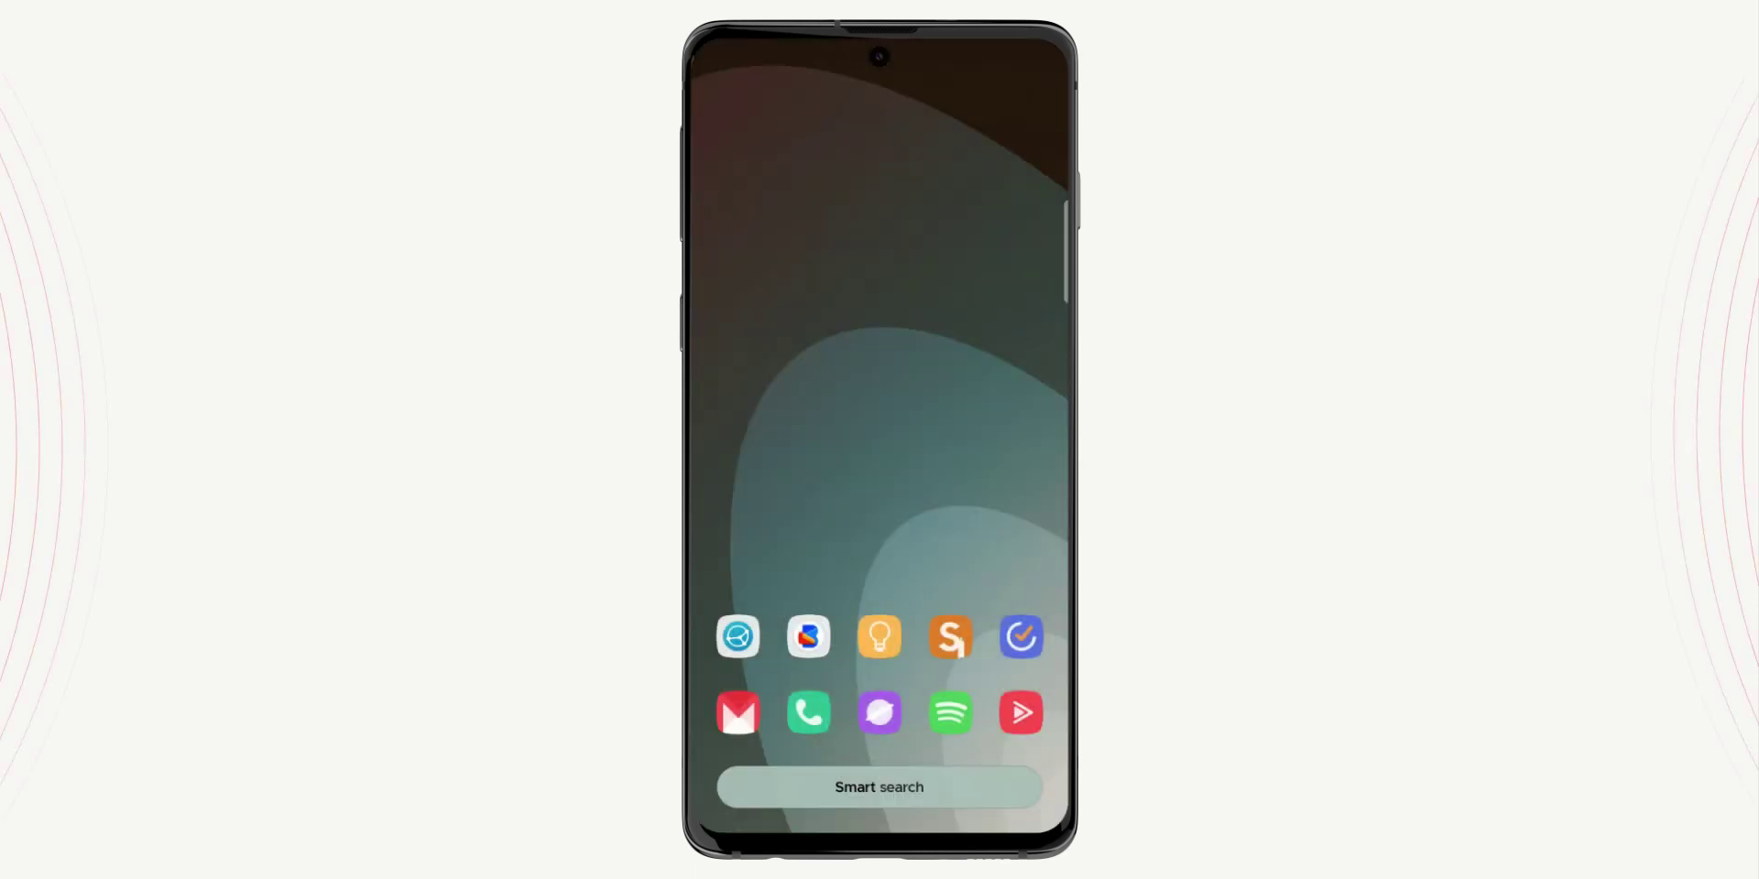
left_click(879, 787)
Launch HiShoot2i, switch to the Galaxy S20 Template, and add the most recent screenshot
type("hish")
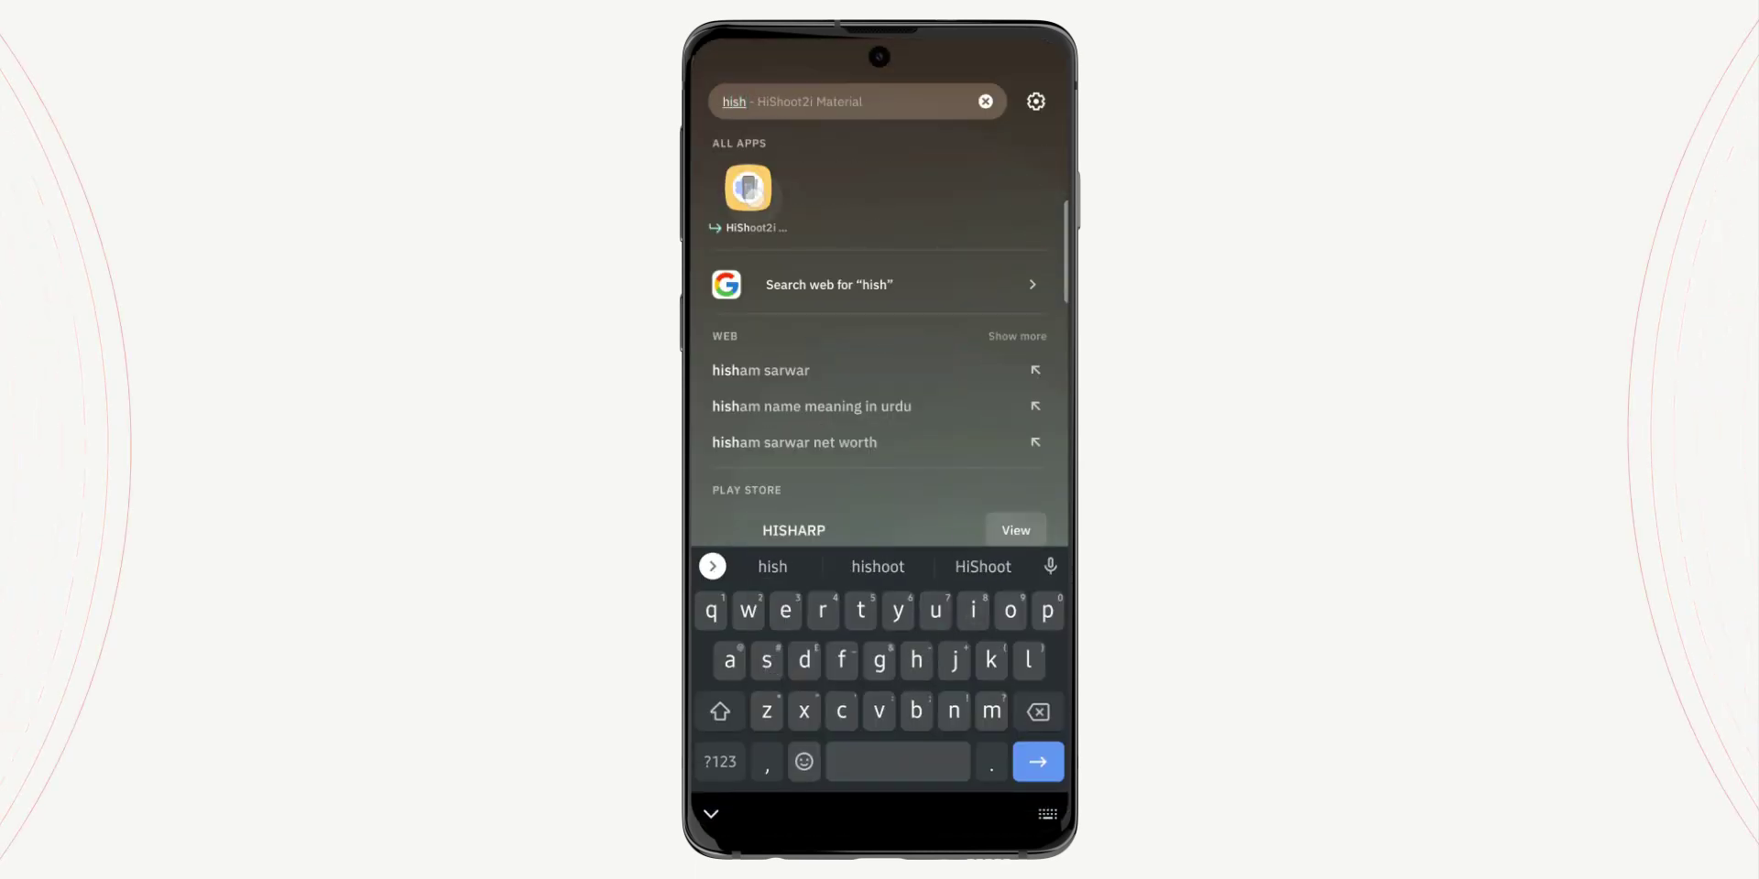
left_click(1038, 762)
left_click(932, 737)
left_click(740, 791)
left_click(1008, 650)
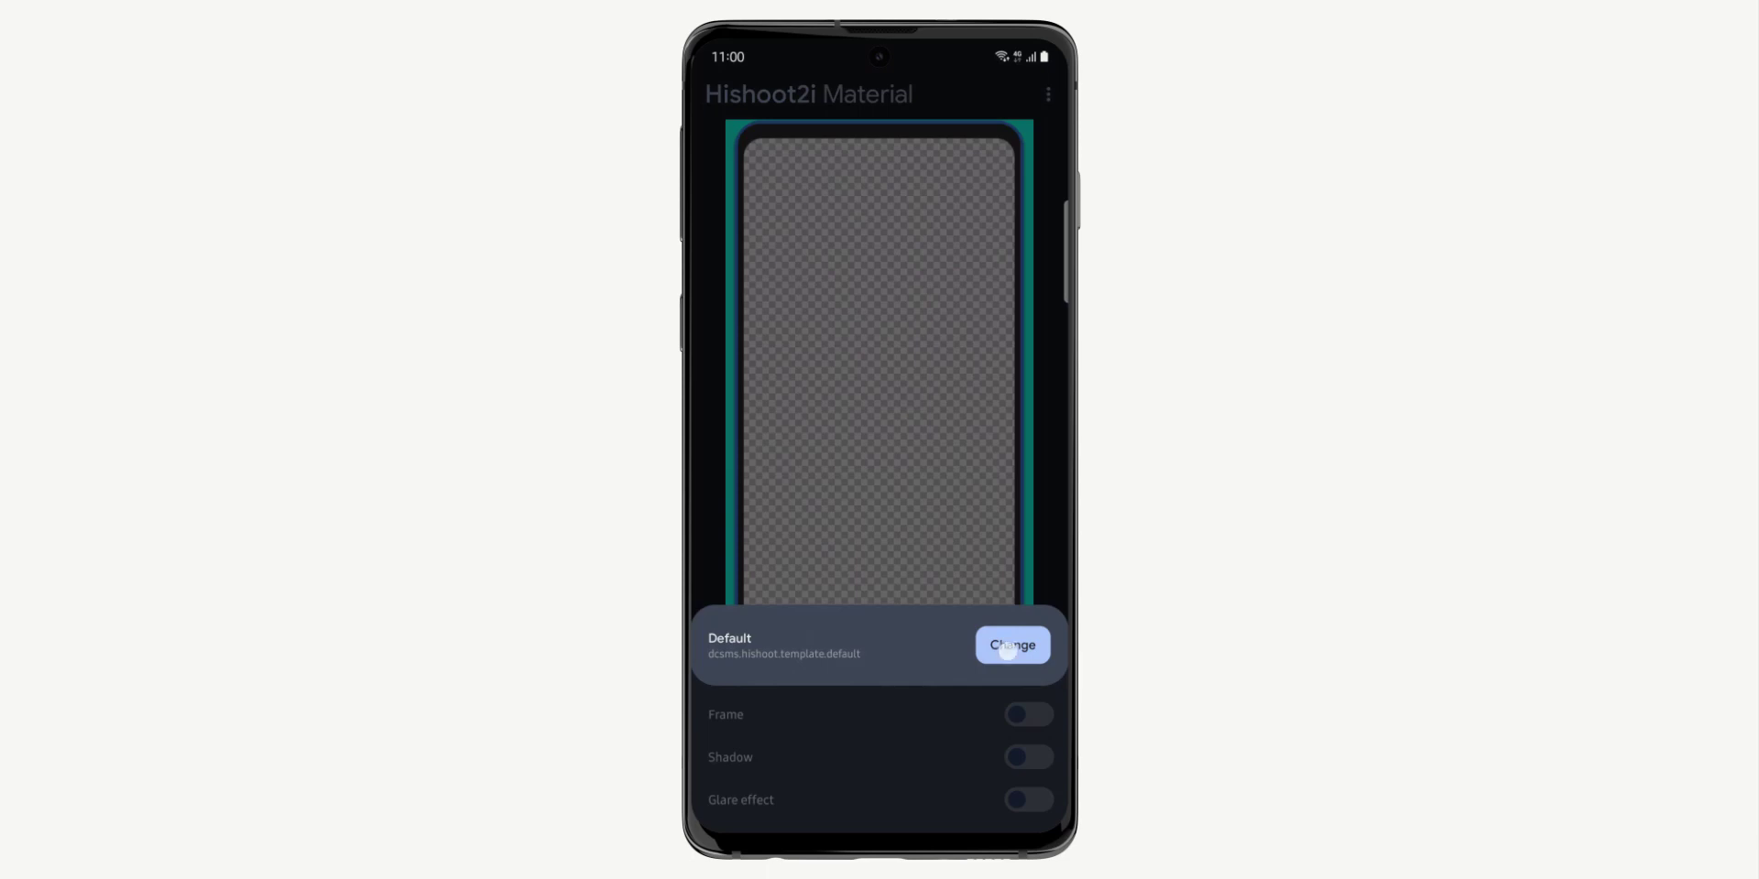
left_click(824, 316)
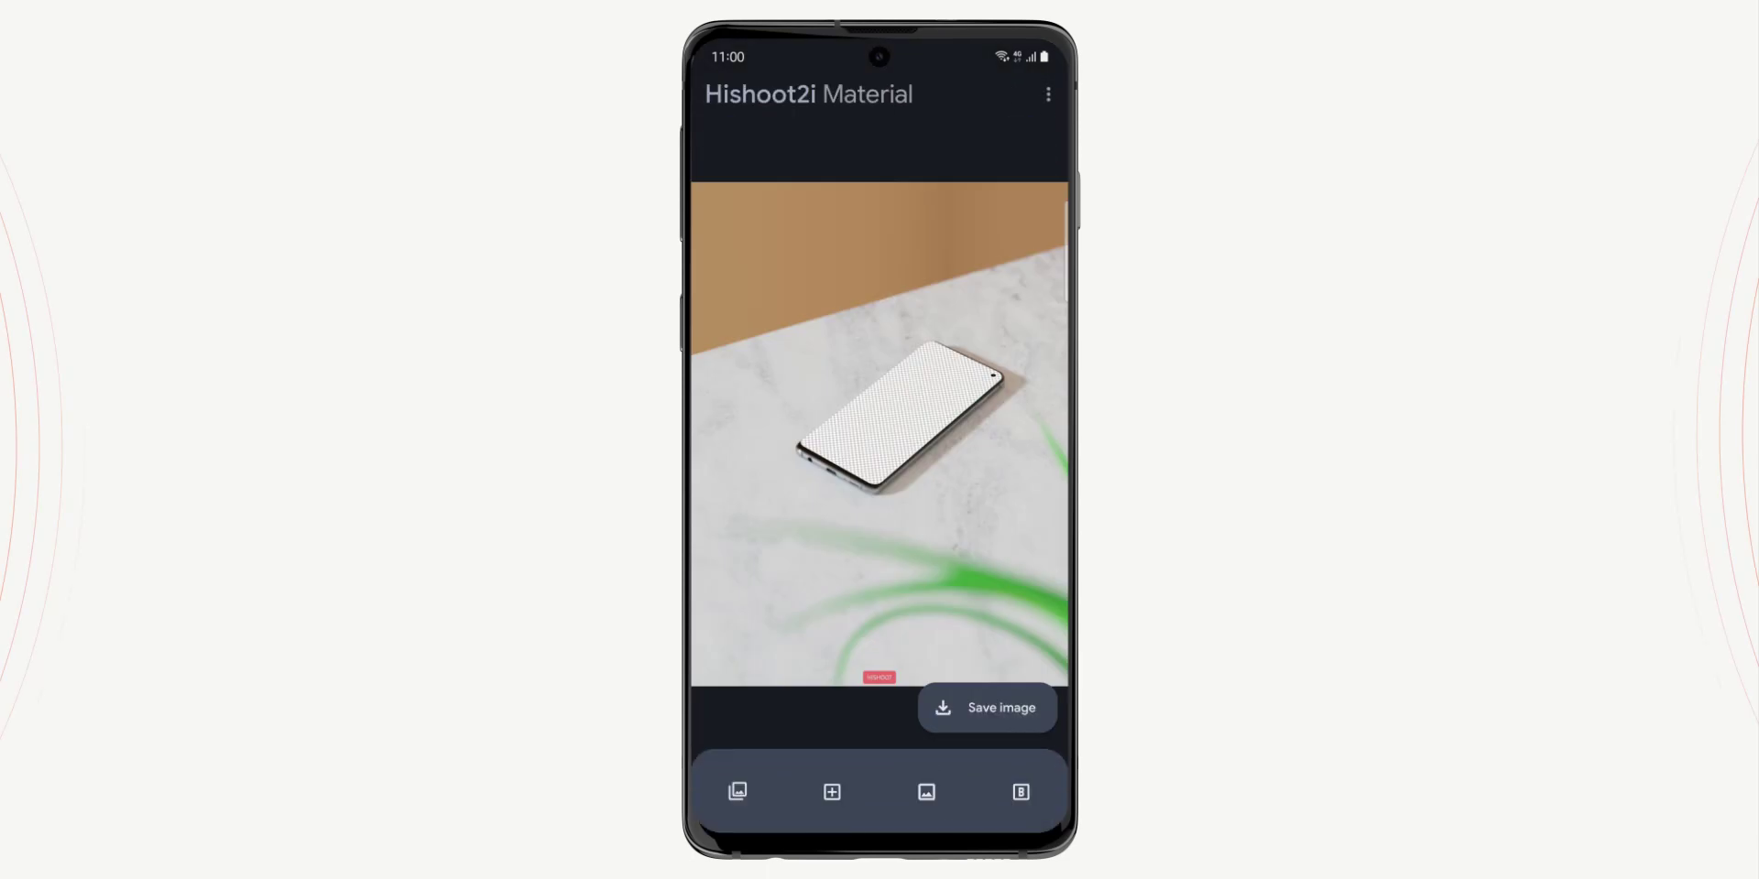
left_click(832, 792)
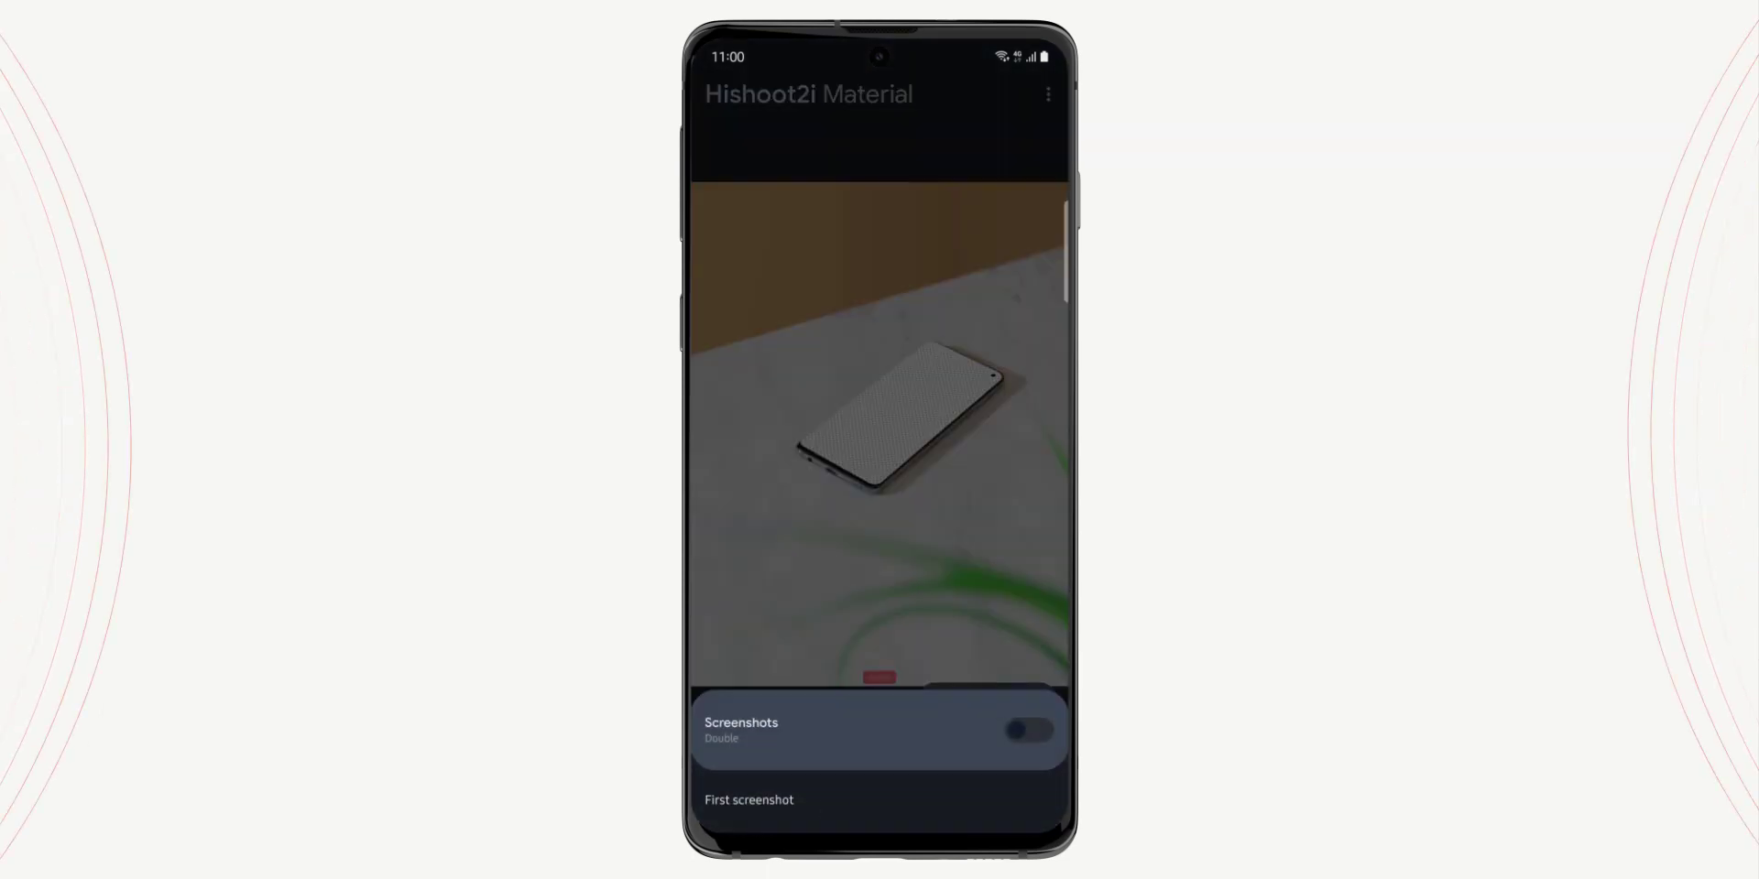
left_click(836, 803)
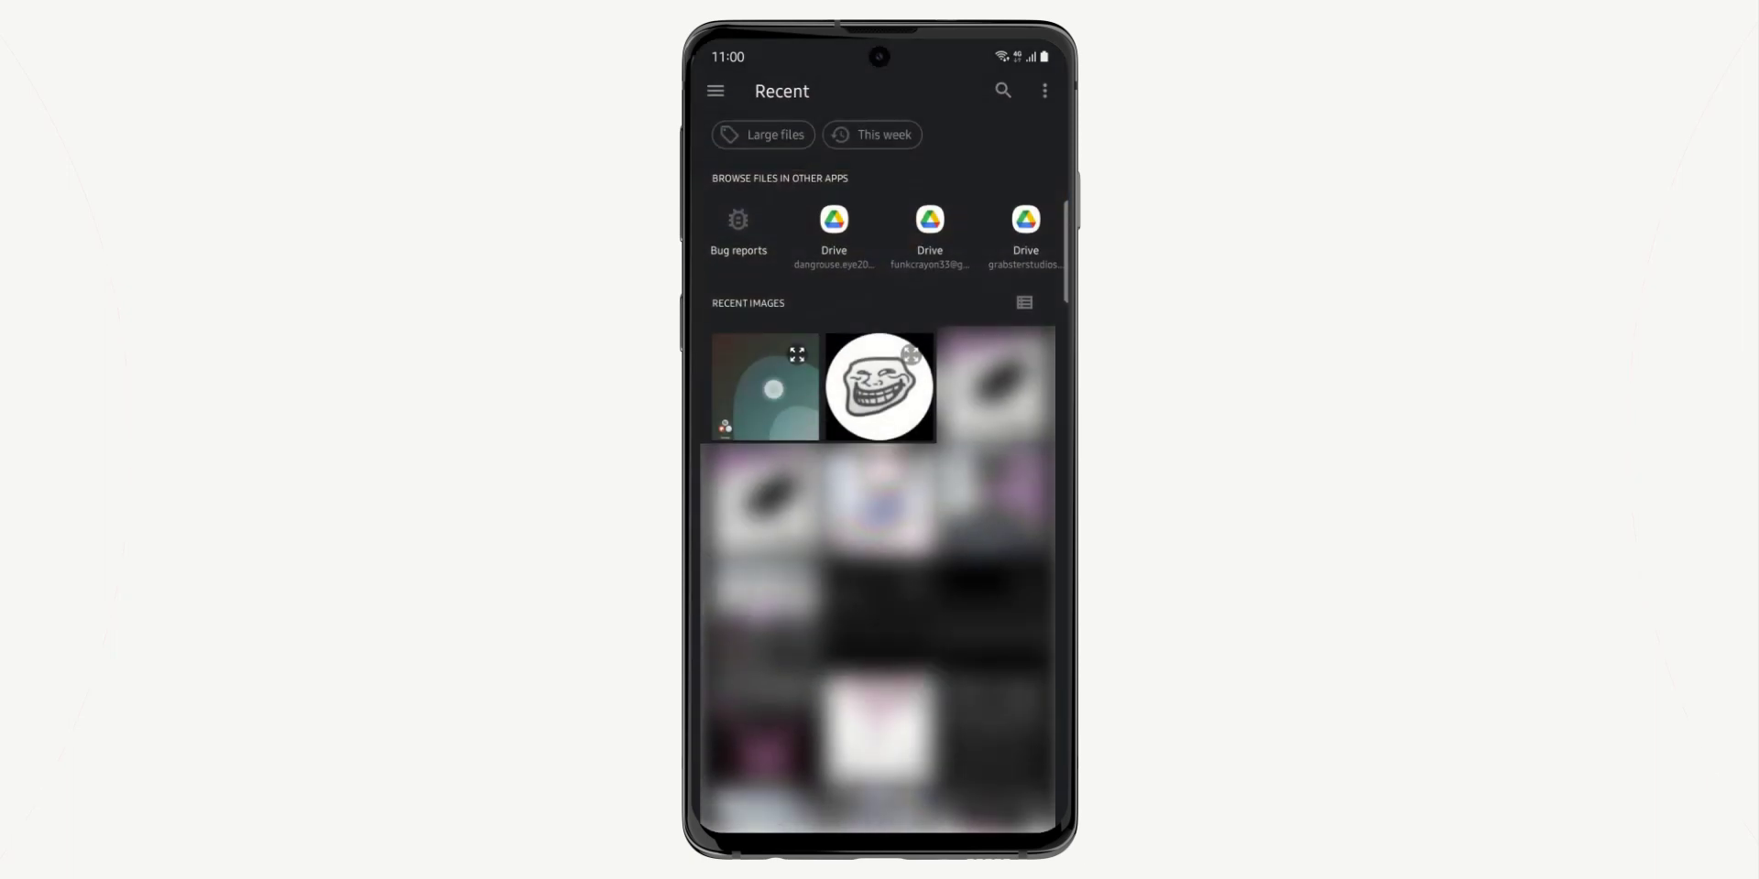
left_click(774, 389)
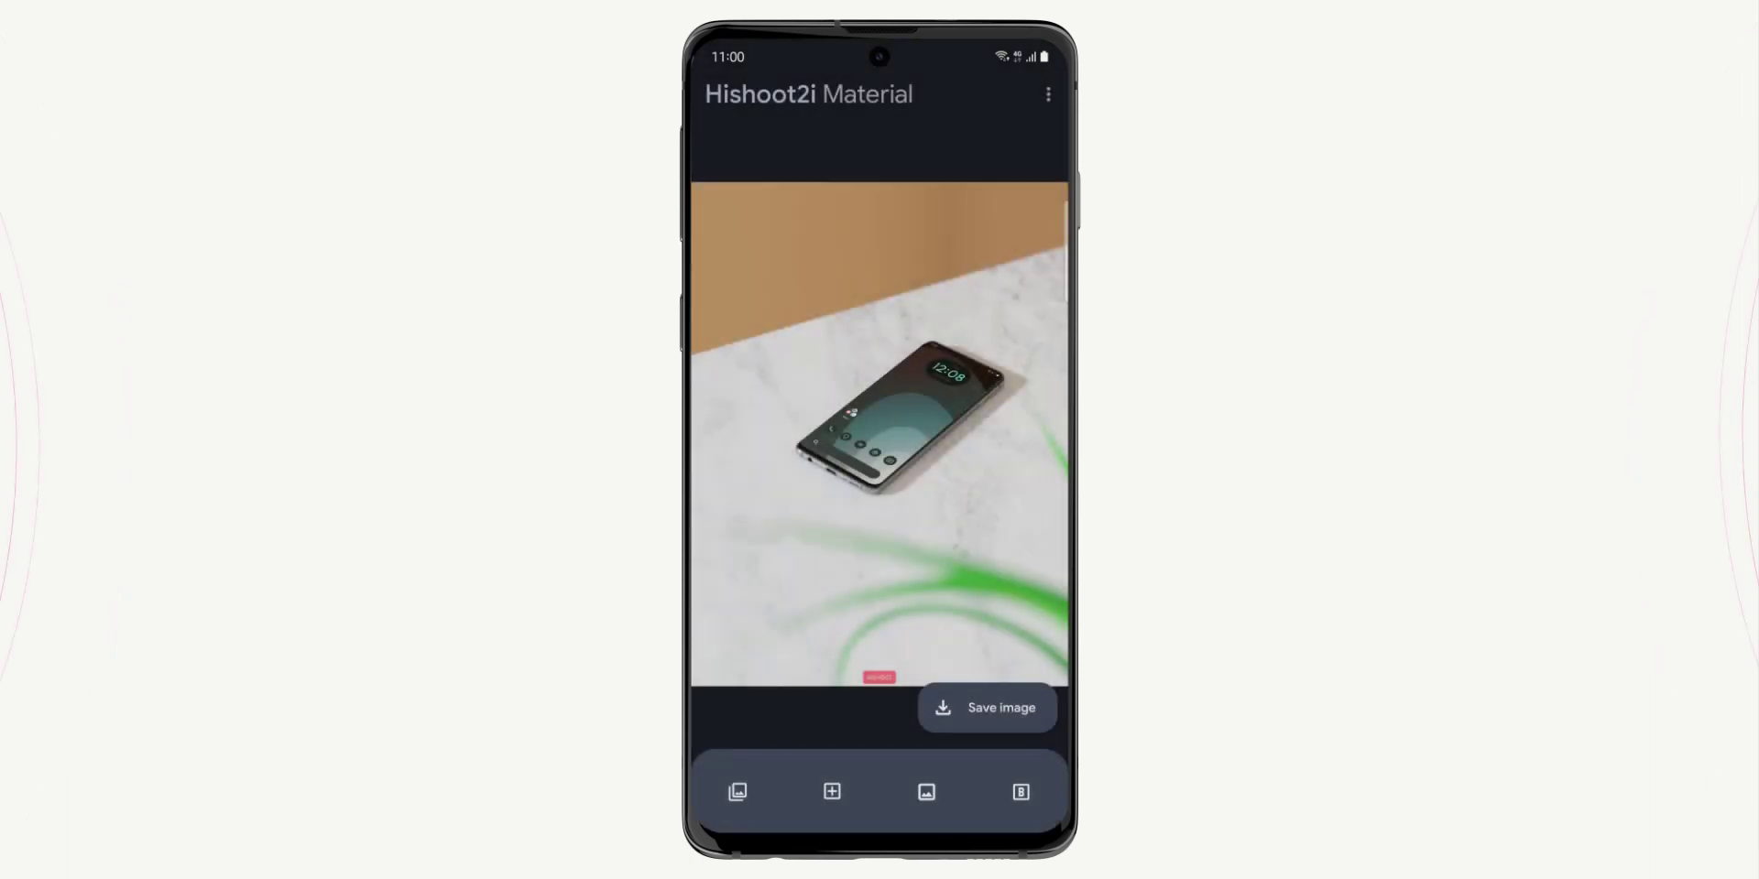
Open Apk Extractor, search installed apps for 'galaxy', and allow storage access
left_click_drag(879, 848, 906, 549)
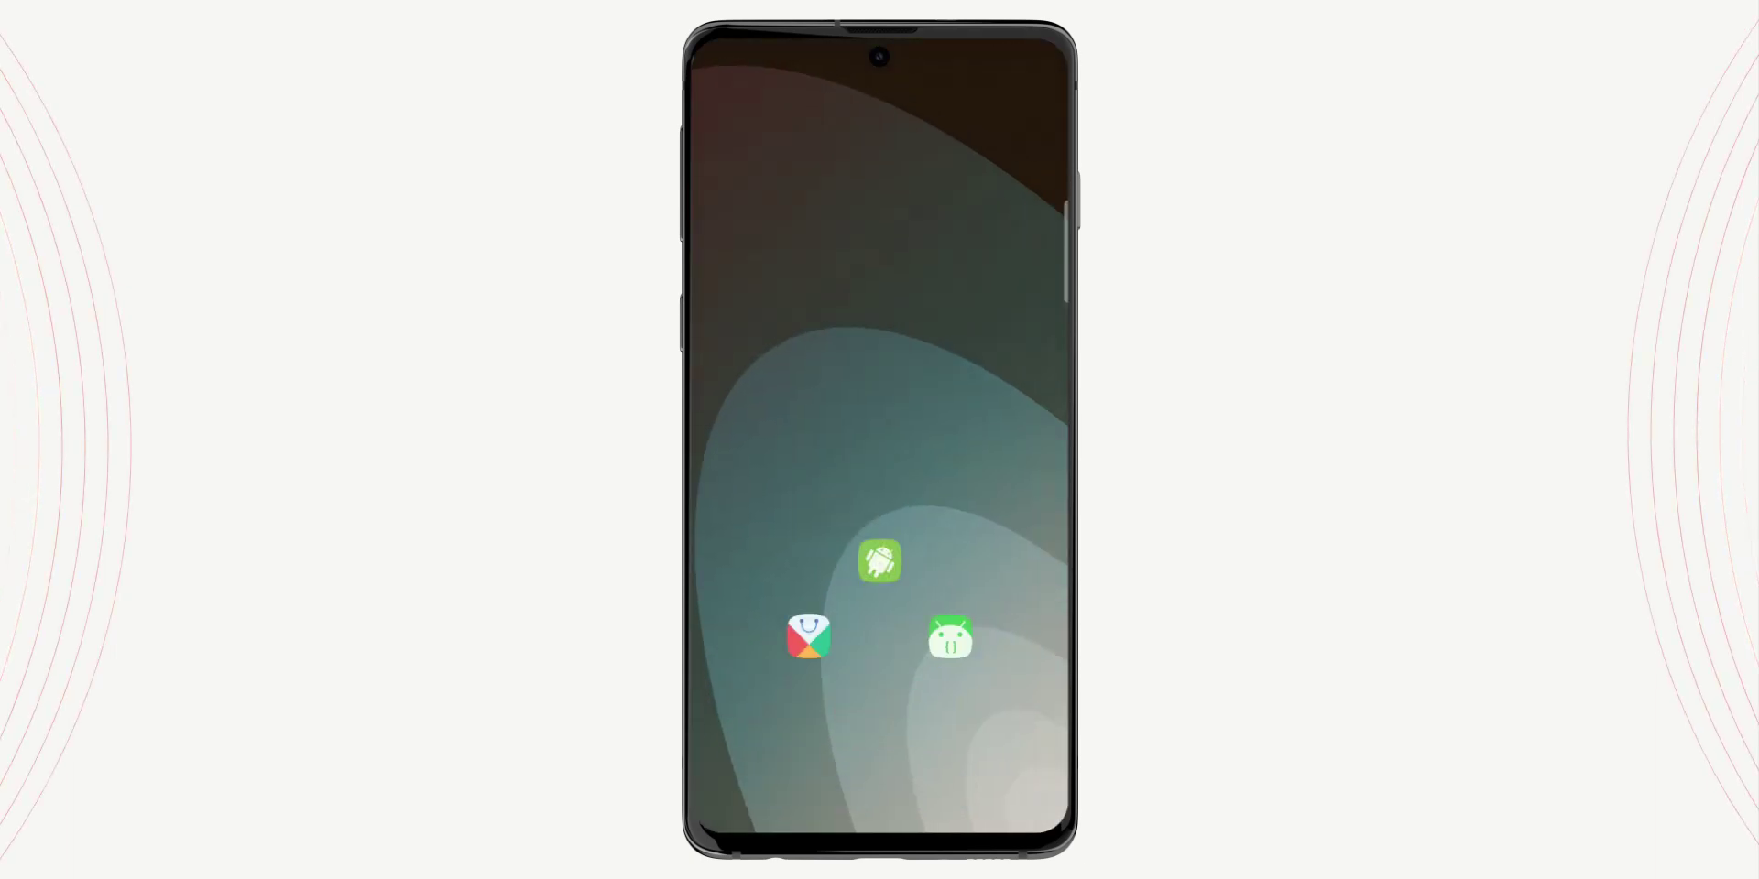
left_click(880, 561)
left_click(972, 93)
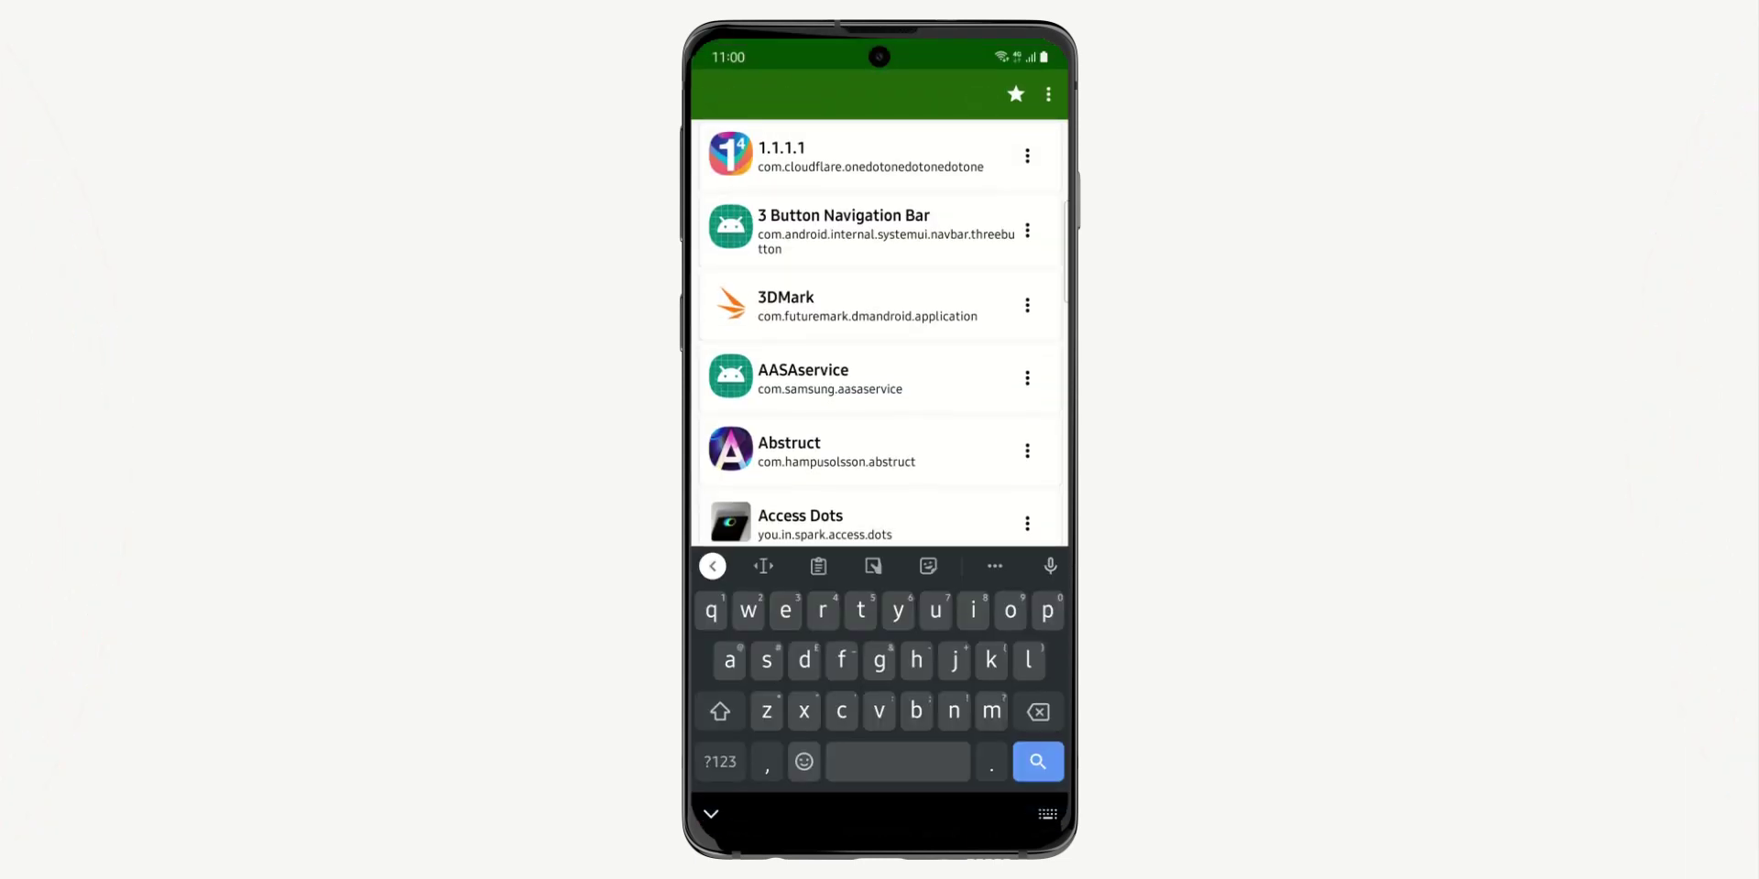
type("galaxy")
left_click(879, 741)
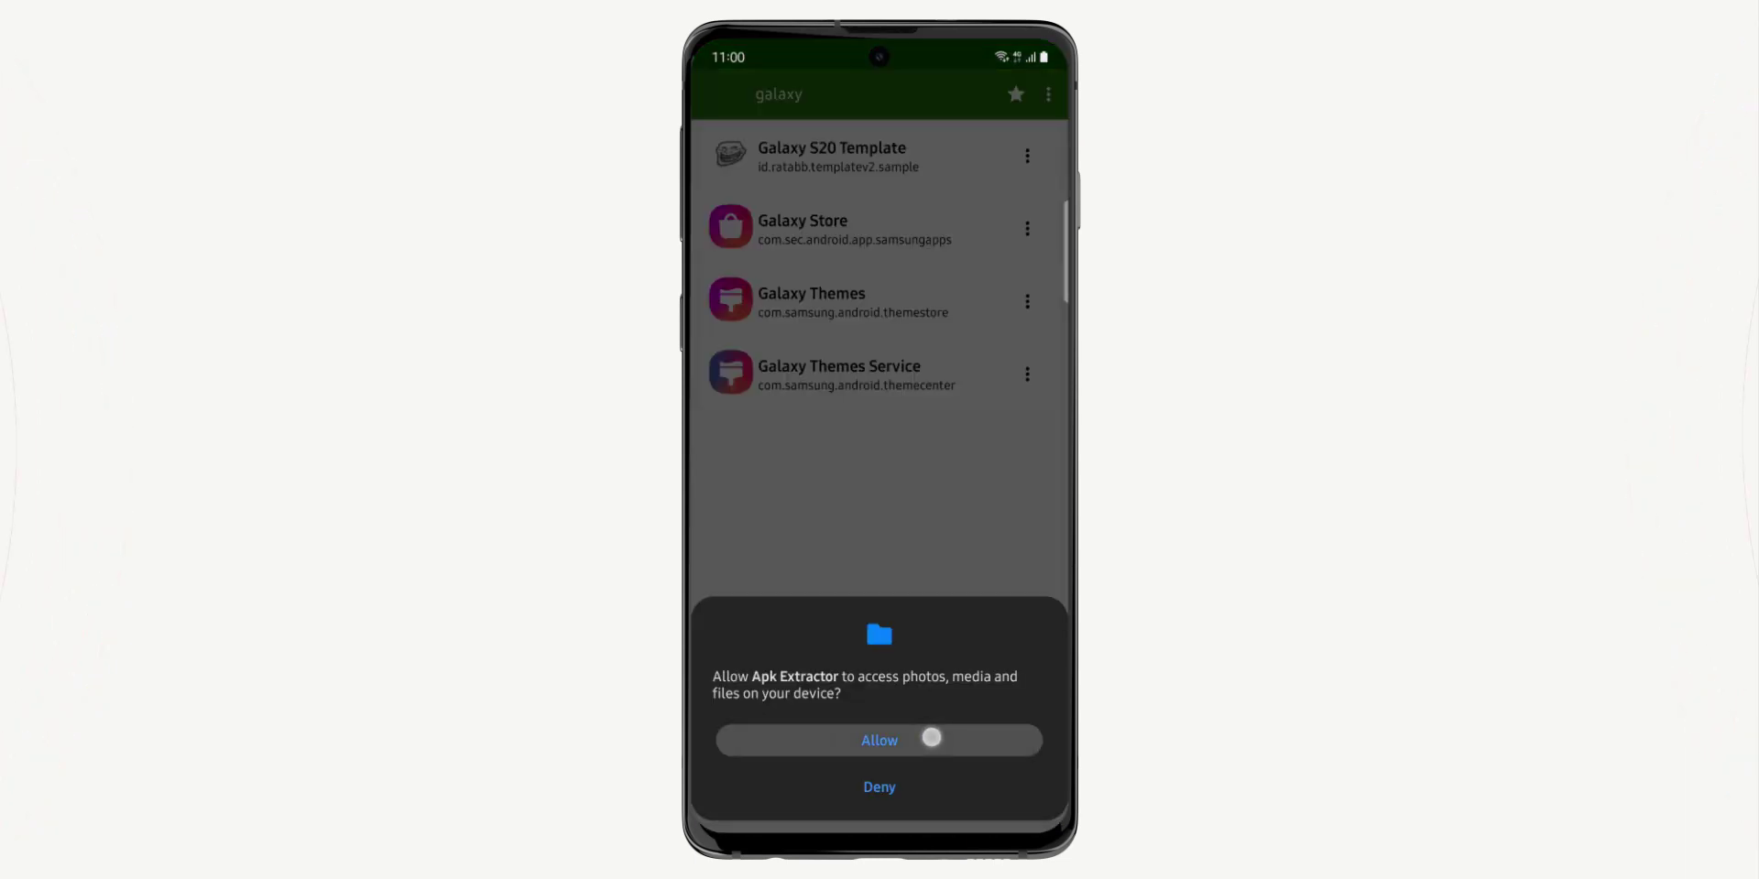